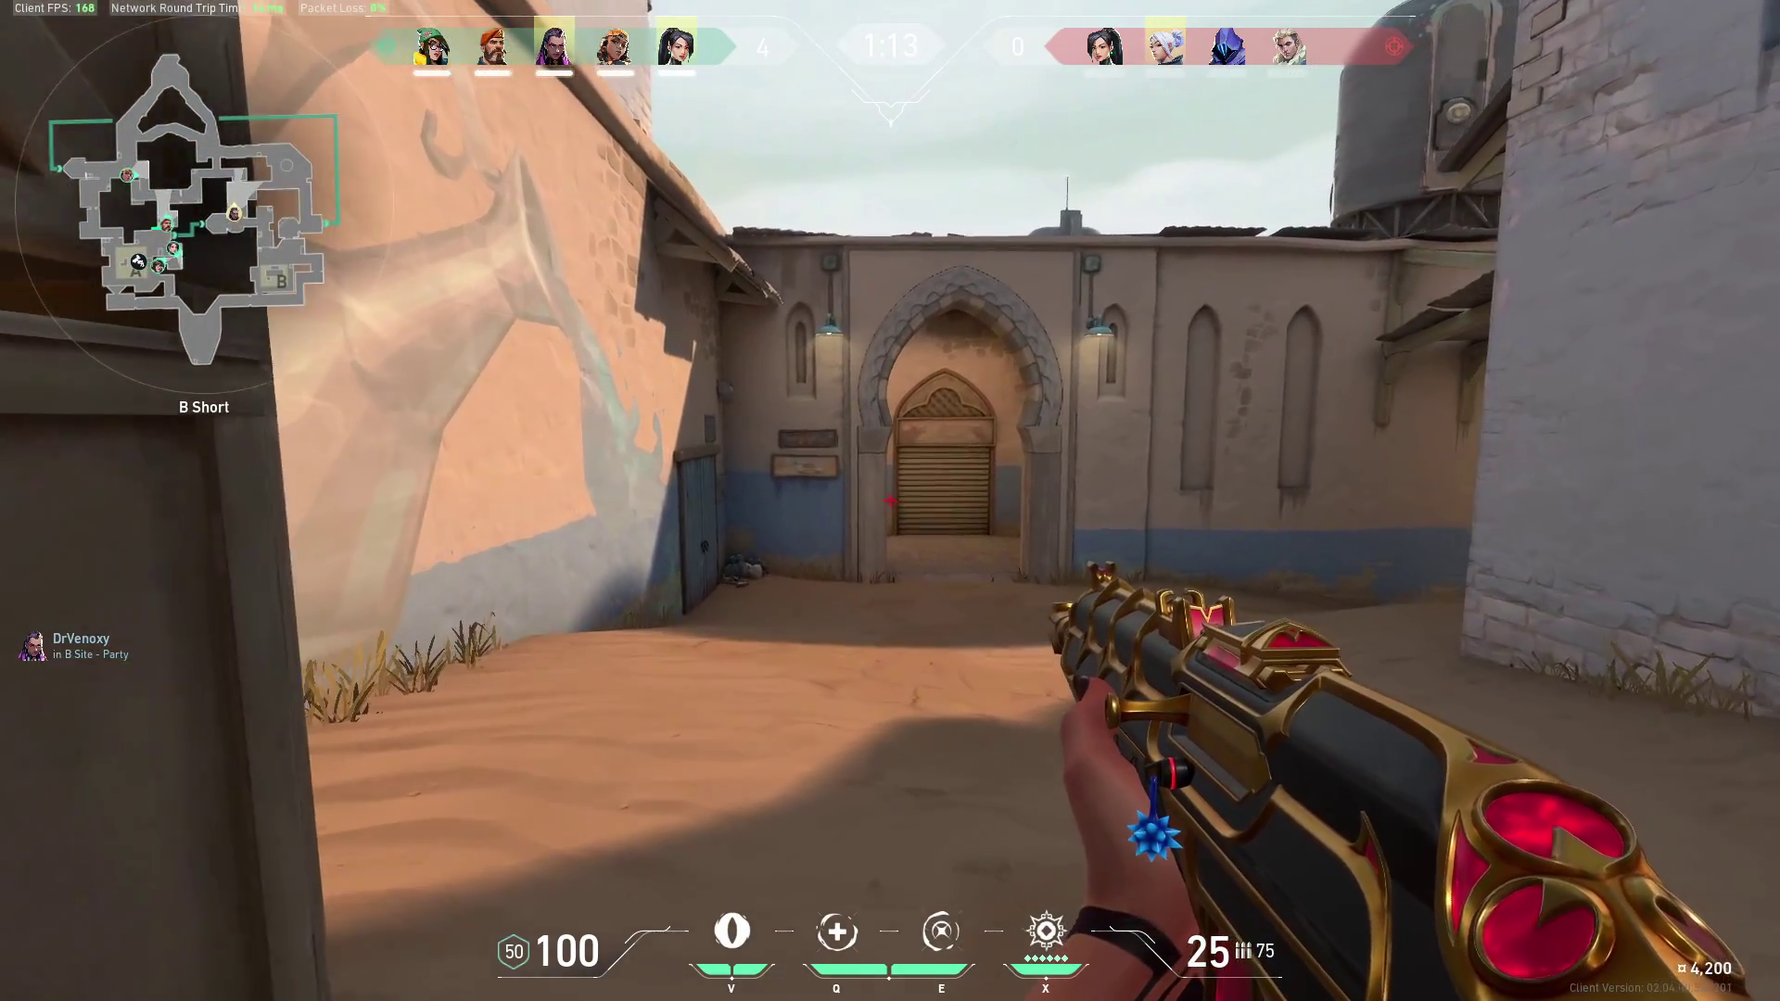
pyautogui.press('w')
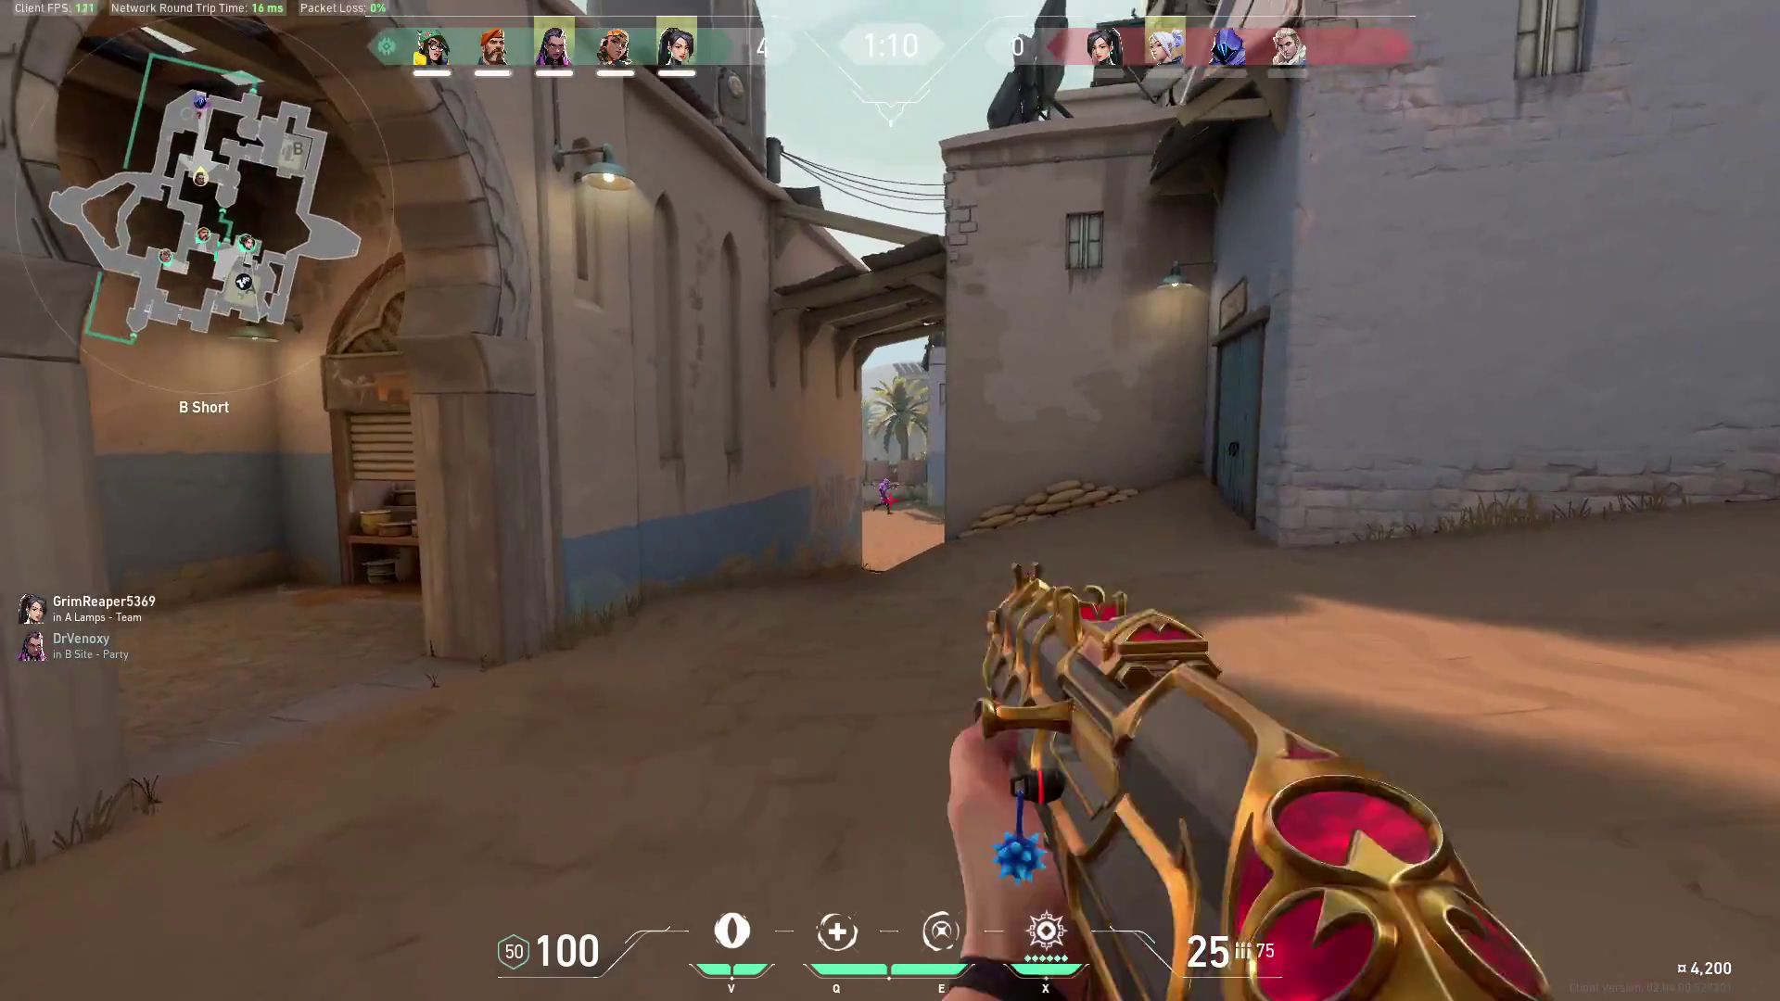
pyautogui.click(890, 501)
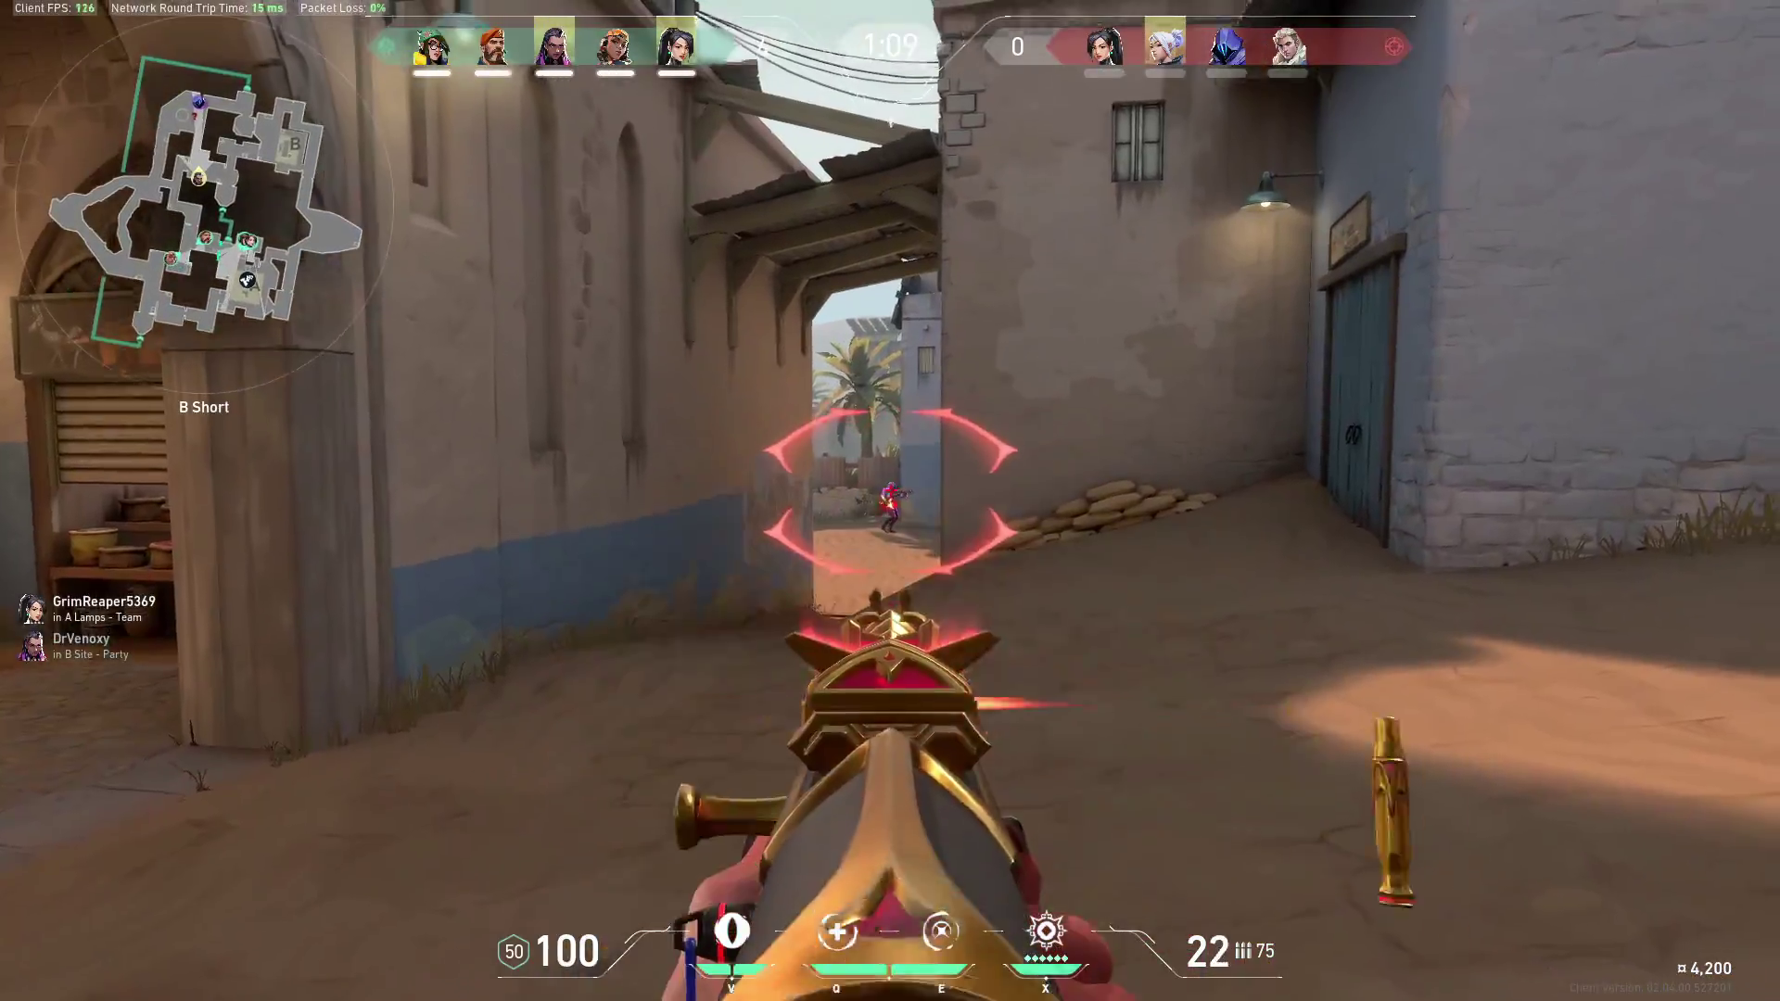
pyautogui.click(890, 501)
pyautogui.press('e')
pyautogui.press('w')
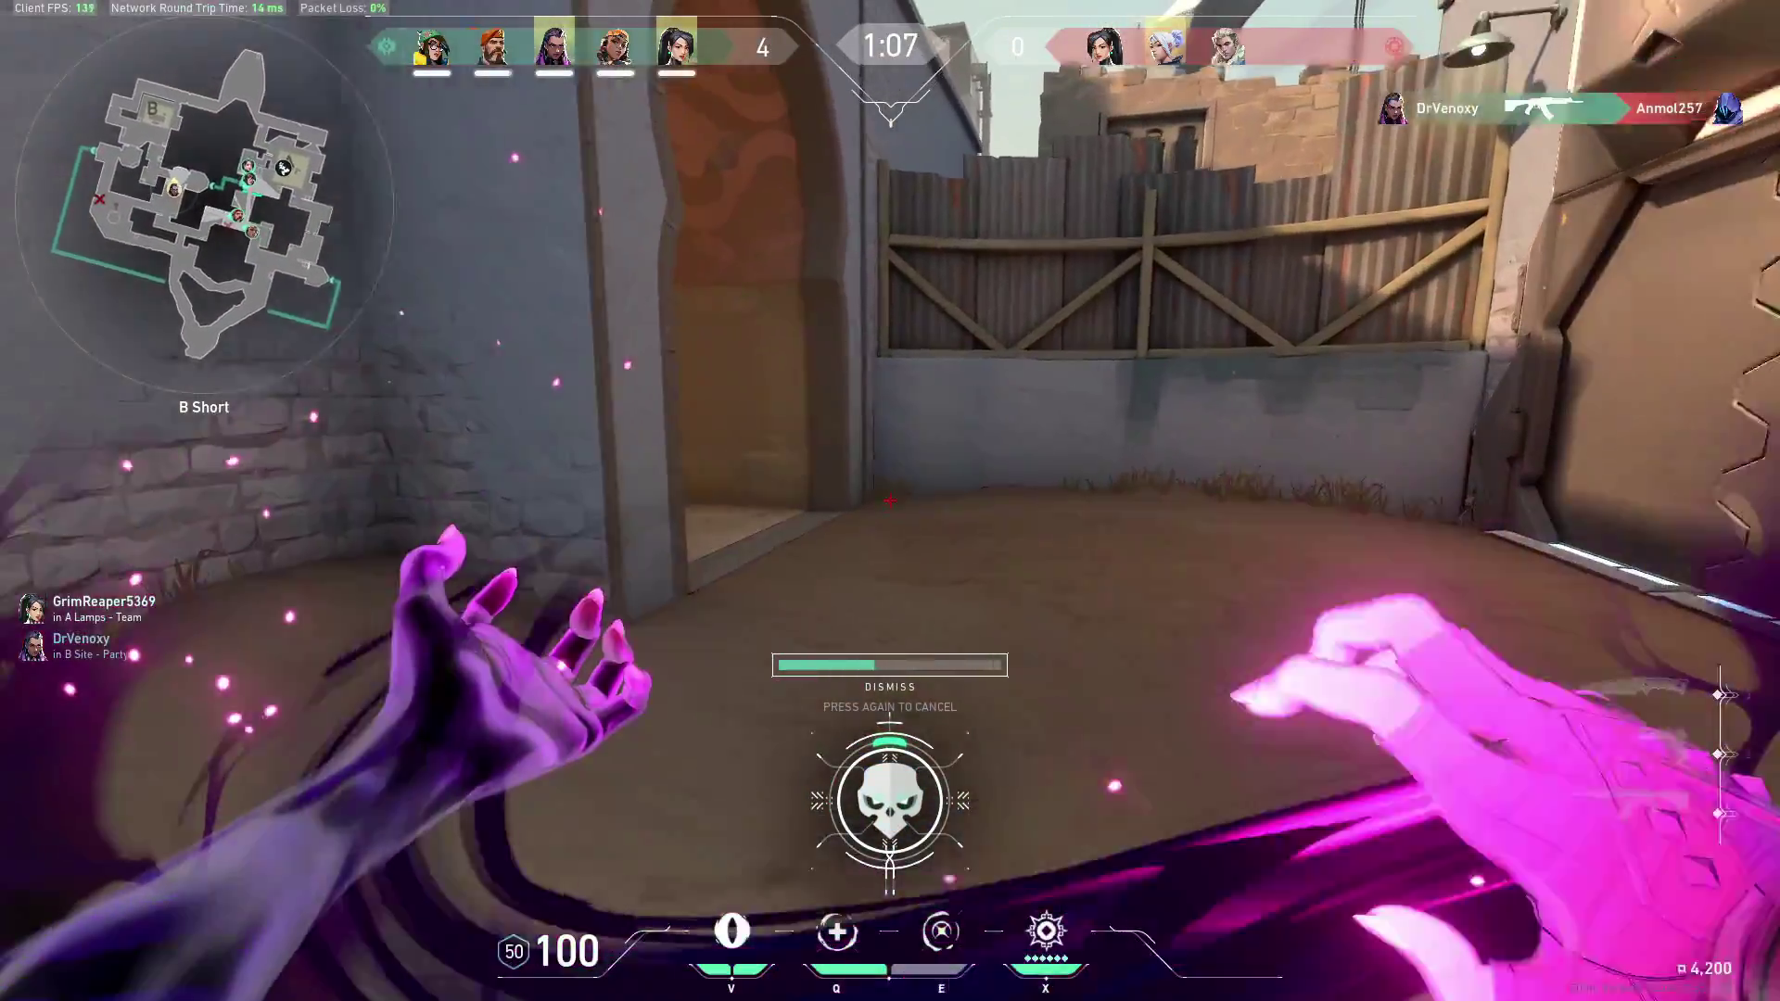
pyautogui.press('m')
pyautogui.press('m')
pyautogui.press('w')
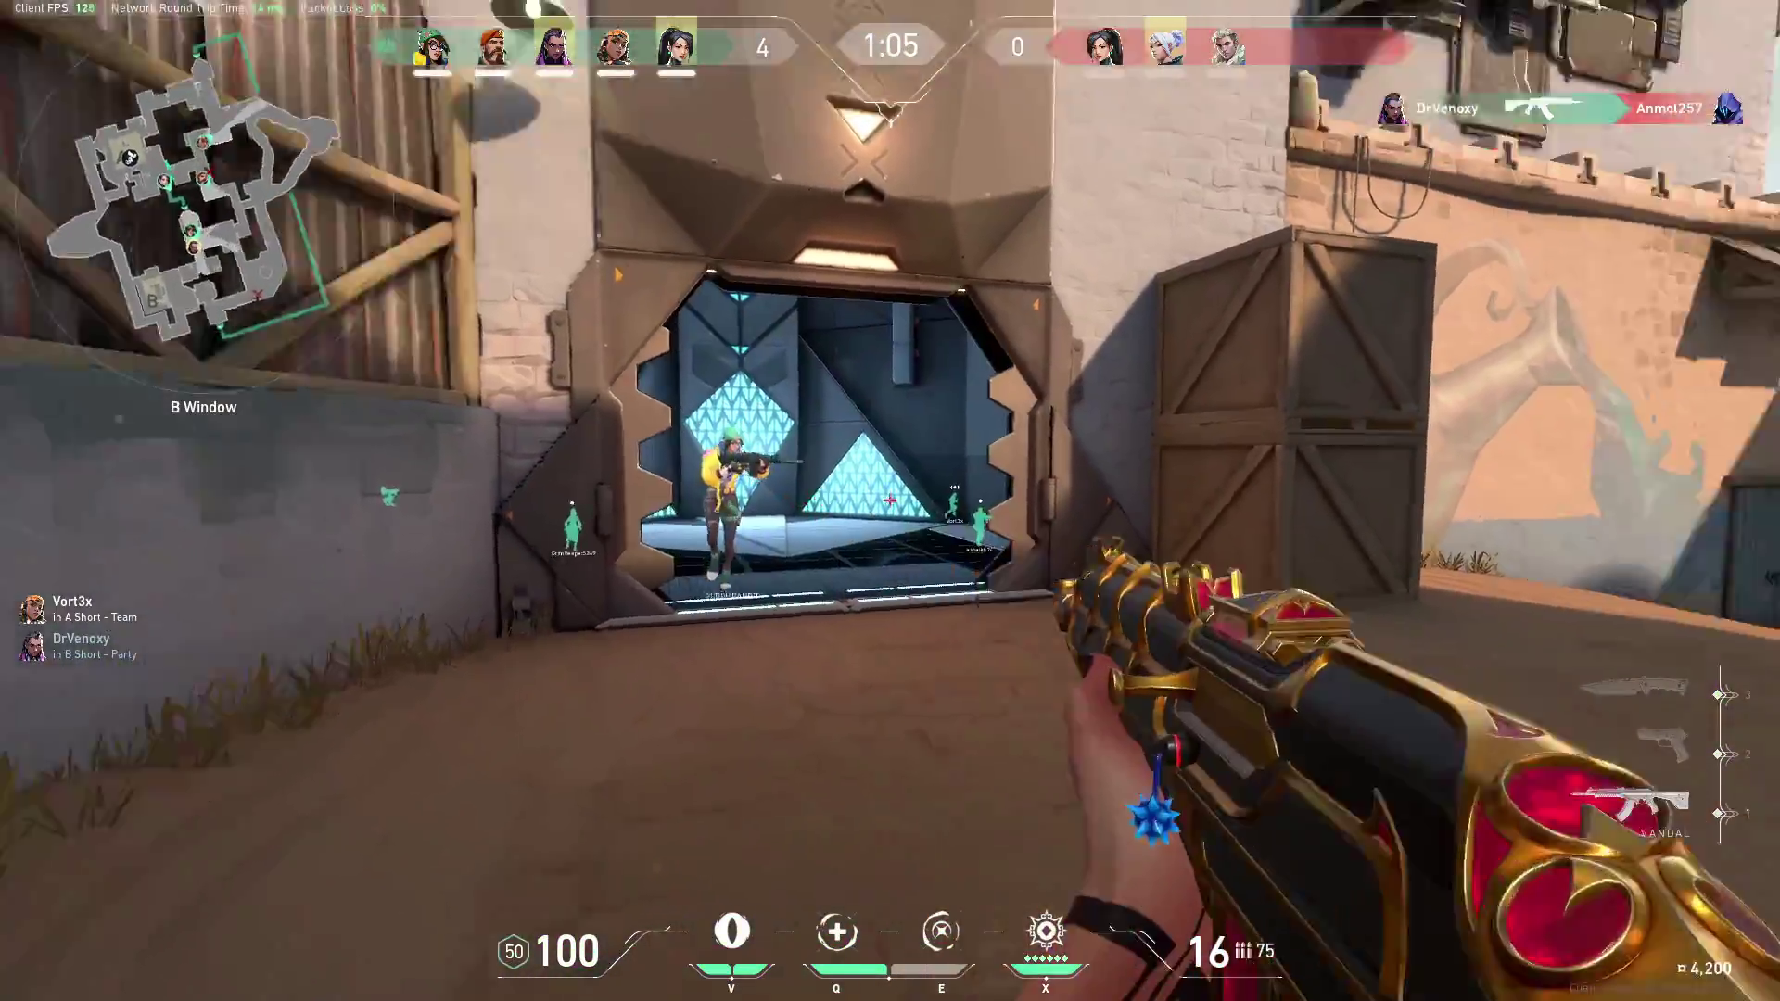
pyautogui.press('w')
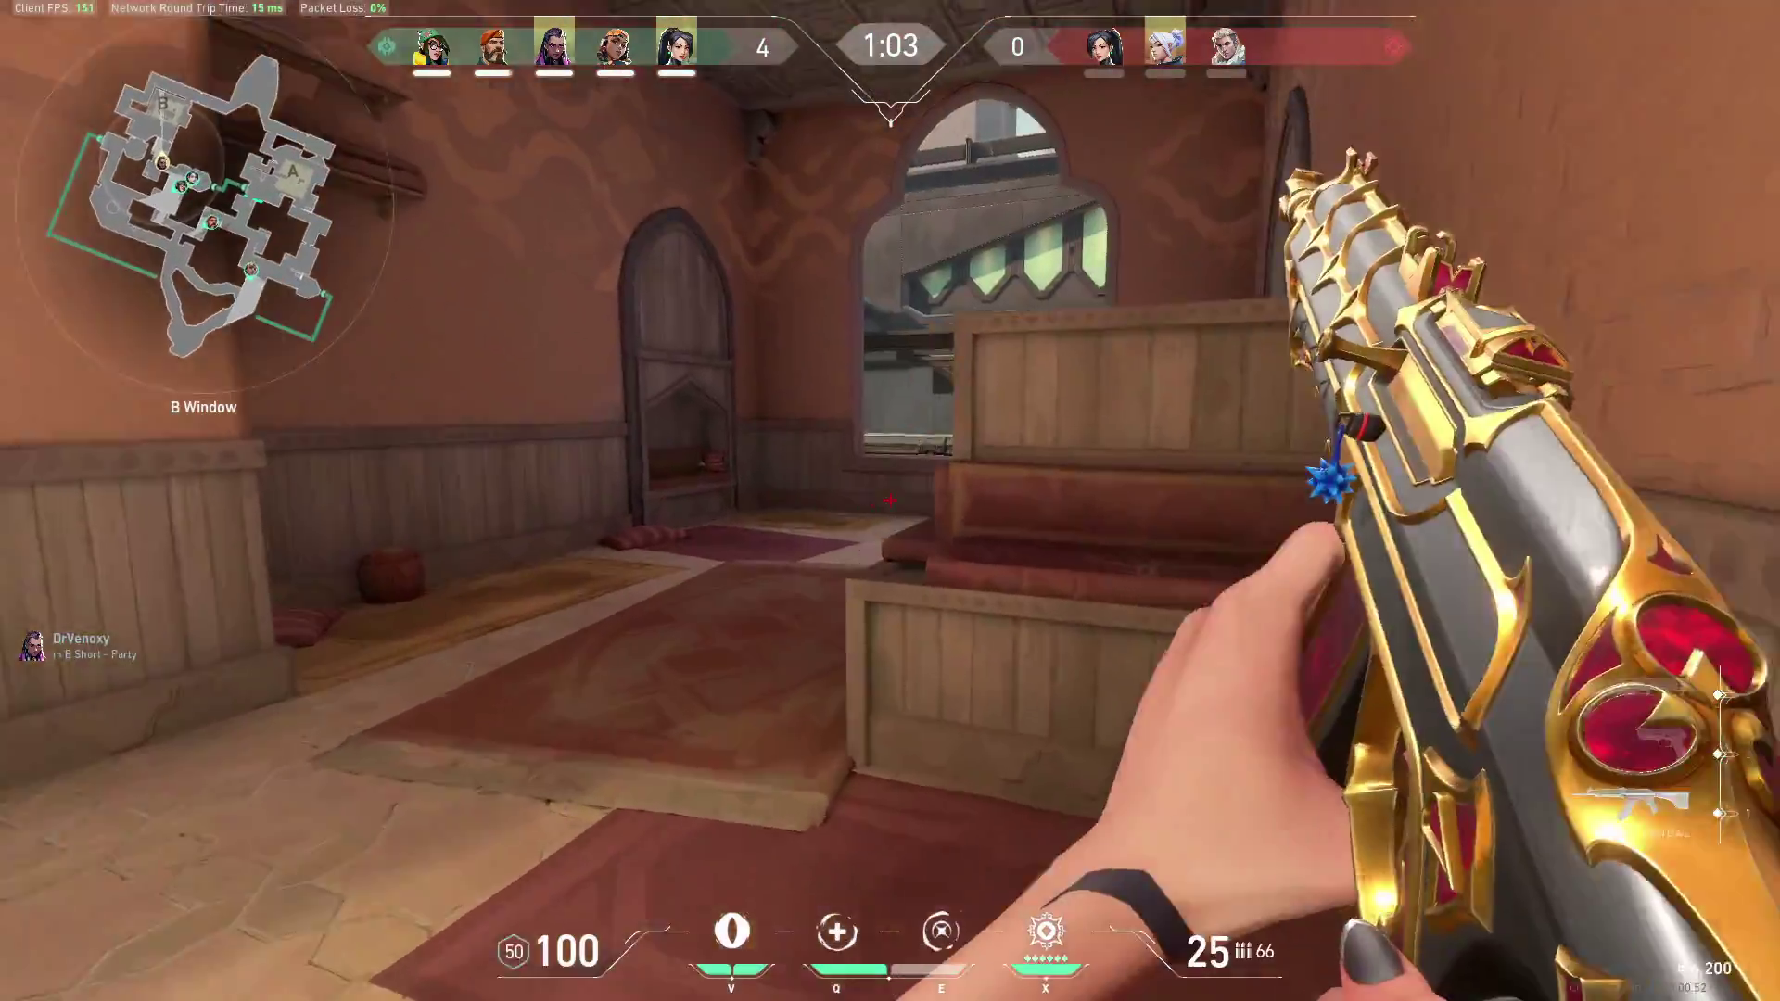
pyautogui.press('v')
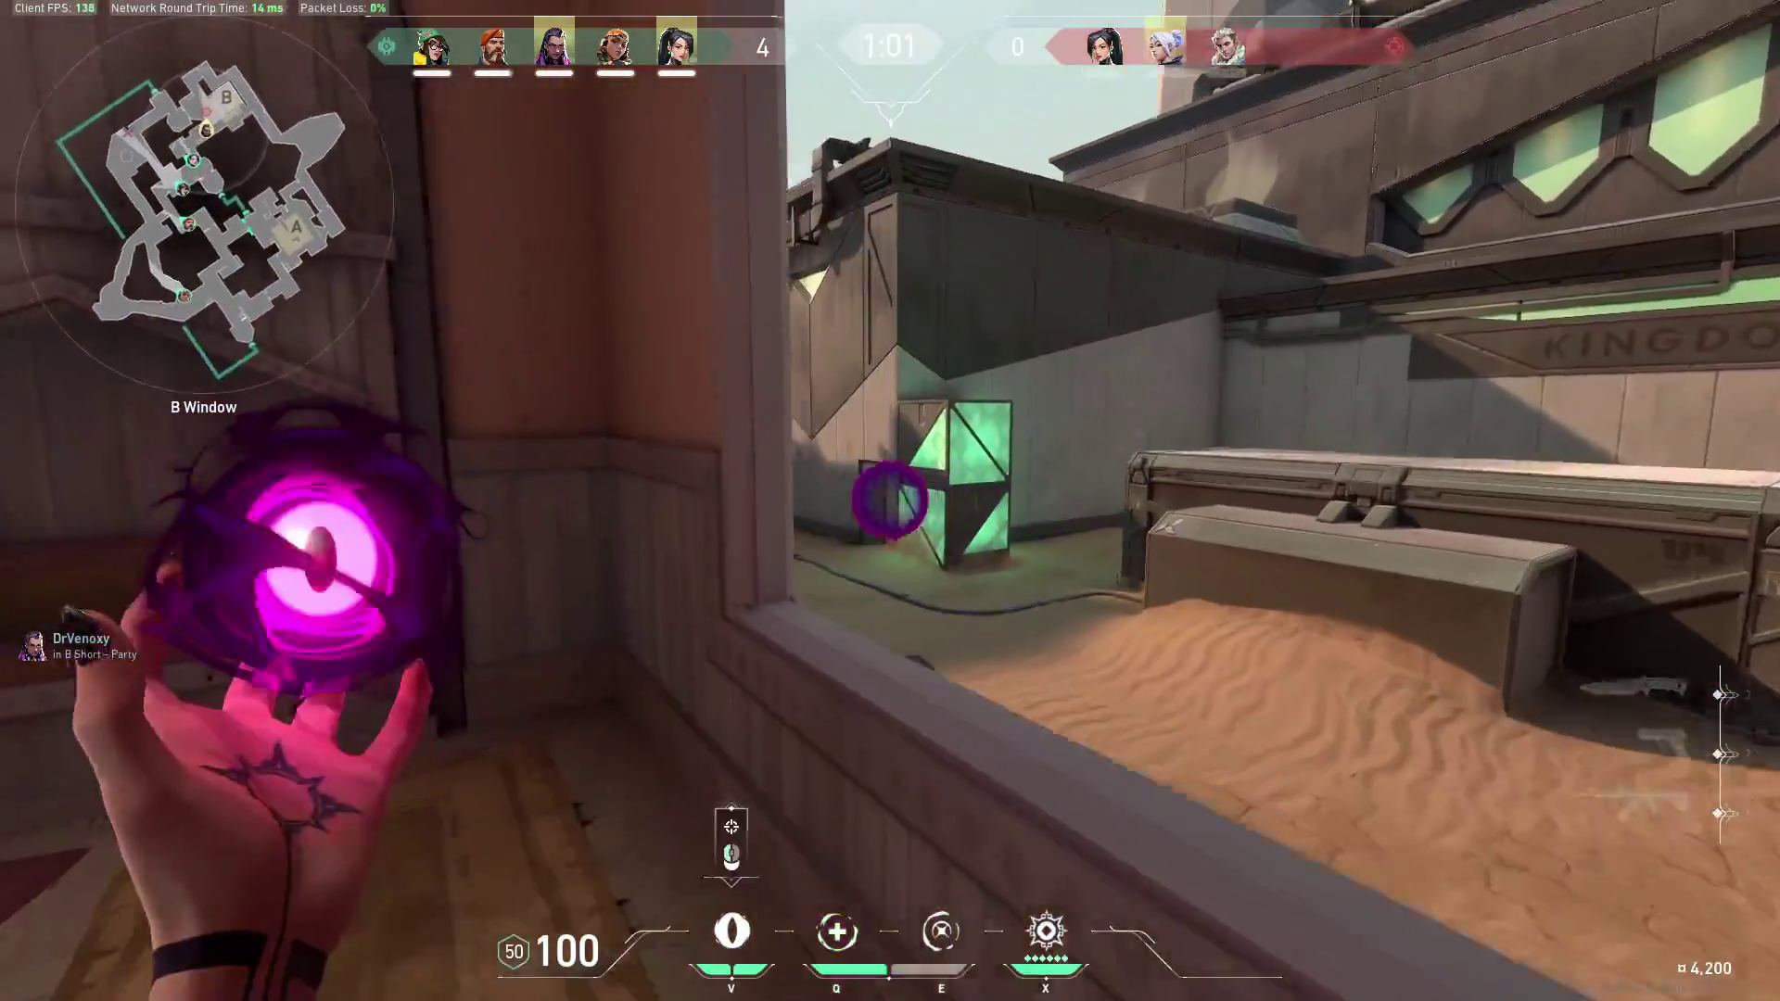
pyautogui.click(890, 500)
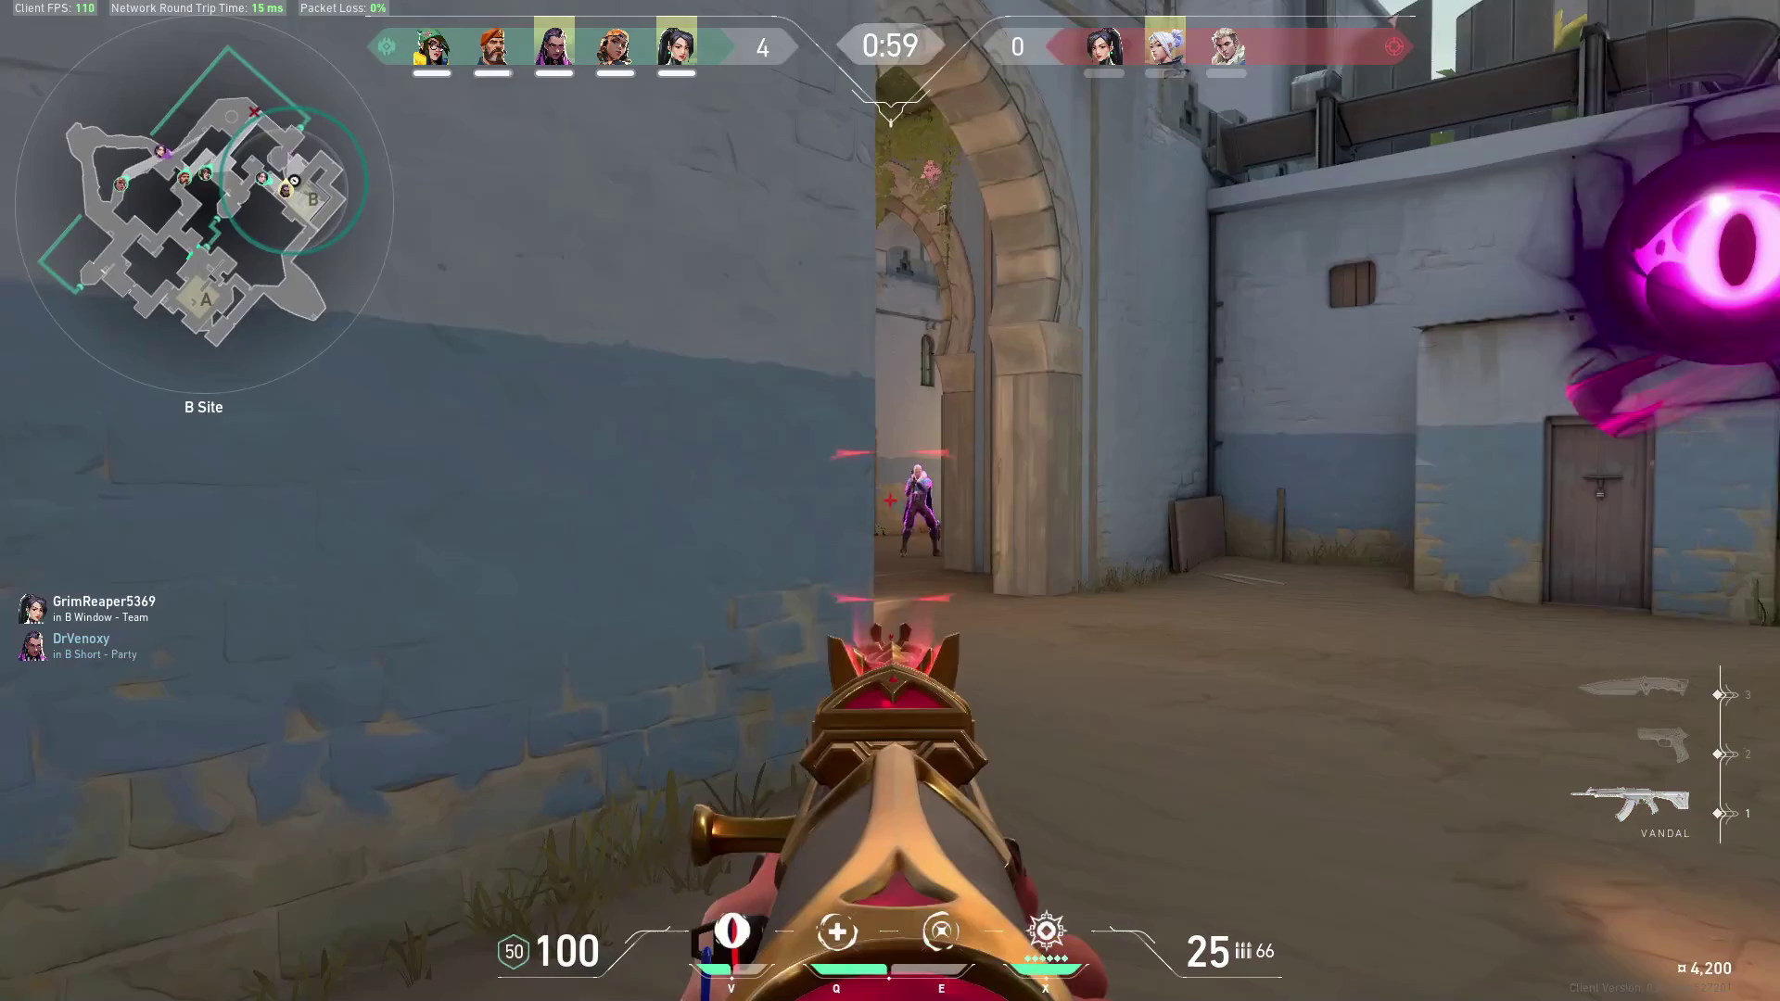
pyautogui.click(891, 501)
pyautogui.press('q')
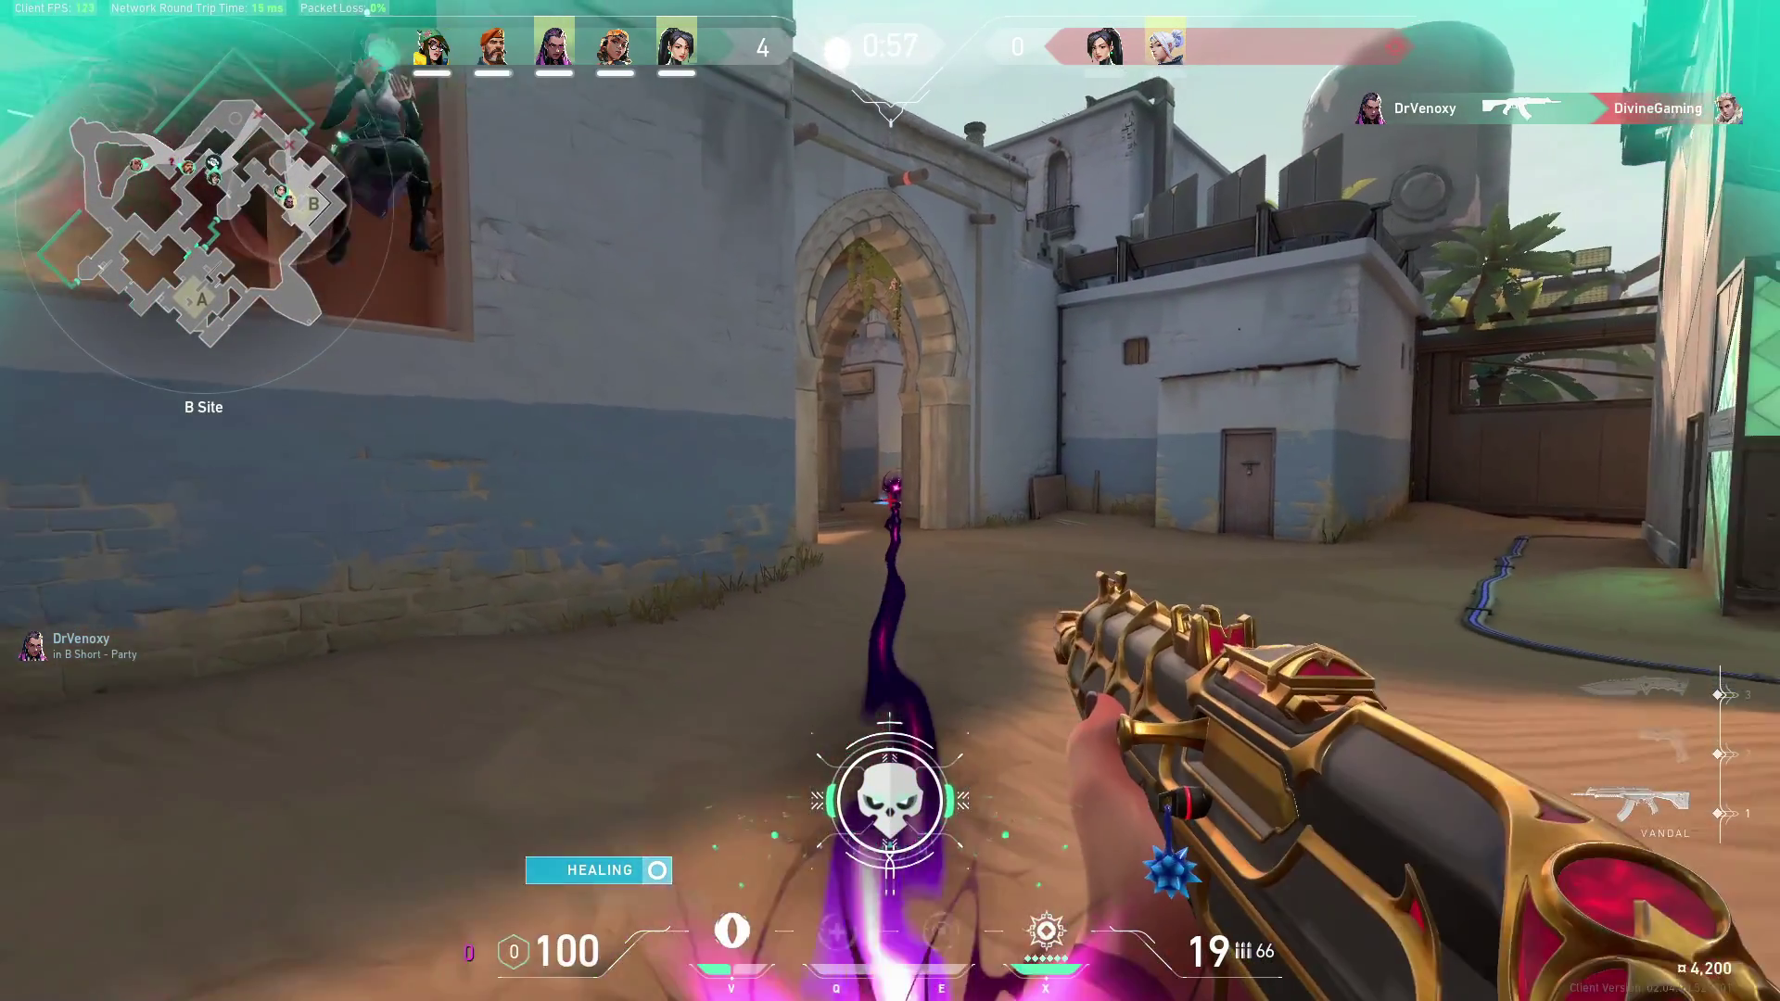
pyautogui.press('w')
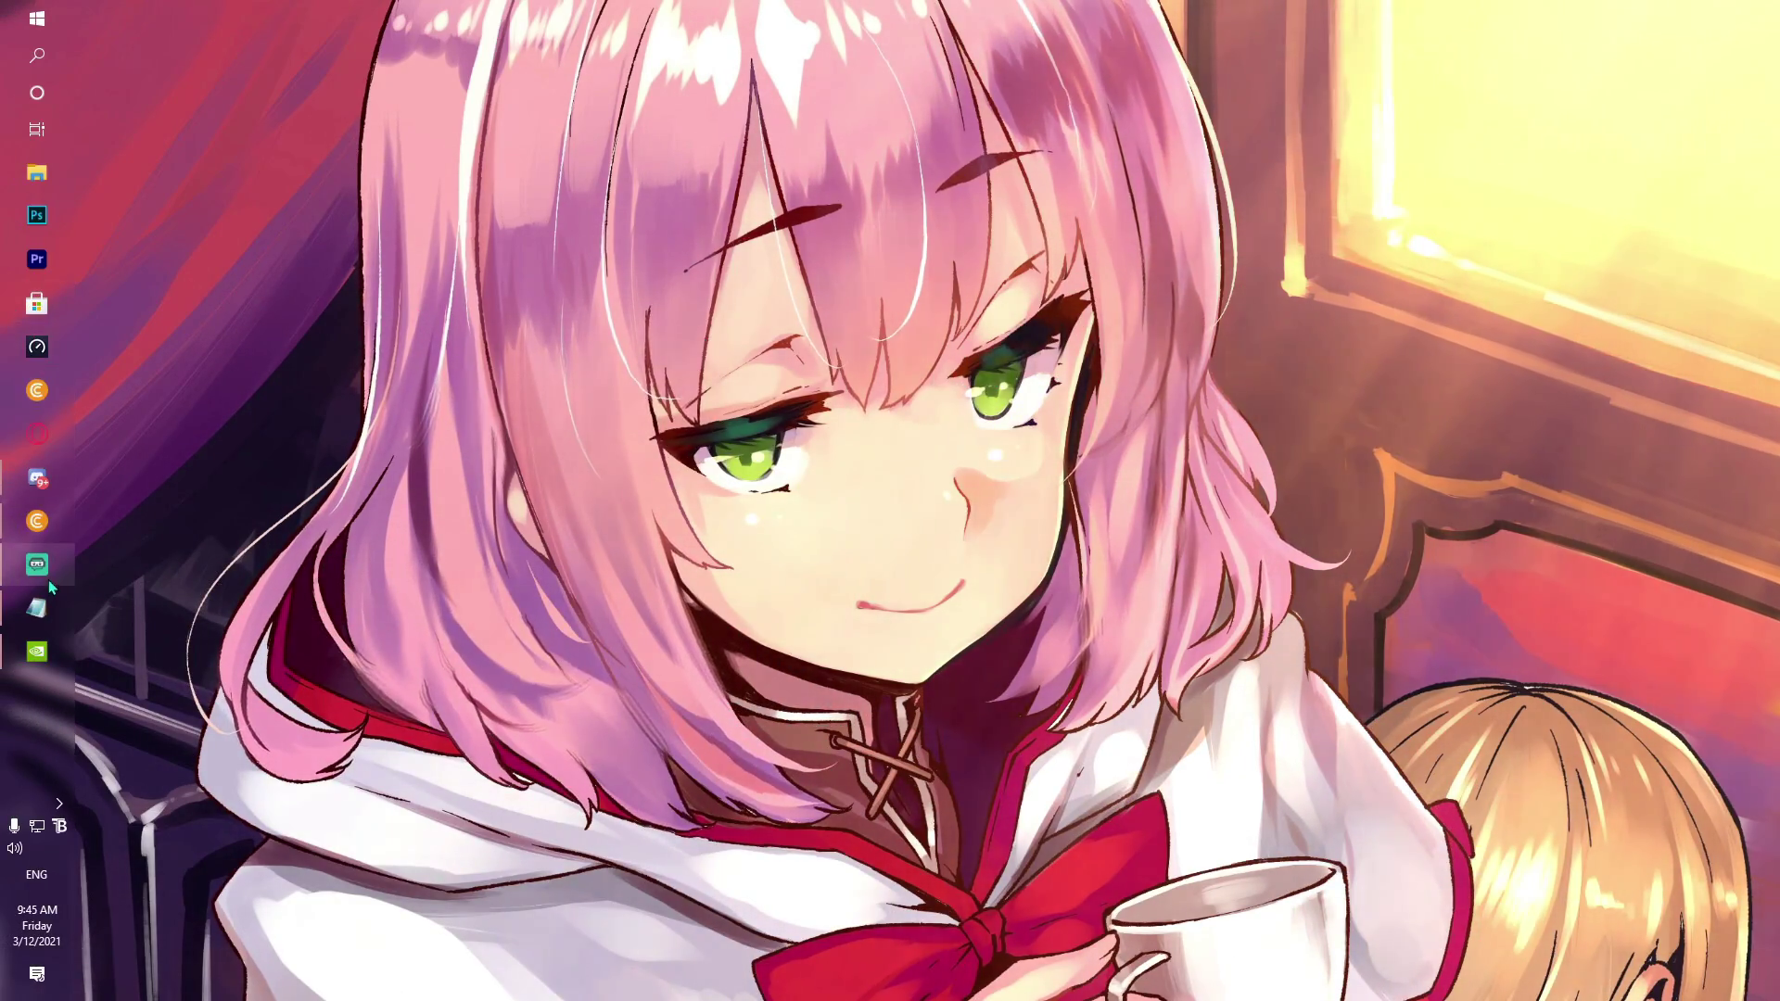
# Switch to GeForce NOW and open its settings page
pyautogui.click(37, 651)
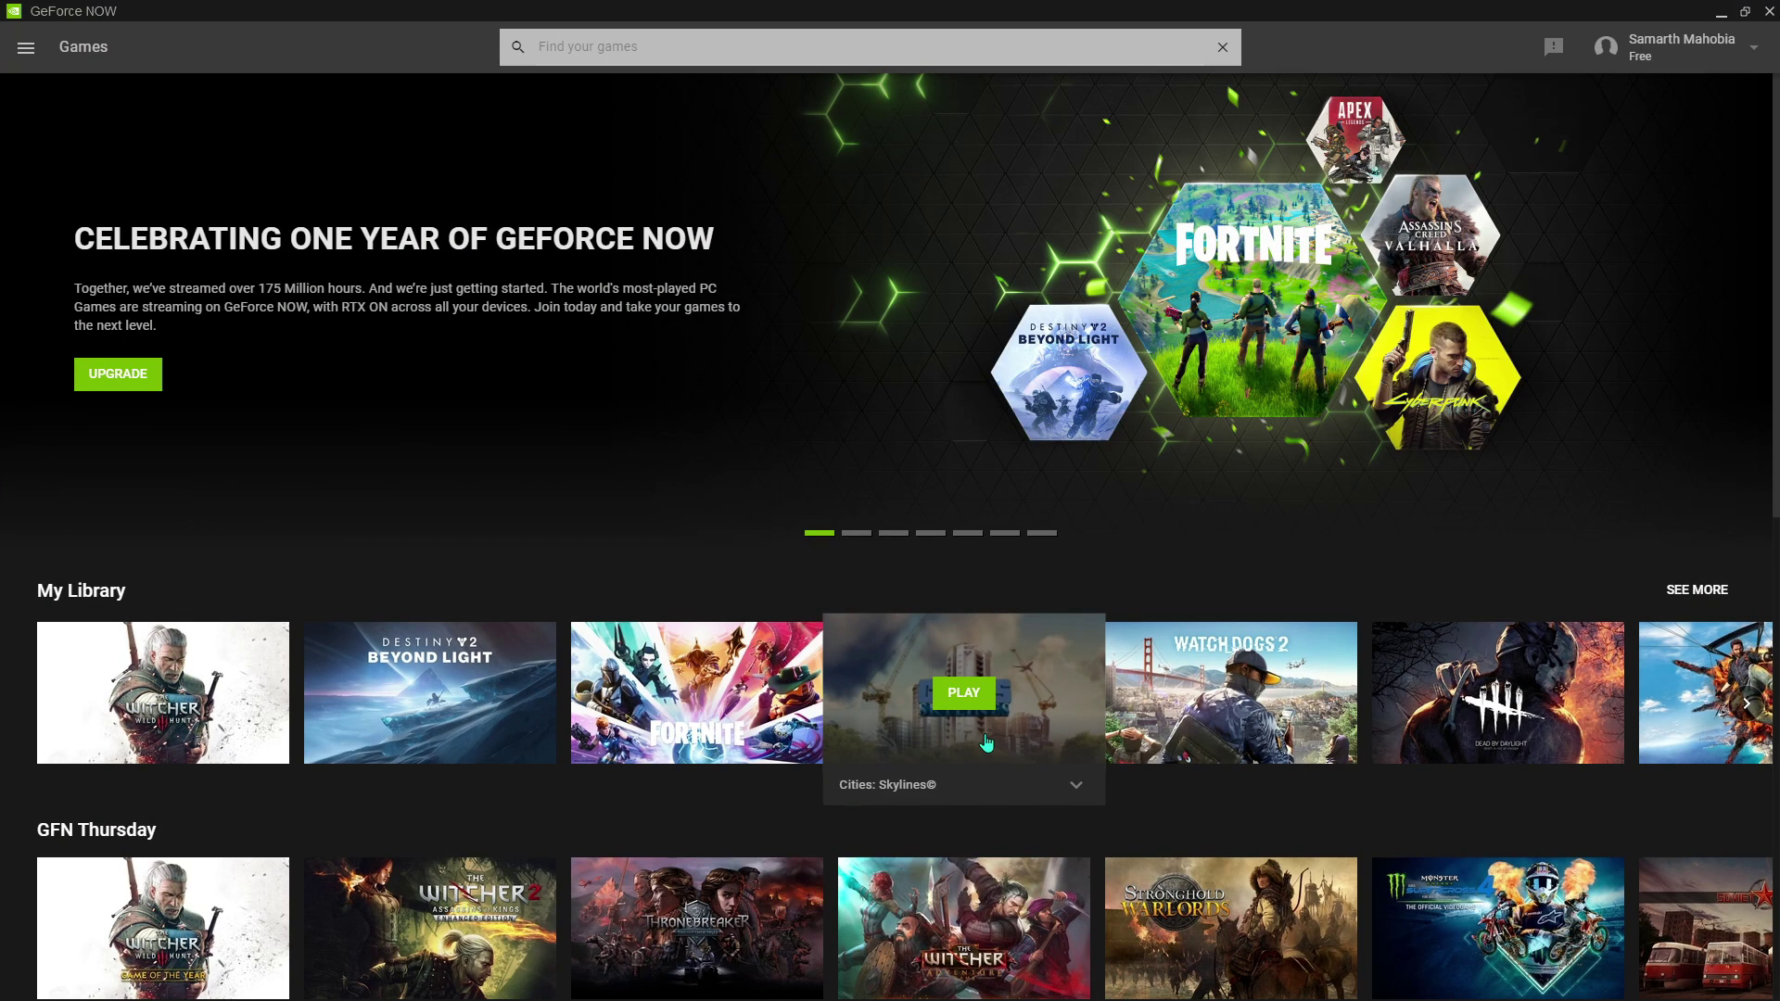
pyautogui.click(26, 48)
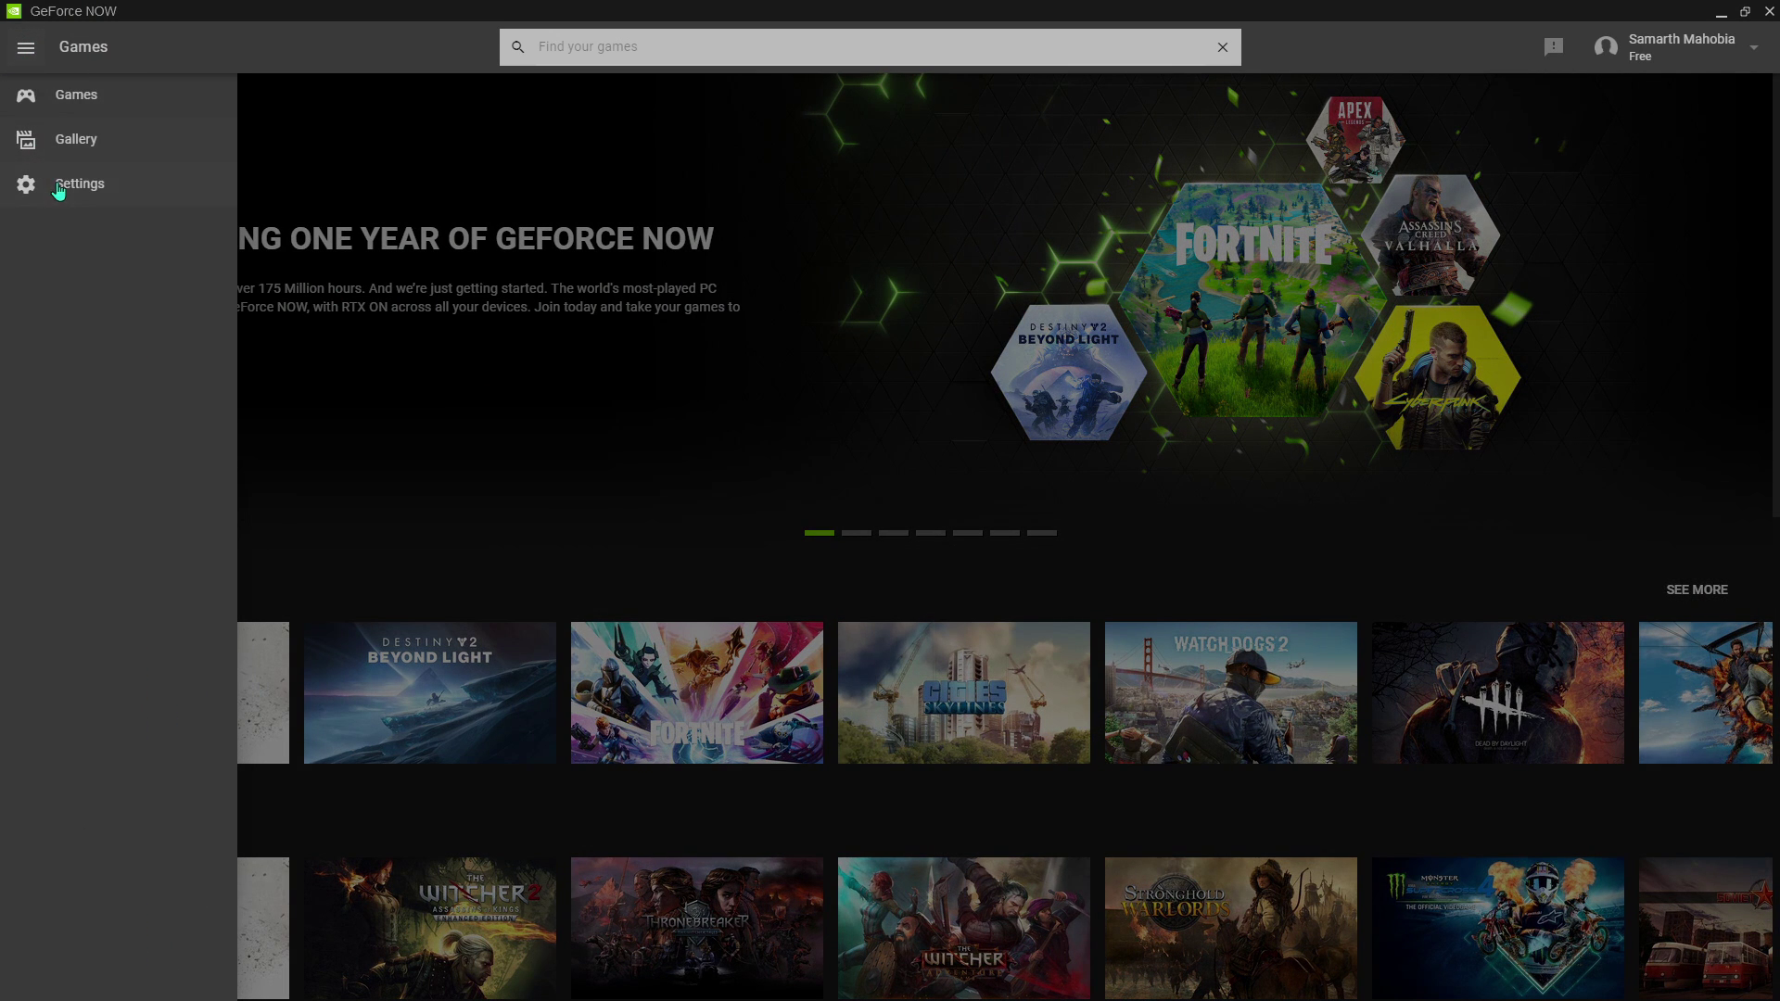
pyautogui.click(59, 189)
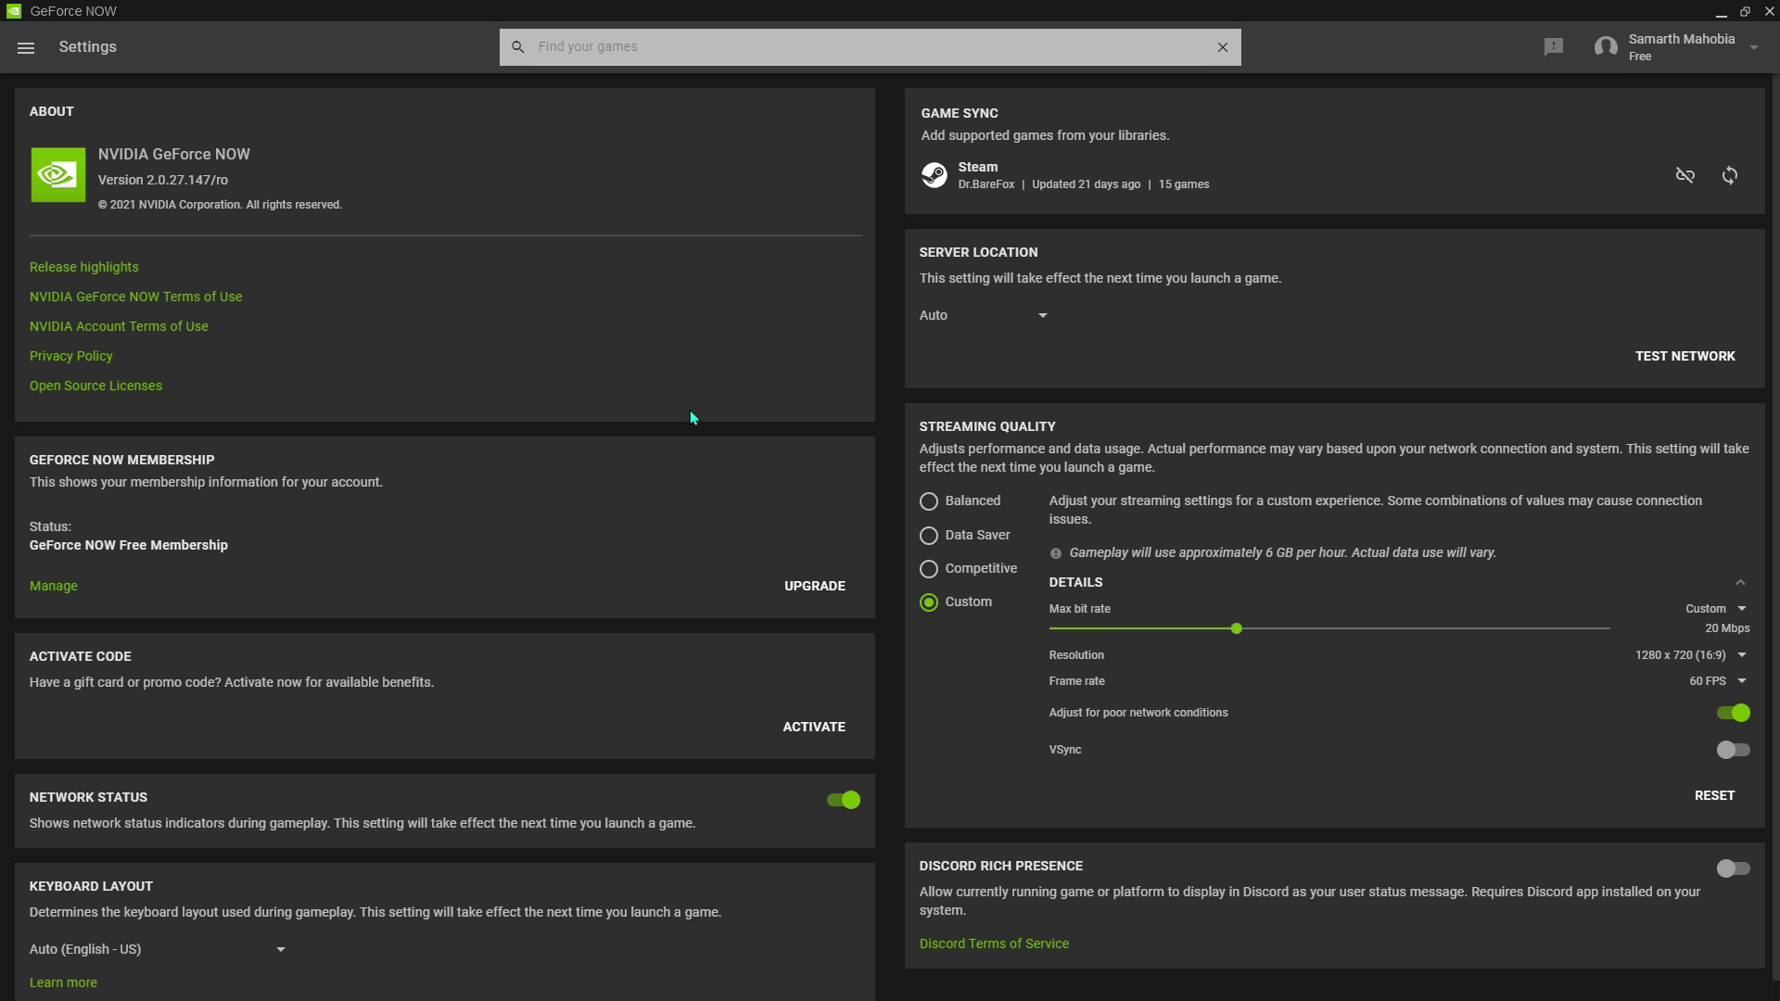
# Review the available server locations and the custom streaming quality options in the settings
pyautogui.scroll(-1, 665, 422)
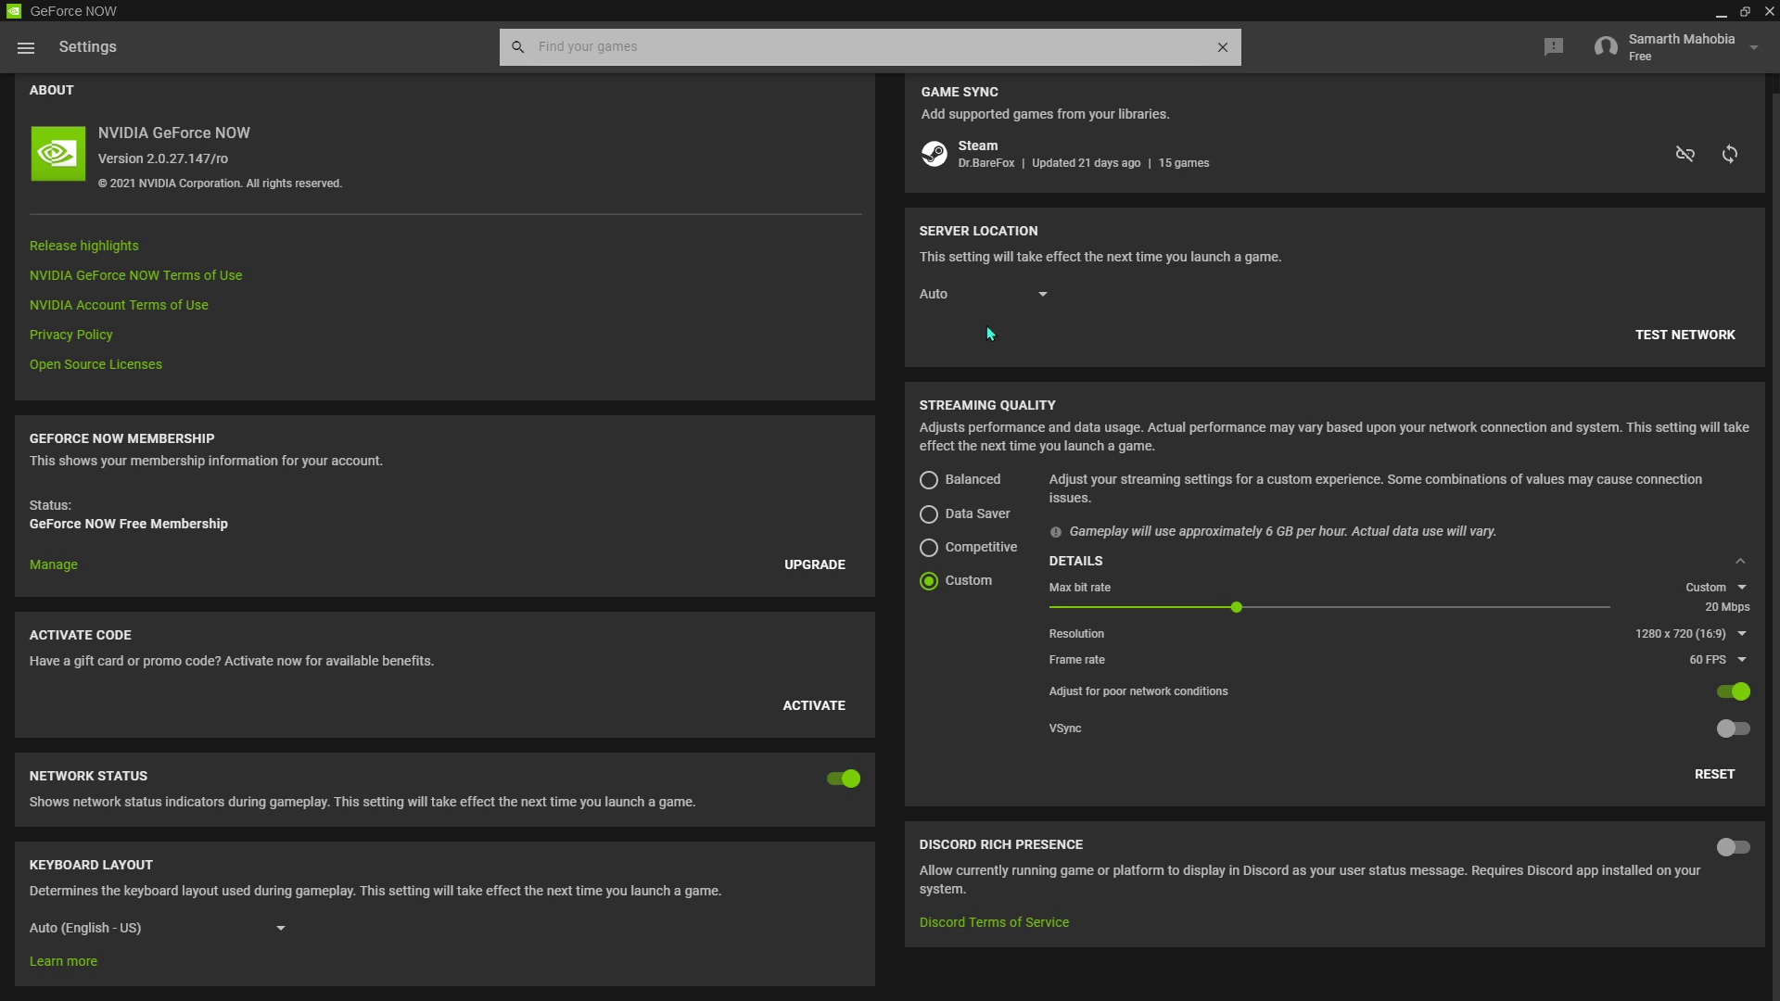
pyautogui.scroll(1, 1014, 264)
pyautogui.click(1044, 319)
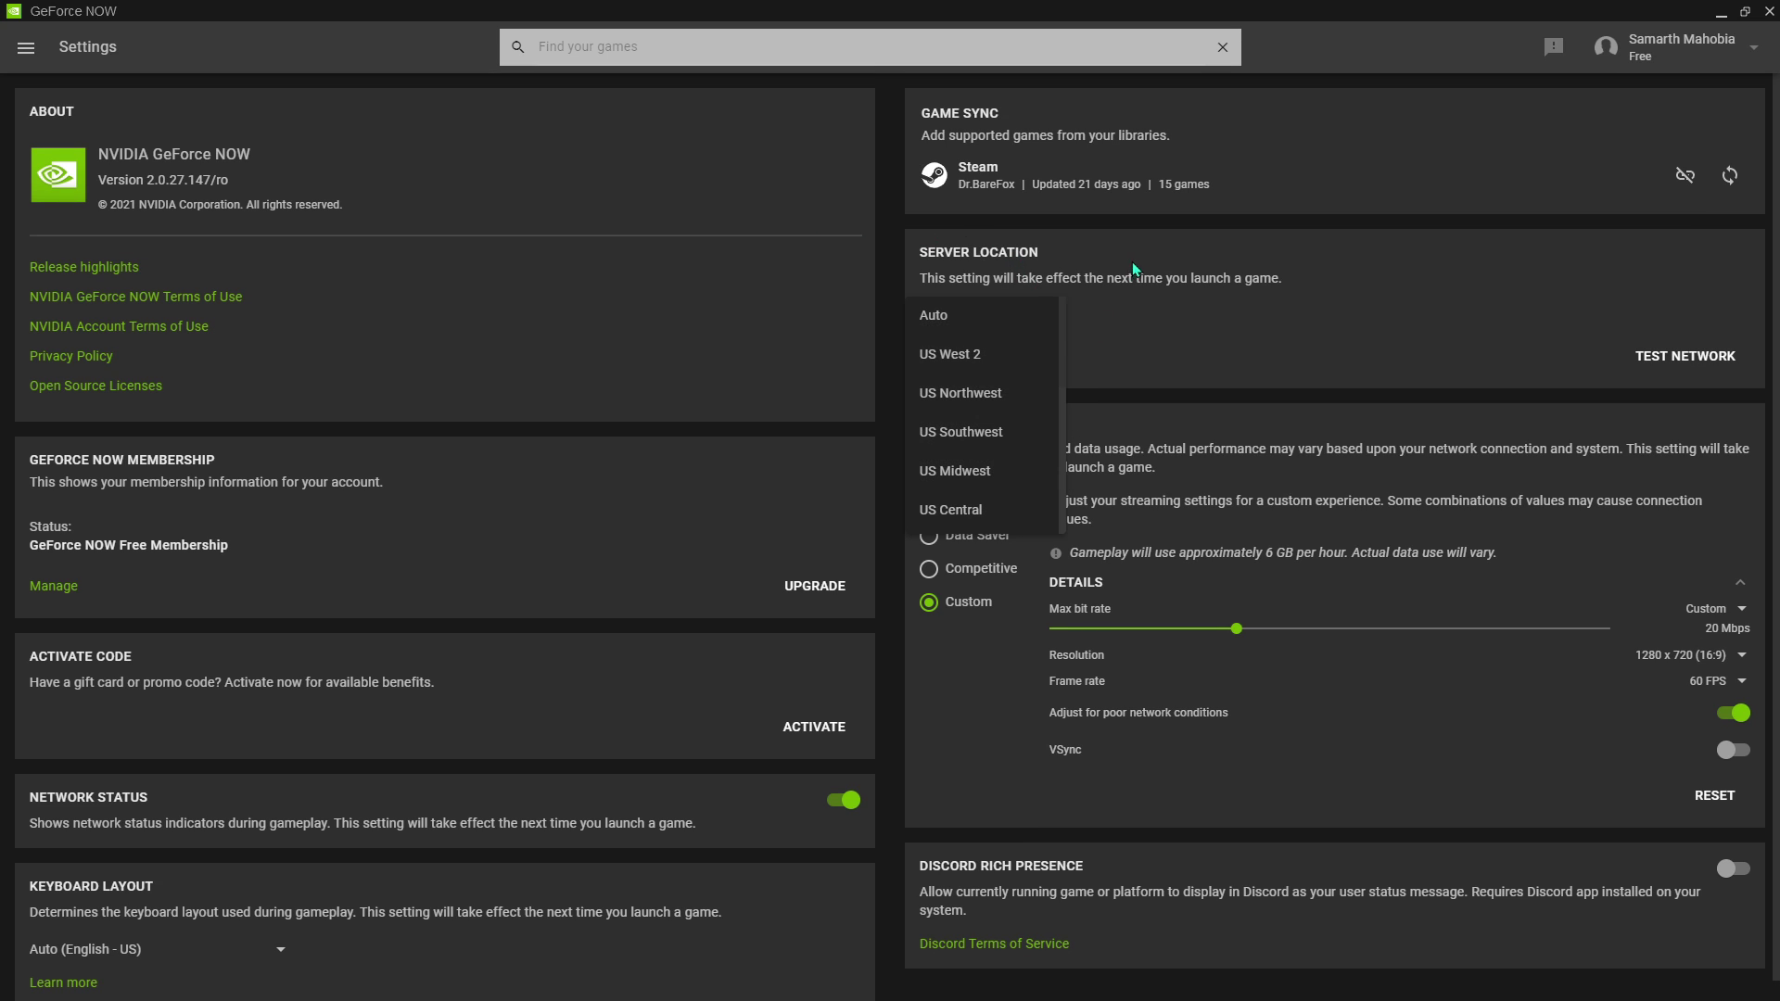
pyautogui.click(1209, 293)
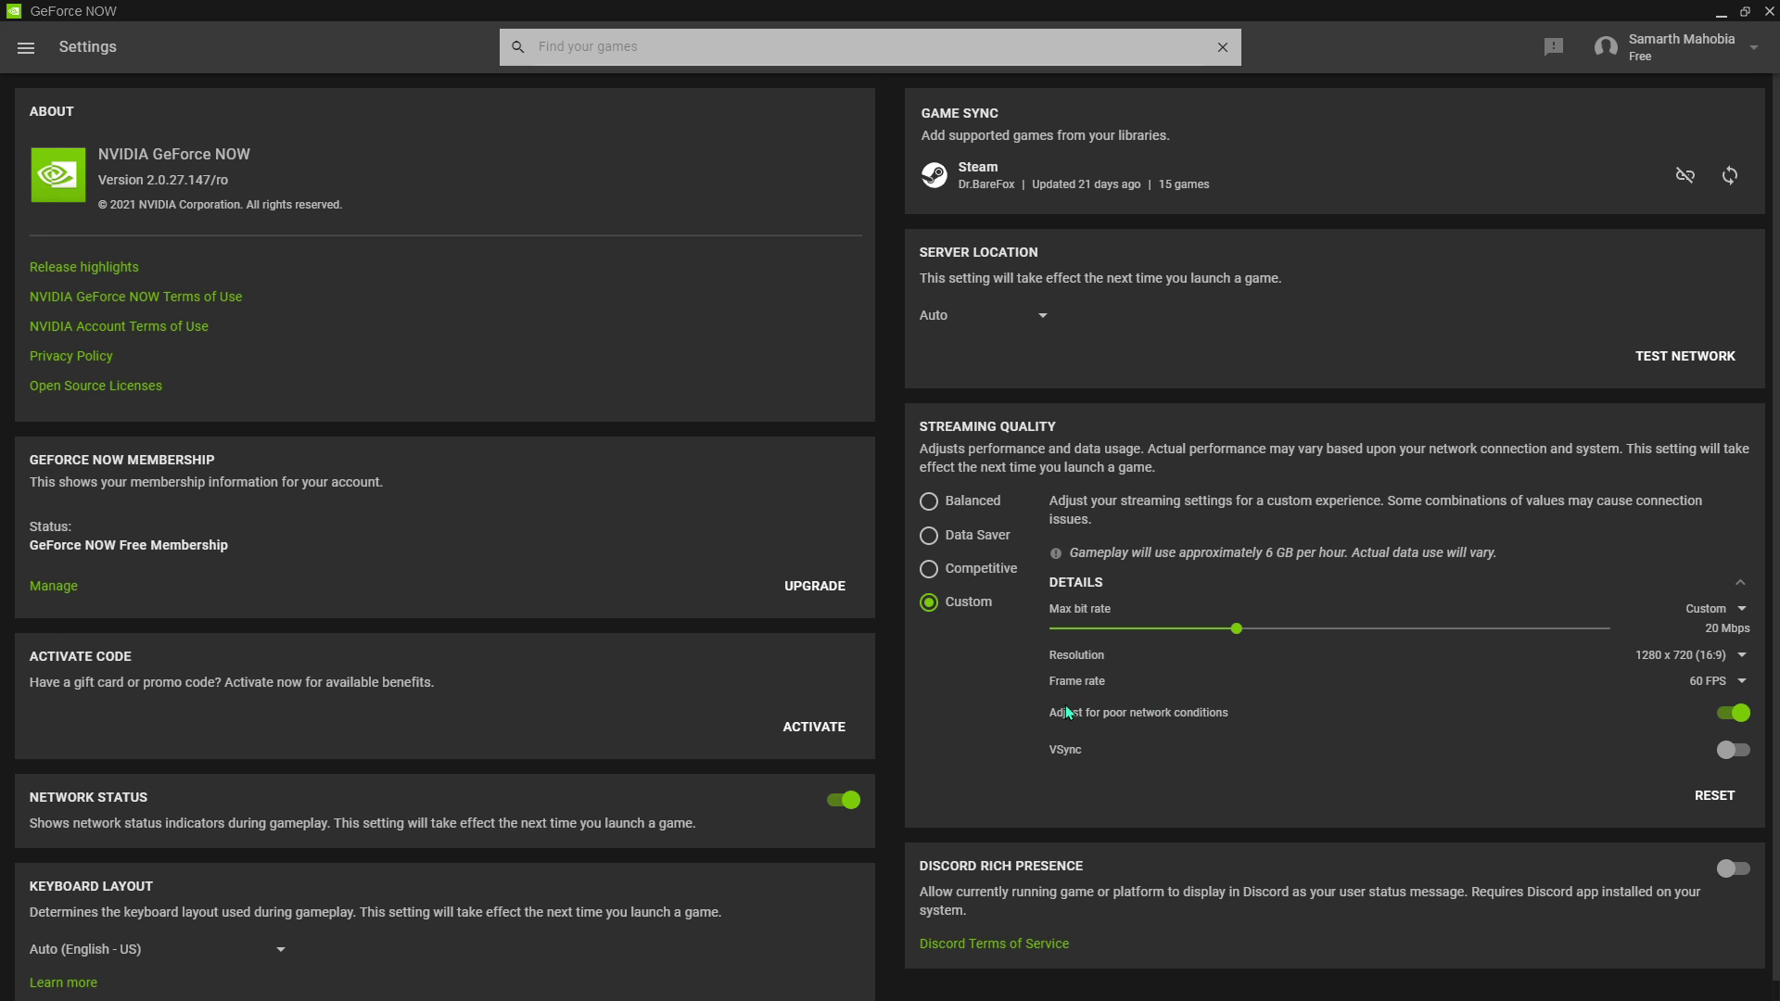
pyautogui.scroll(-1, 1066, 712)
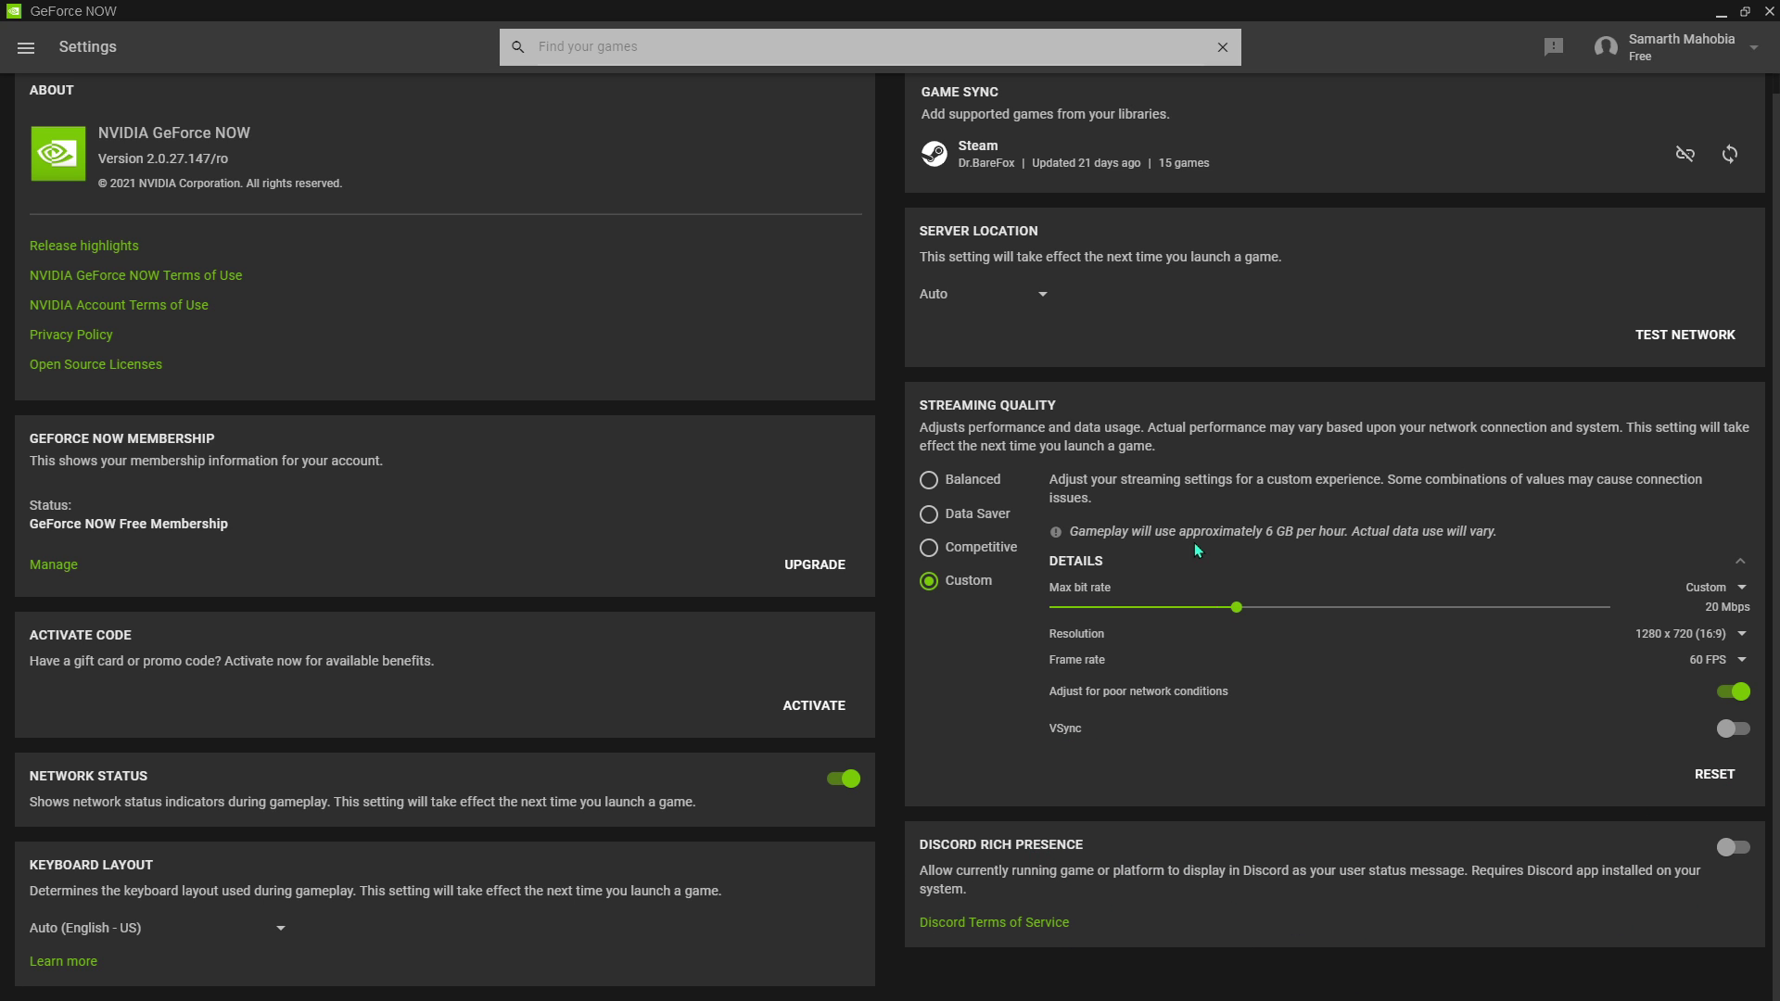
pyautogui.scroll(1, 1194, 542)
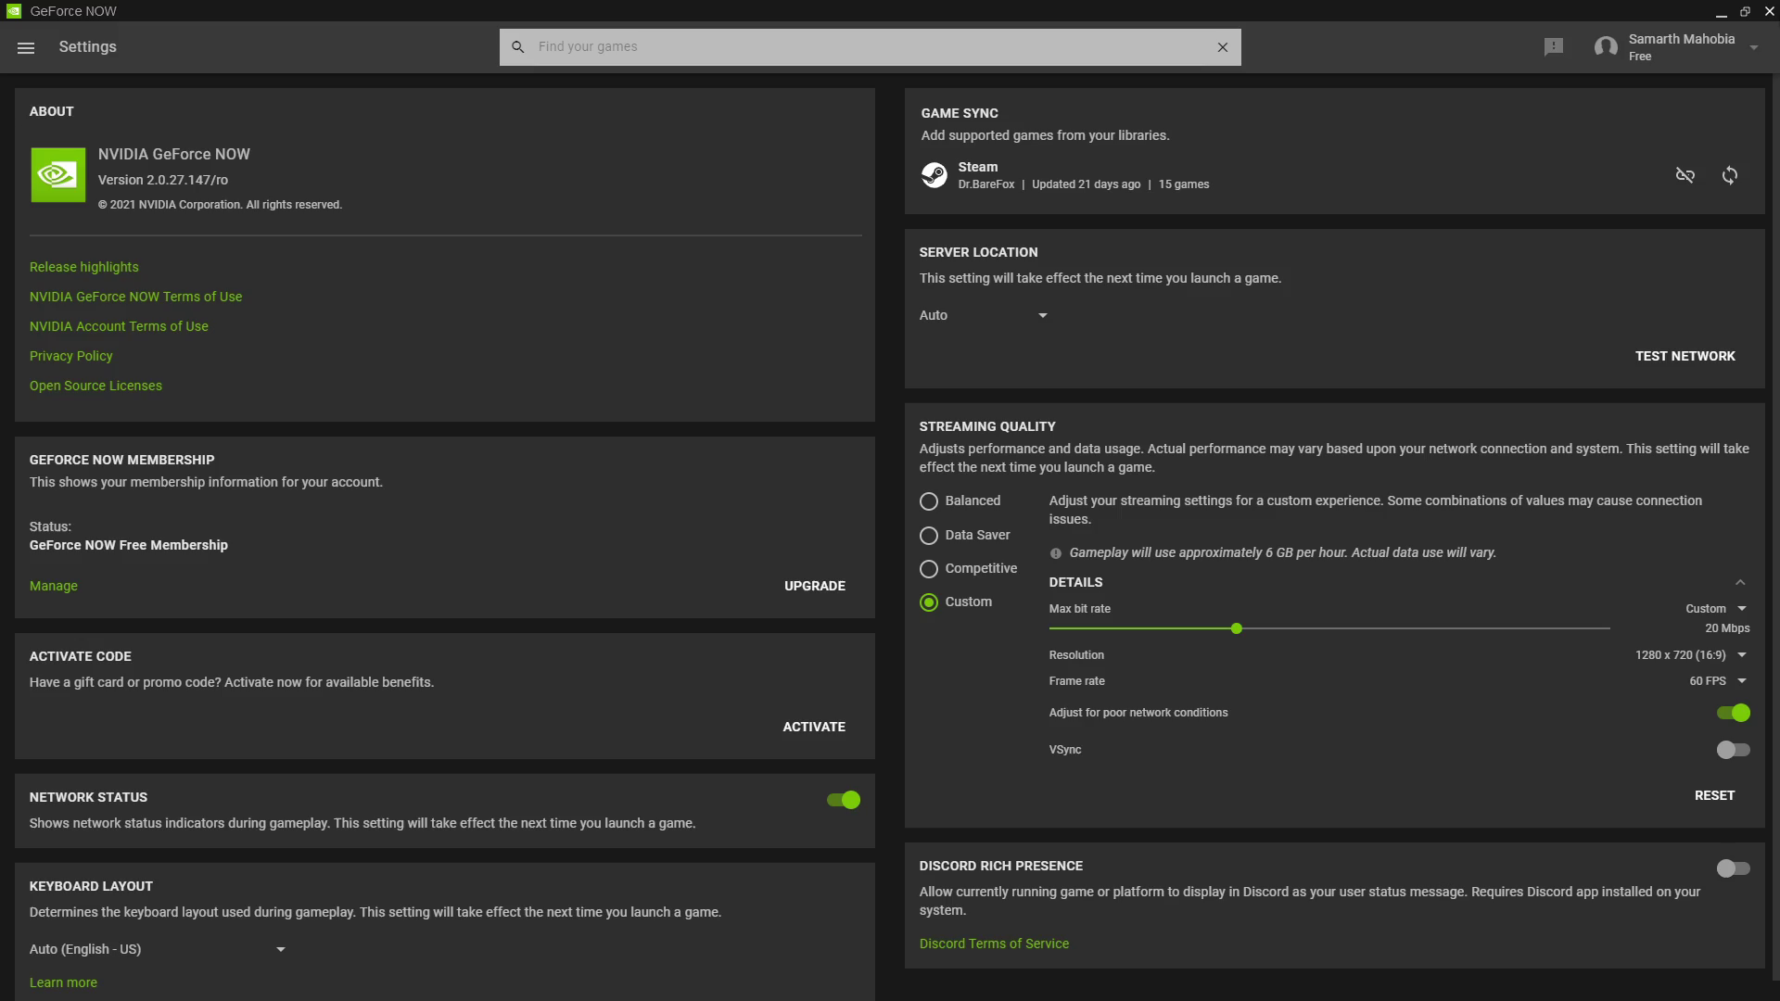
# Close GeForce NOW, search Windows for "gef", and open the file location of the NVIDIA GeForce NOW app
pyautogui.click(1769, 11)
pyautogui.press('super')
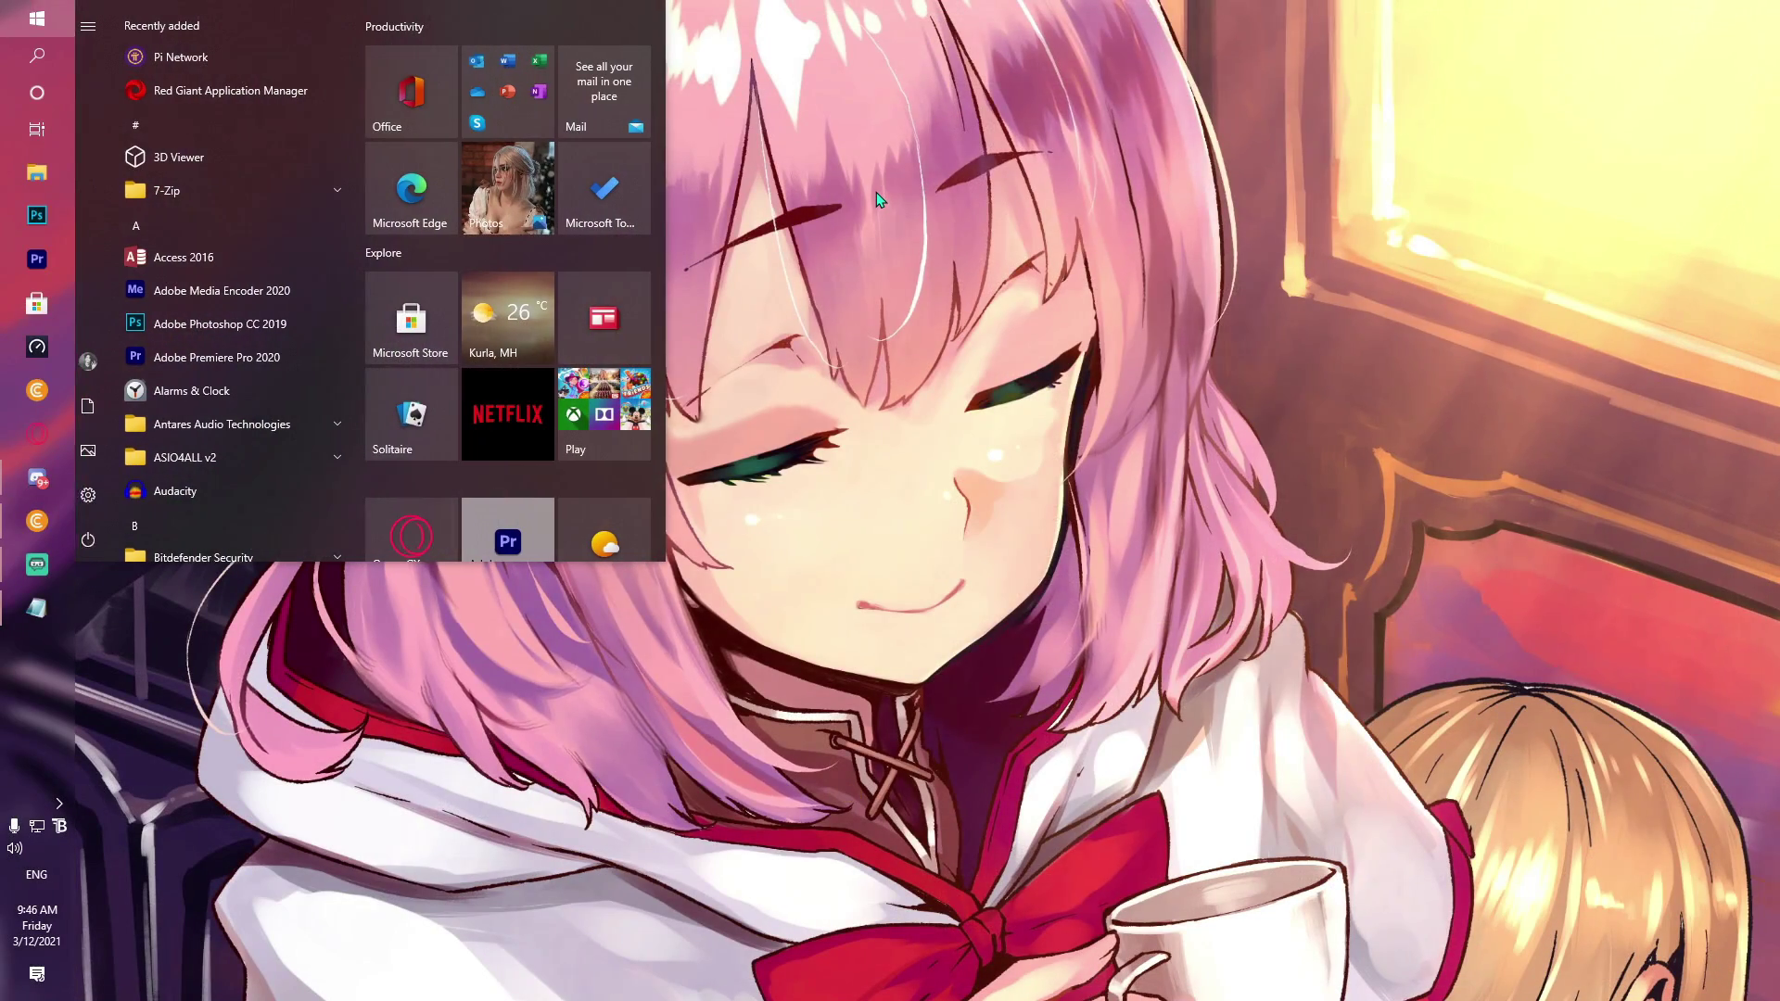
pyautogui.write('gef')
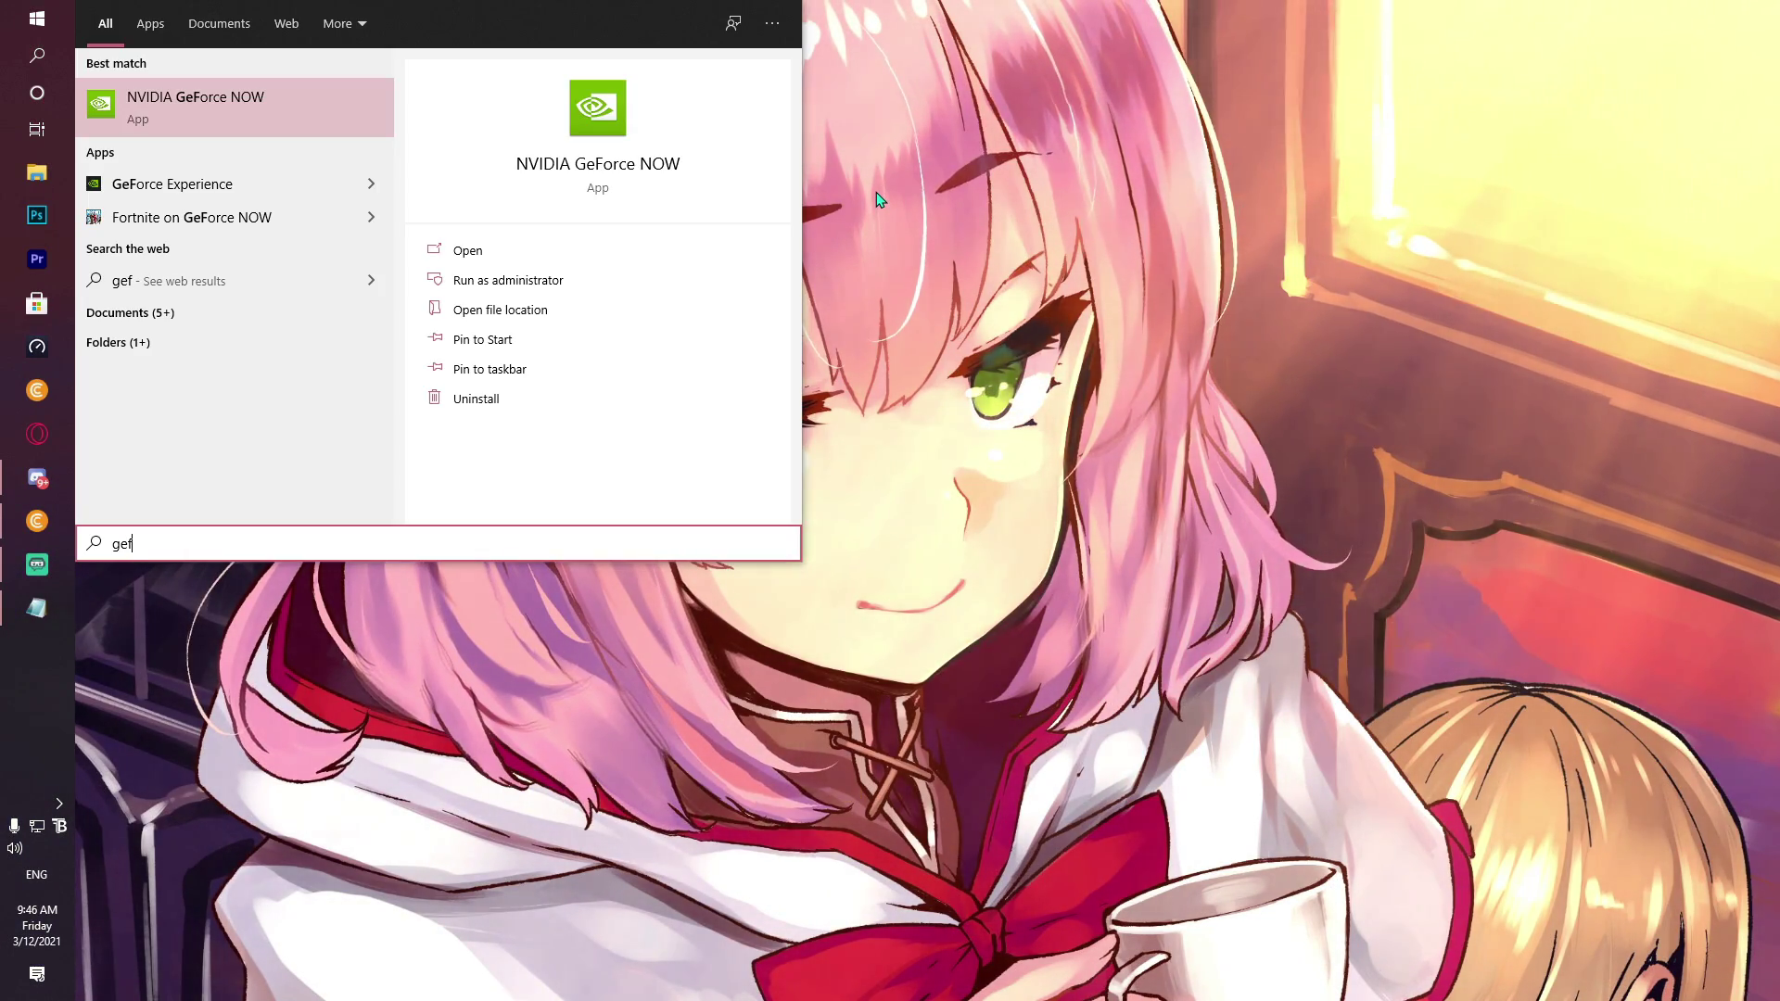
pyautogui.click(508, 310)
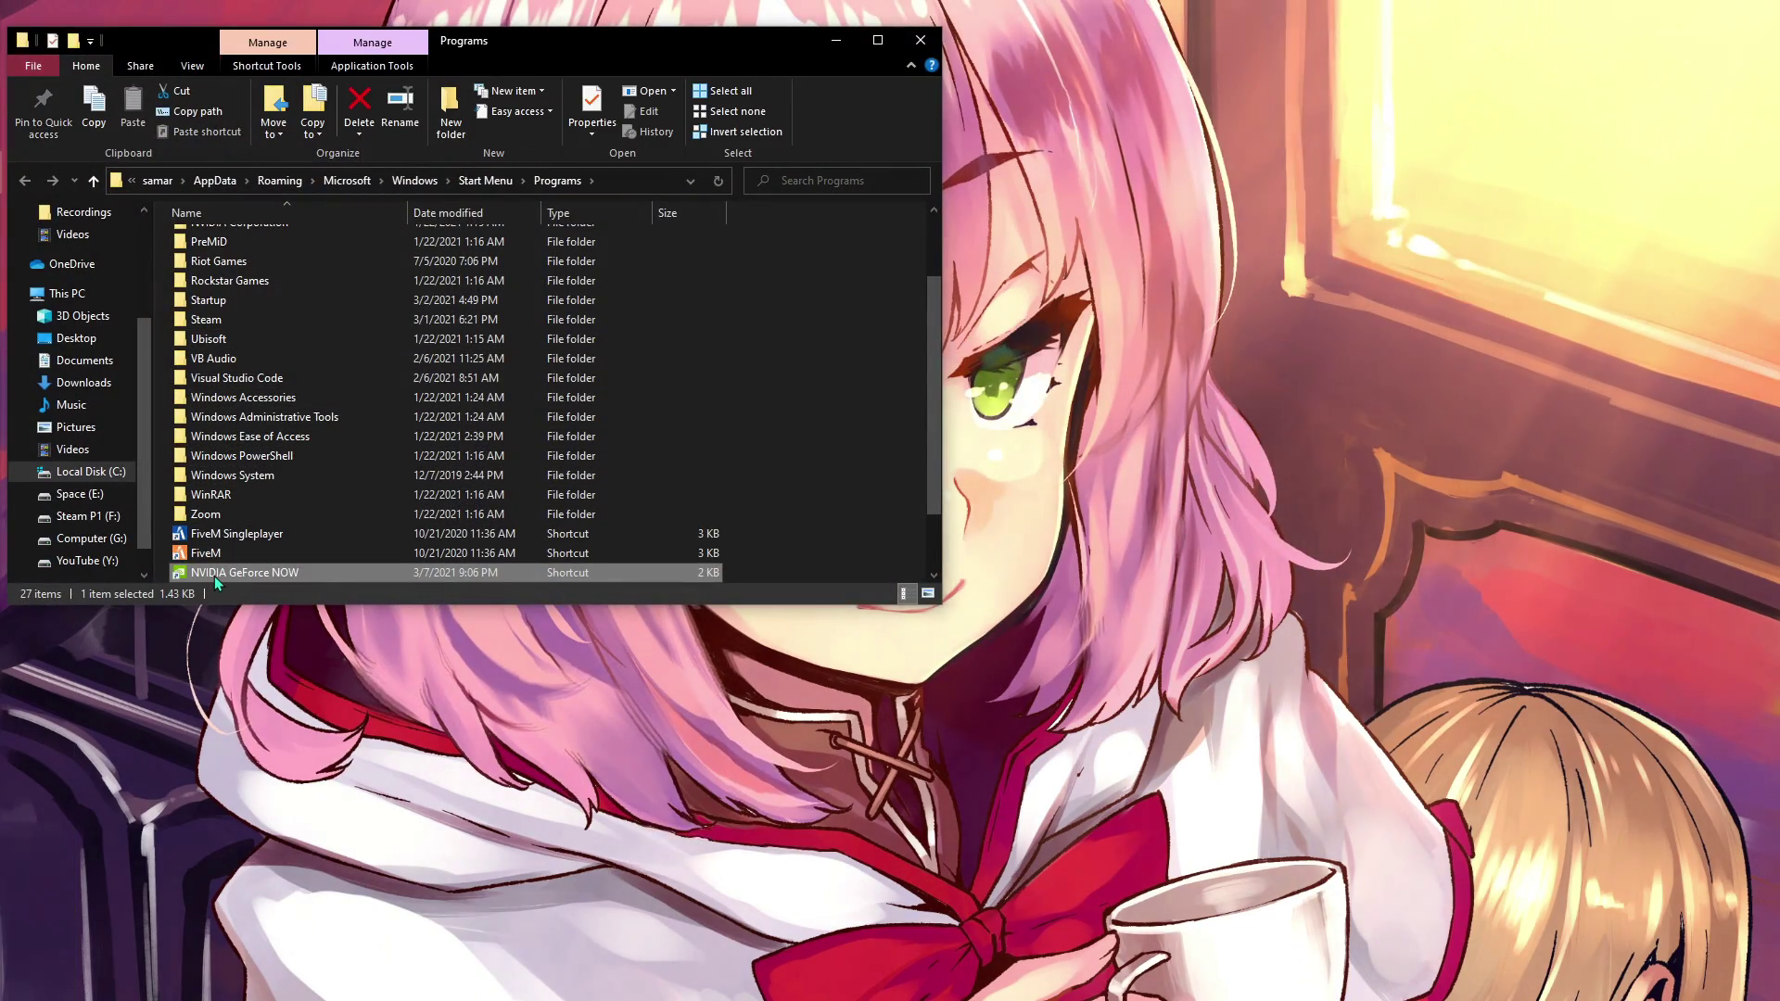
# Open the folder containing the NVIDIA GeForce NOW shortcut's target program and maximize the File Explorer window
pyautogui.rightClick(214, 574)
pyautogui.click(293, 97)
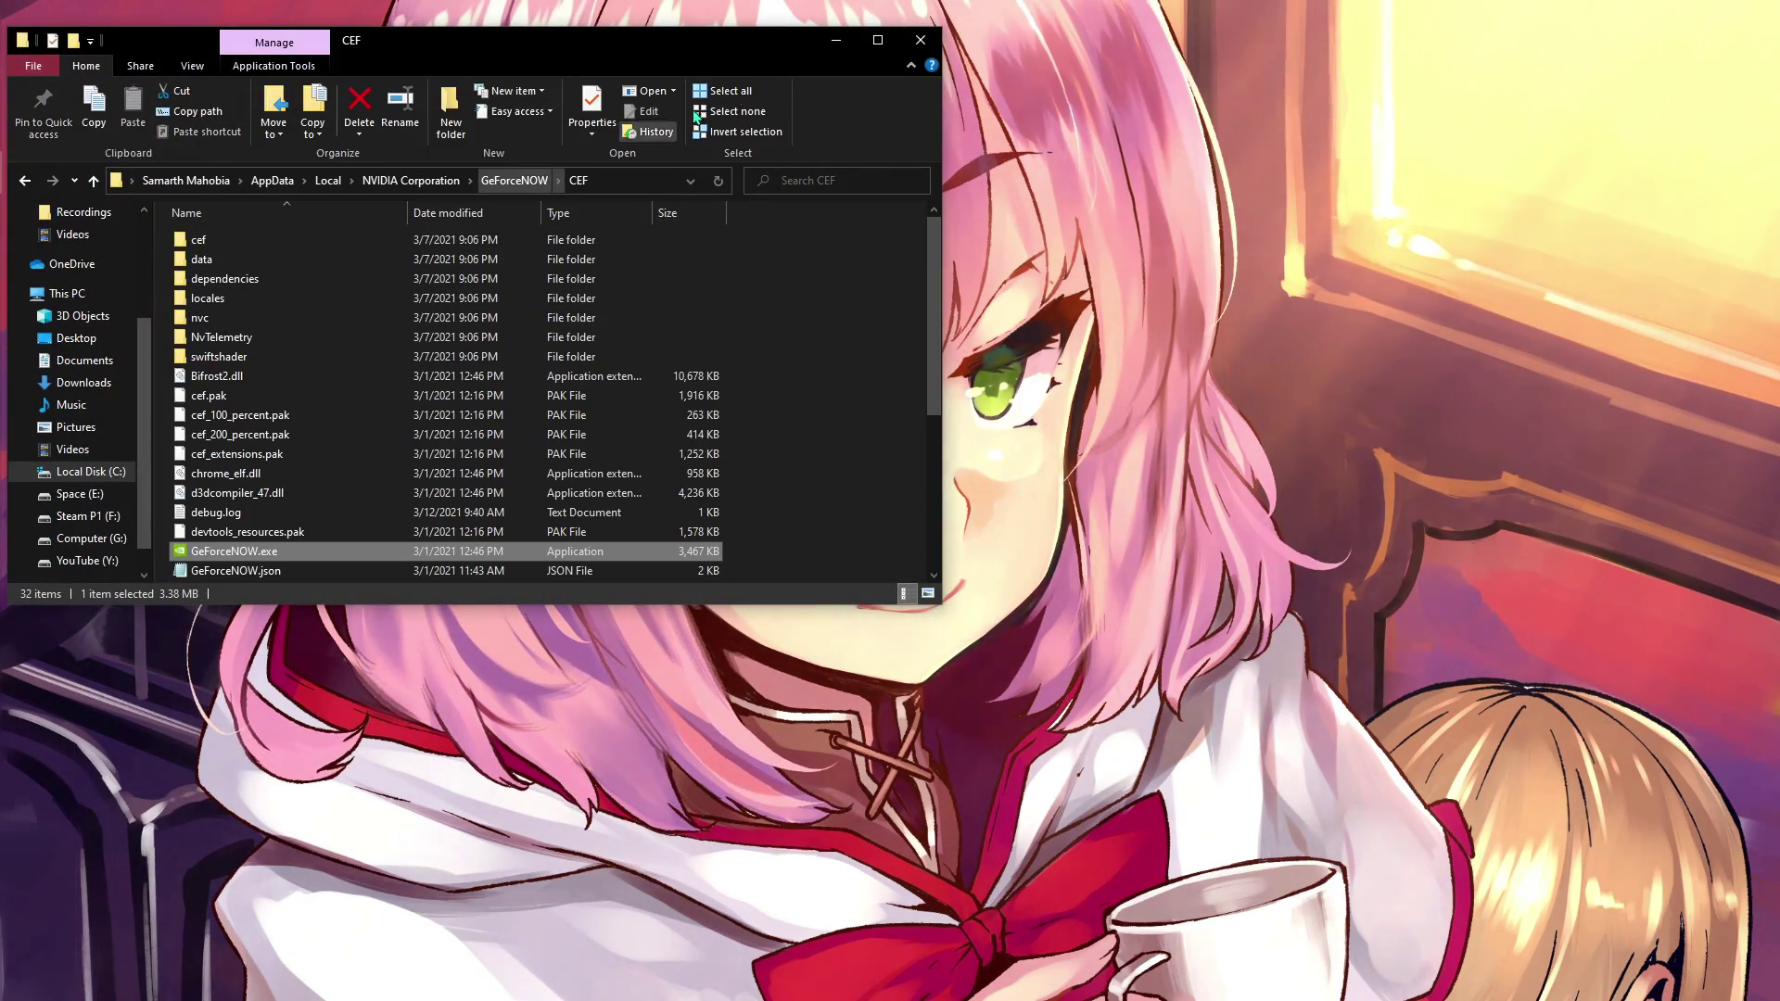
pyautogui.click(877, 39)
pyautogui.click(968, 577)
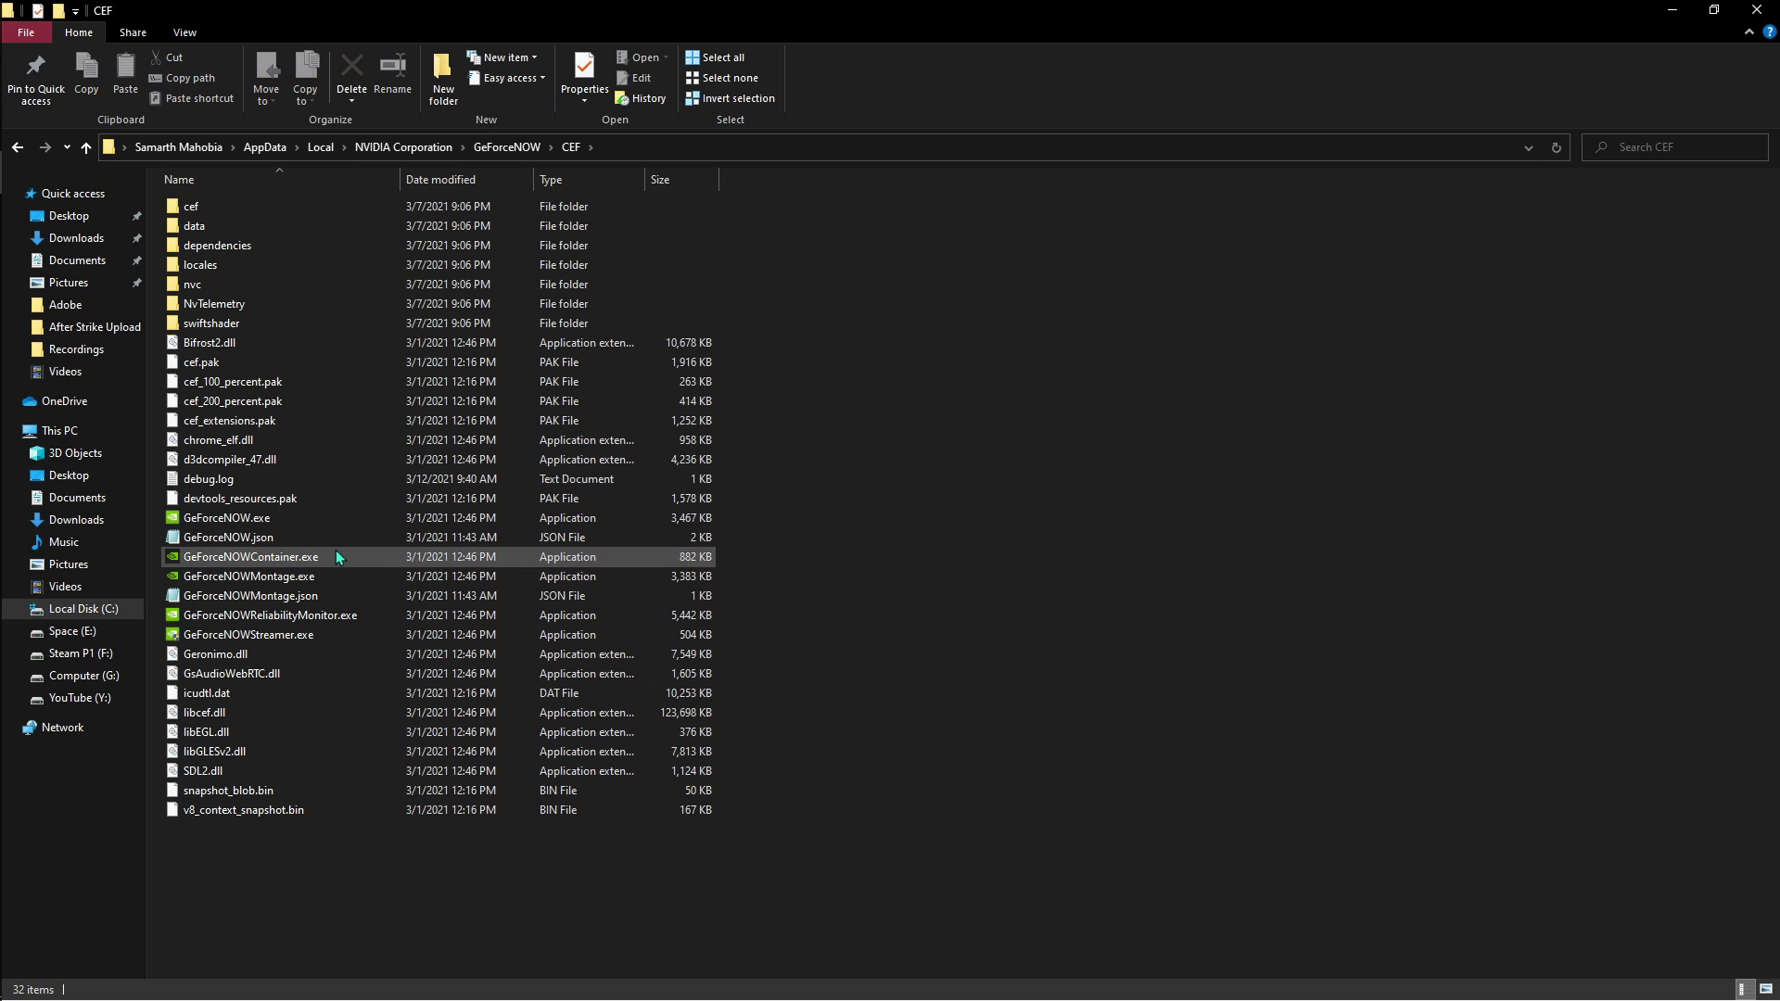
pyautogui.rightClick(290, 535)
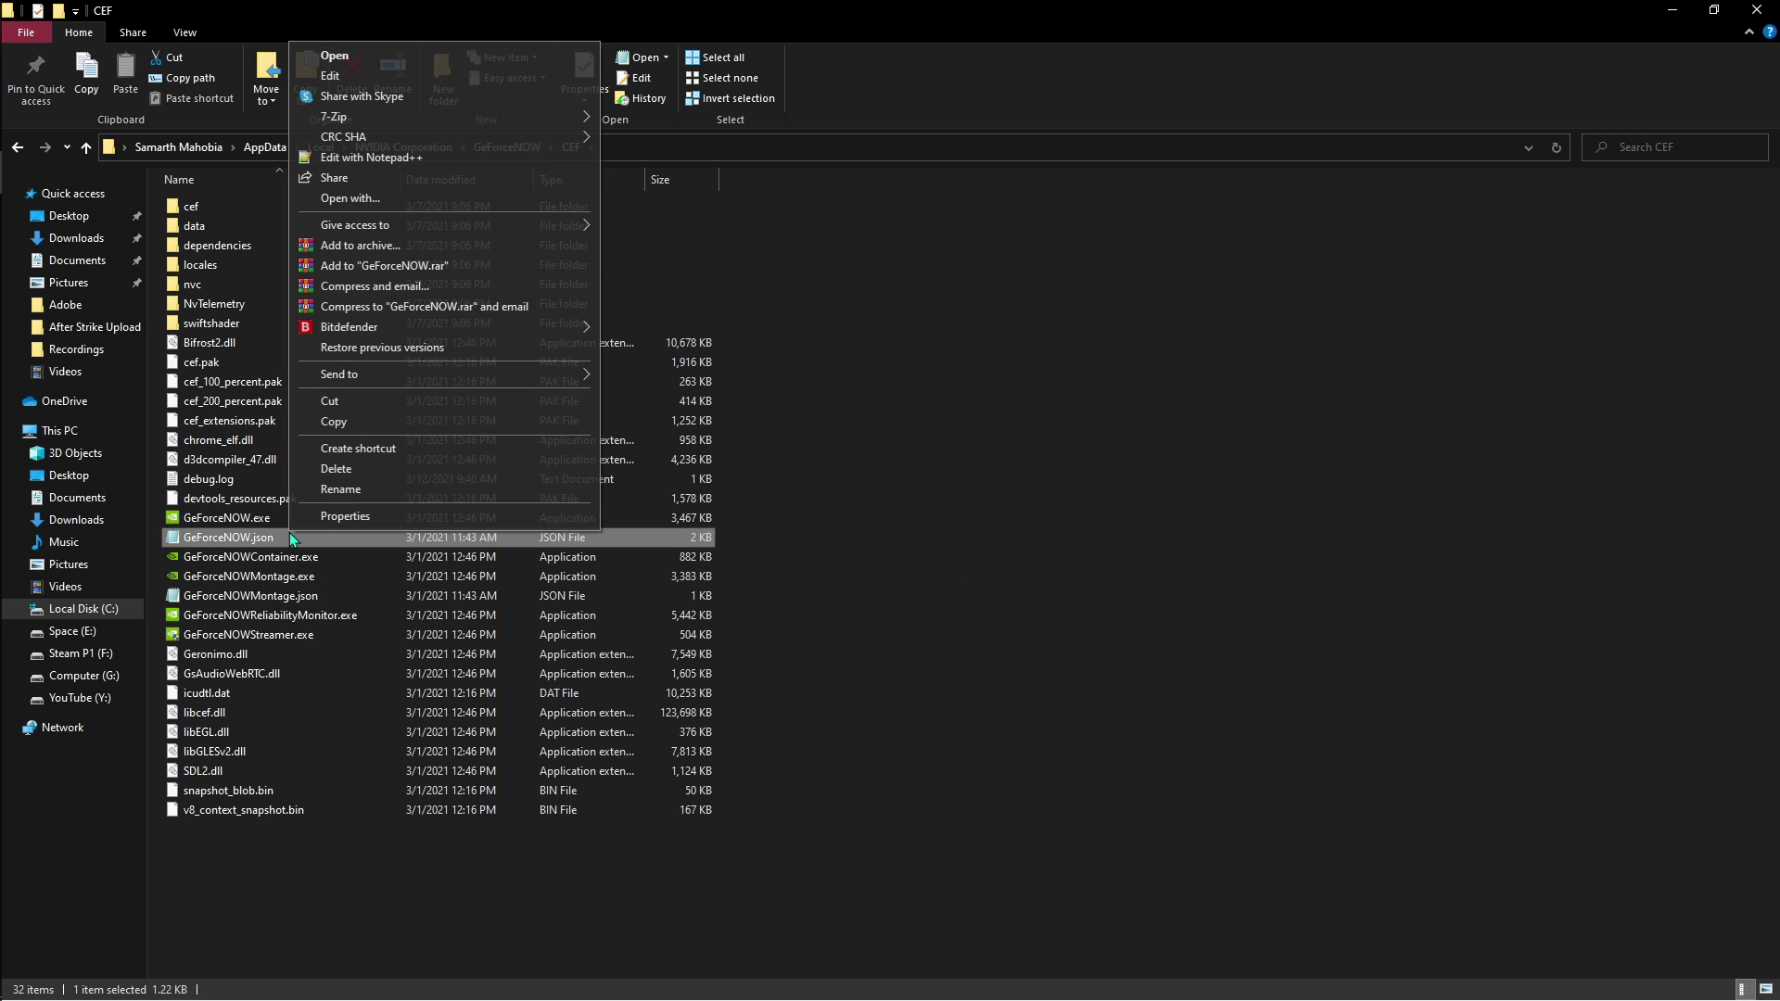
pyautogui.click(356, 76)
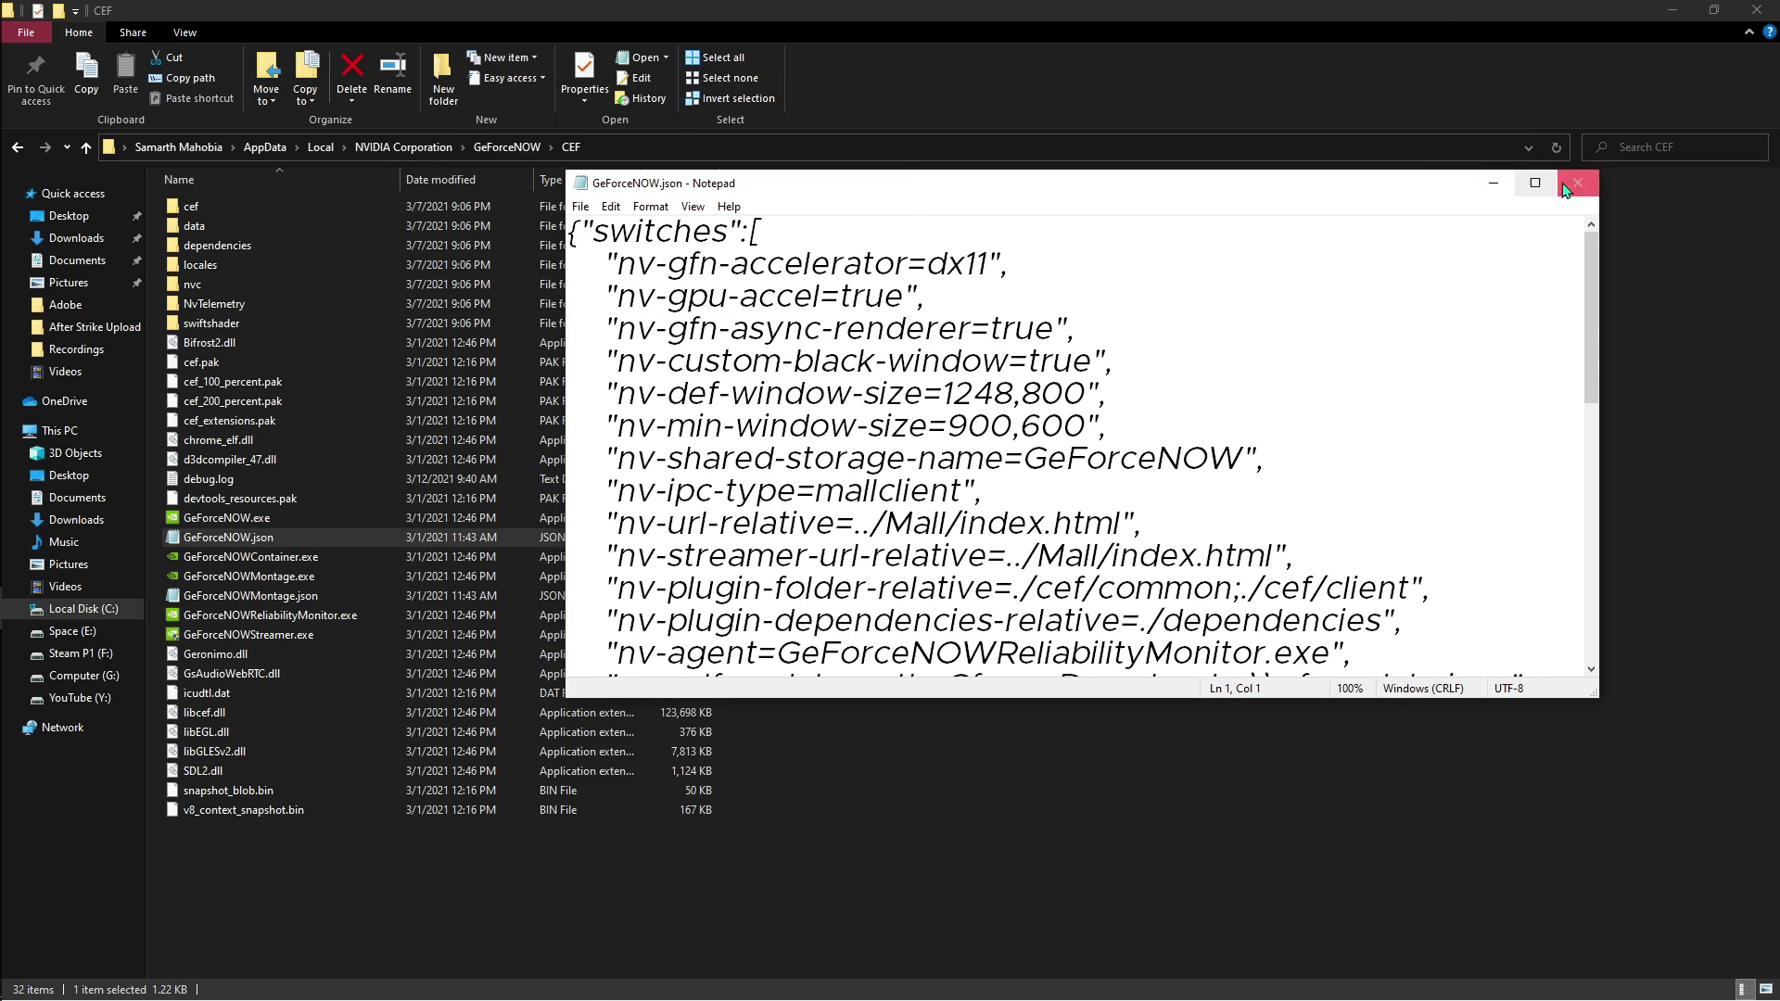
pyautogui.click(1567, 184)
# Check the read-only attribute in the properties of GeForceNOW.json and close them
pyautogui.rightClick(410, 534)
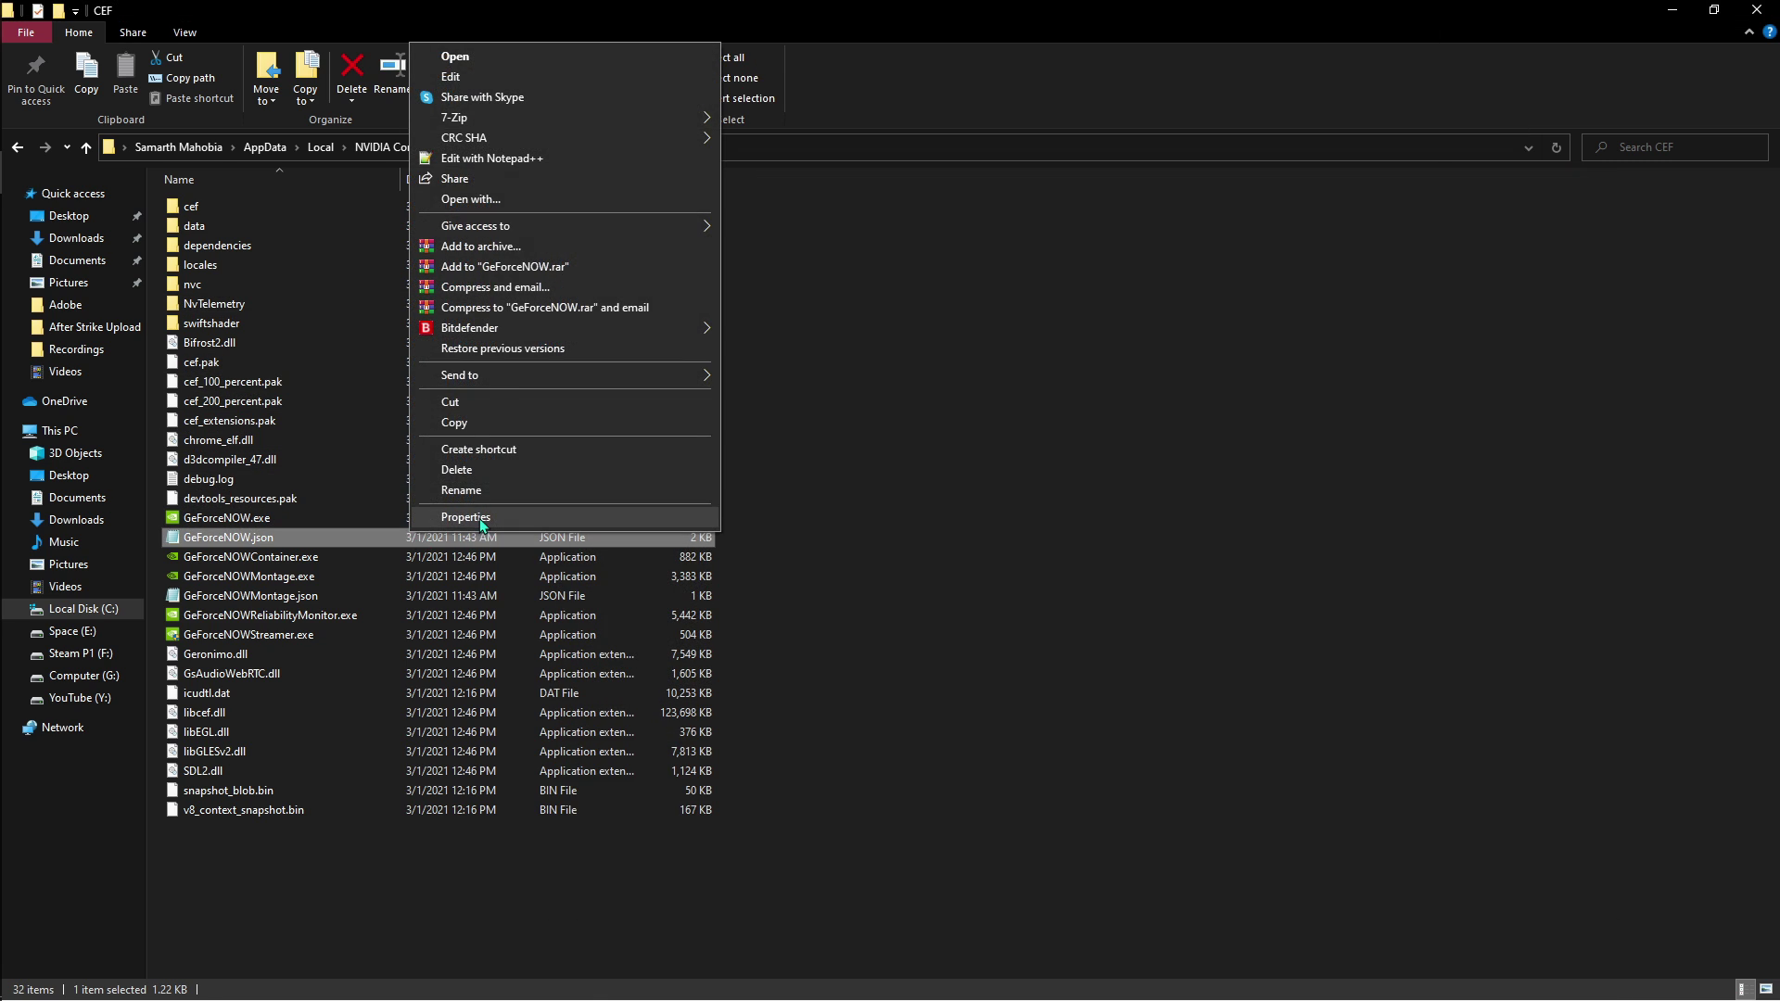
pyautogui.click(475, 518)
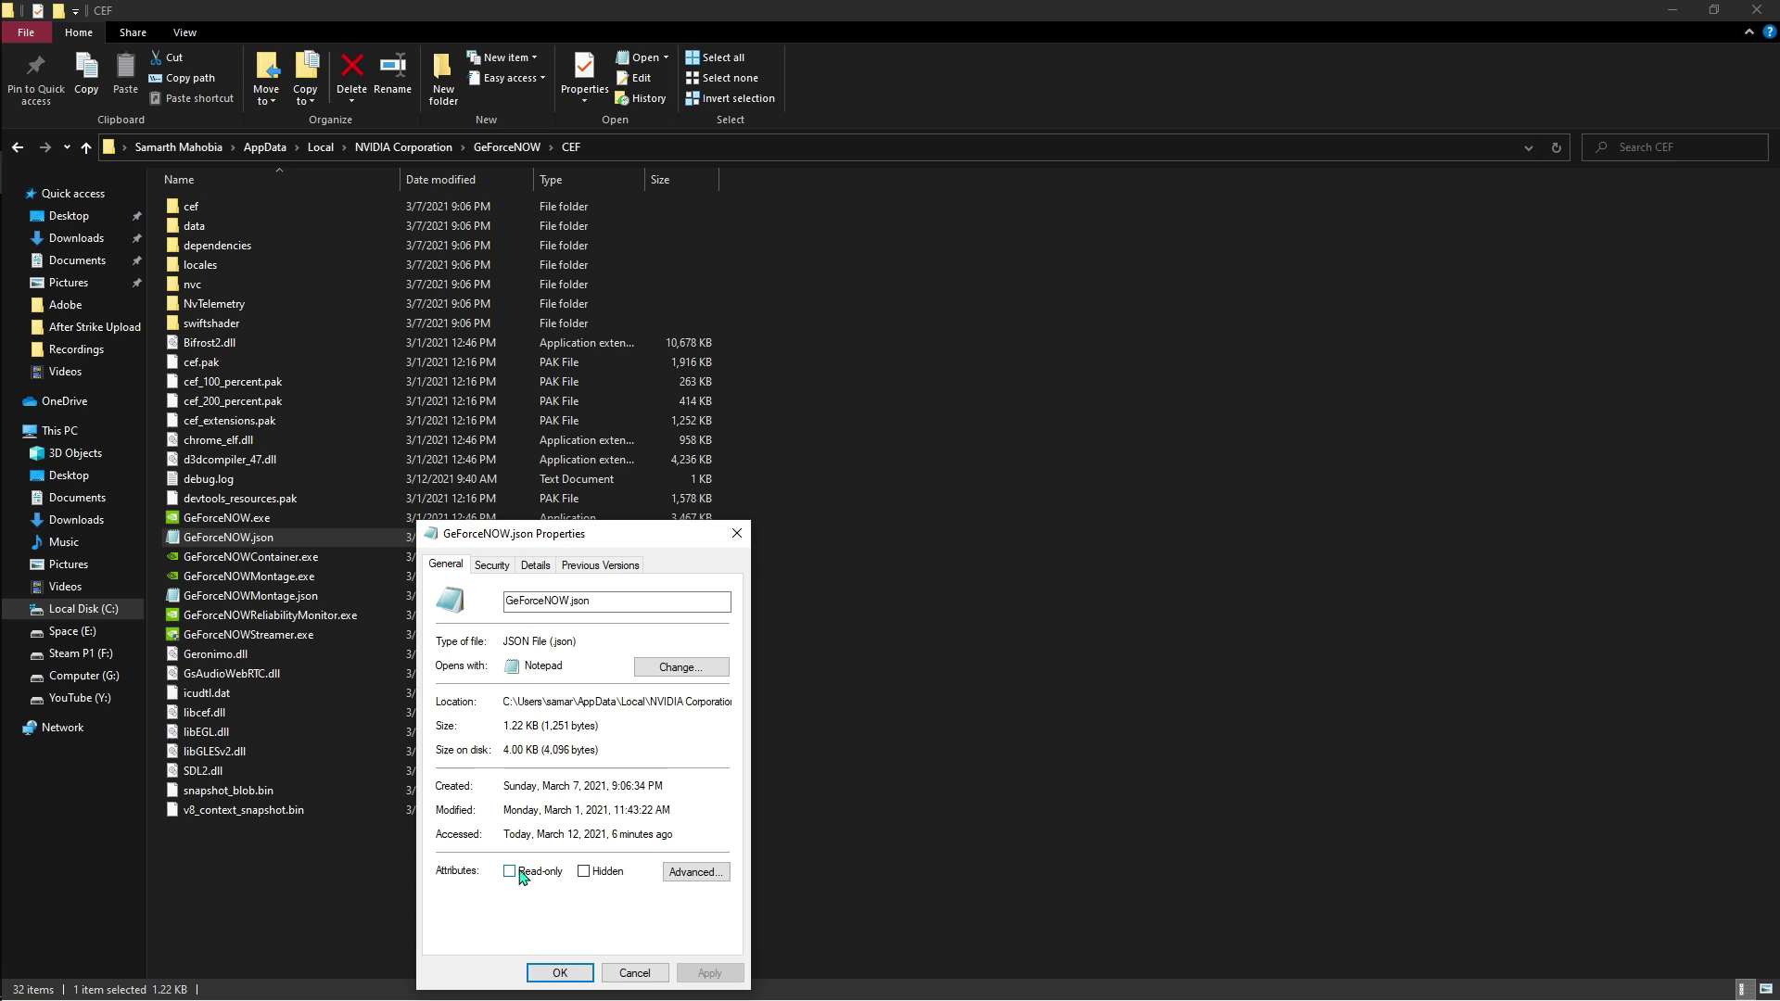
pyautogui.click(559, 972)
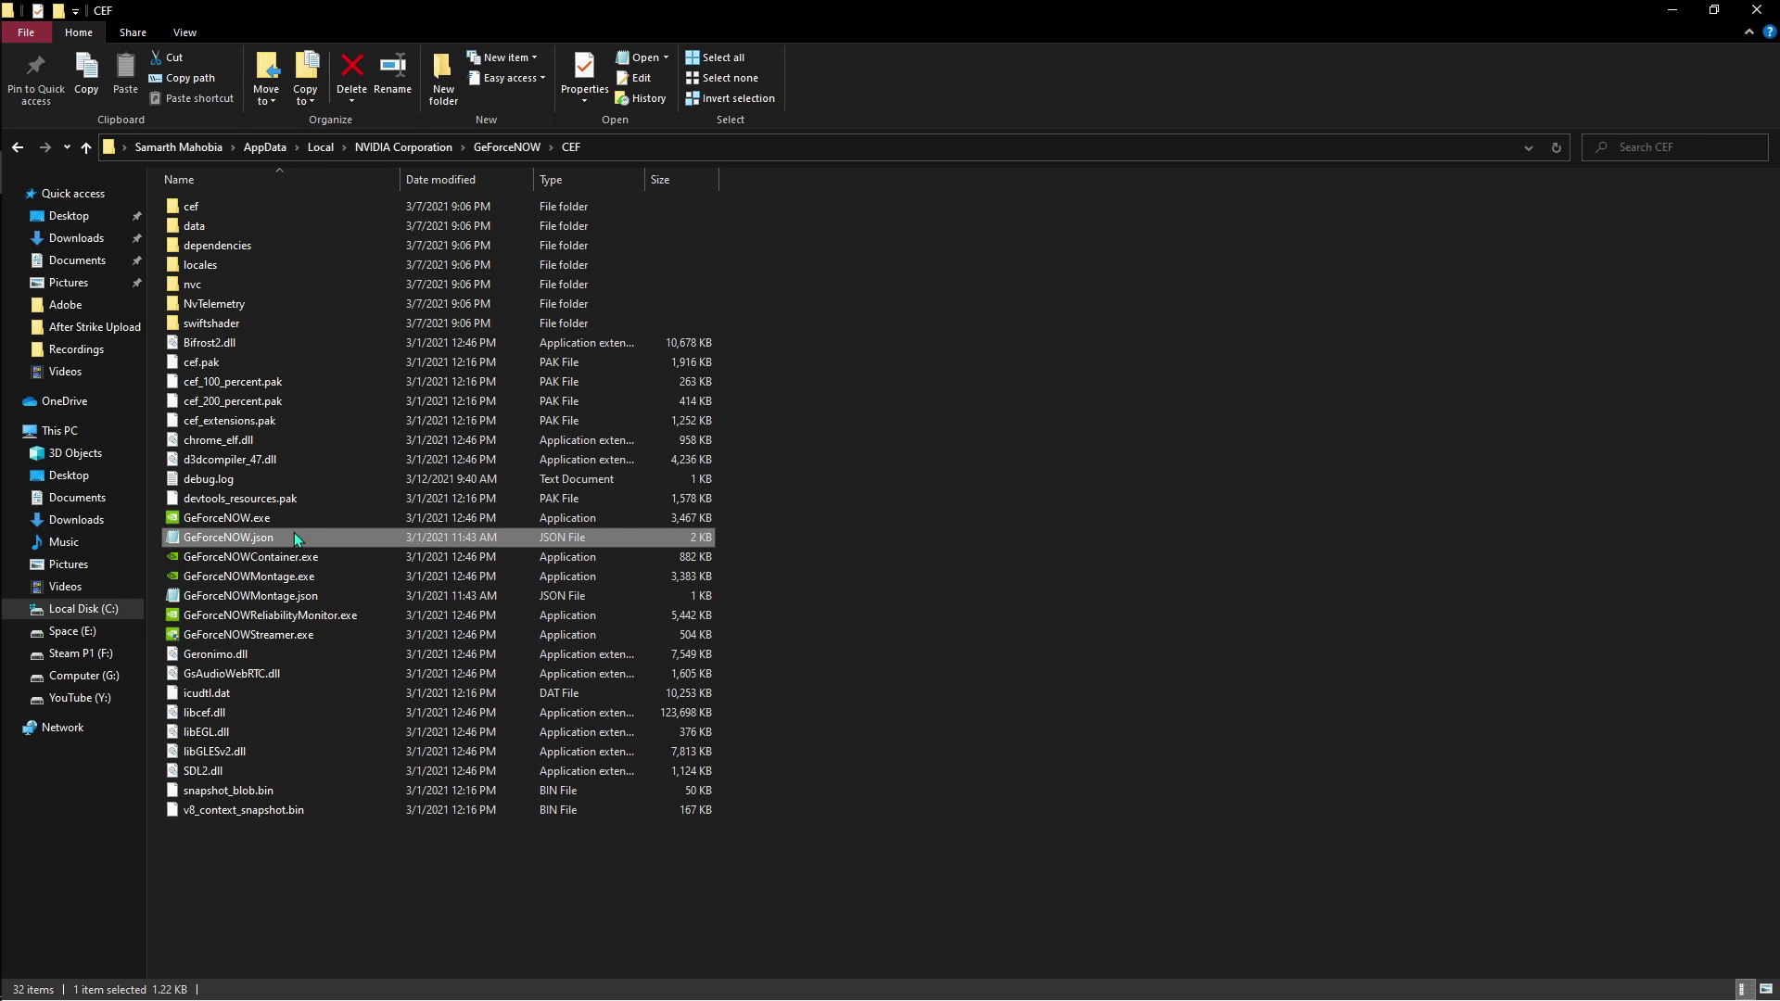
# Open GeForceNOW.json with Notepad and maximize the editor window
pyautogui.rightClick(293, 532)
pyautogui.click(355, 198)
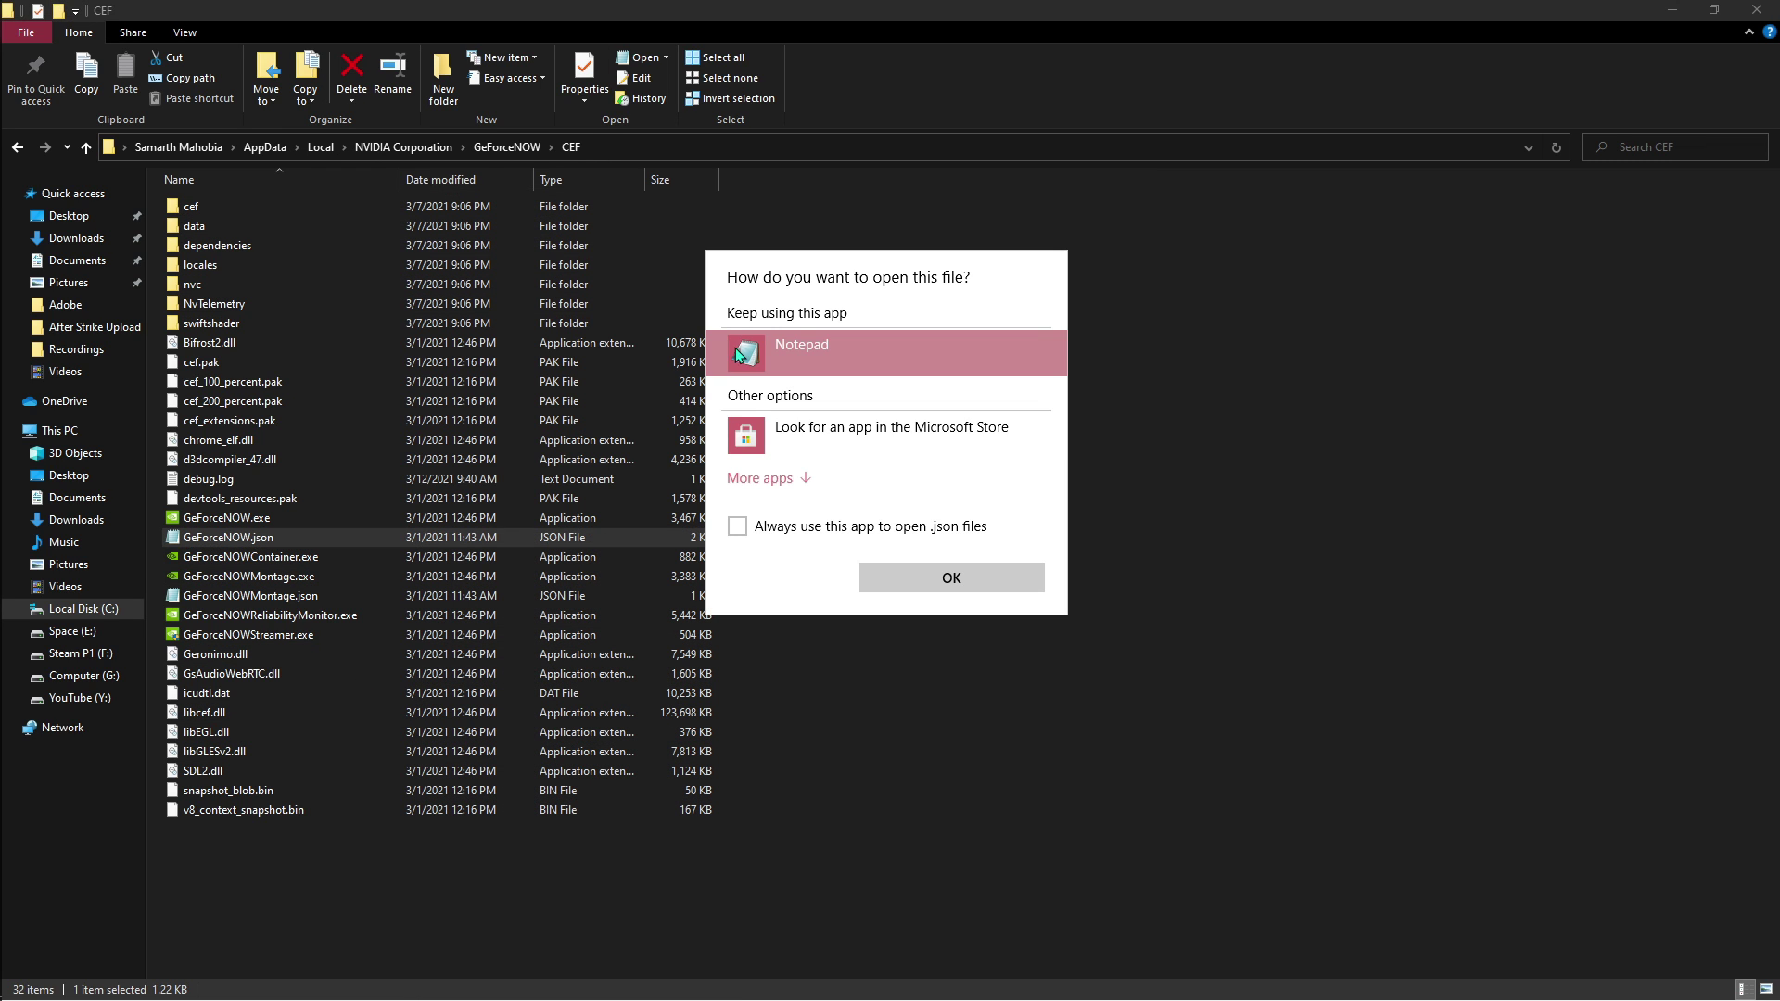
pyautogui.click(937, 579)
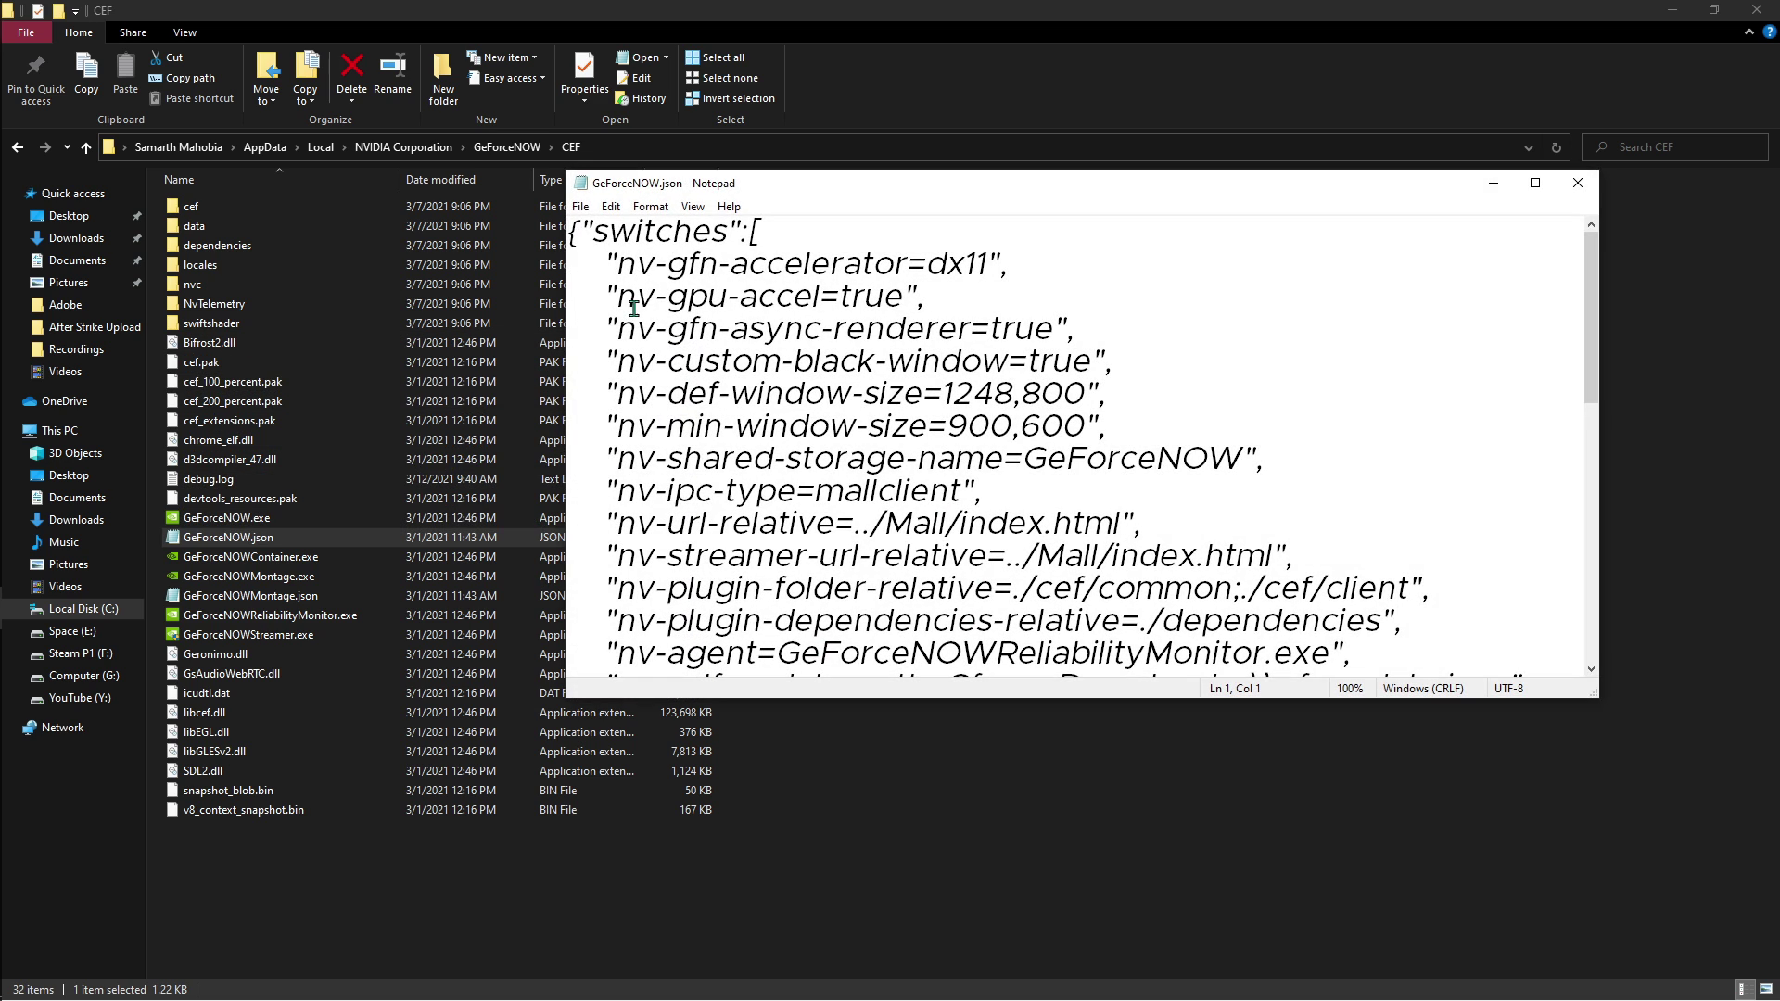
pyautogui.click(1532, 184)
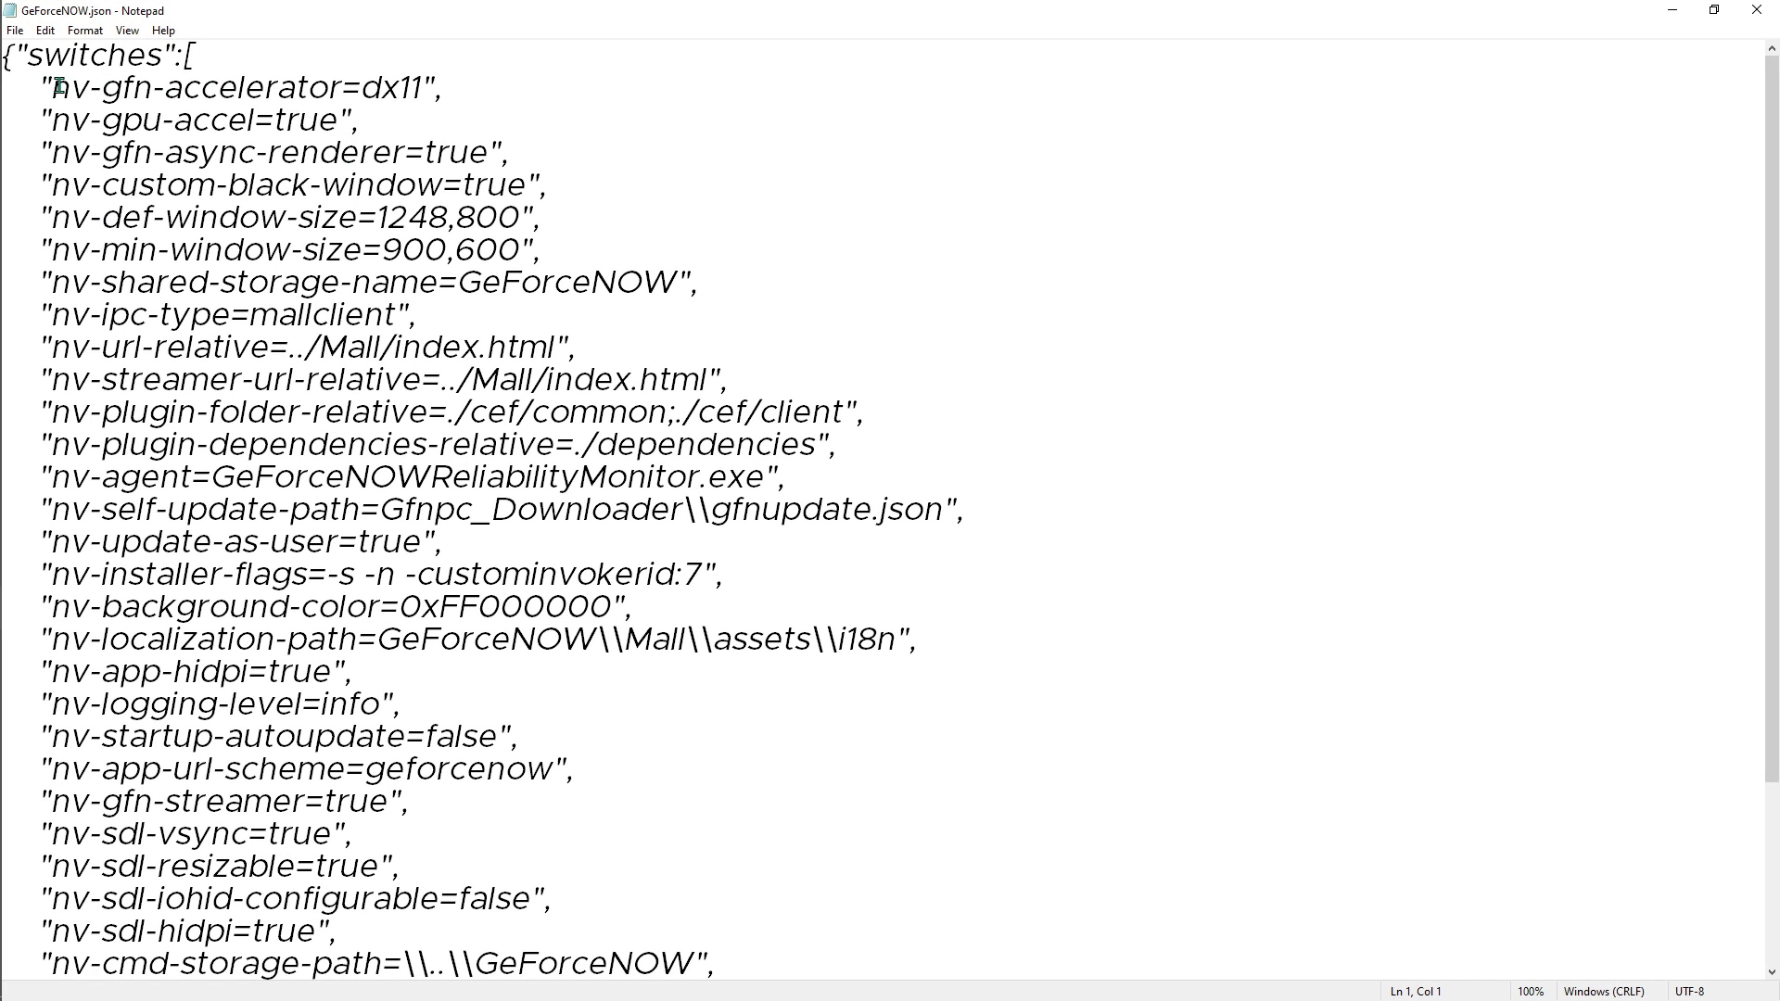
# Set the nv-gfn-accelerator switch to dx10
pyautogui.moveTo(51, 88); pyautogui.dragTo(417, 88)
pyautogui.click(430, 88)
pyautogui.press('Left')
pyautogui.press('BackSpace')
pyautogui.write('0')
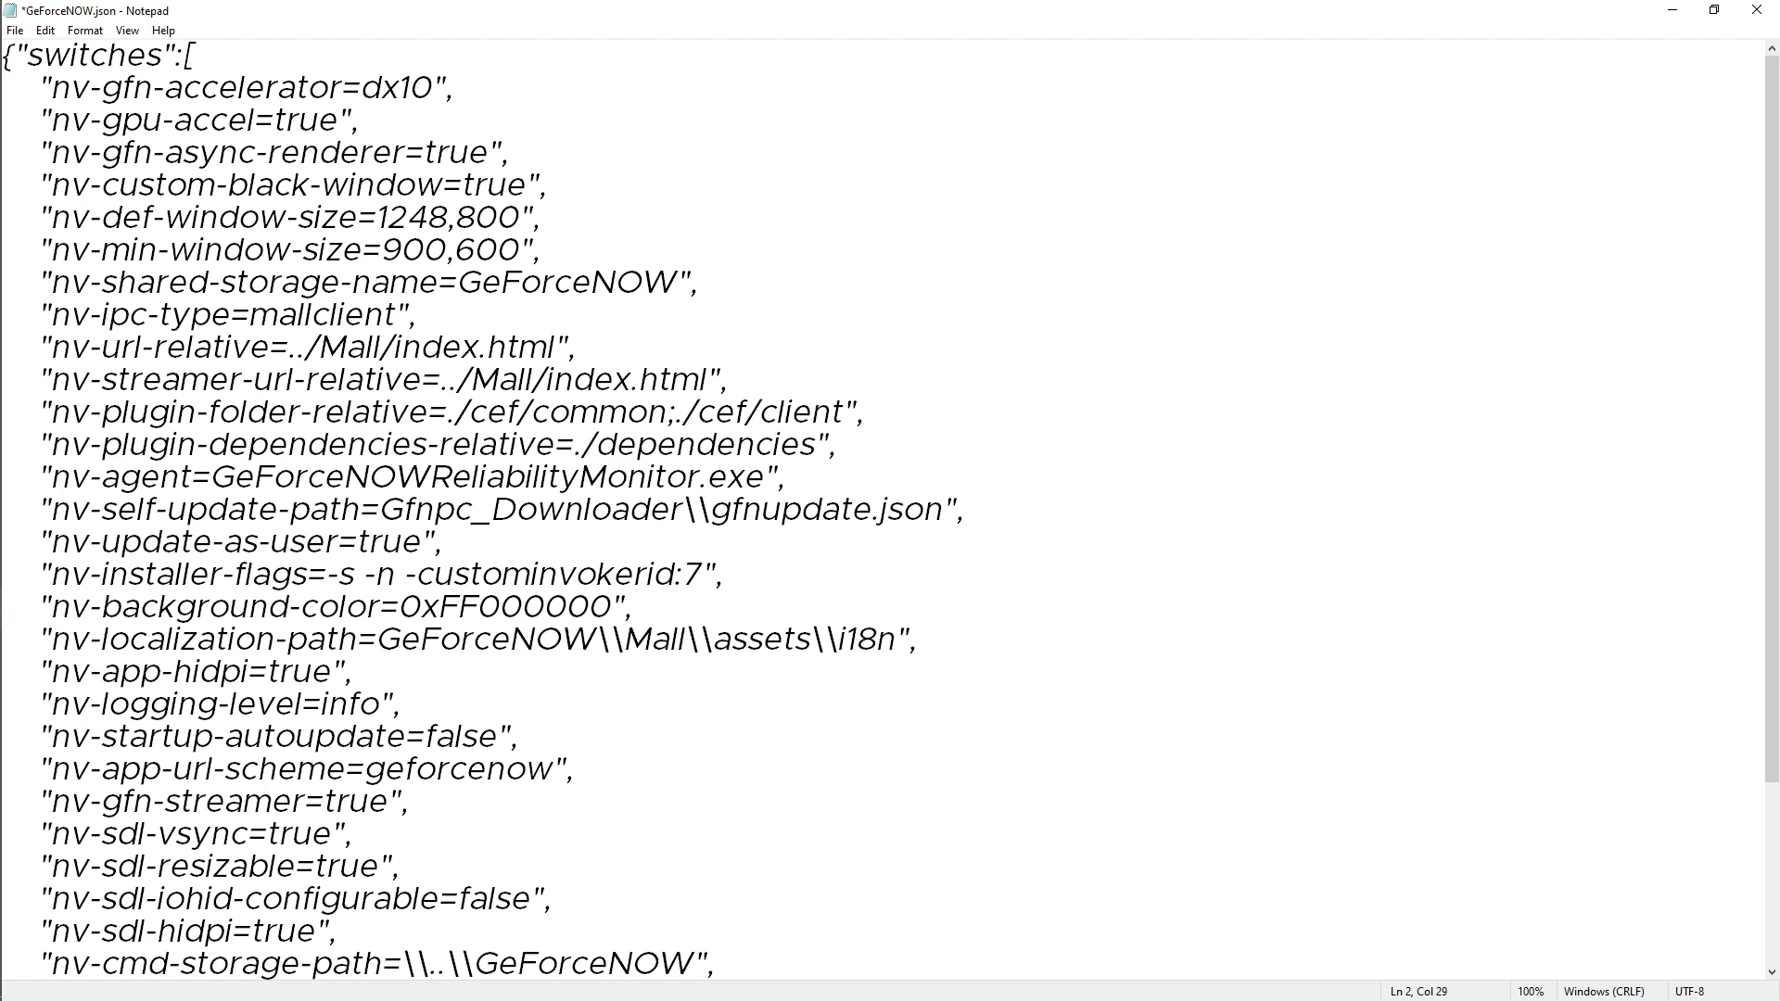
# Toggle the last digit of the nv-gfn-accelerator value between 1 and 0, ending on dx11
pyautogui.press('BackSpace')
pyautogui.write('1')
pyautogui.press('BackSpace')
pyautogui.write('0')
pyautogui.press('BackSpace')
pyautogui.write('1')
# Set the nv-sdl-iohid-configurable switch near the end of the file to true
pyautogui.scroll(-3, 692, 343)
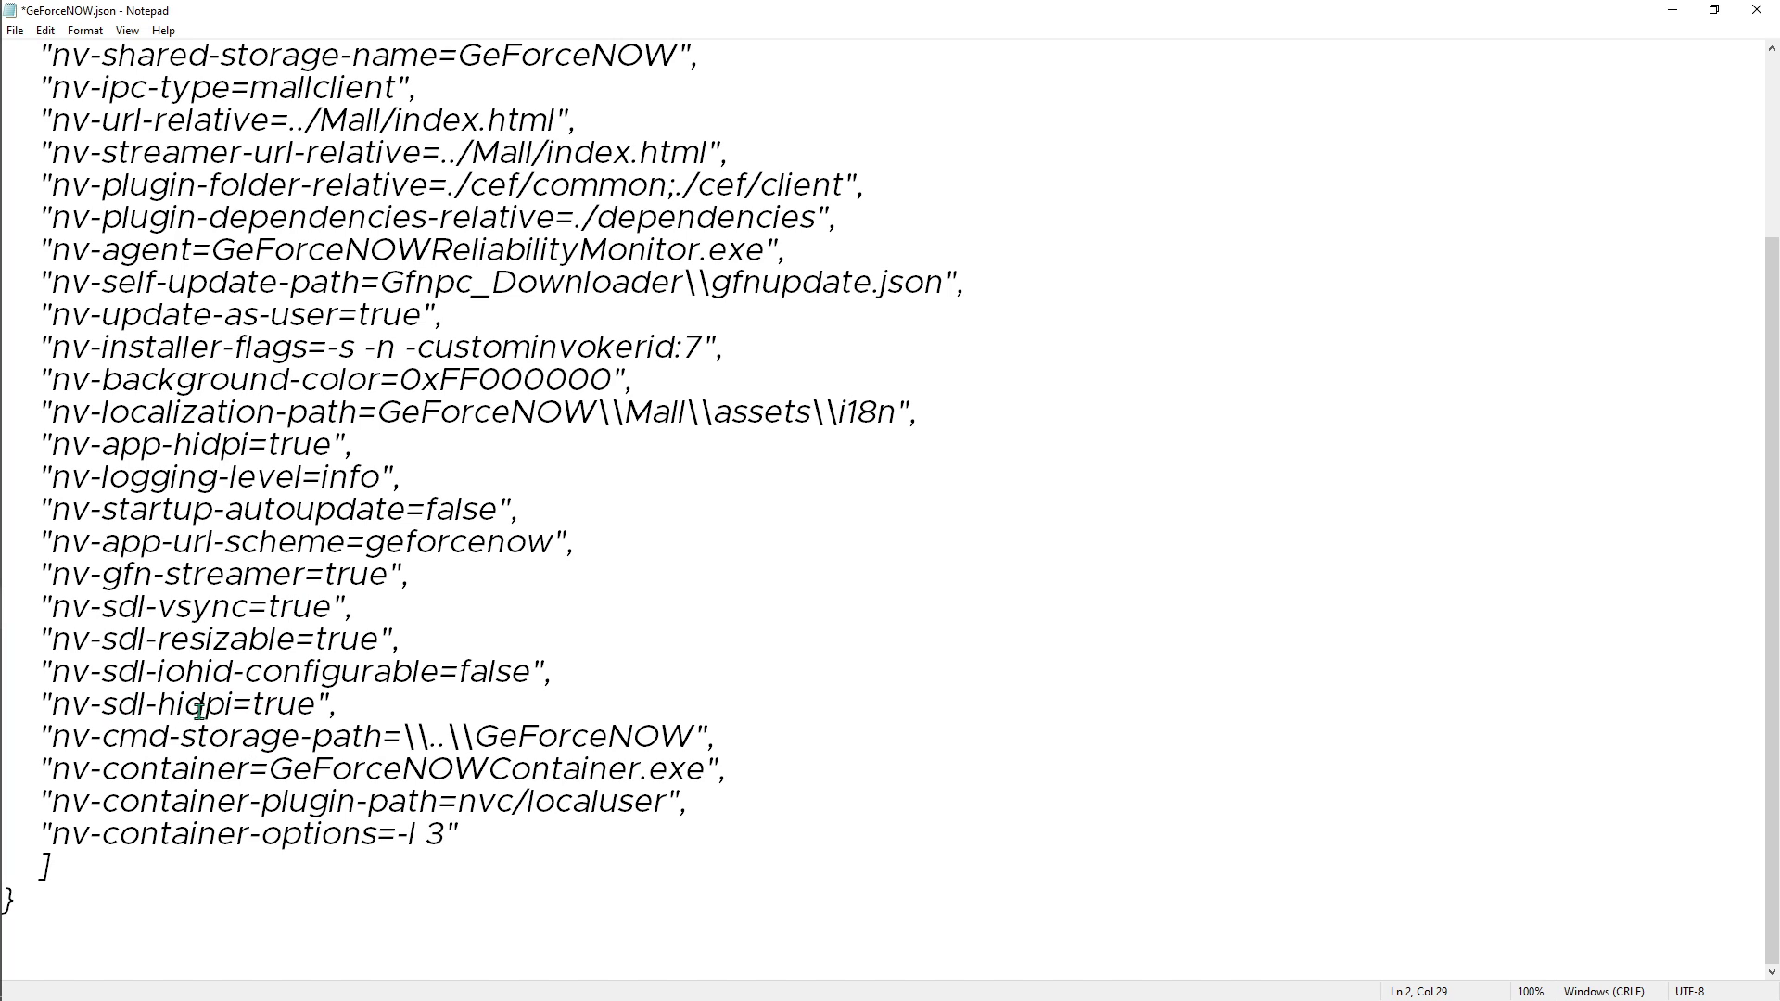
pyautogui.moveTo(298, 707); pyautogui.dragTo(267, 707)
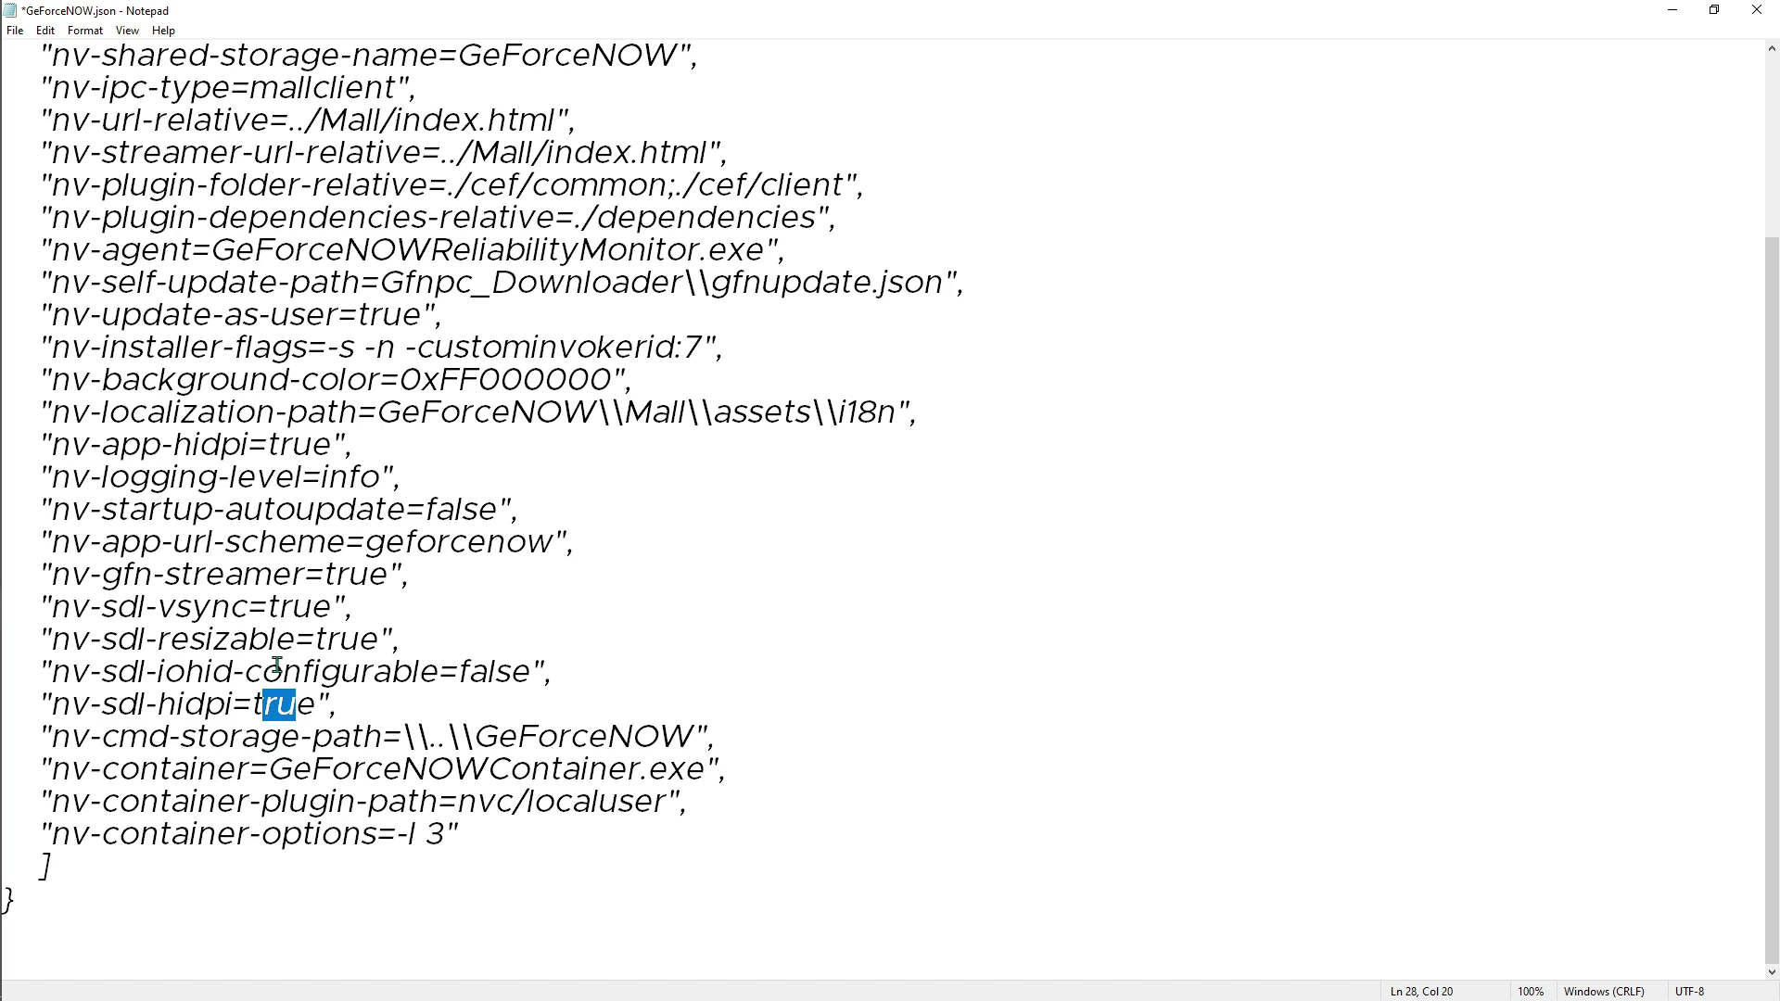
pyautogui.moveTo(530, 671); pyautogui.dragTo(458, 670)
pyautogui.write('true')
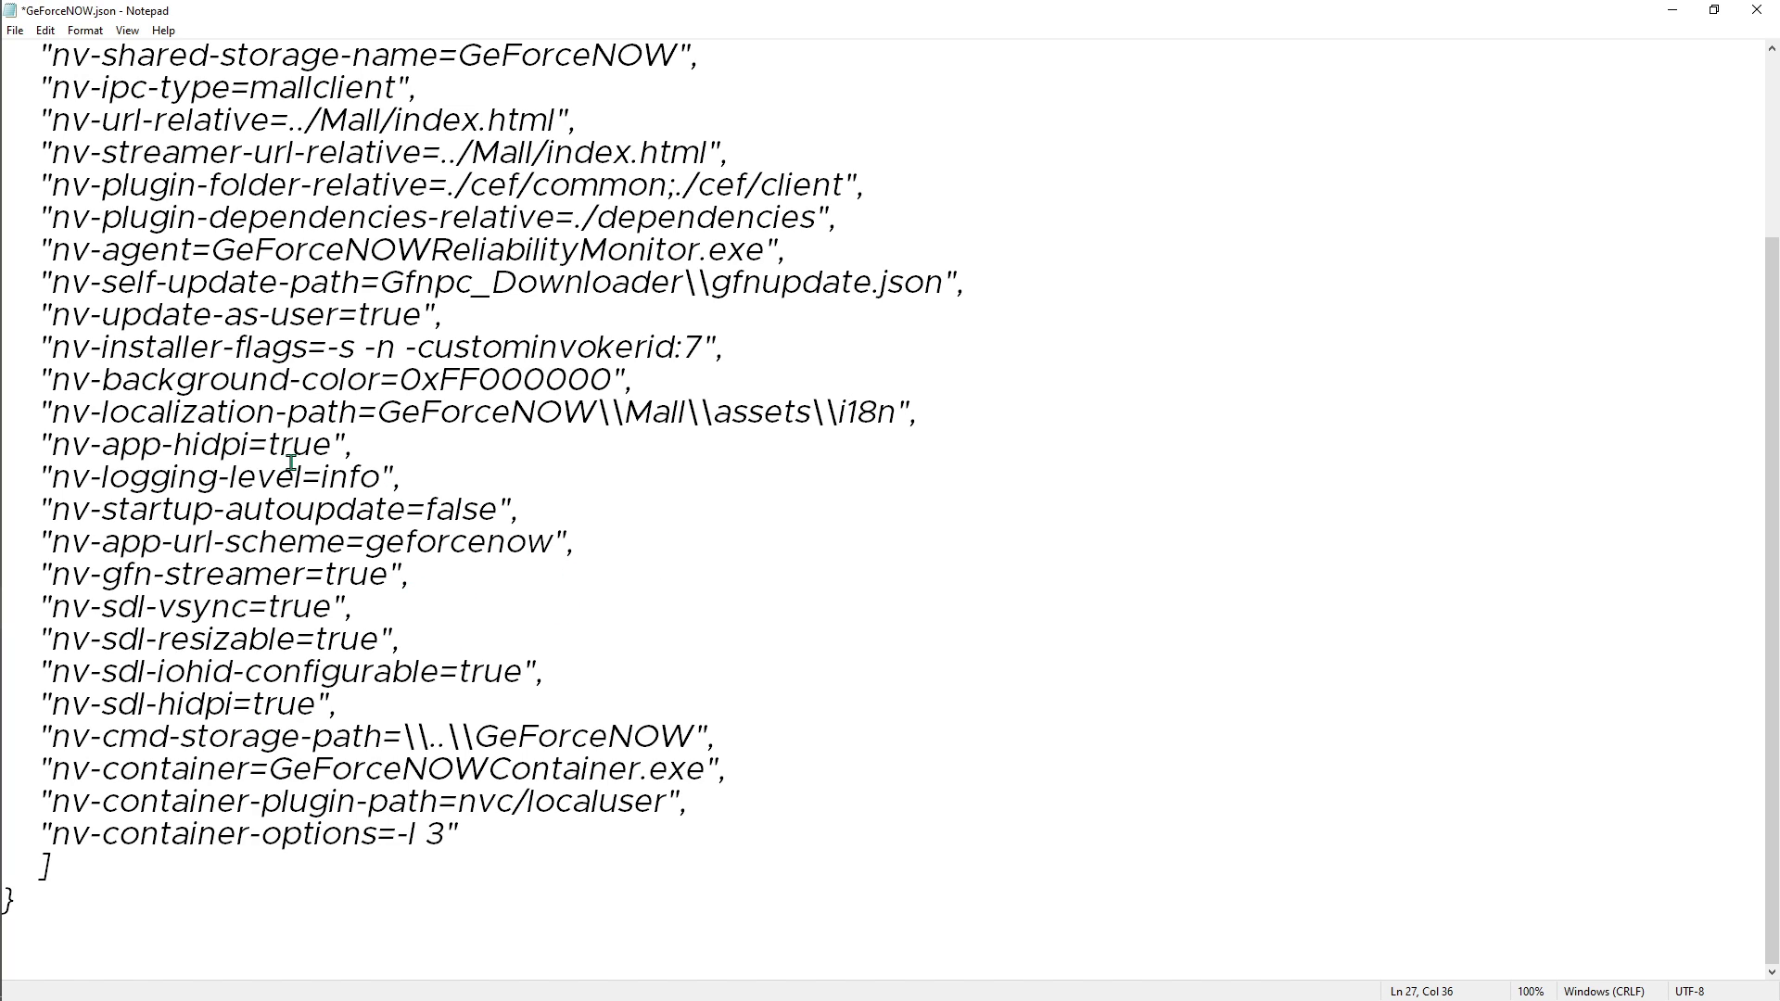
pyautogui.scroll(3, 400, 415)
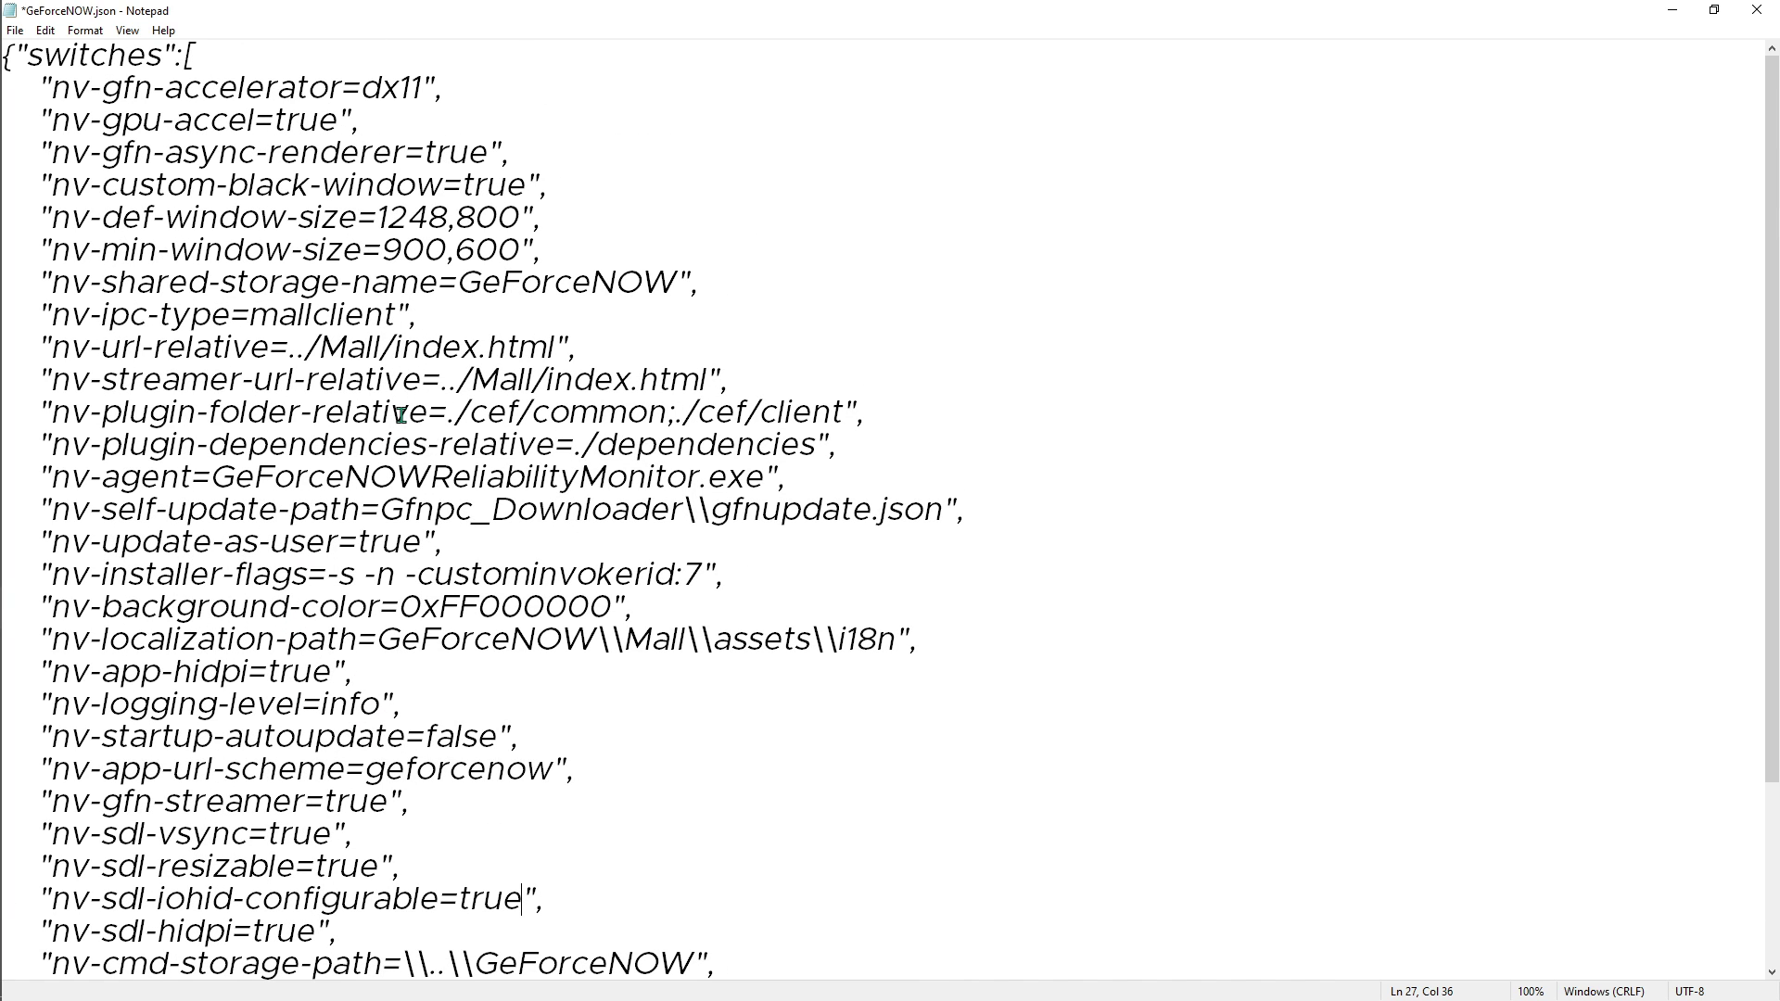
# Save and close GeForceNOW.json, and launch NVIDIA GeForce NOW
pyautogui.hotkey('ctrl', 's')
pyautogui.click(1757, 10)
pyautogui.press('super')
pyautogui.write('gef')
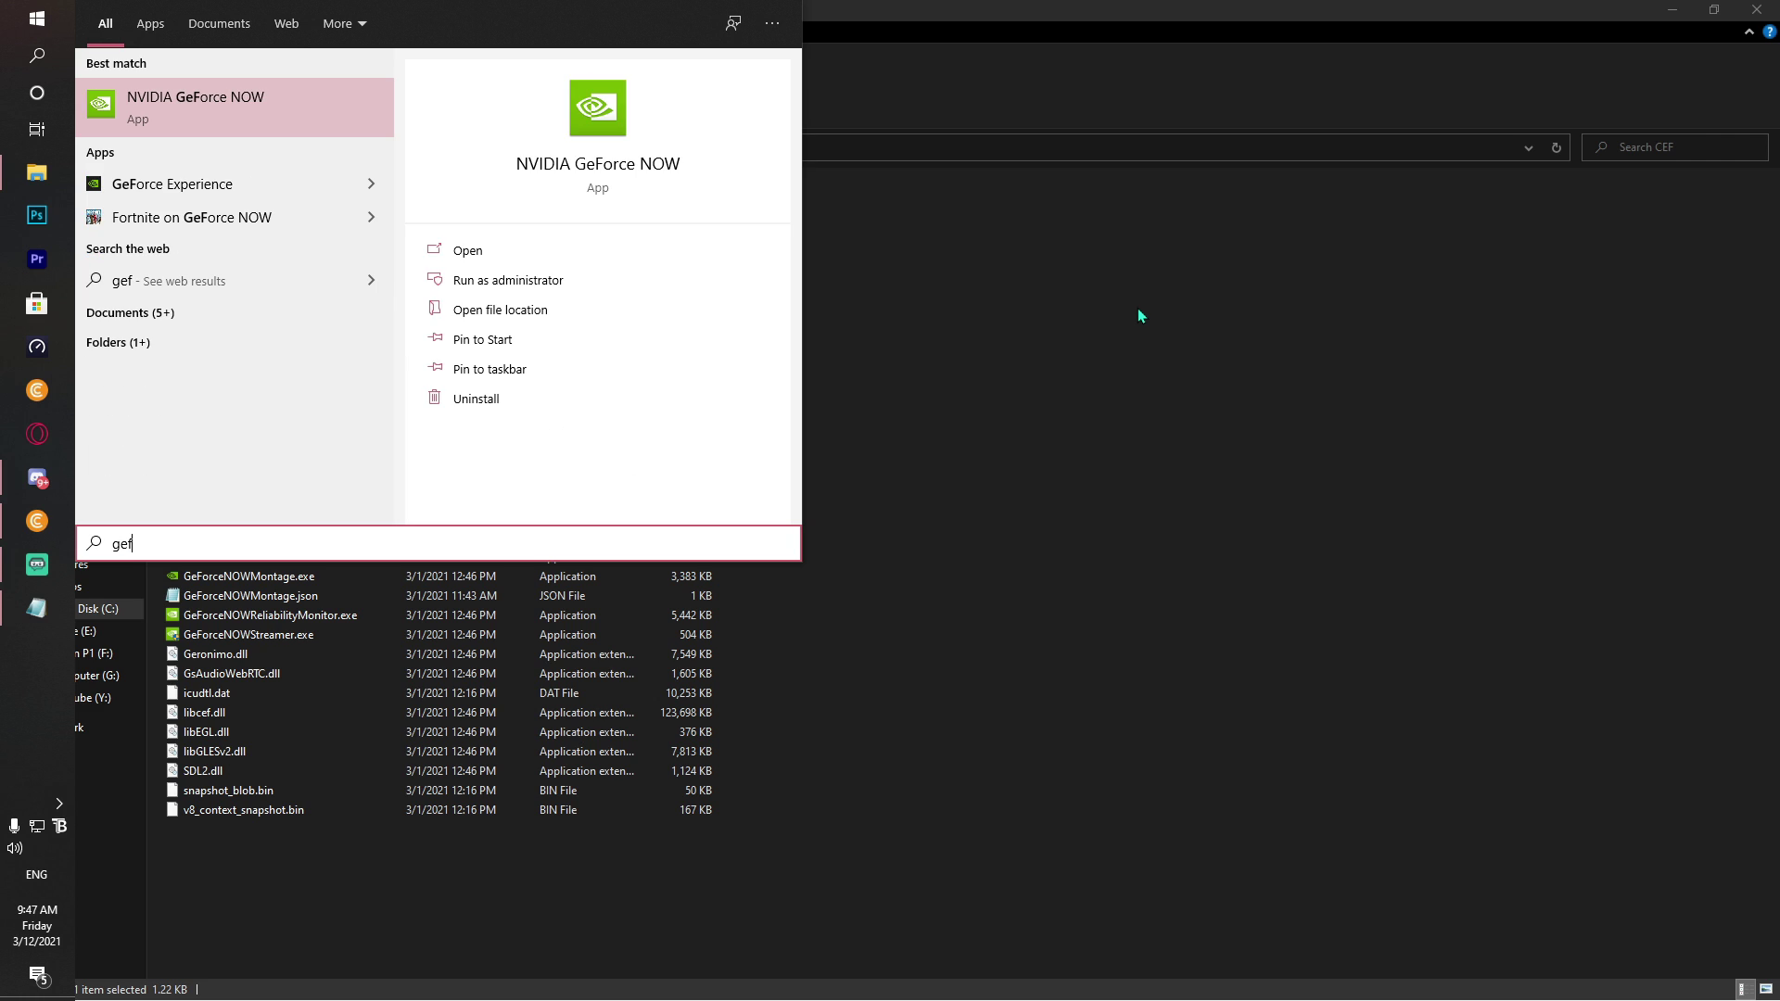
pyautogui.press('Return')
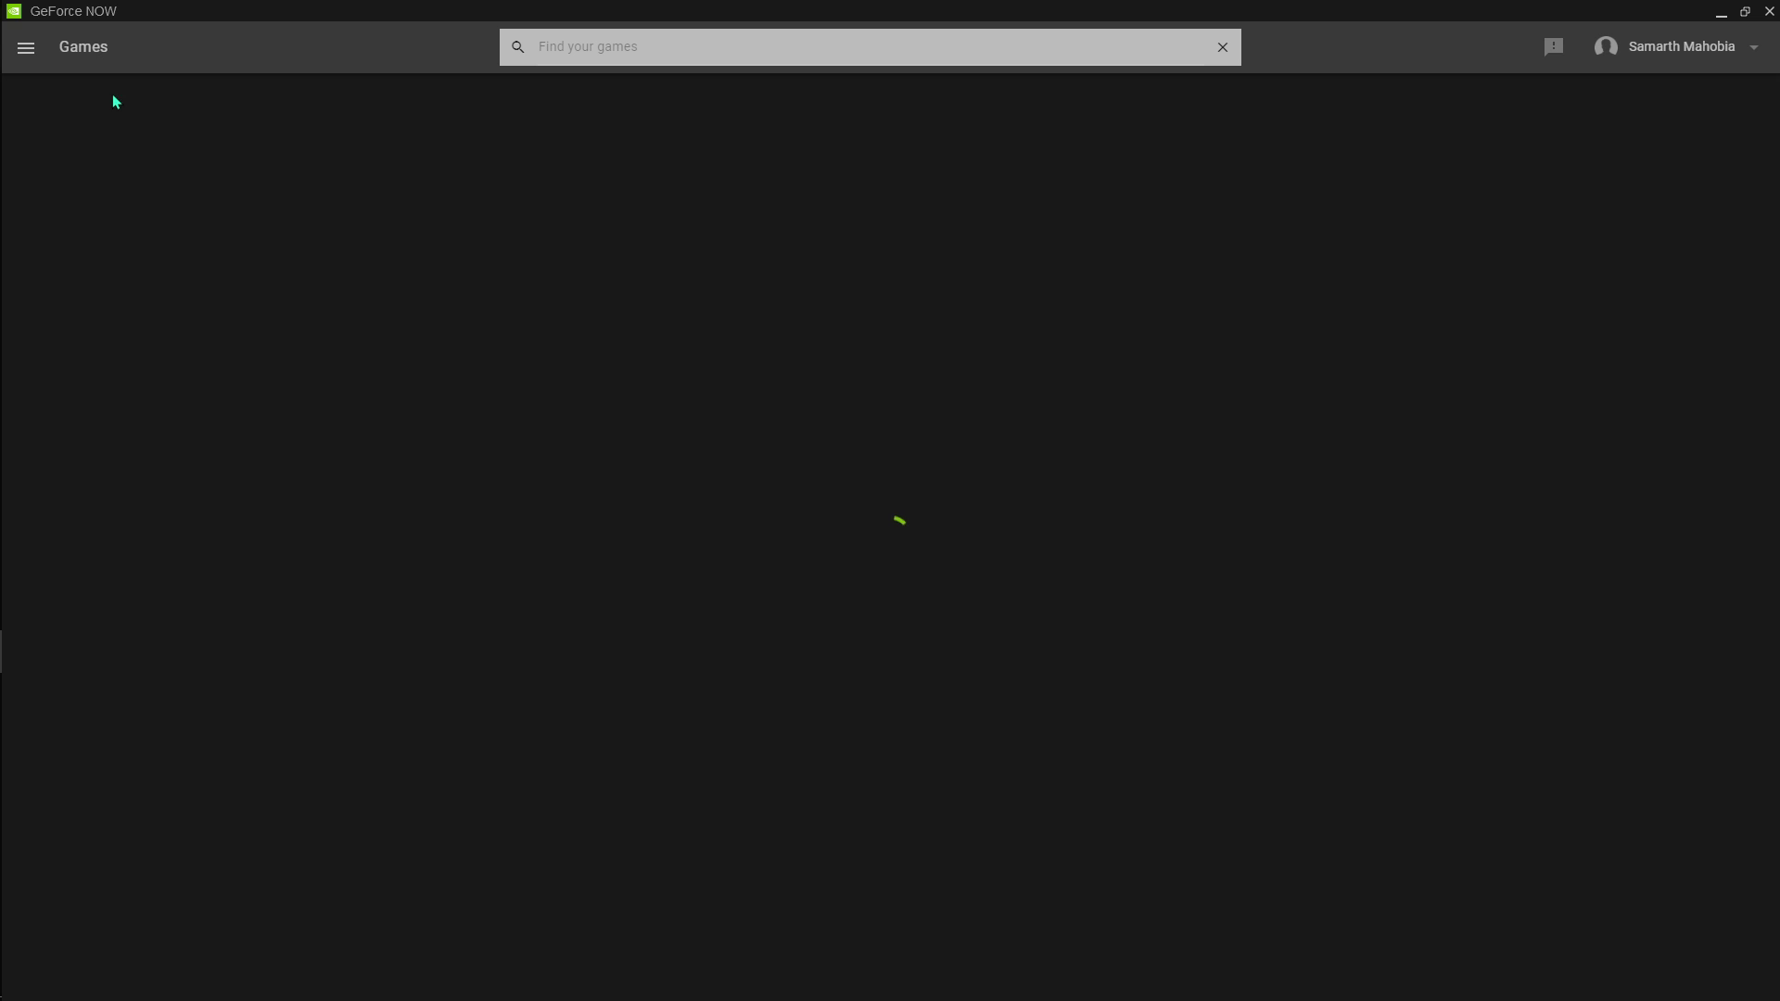
# Open the GeForce NOW settings page and look through its options
pyautogui.click(26, 46)
pyautogui.click(60, 184)
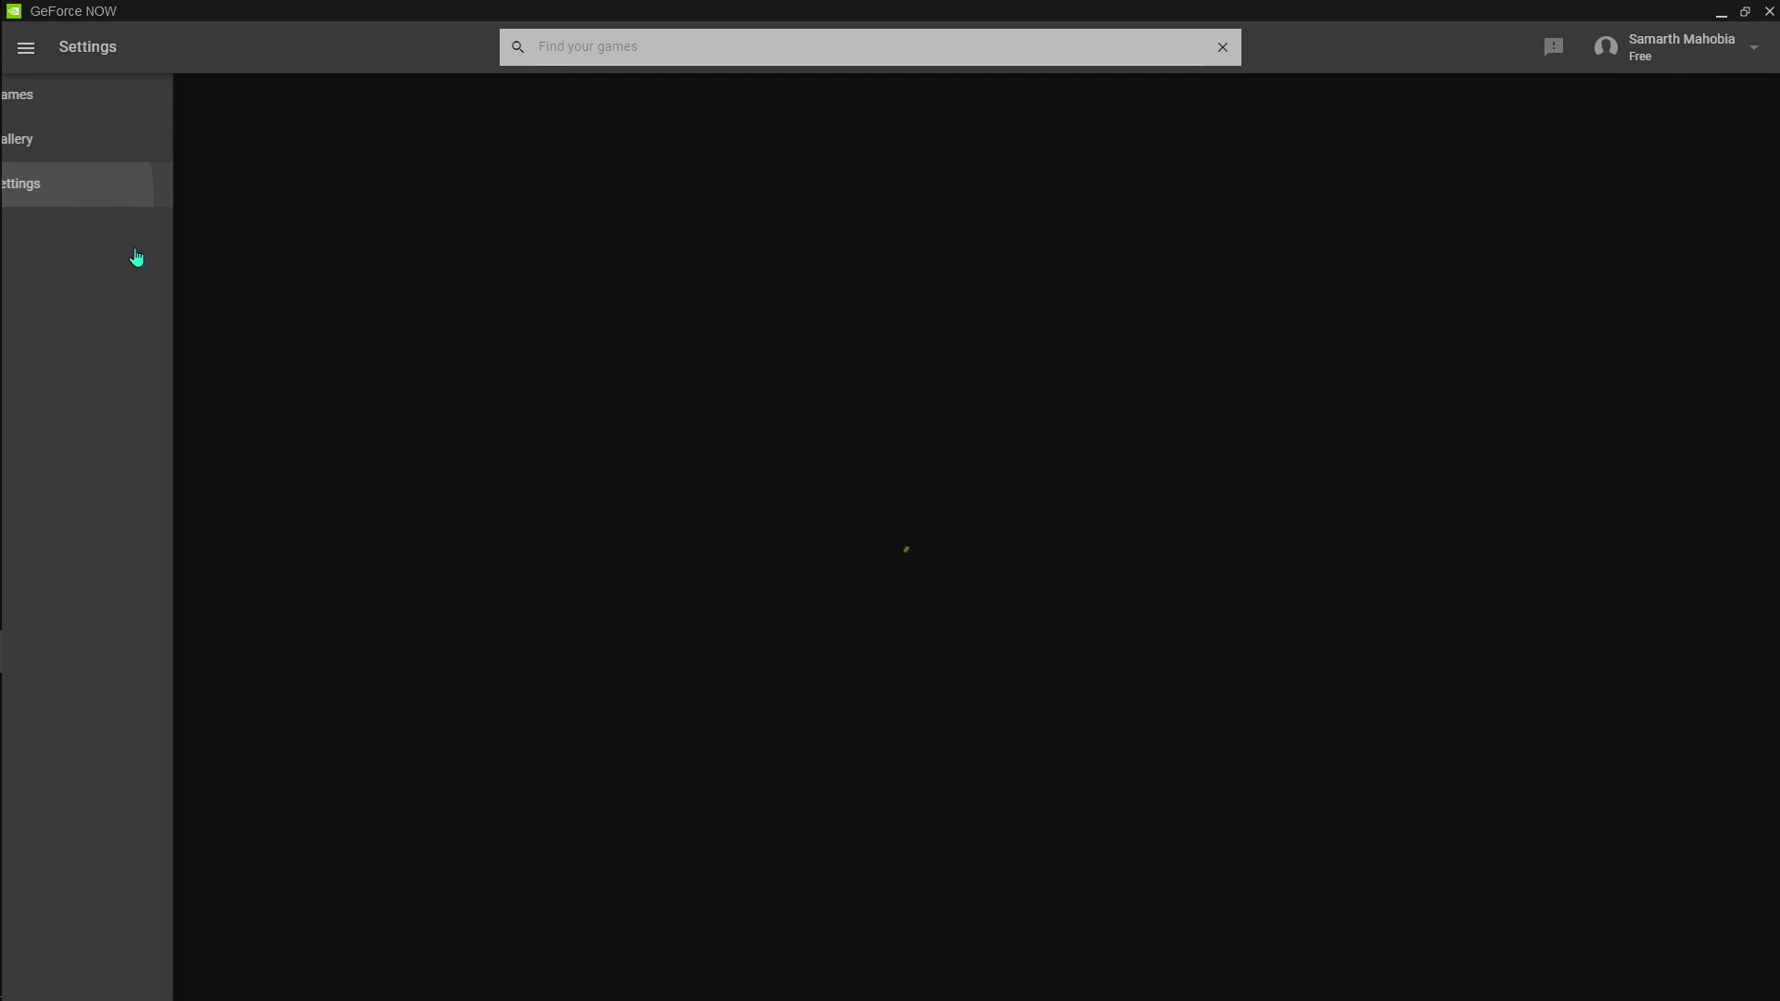
pyautogui.scroll(-1, 331, 489)
pyautogui.scroll(-1, 102, 948)
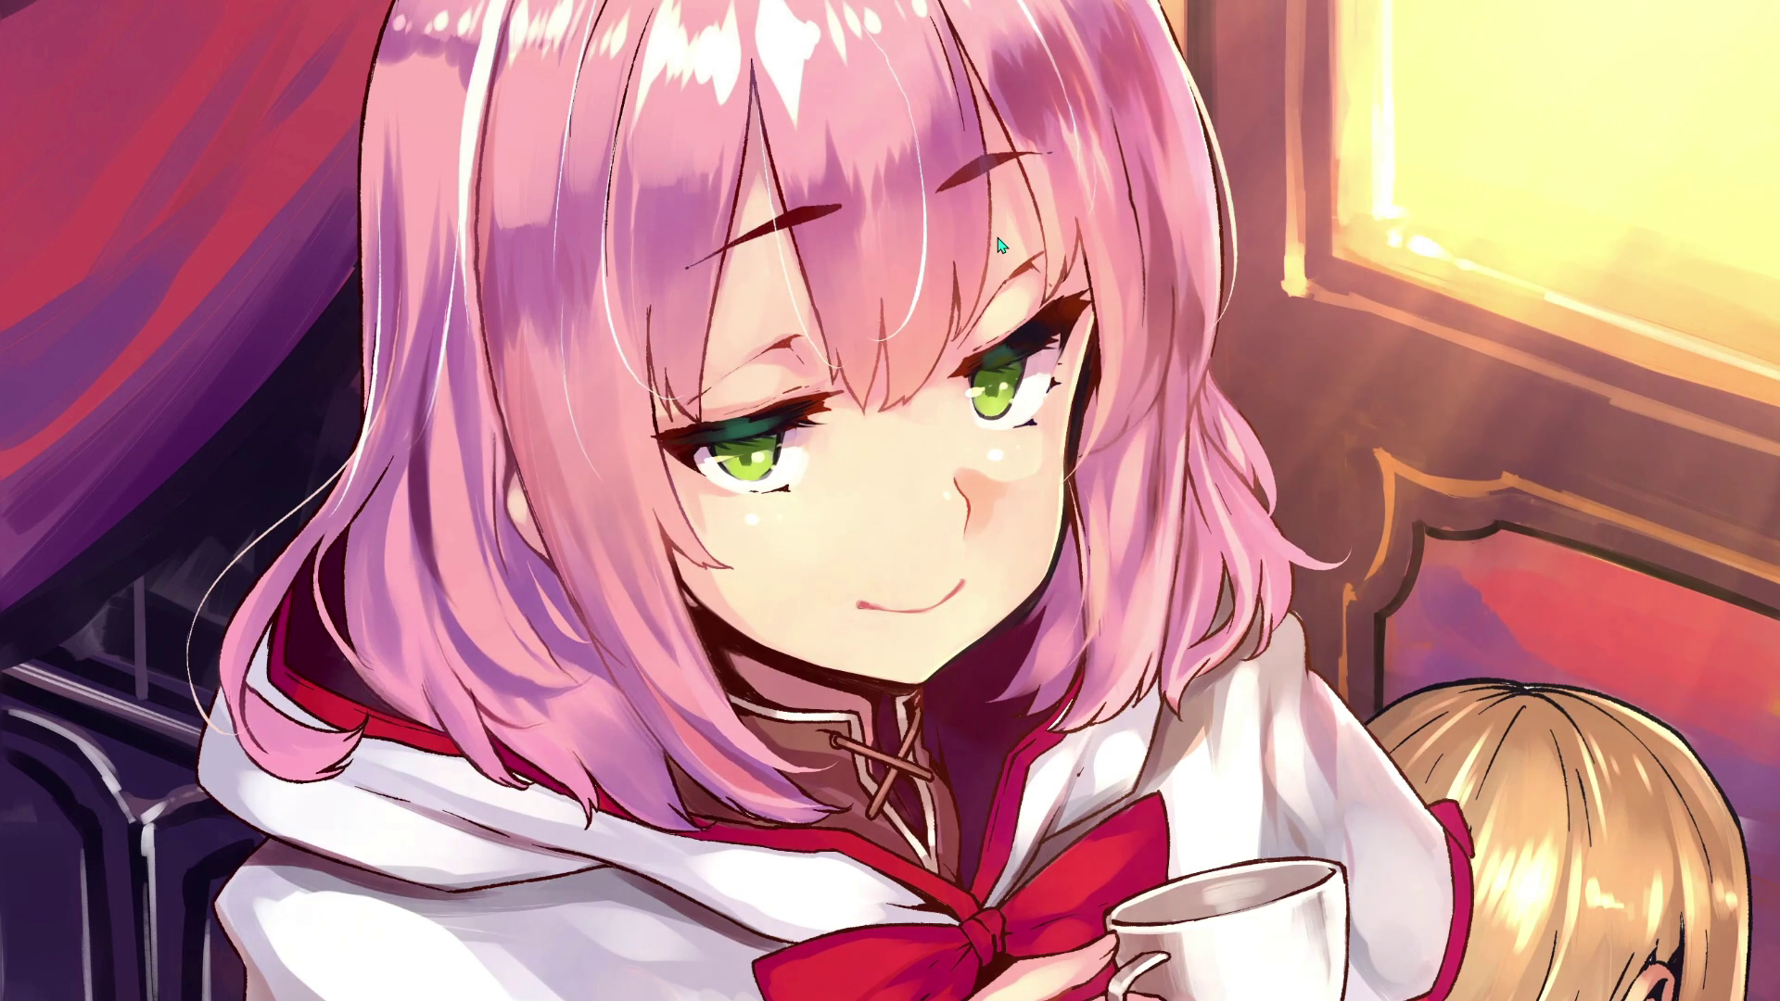
# Open the Ethernet connection's status from the Network and Sharing Center in Control Panel
pyautogui.press('super')
pyautogui.press('Down')
pyautogui.press('Return')
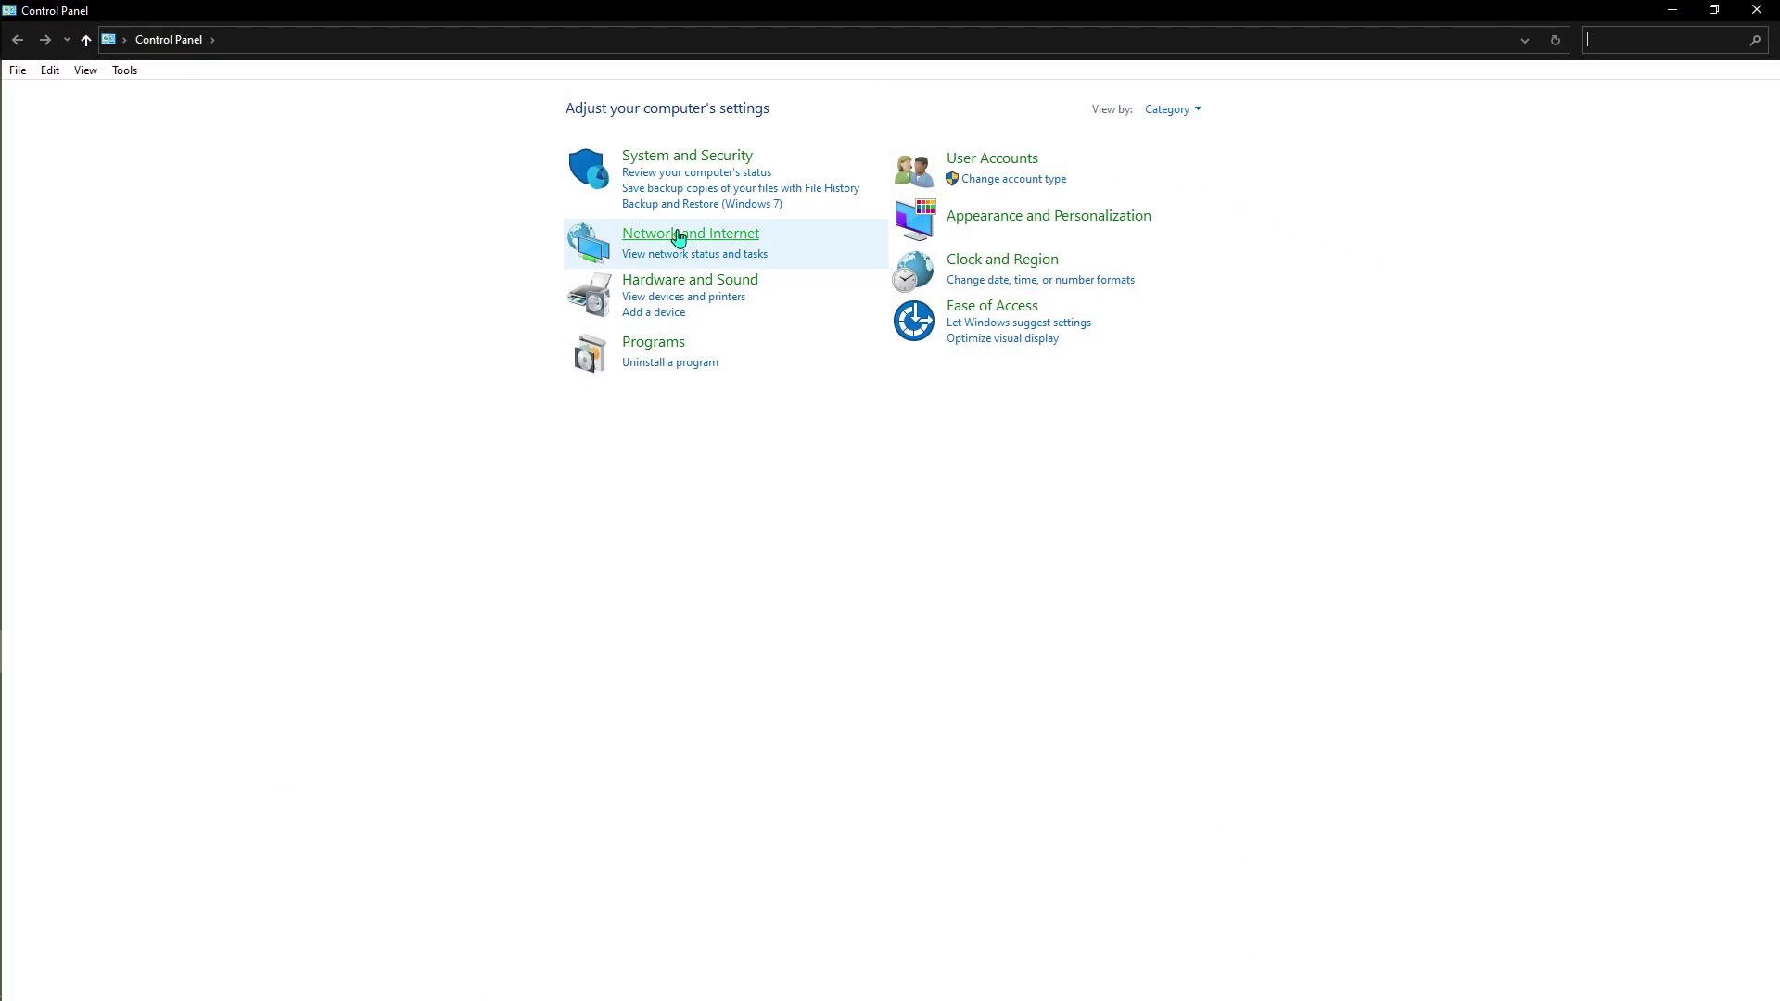
pyautogui.click(678, 238)
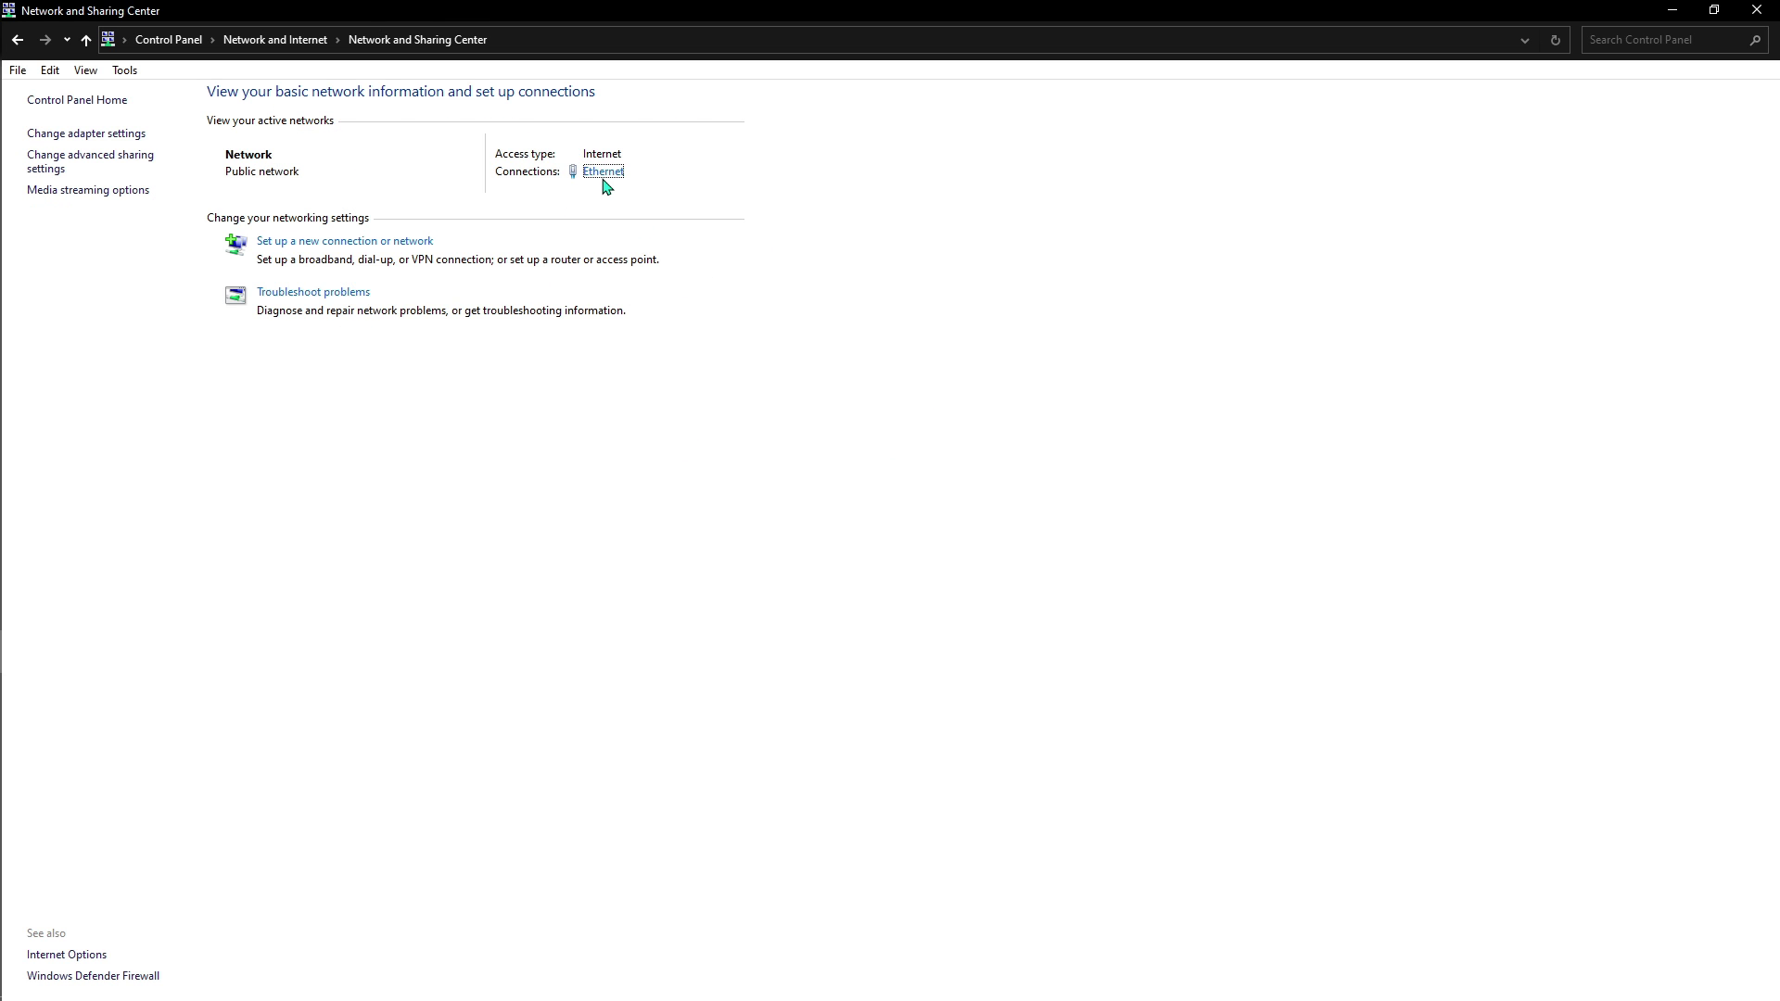
pyautogui.click(604, 173)
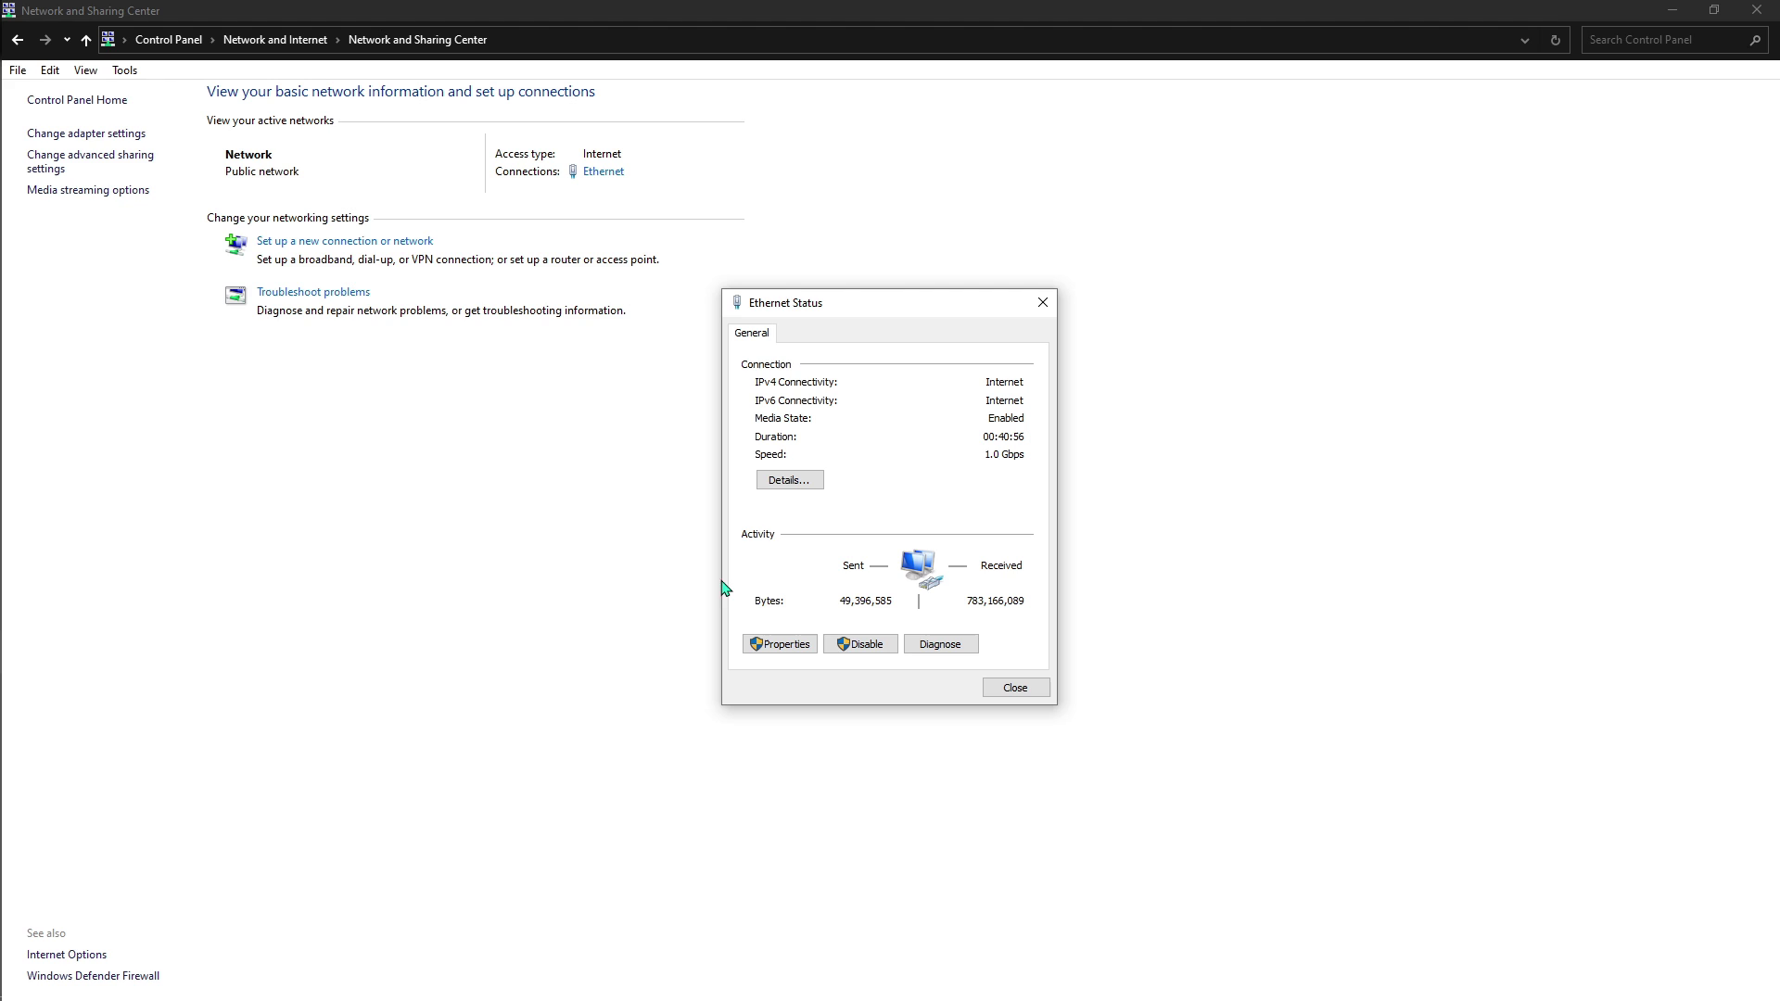
# Open the Internet Protocol Version 4 (TCP/IPv4) properties of the Ethernet connection
pyautogui.press('Return')
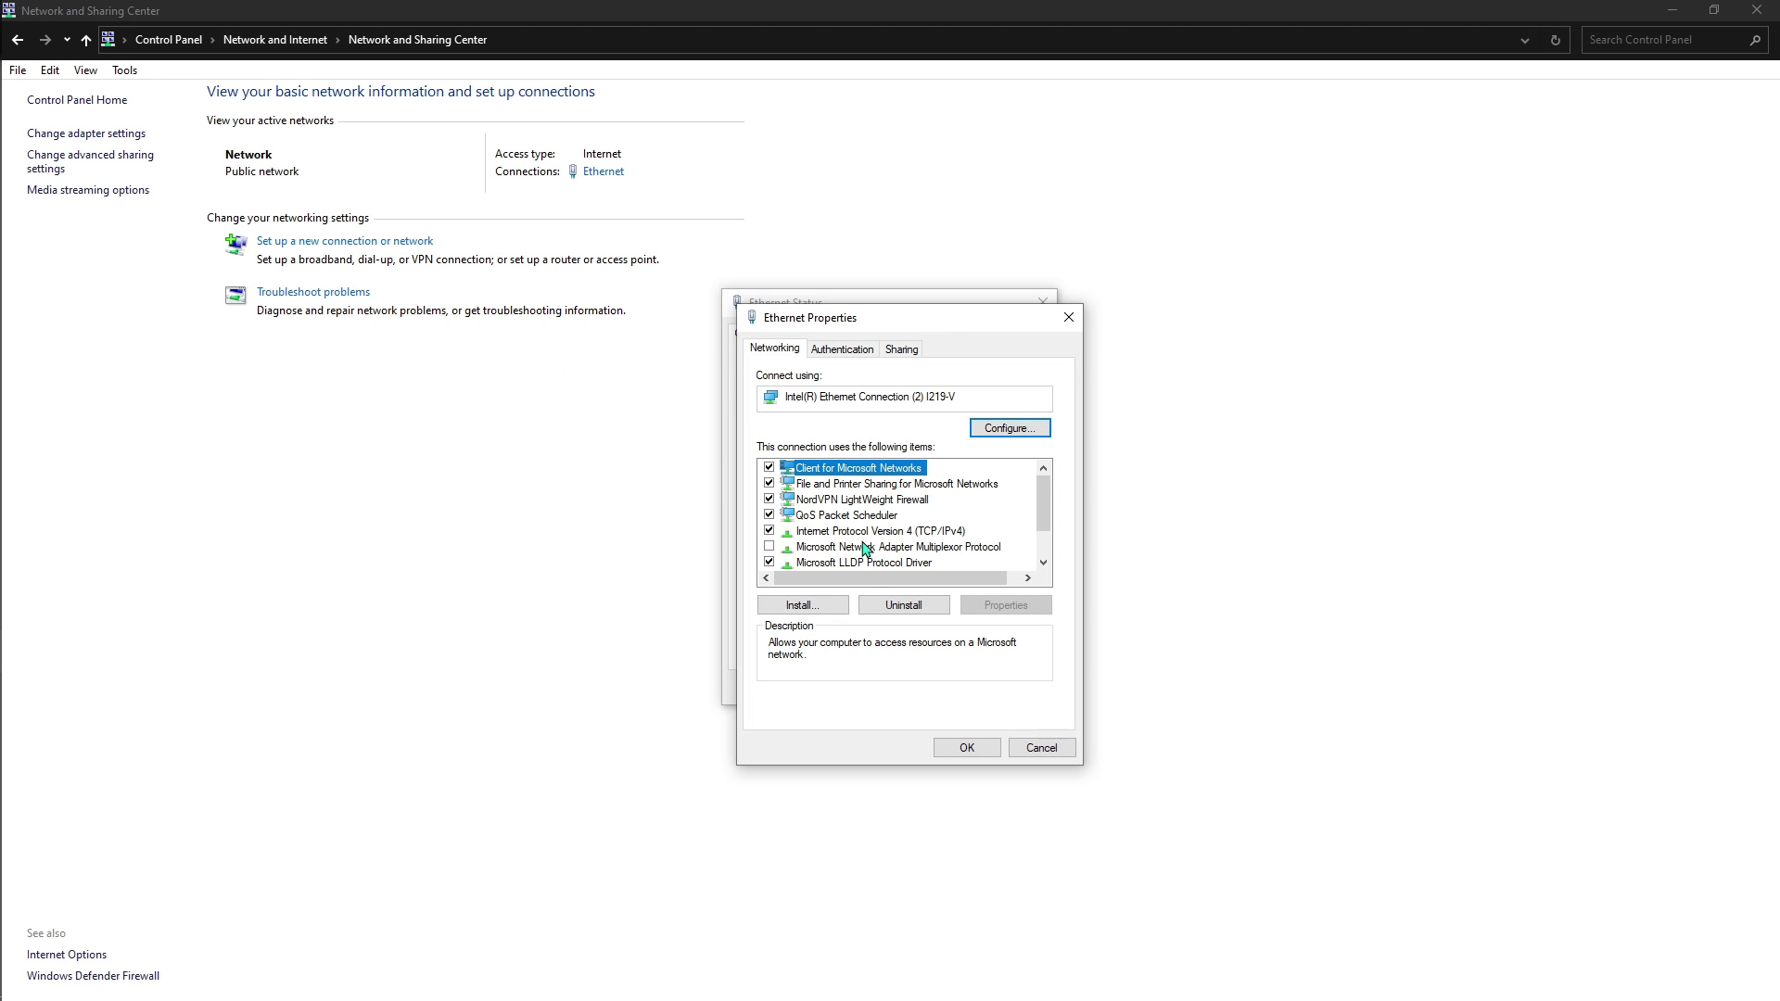
pyautogui.click(853, 533)
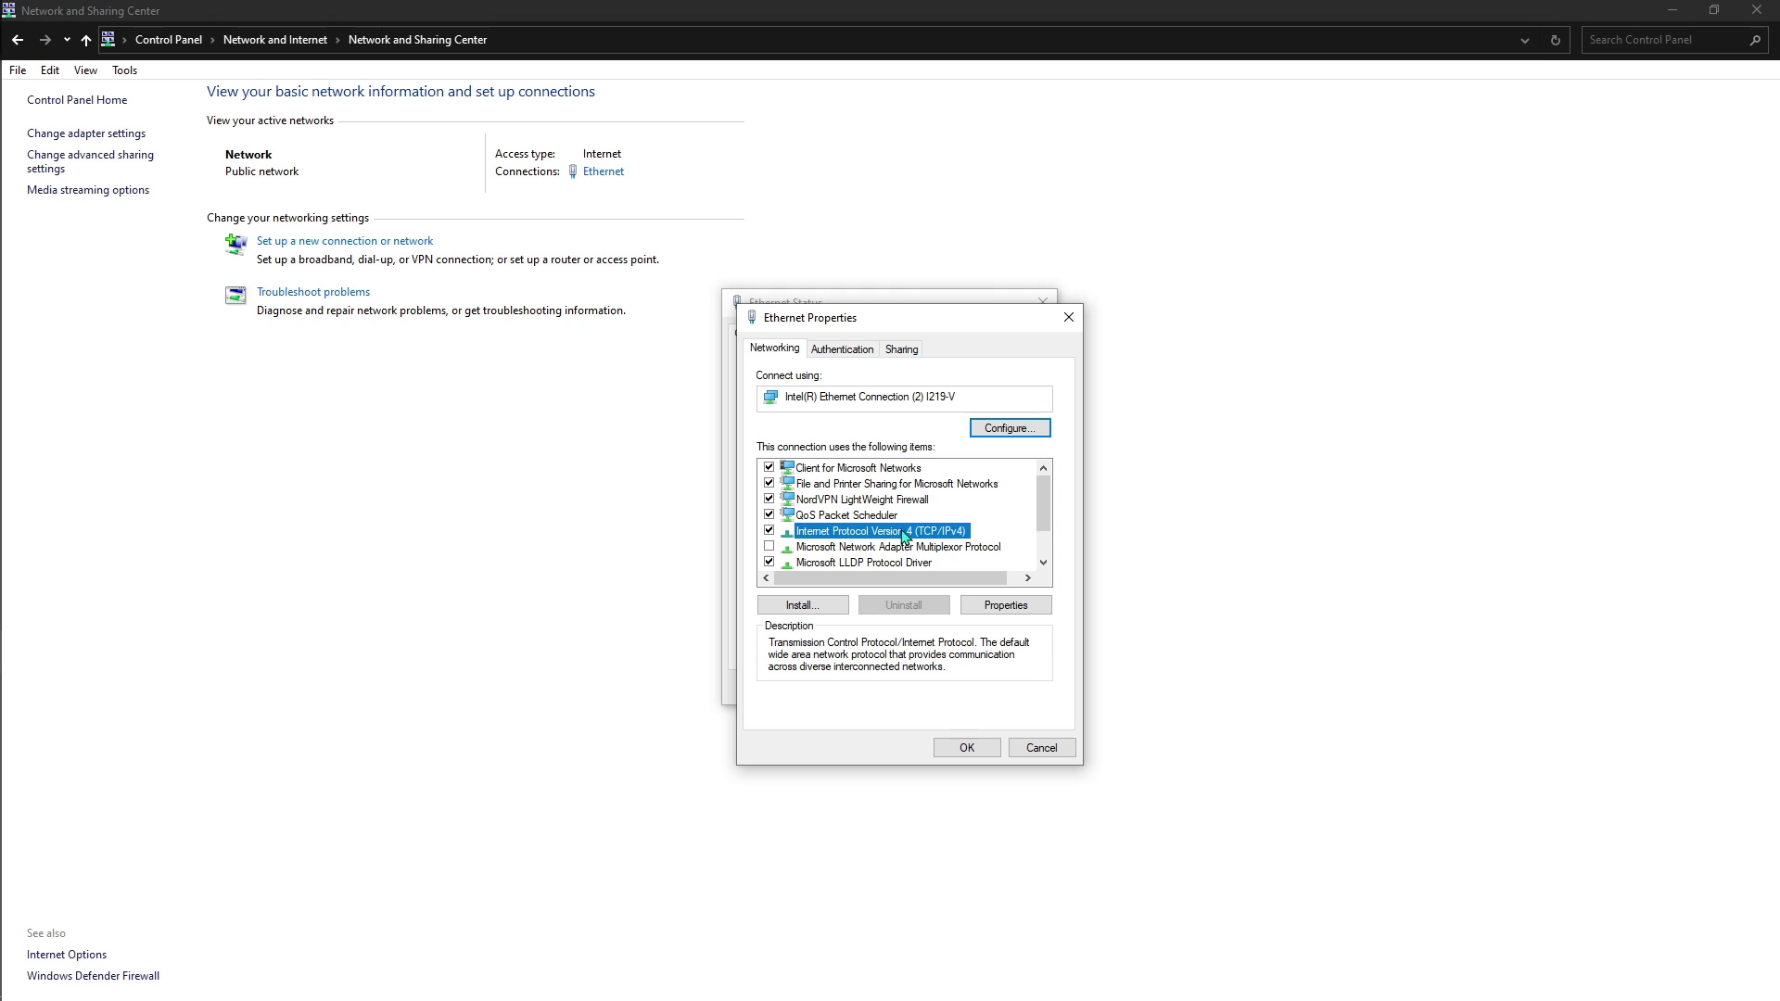
pyautogui.doubleClick(871, 534)
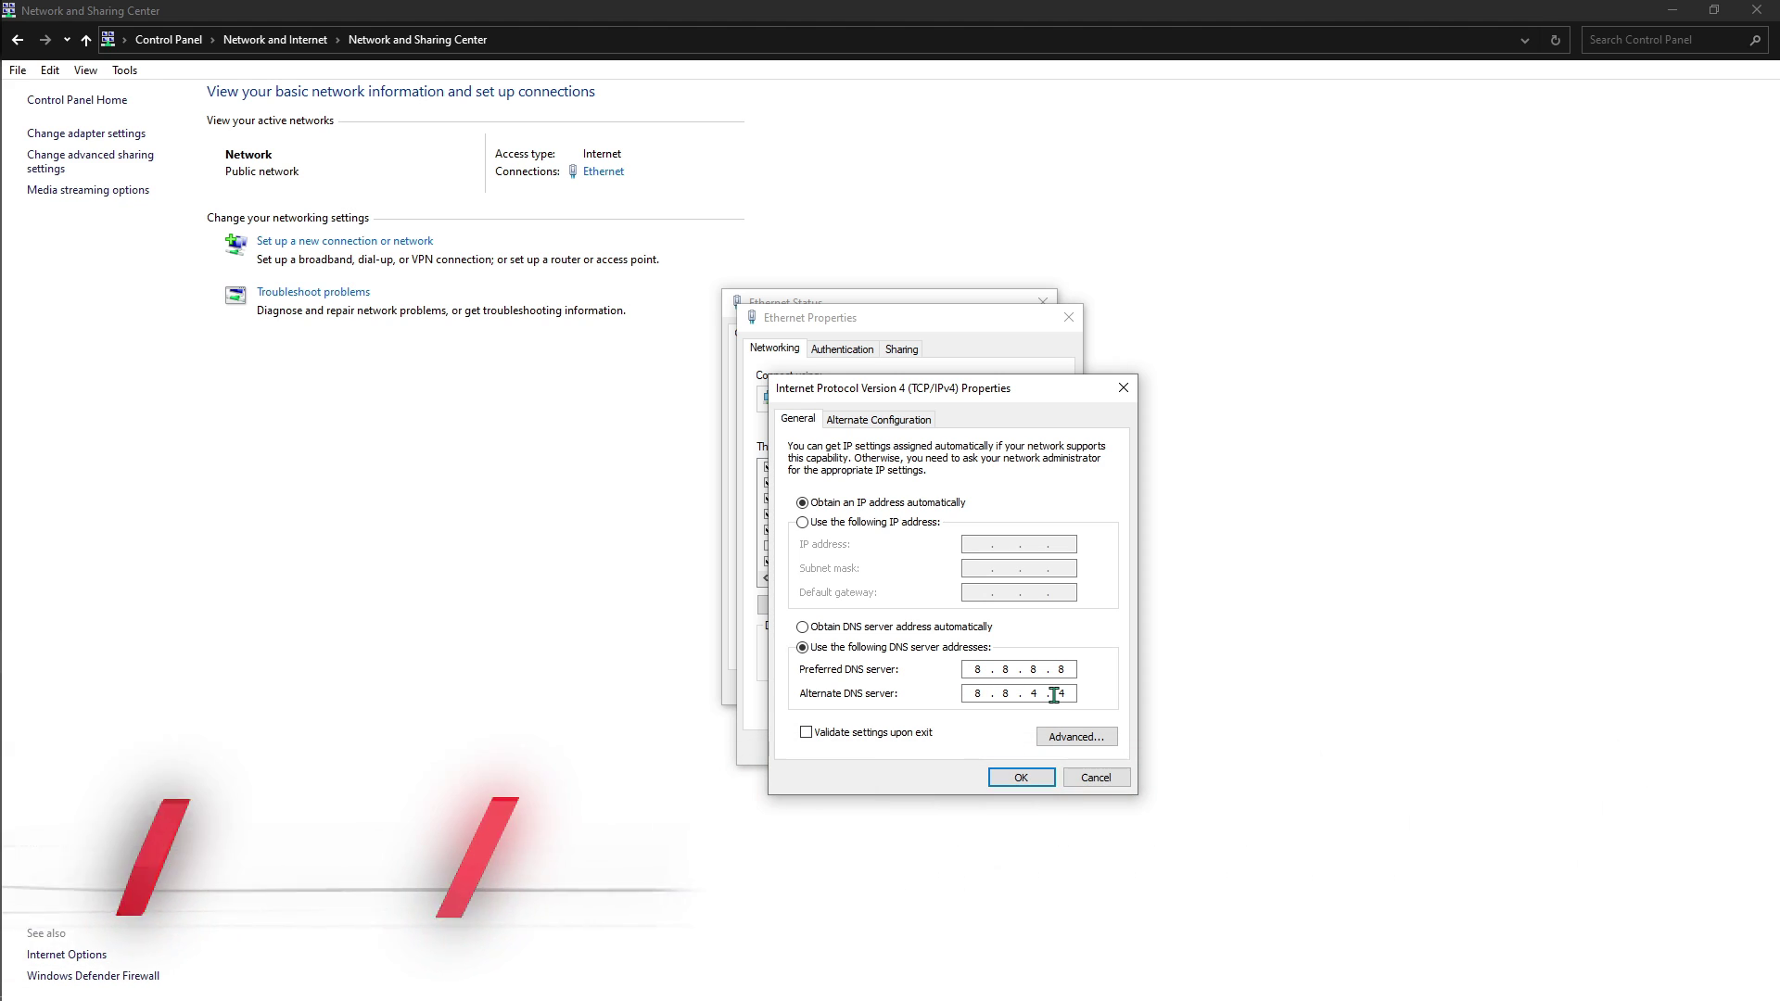
# Apply preferred DNS server 8.8.8.8 and alternate DNS server 8.8.4.4 for IPv4, and close the network windows
pyautogui.click(1019, 778)
pyautogui.click(967, 749)
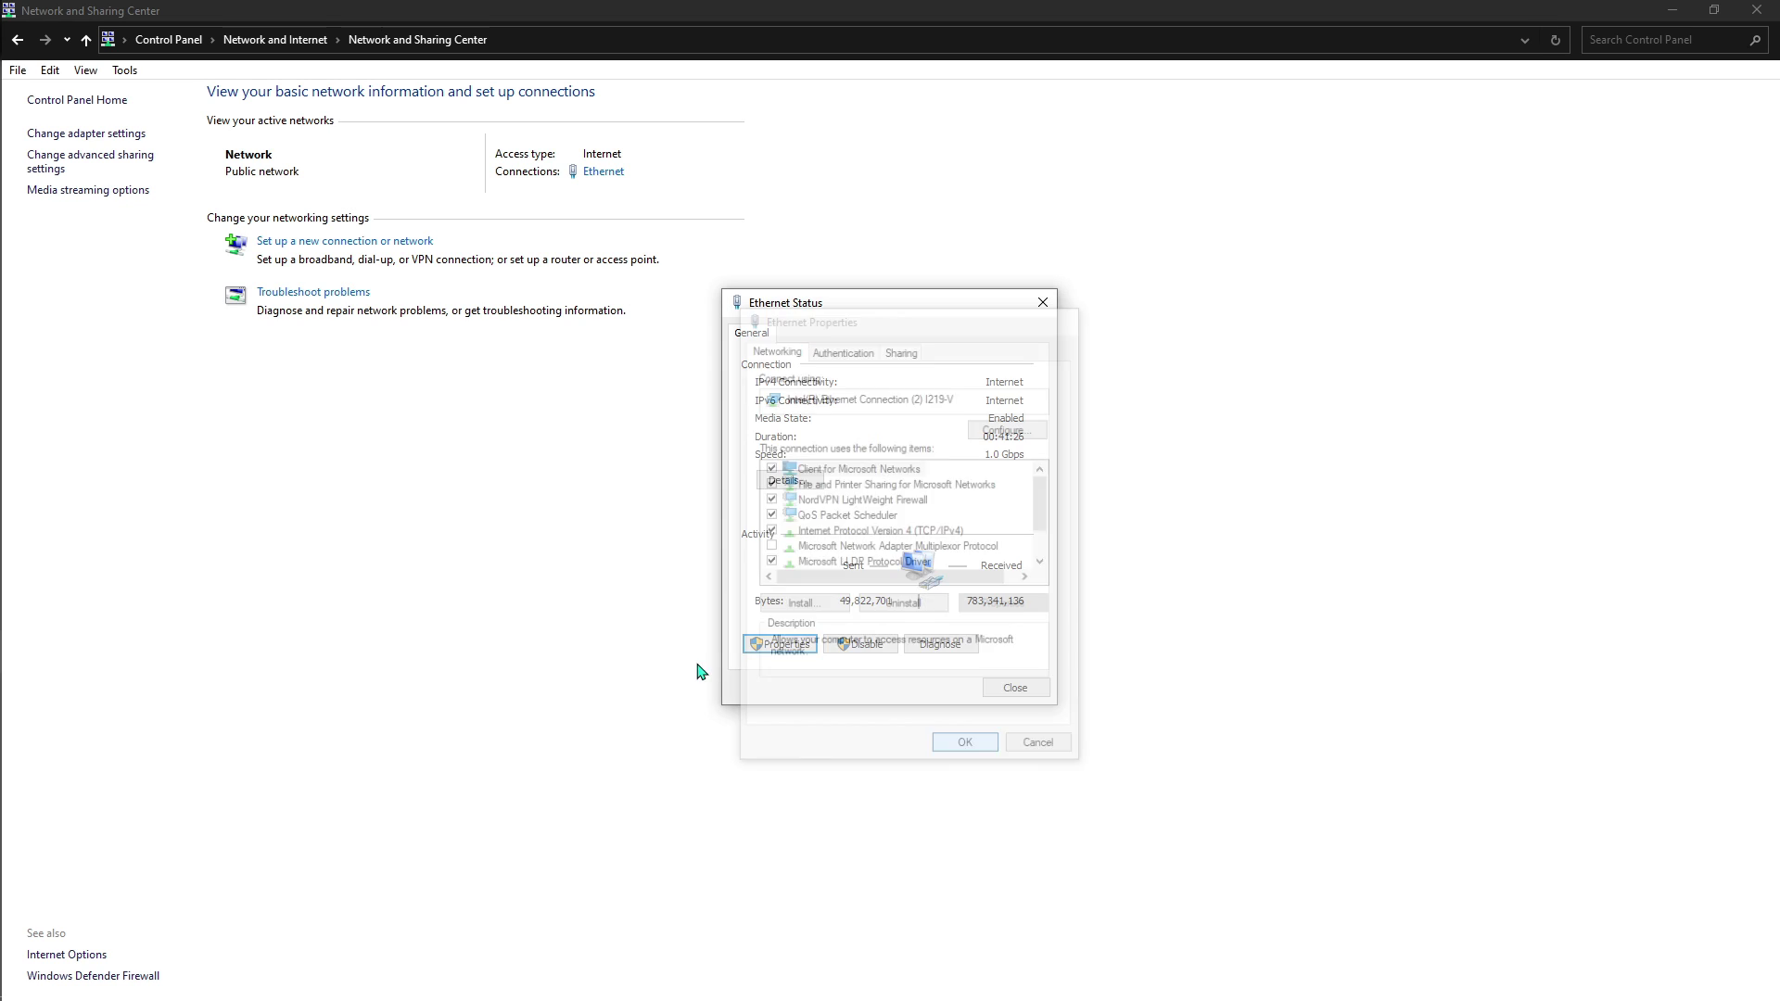
pyautogui.click(1006, 682)
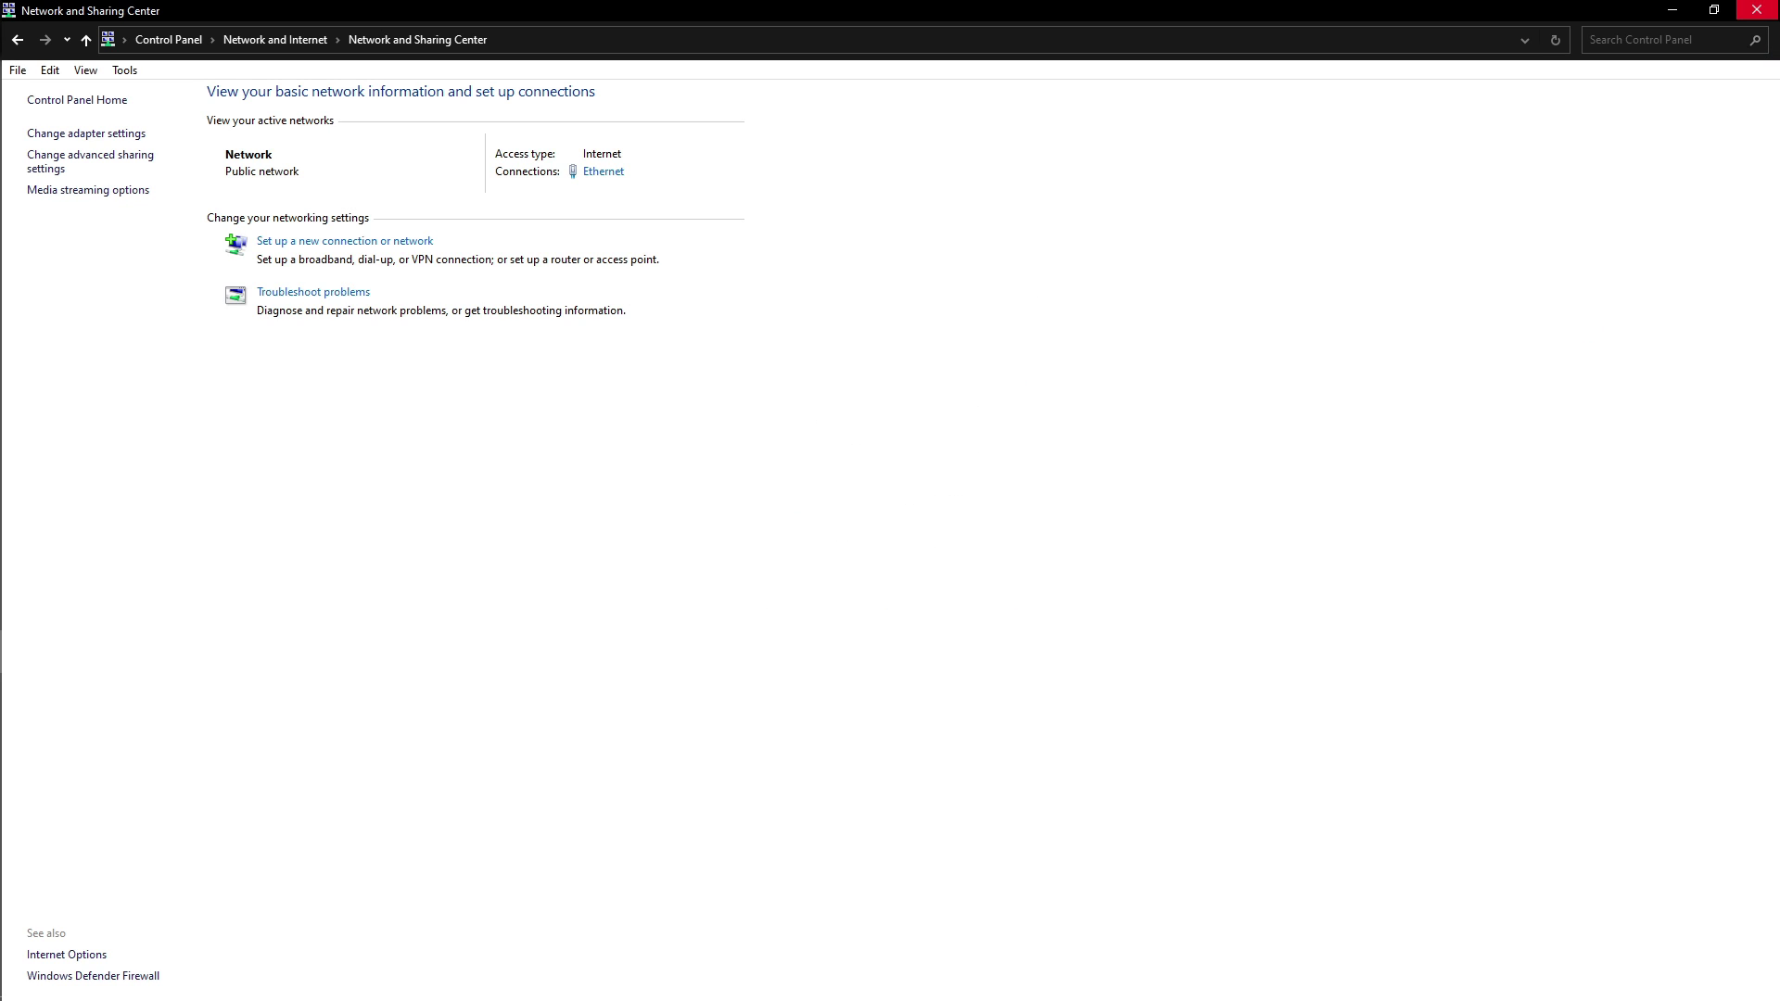
pyautogui.click(1756, 9)
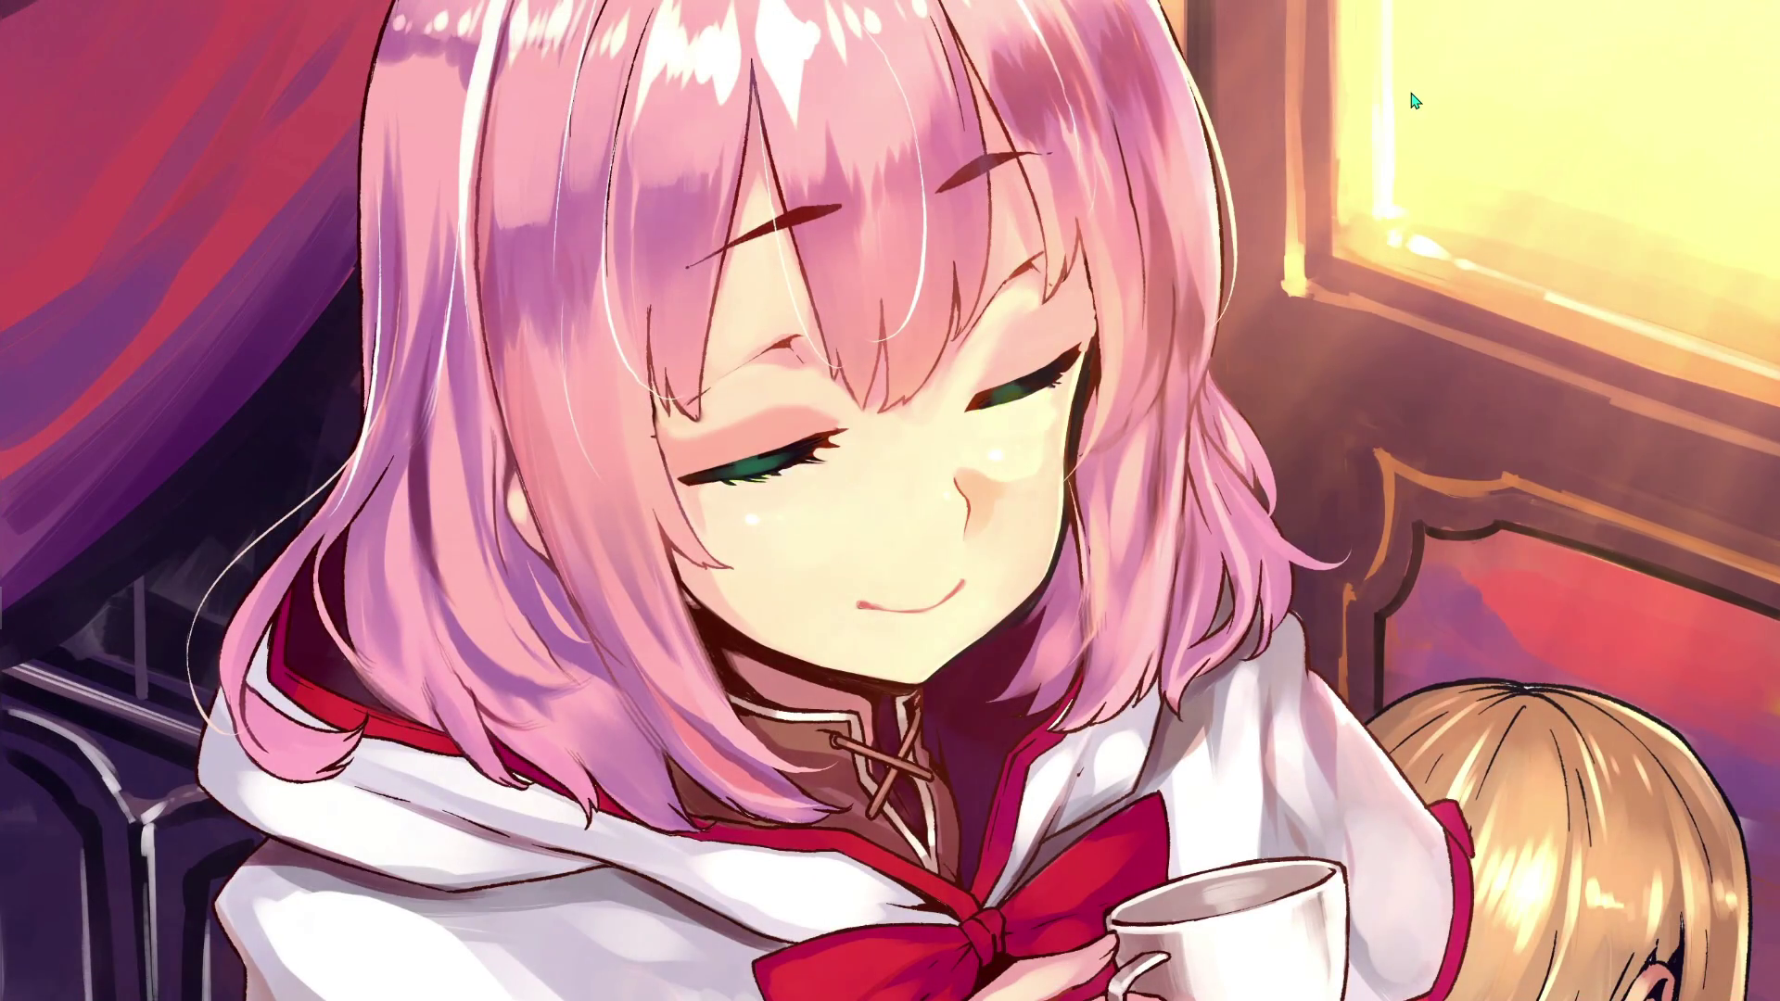
# Flush the DNS cache by running ipconfig /flushdns in Command Prompt, and close the console
pyautogui.press('super')
pyautogui.write('cmd')
pyautogui.press('Return')
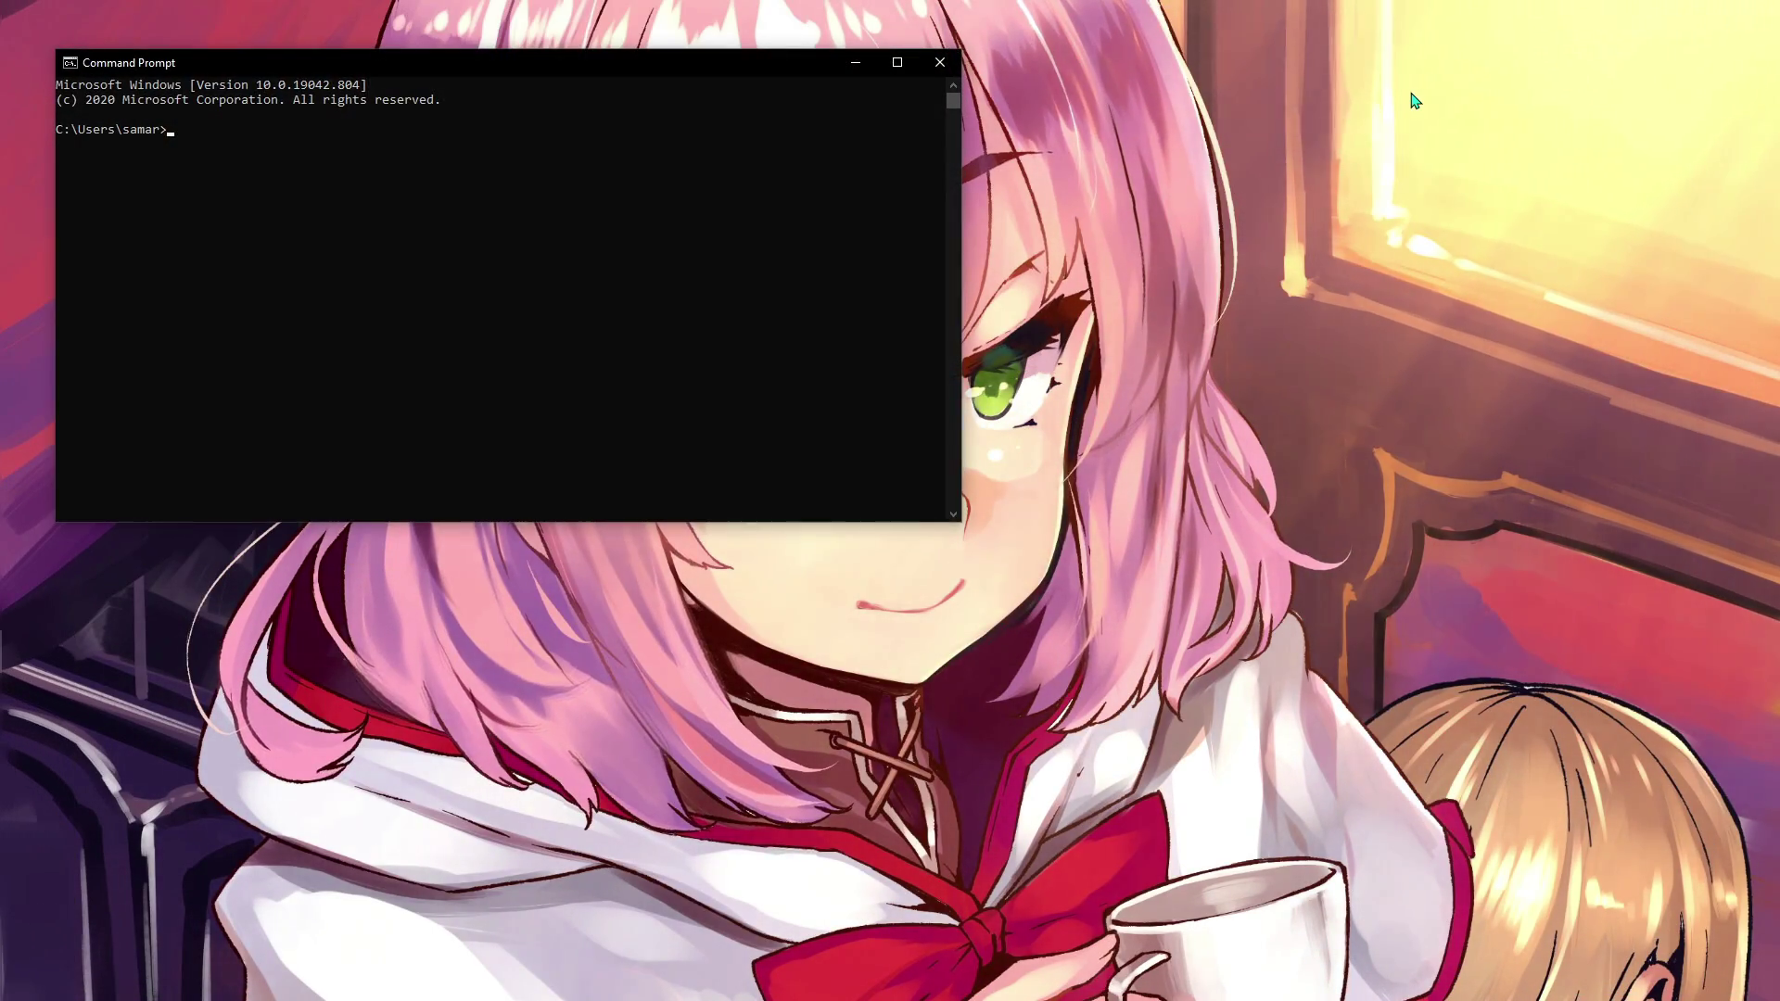
pyautogui.write('ipconf')
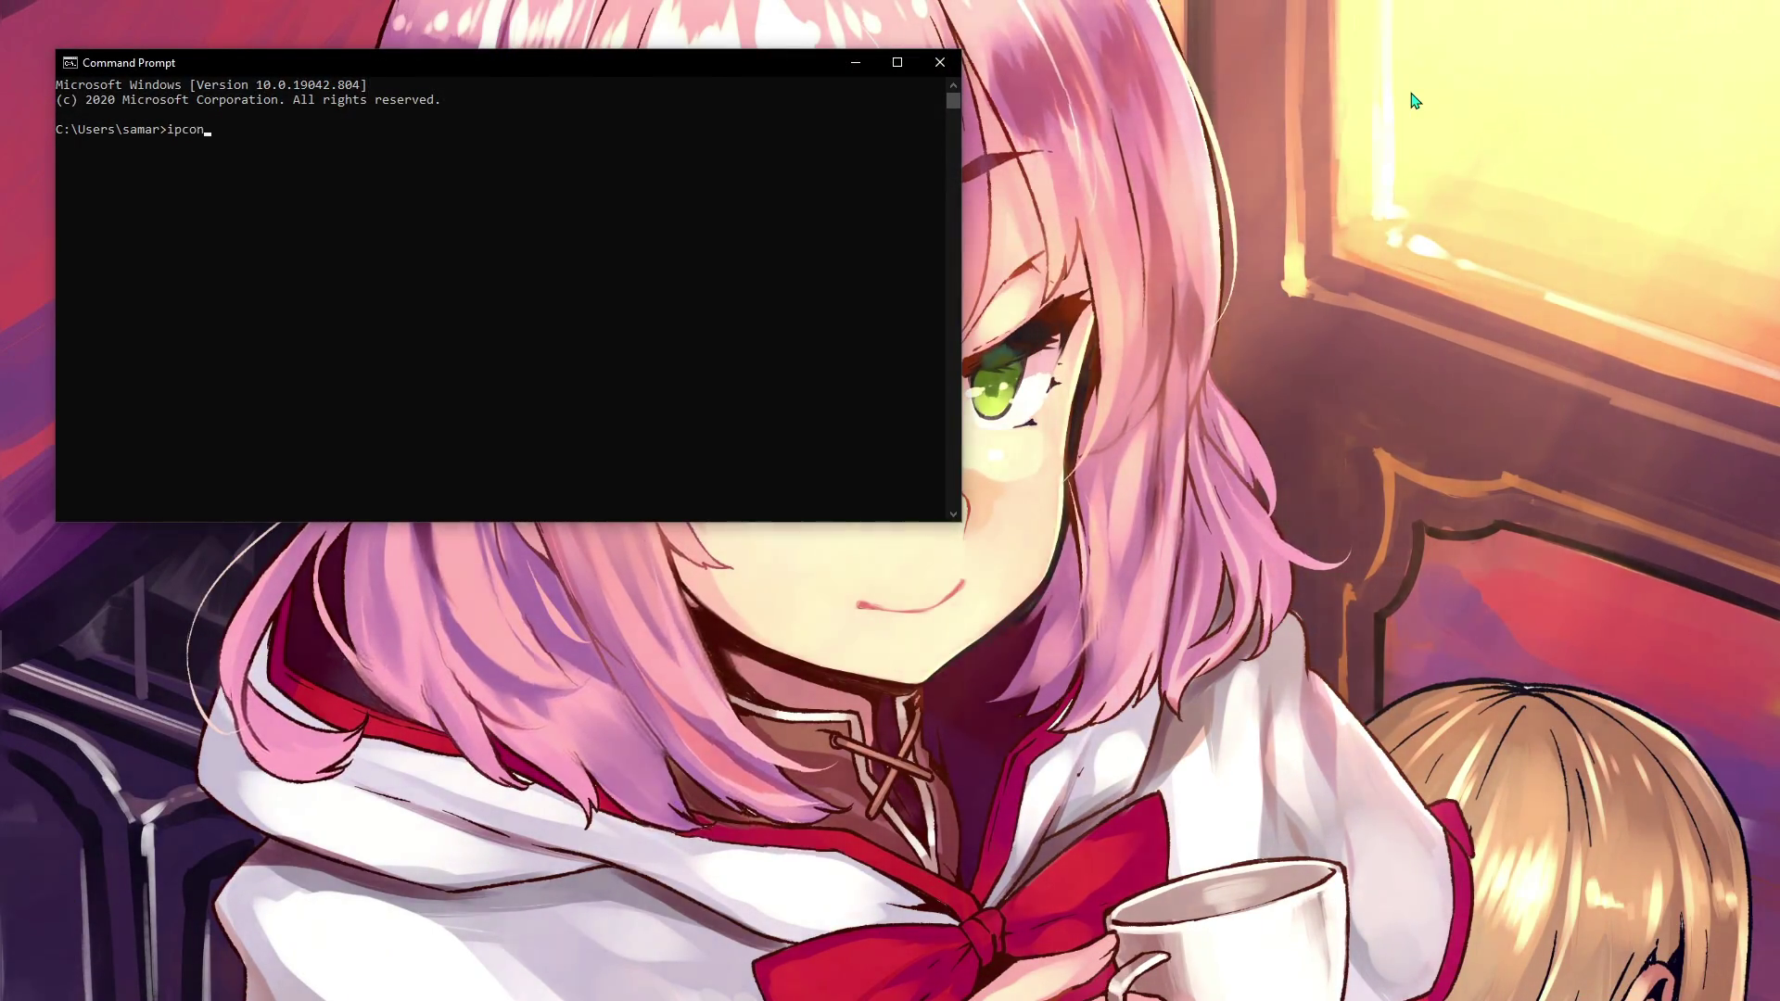
pyautogui.write('ig/')
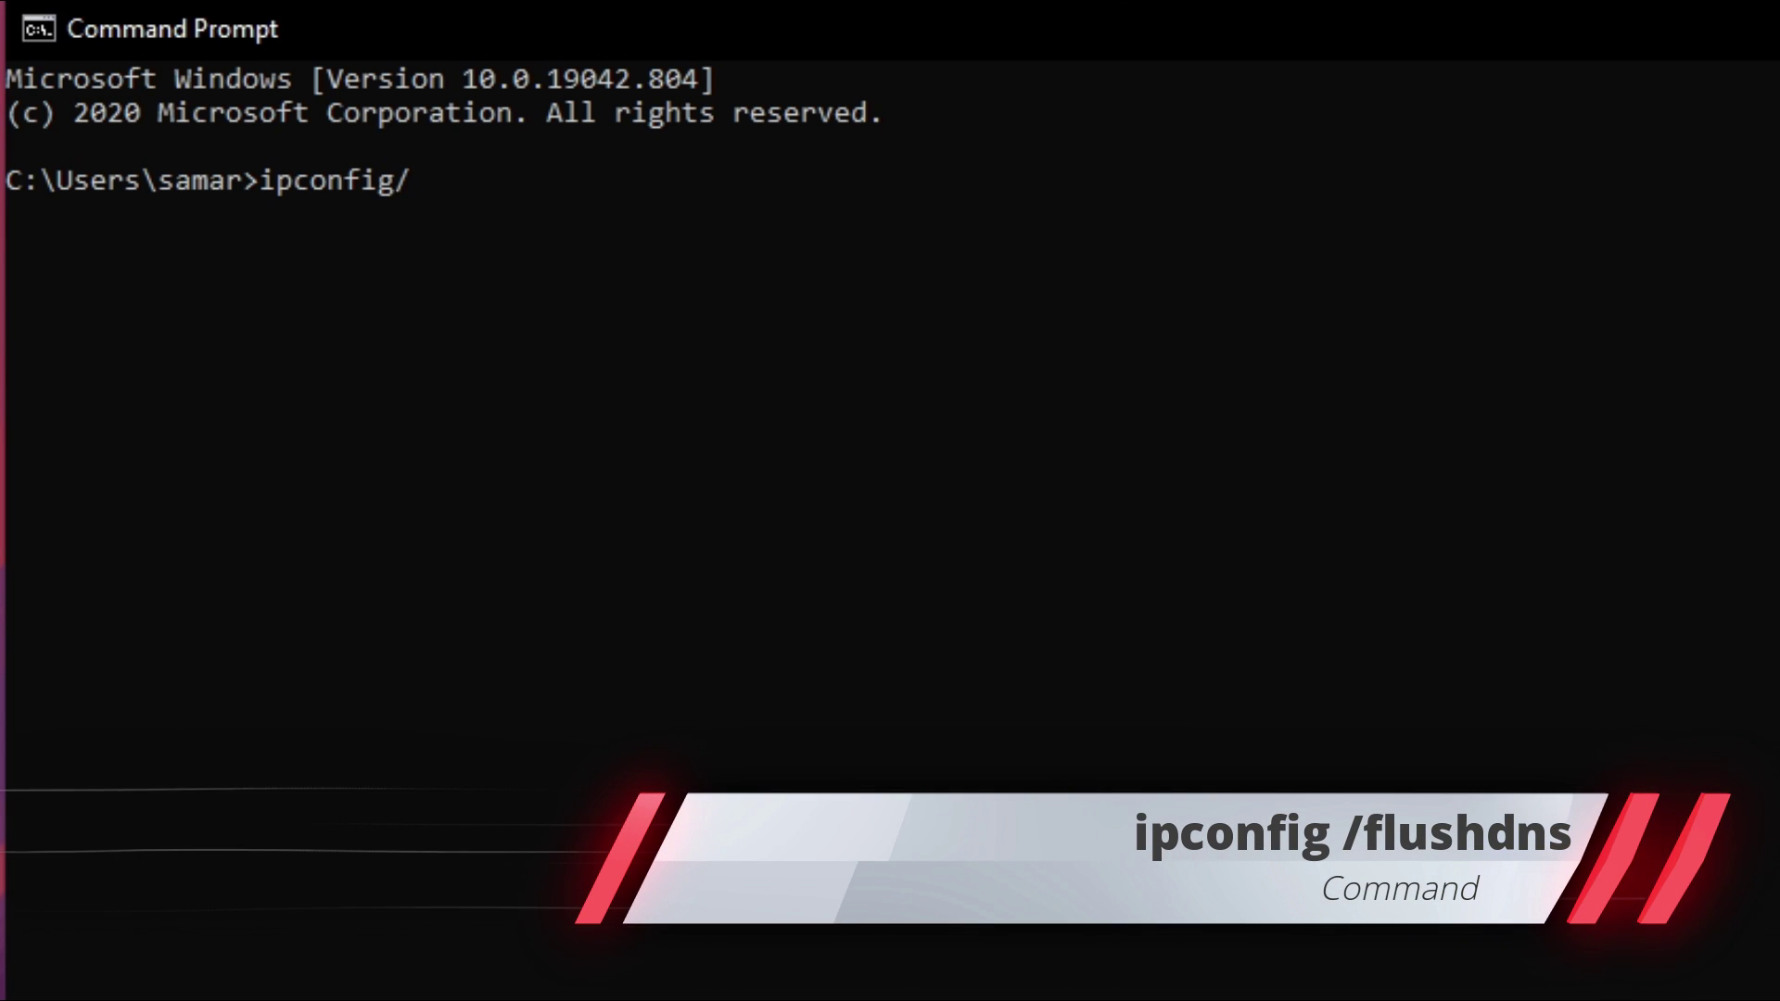
pyautogui.write('flush')
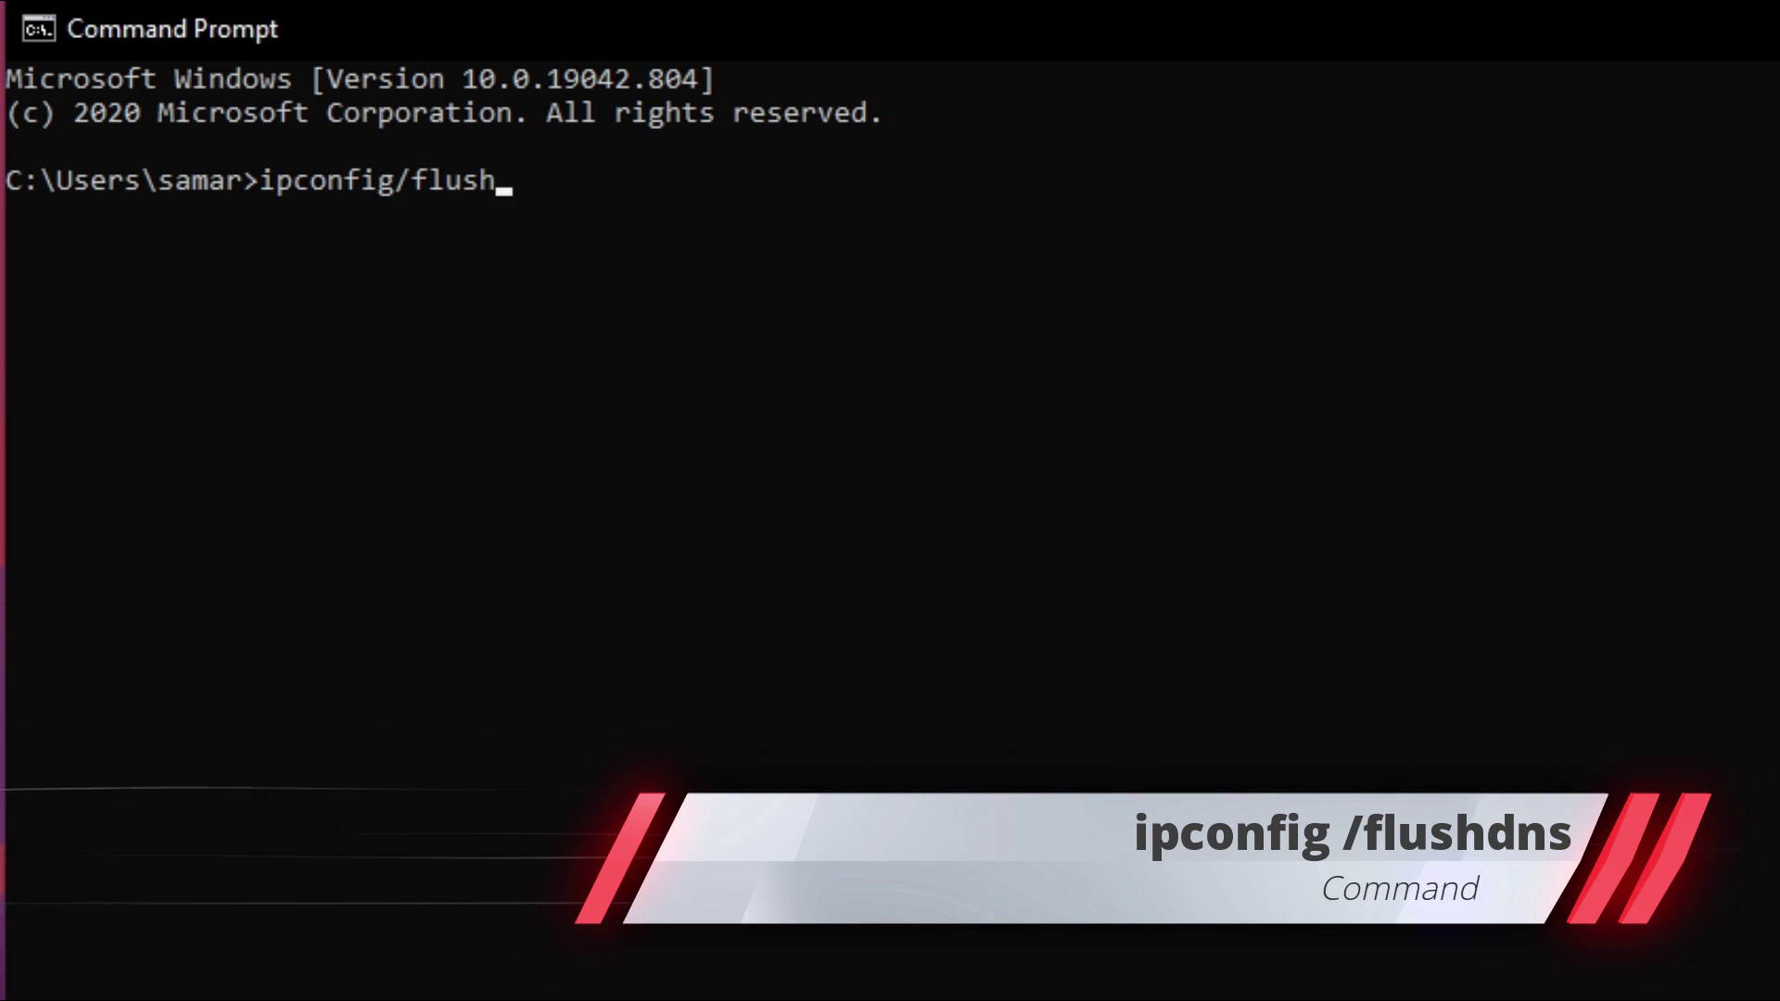
pyautogui.write('dns')
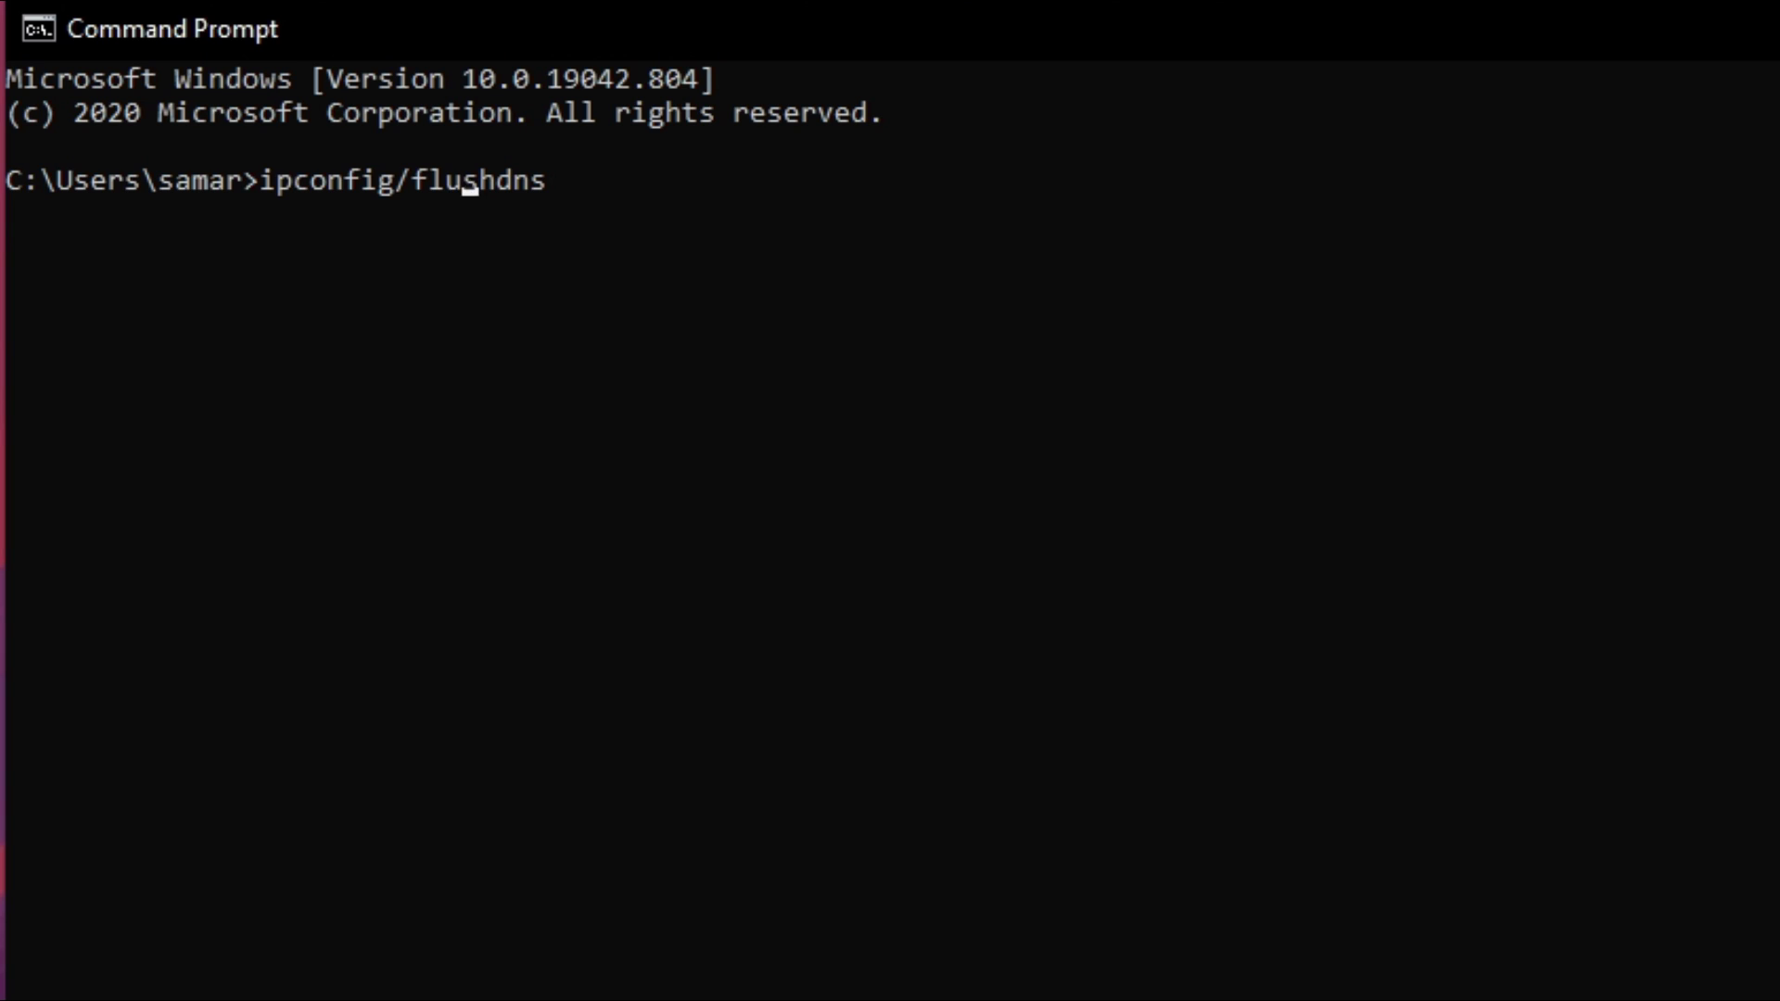
pyautogui.press('Return')
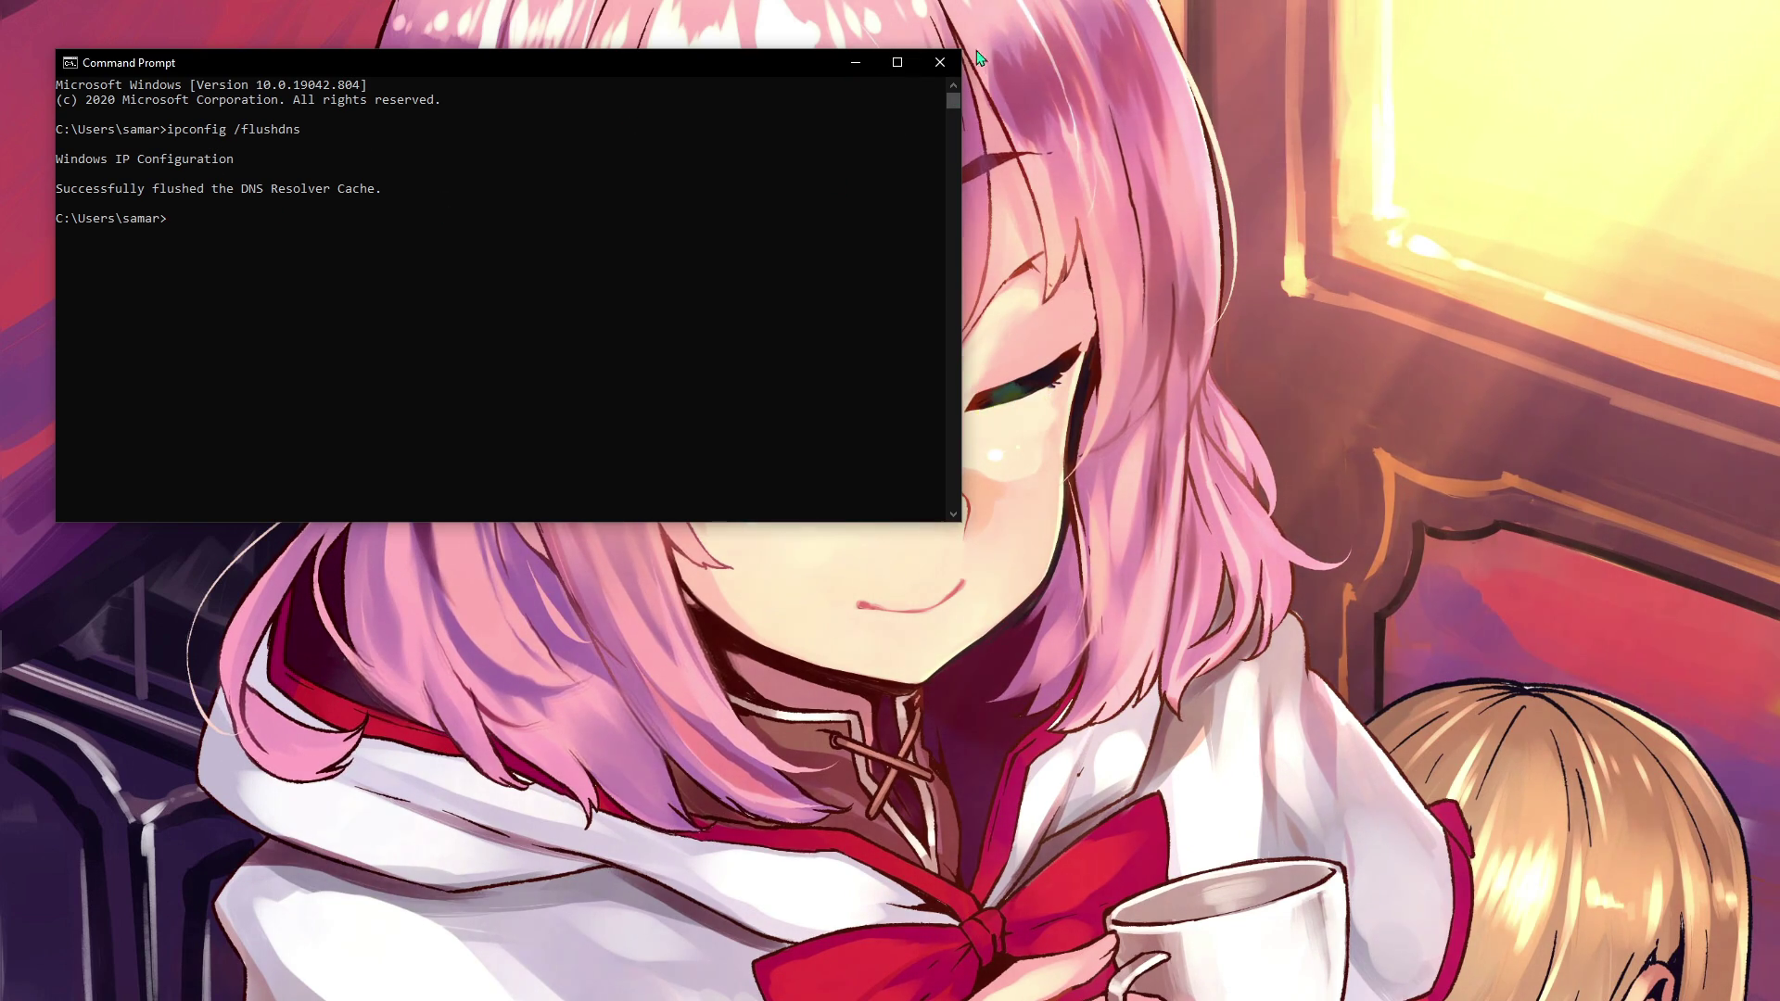
pyautogui.click(944, 56)
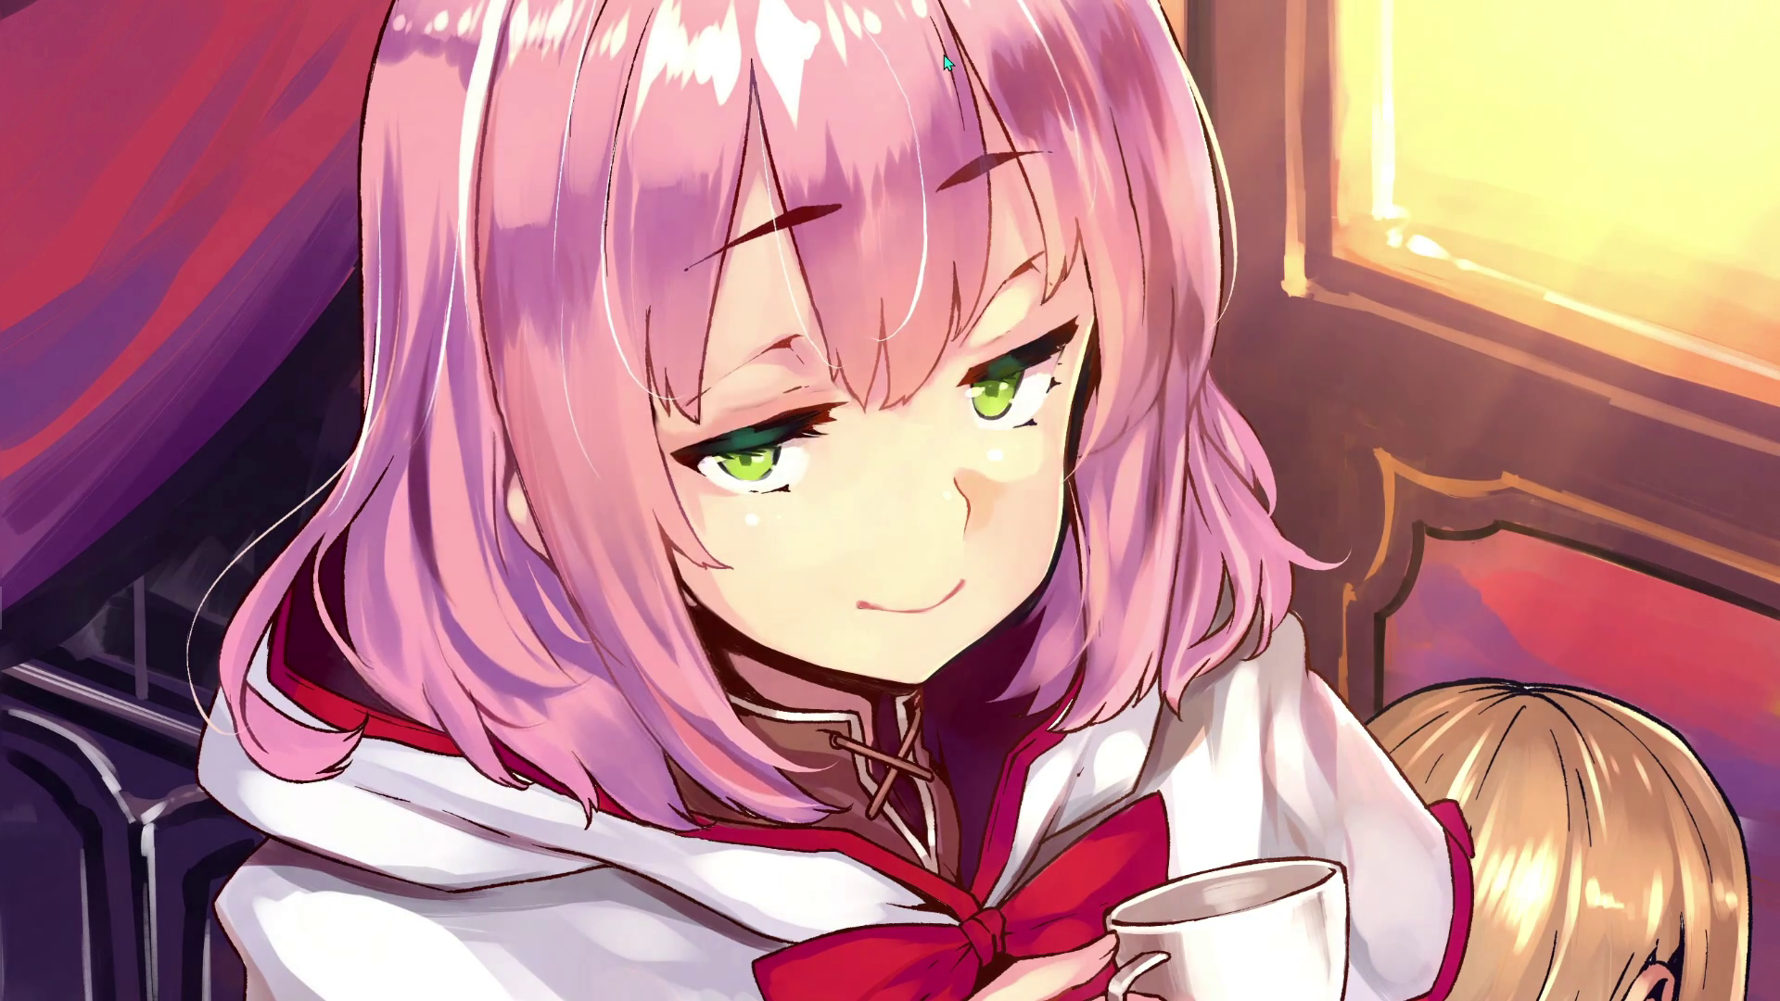
# Open the Windows Settings app
pyautogui.press('super')
pyautogui.press('super')
pyautogui.press('super')
pyautogui.write('st')
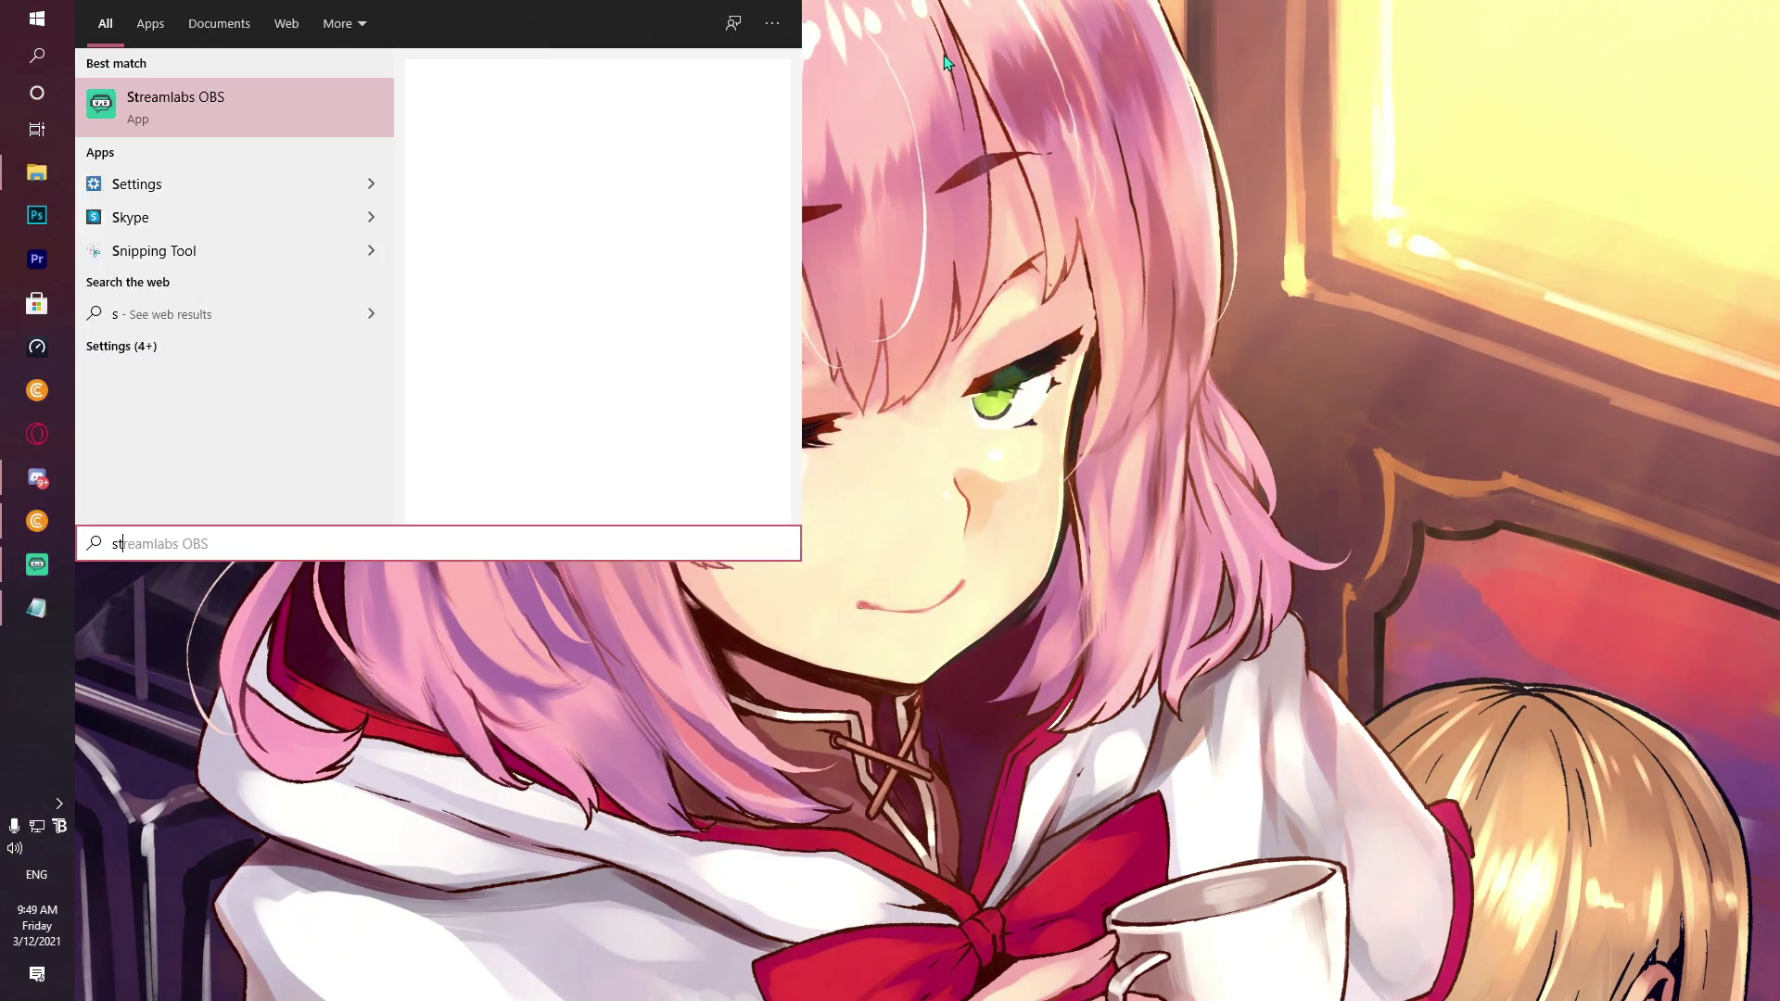
pyautogui.press('BackSpace')
pyautogui.write('err')
pyautogui.press('BackSpace')
pyautogui.press('BackSpace')
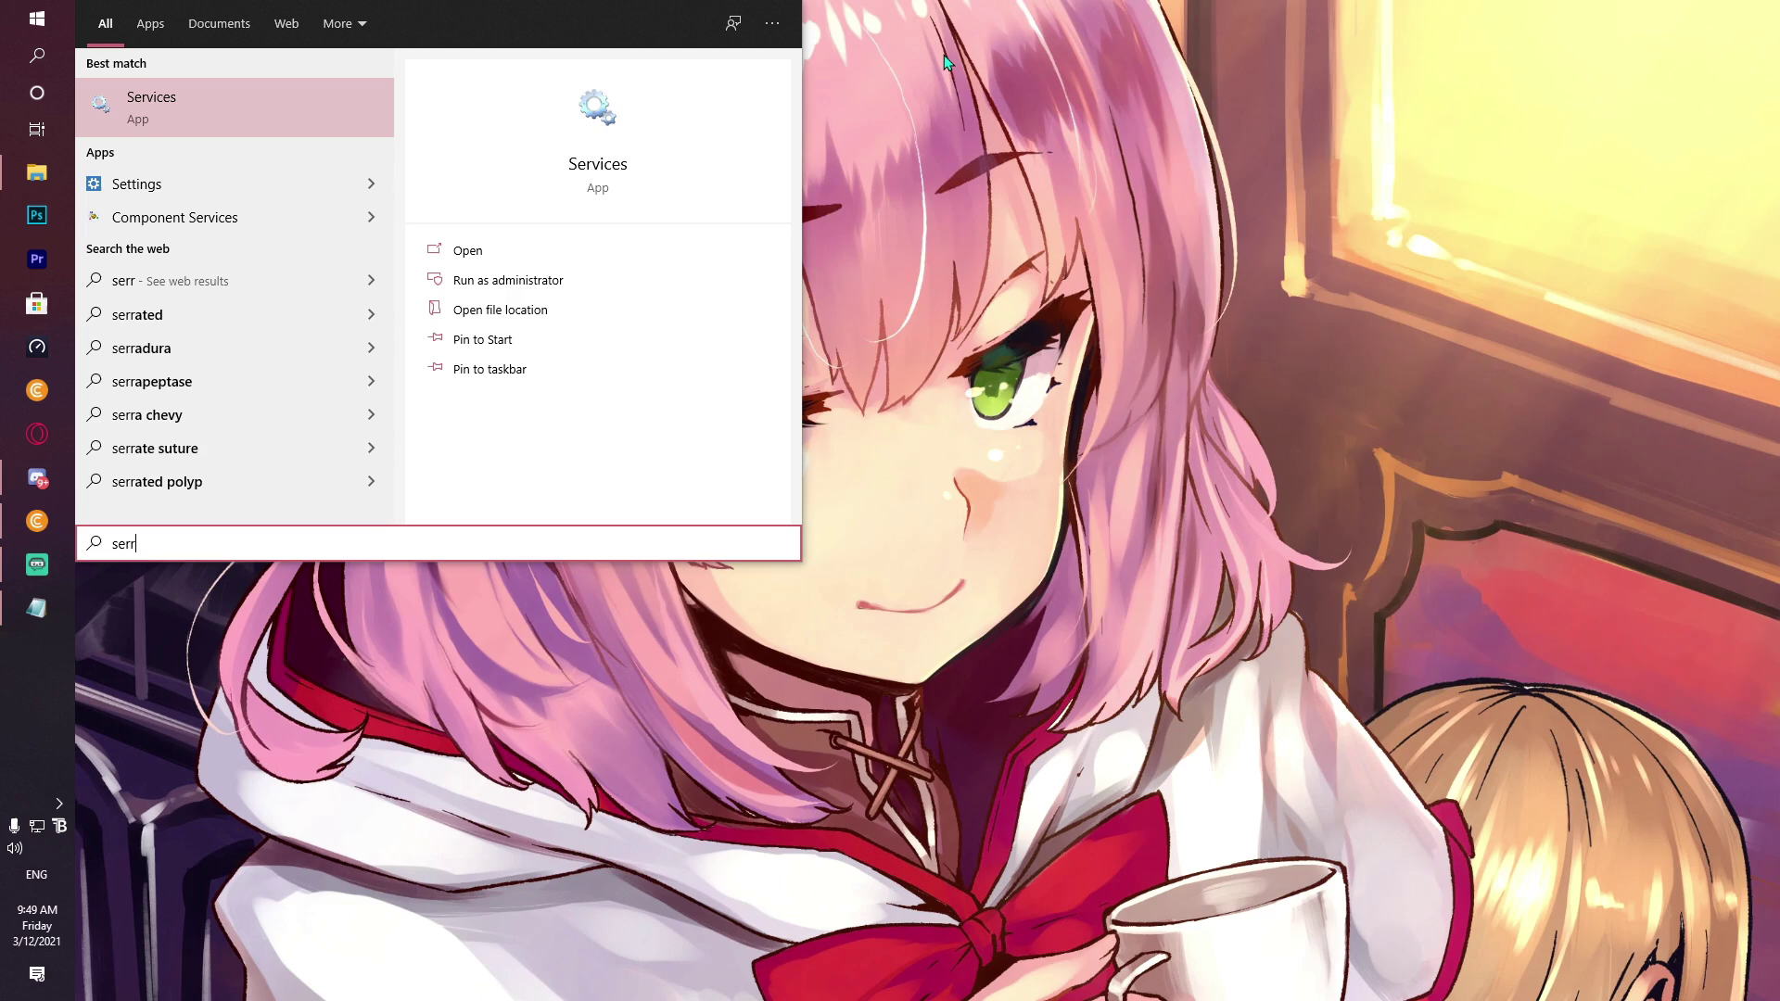
pyautogui.write('tt')
pyautogui.press('Return')
# Find Network reset in Settings, start the reset but decline its confirmation, and close the window
pyautogui.write('net')
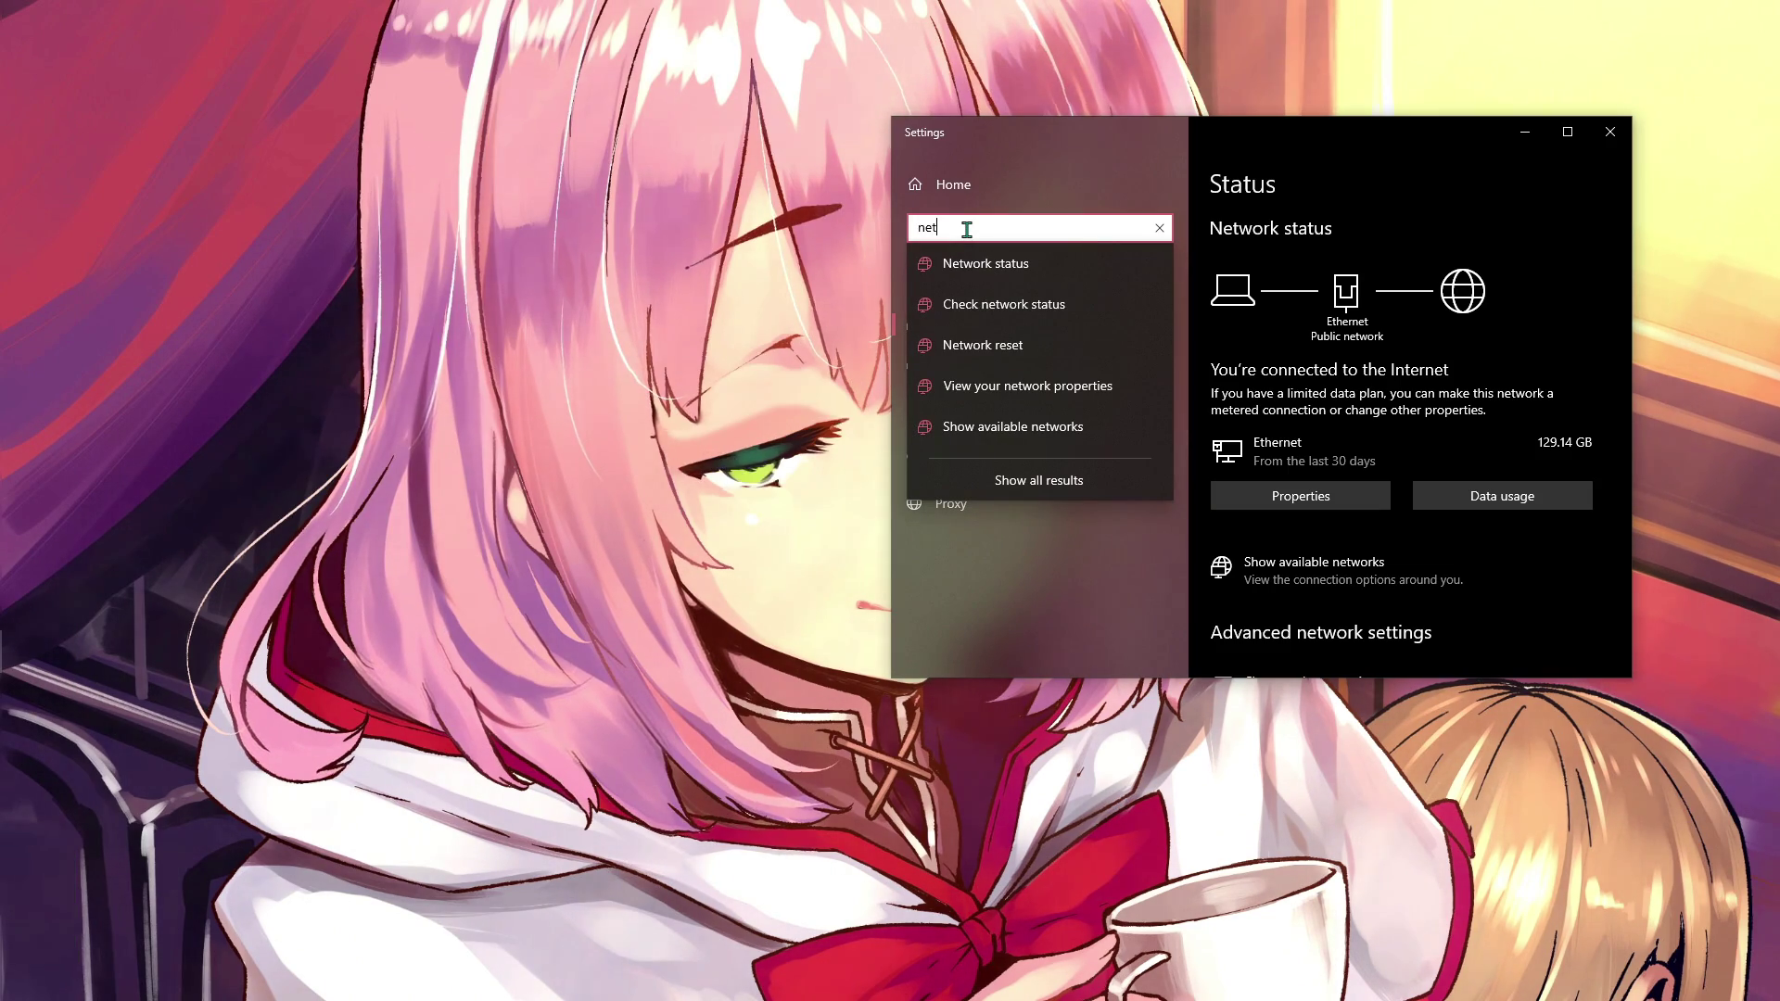
pyautogui.click(975, 357)
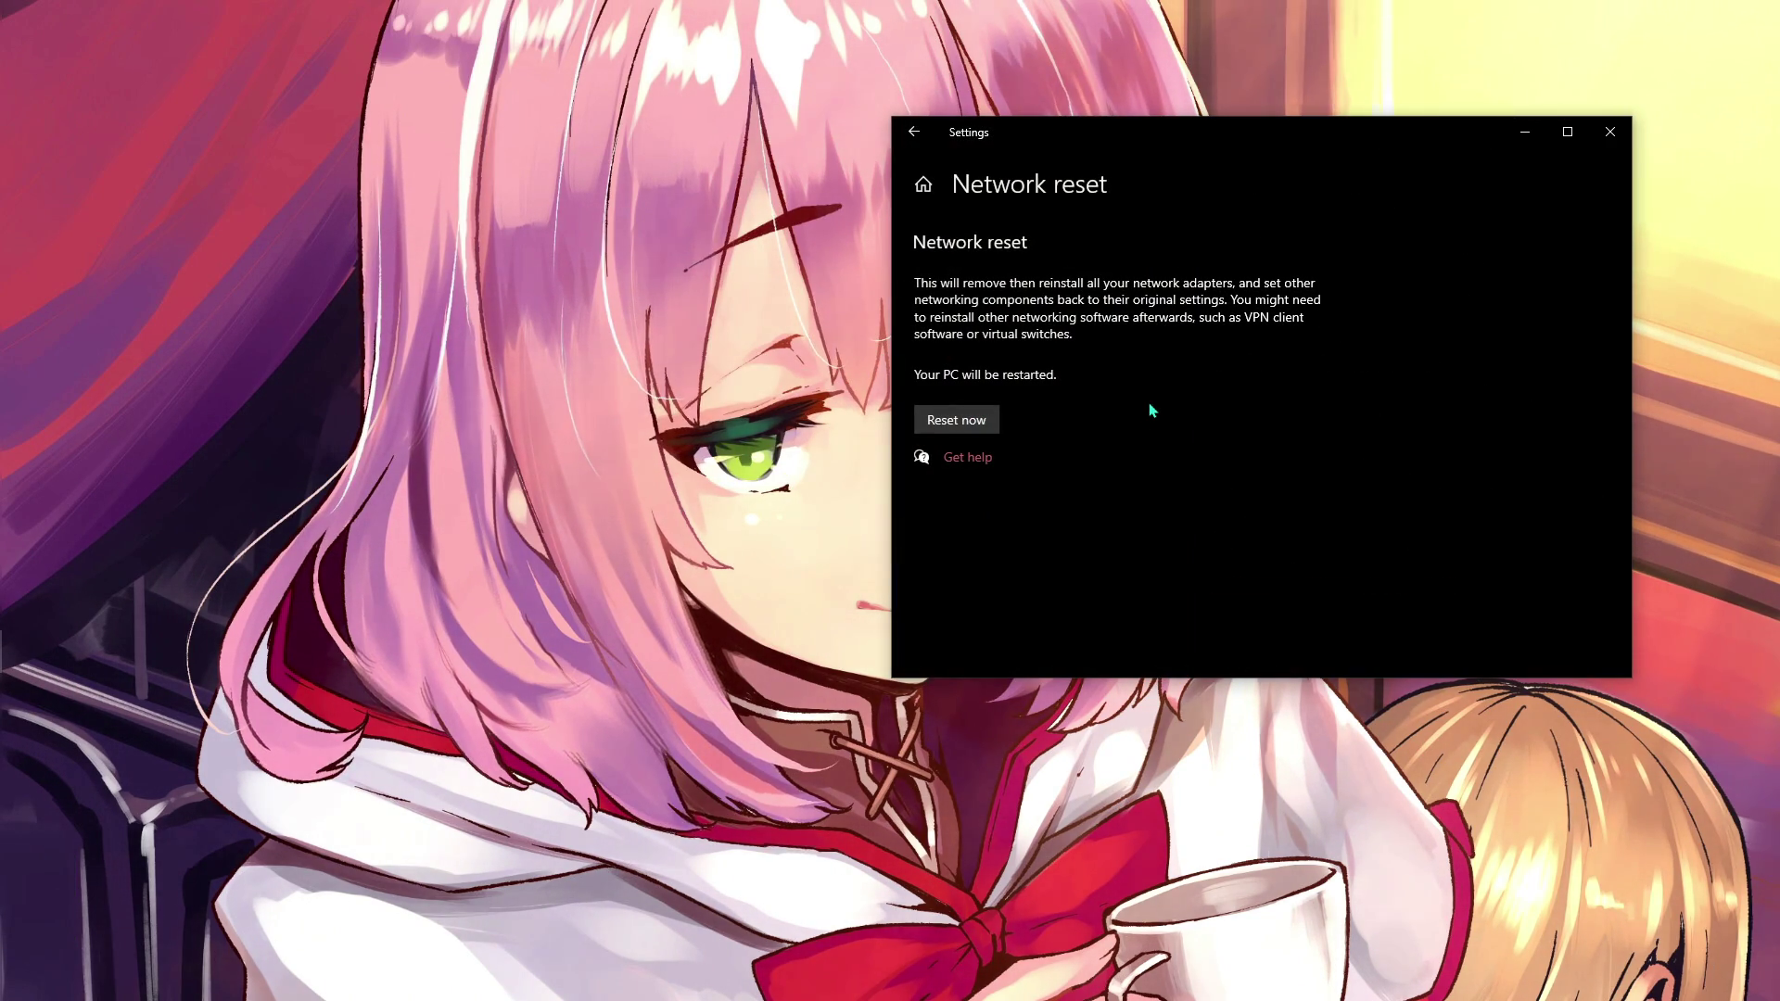
pyautogui.click(972, 425)
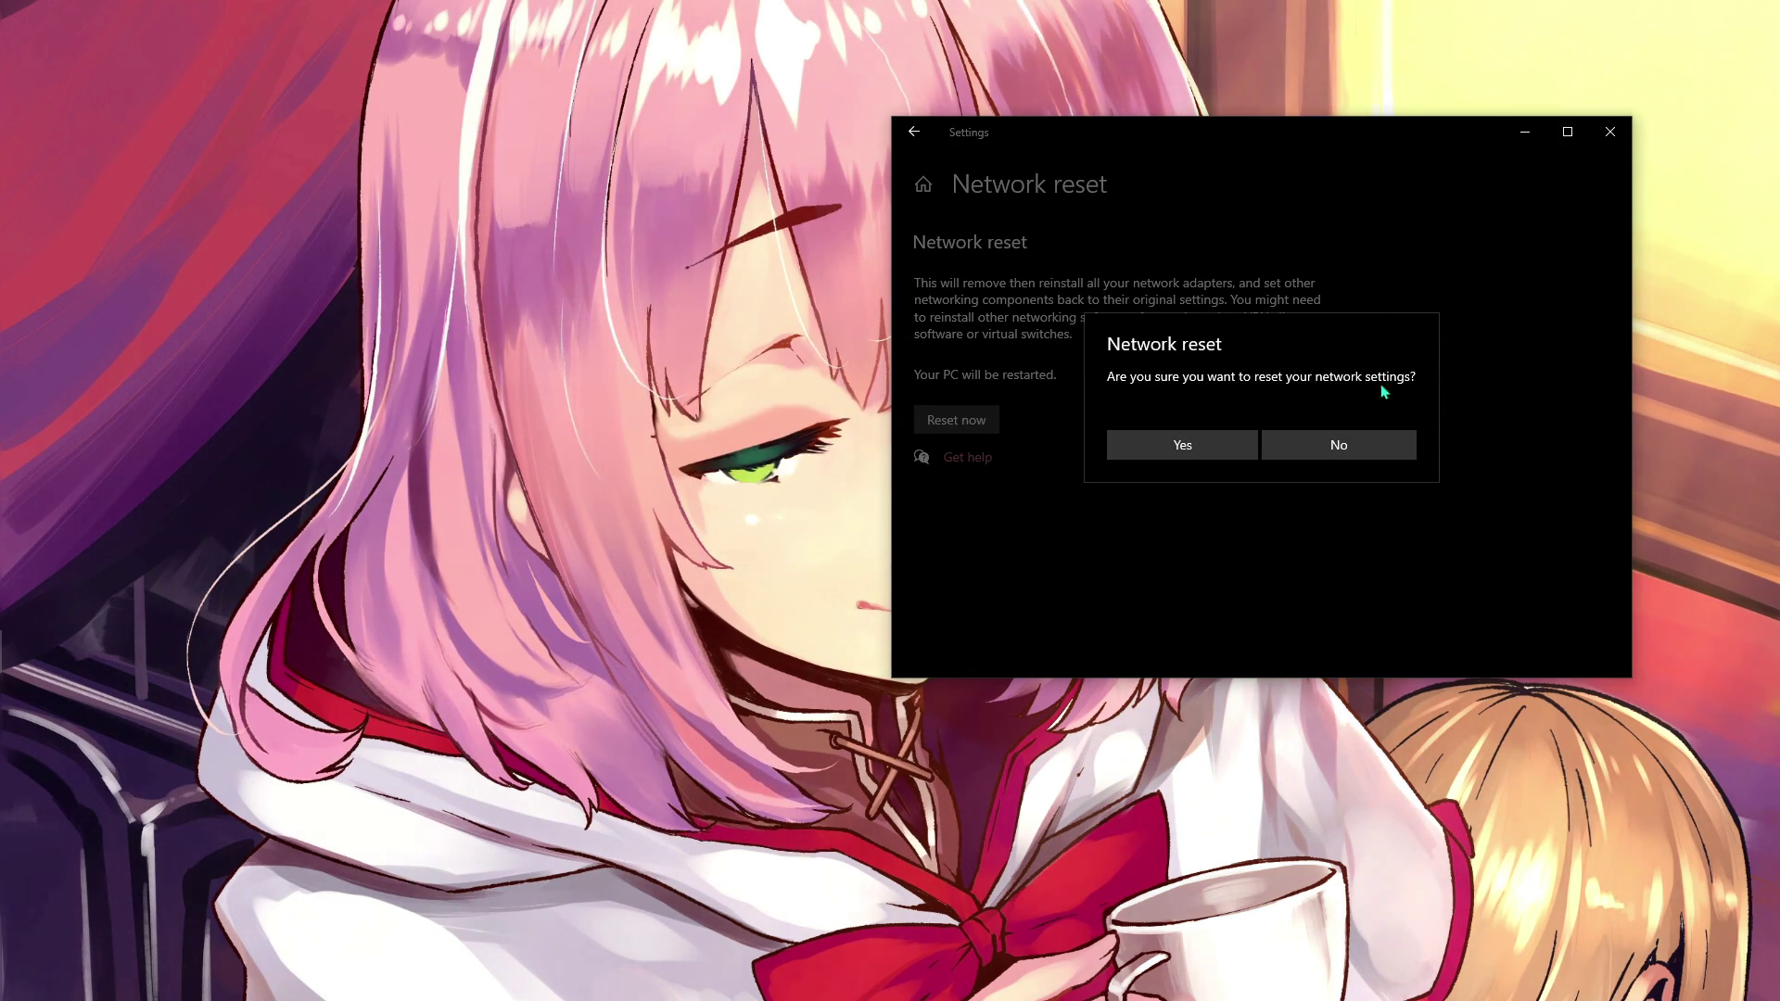
pyautogui.click(1298, 445)
pyautogui.click(1611, 132)
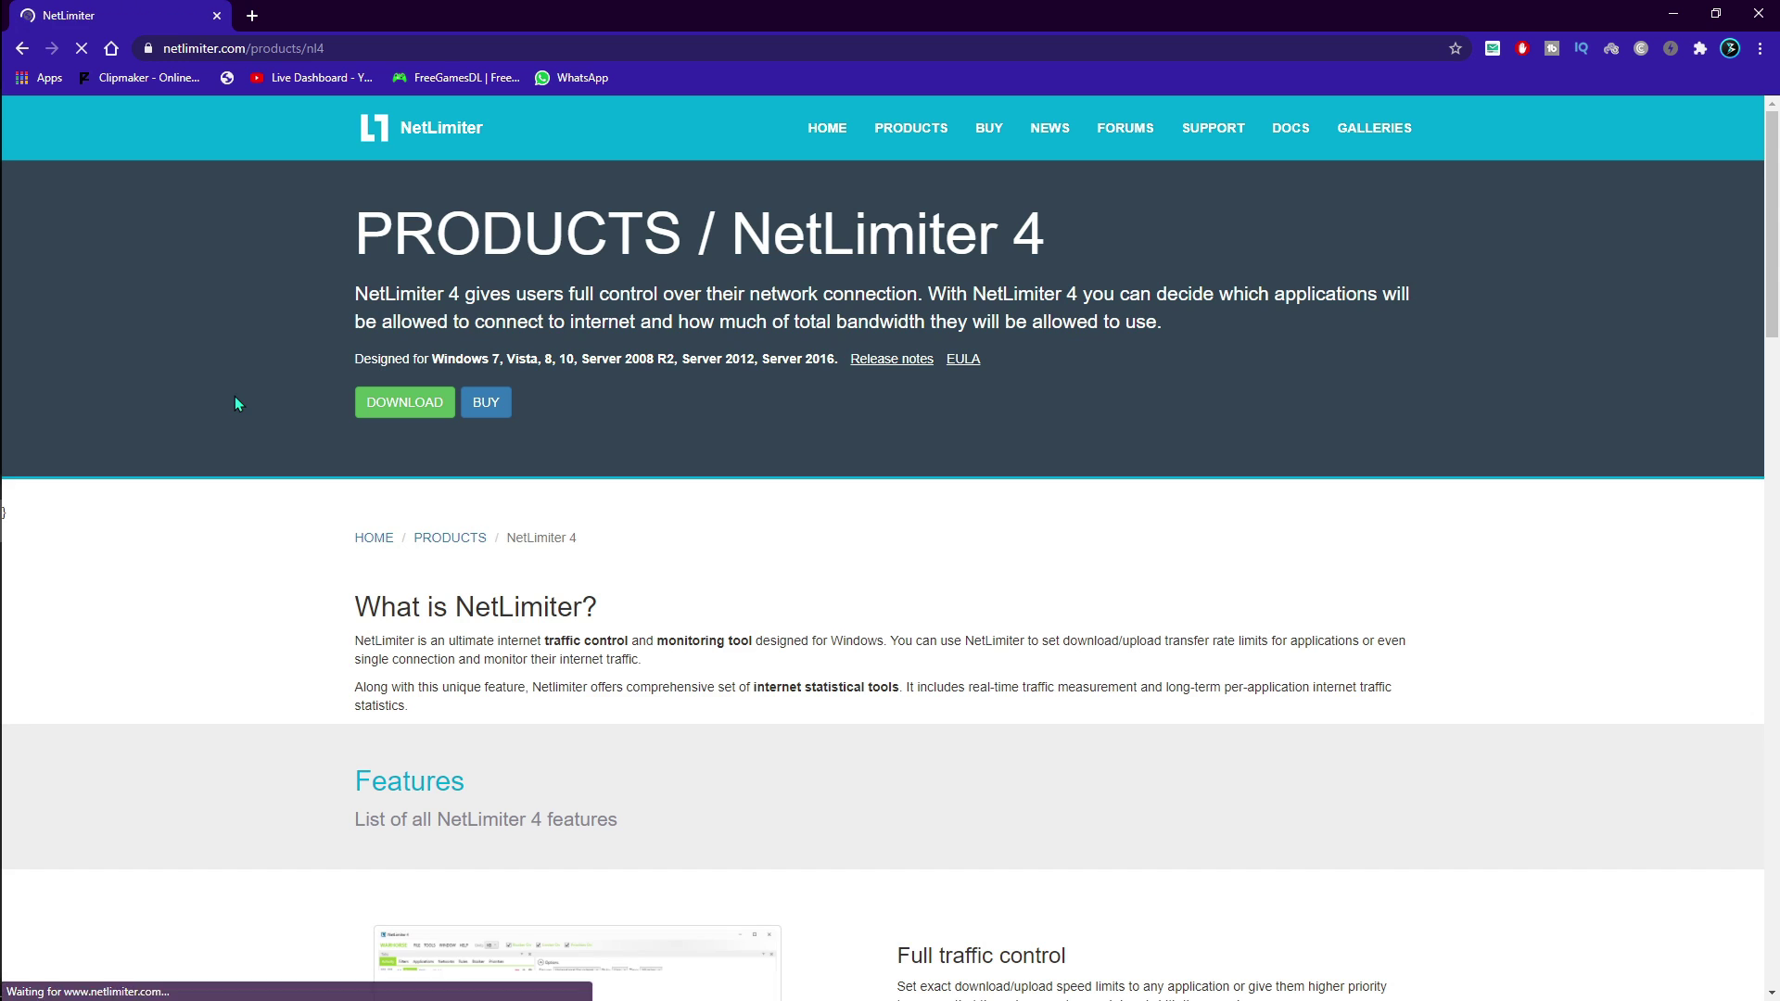
# Review the NetLimiter 4 product page and download the installer
pyautogui.scroll(-4, 431, 371)
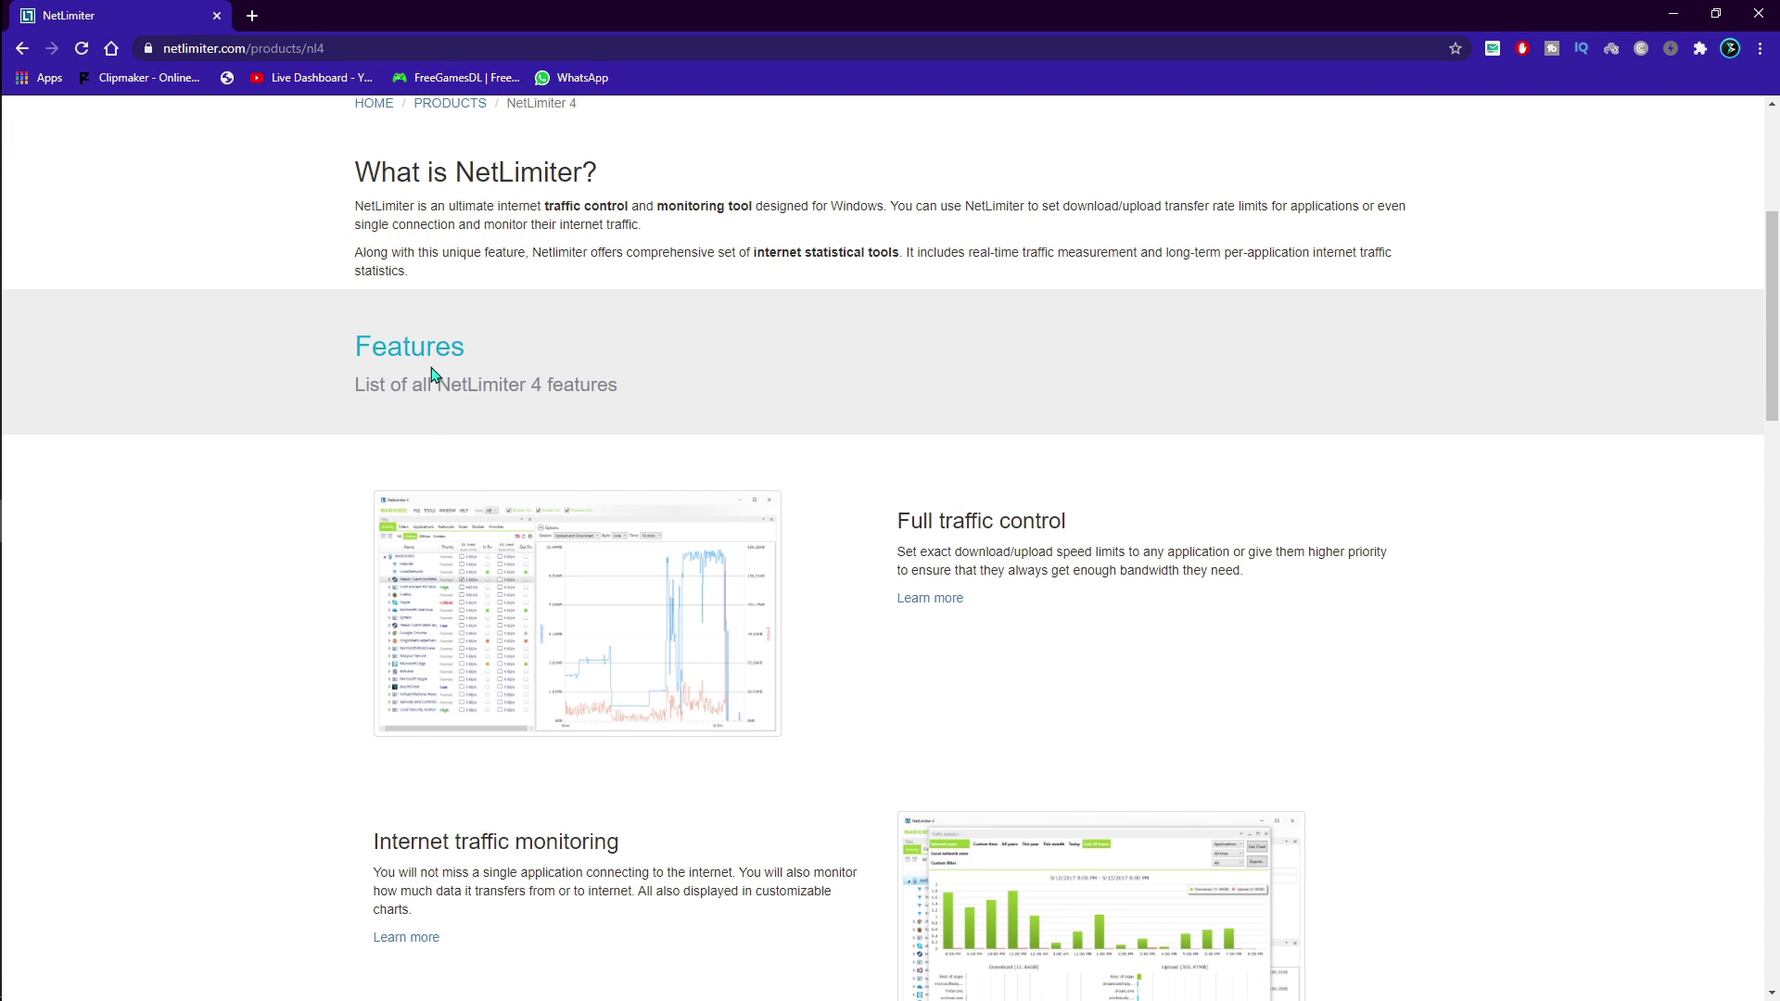
pyautogui.scroll(-4, 431, 371)
pyautogui.scroll(6, 431, 371)
pyautogui.scroll(3, 431, 366)
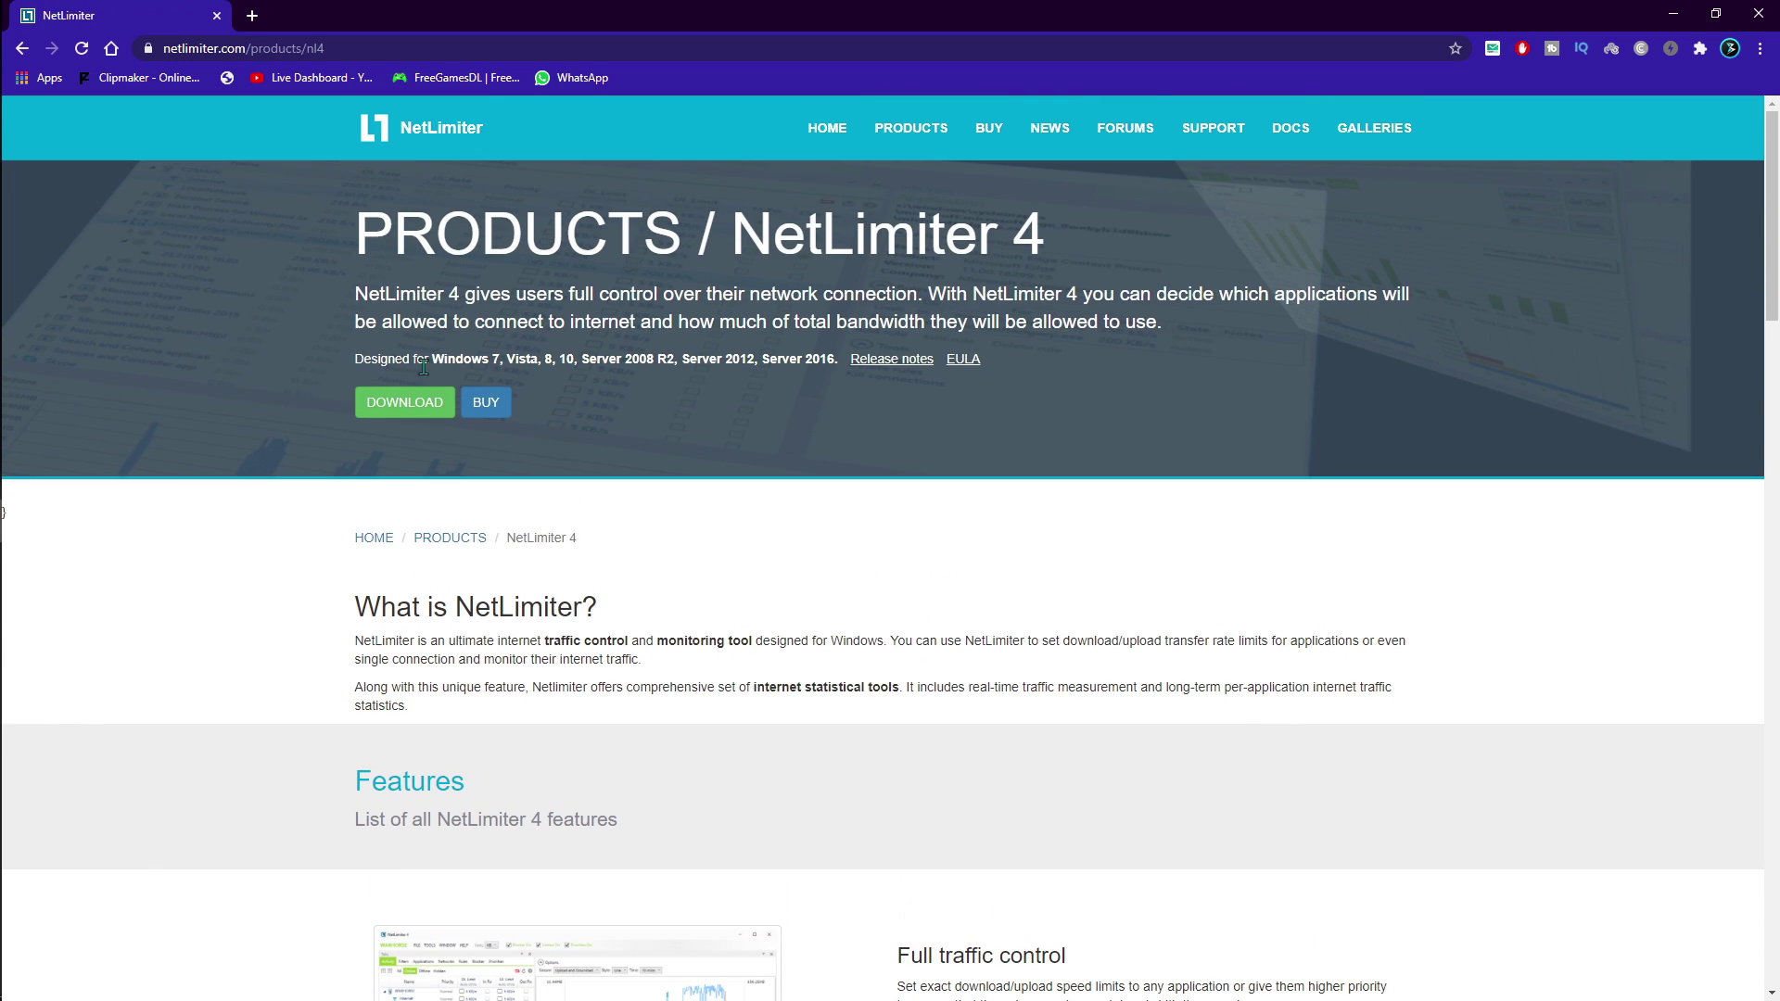
pyautogui.click(367, 399)
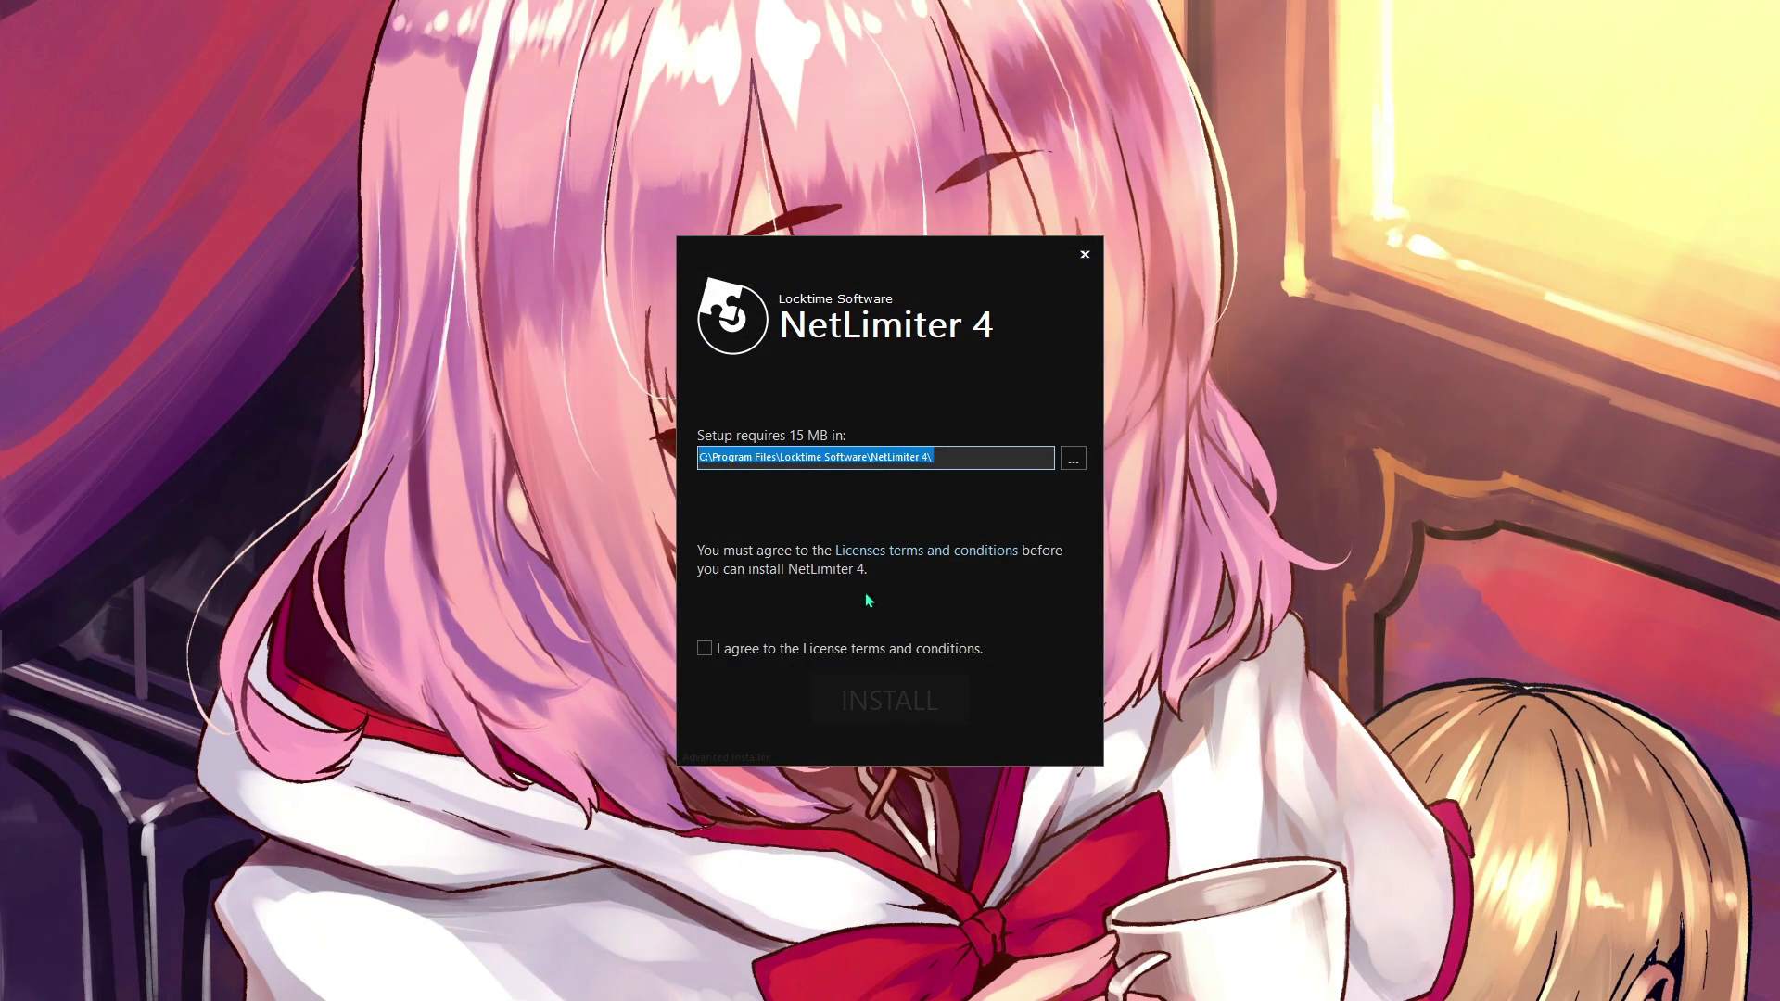
# Accept the license terms, install NetLimiter 4 in the default folder, and finish the setup
pyautogui.click(766, 648)
pyautogui.click(890, 686)
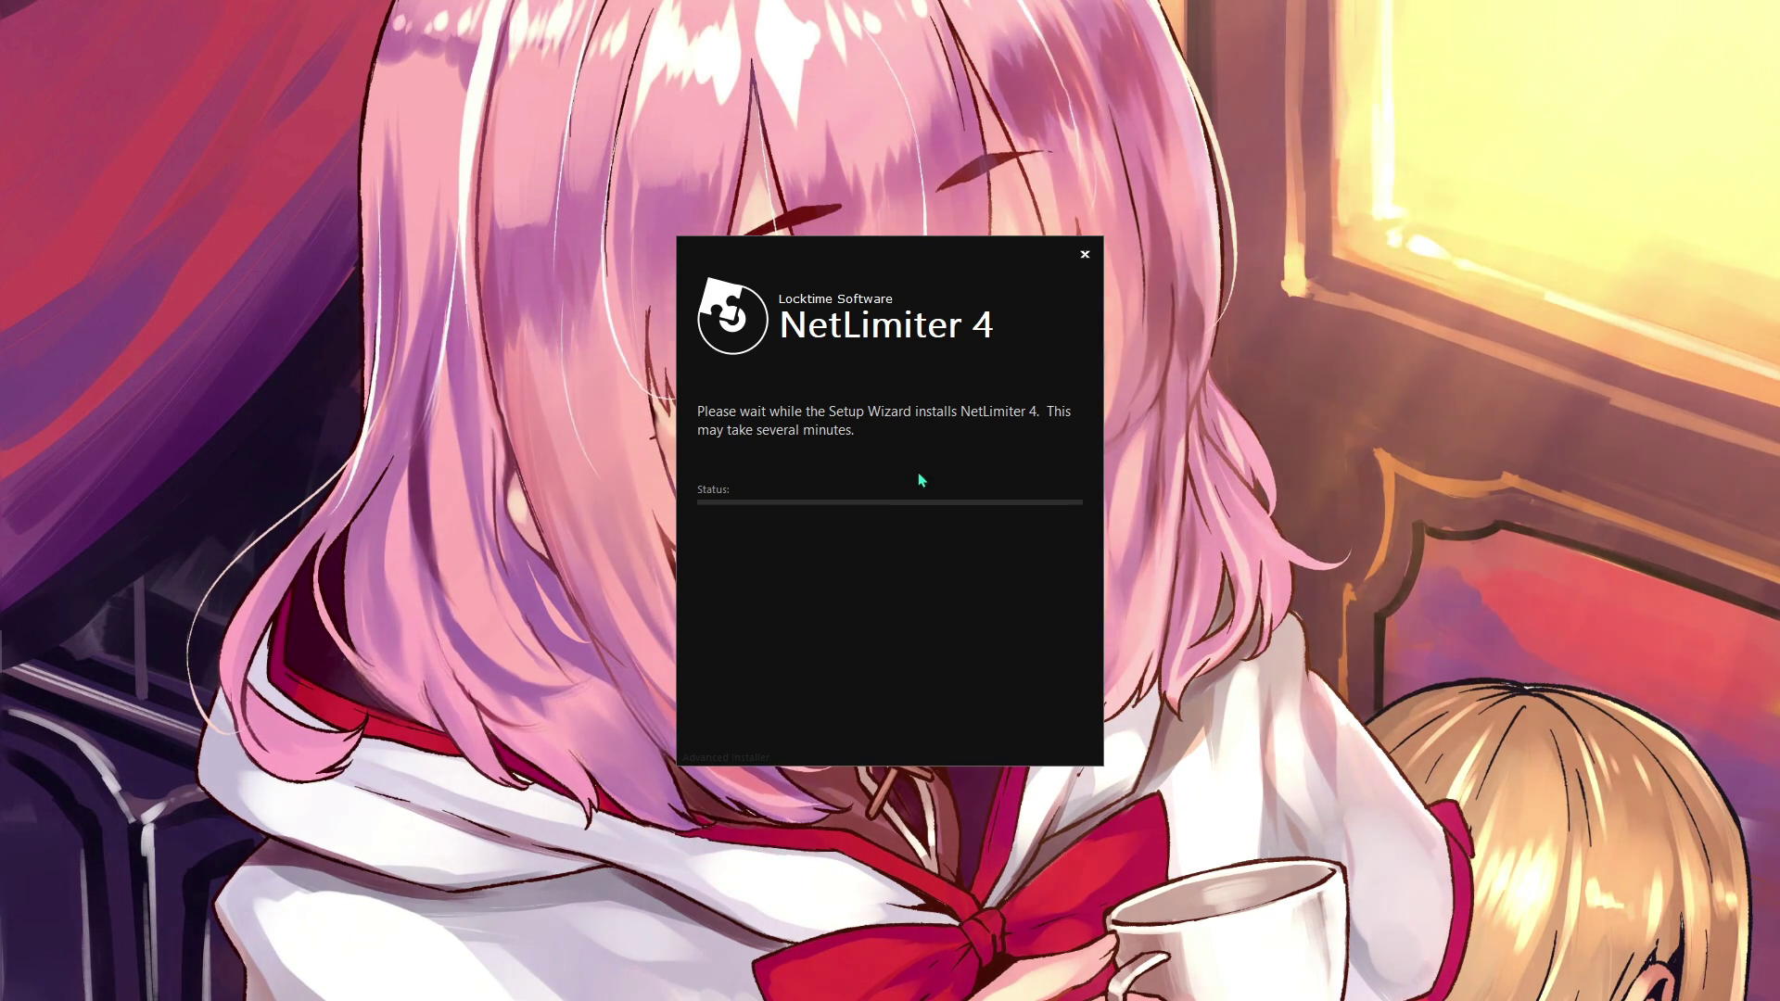
pyautogui.click(920, 592)
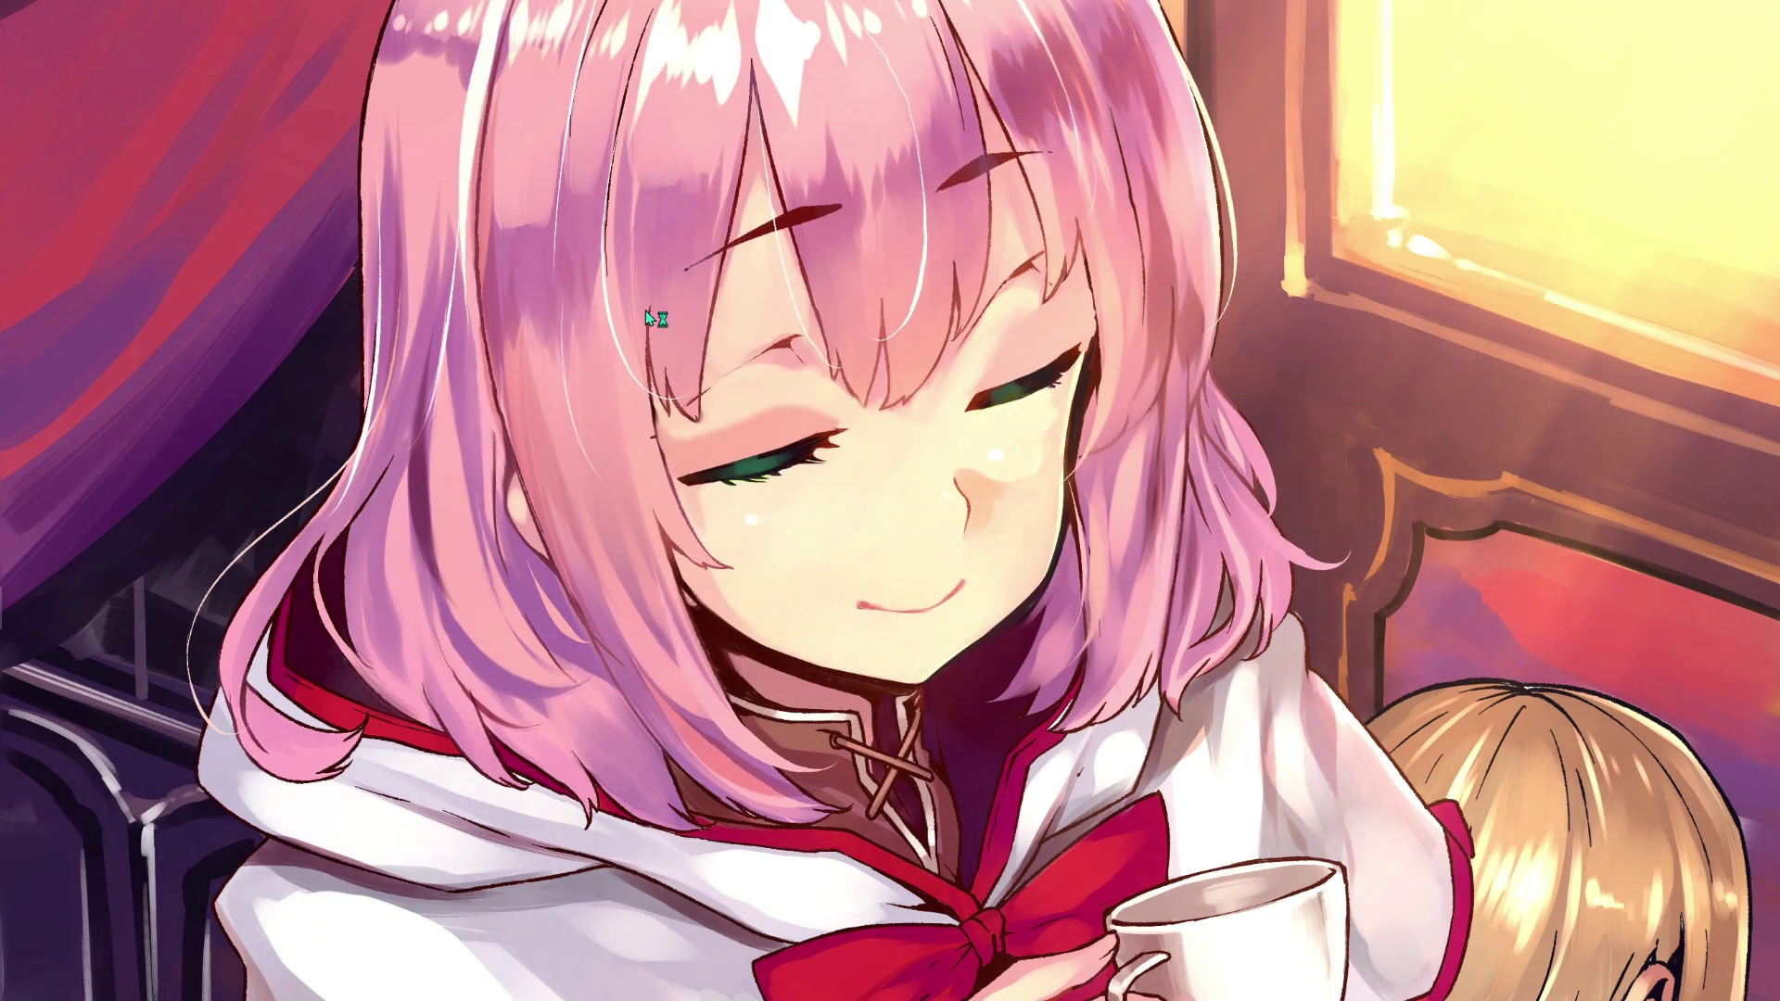
# Switch to the NetLimiter 4 window
pyautogui.hotkey('alt', 'Tab')
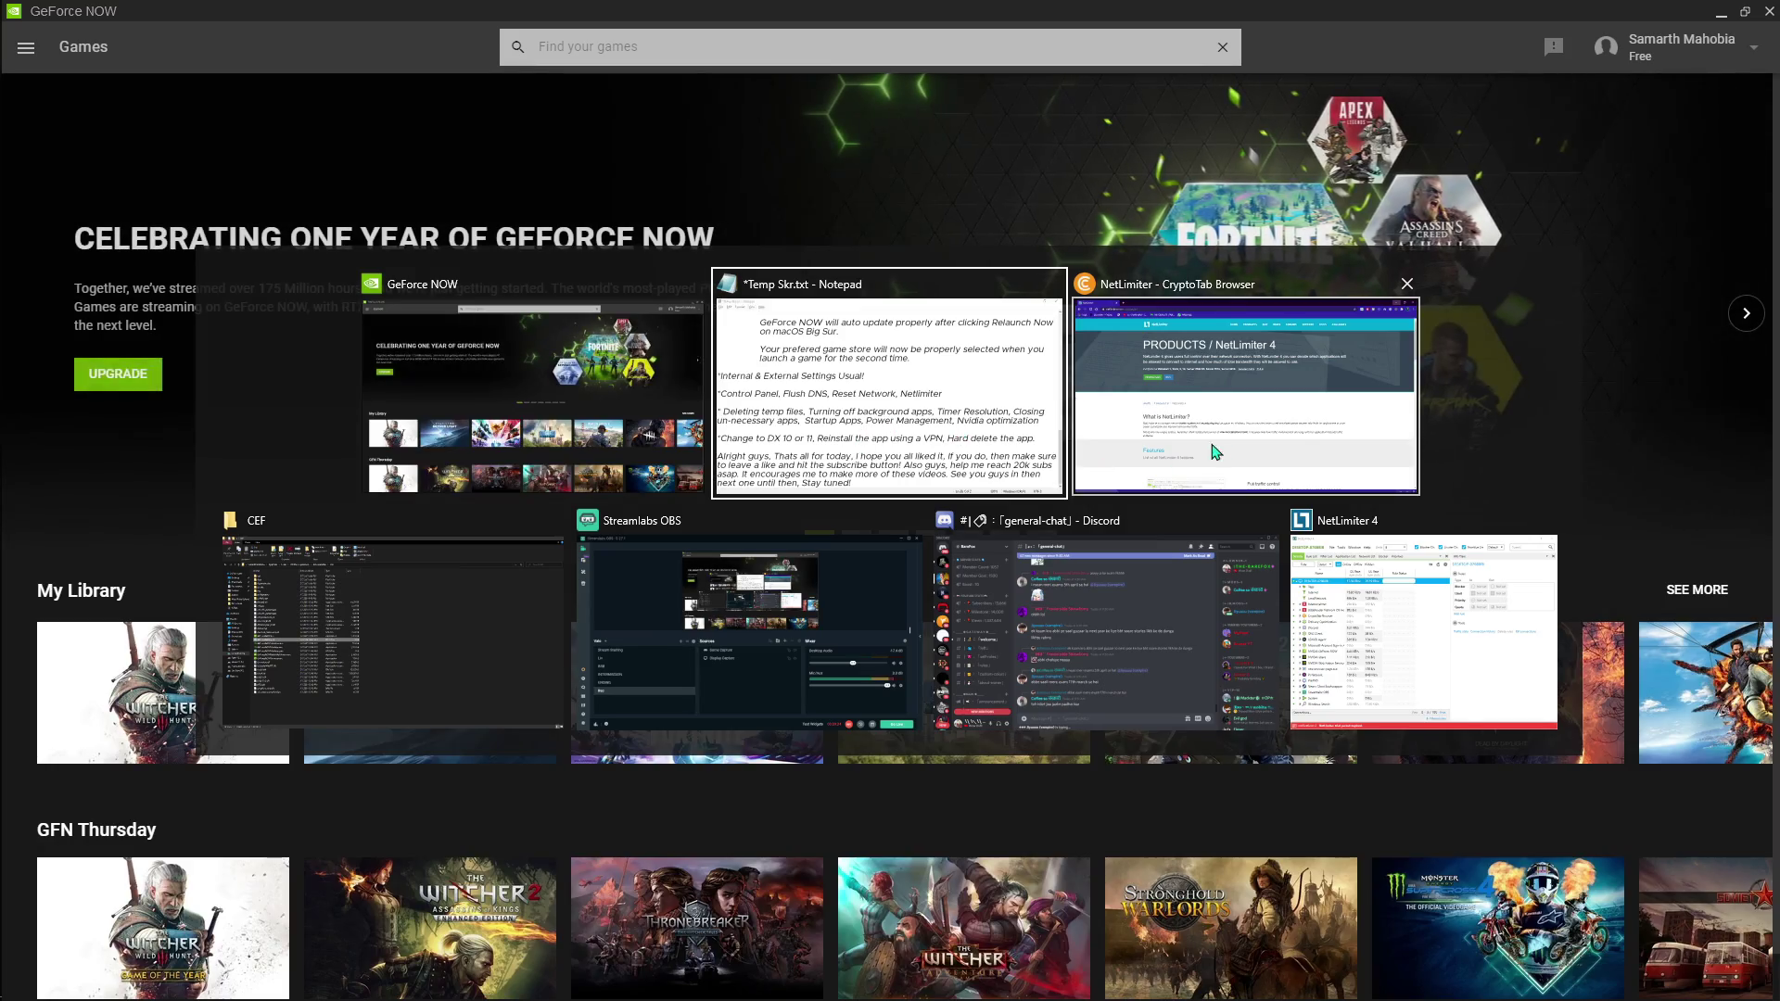
pyautogui.click(1185, 439)
pyautogui.hotkey('alt', 'Tab')
pyautogui.hotkey('alt', 'Tab')
pyautogui.hotkey('alt', 'Tab')
pyautogui.hotkey('alt', 'Tab')
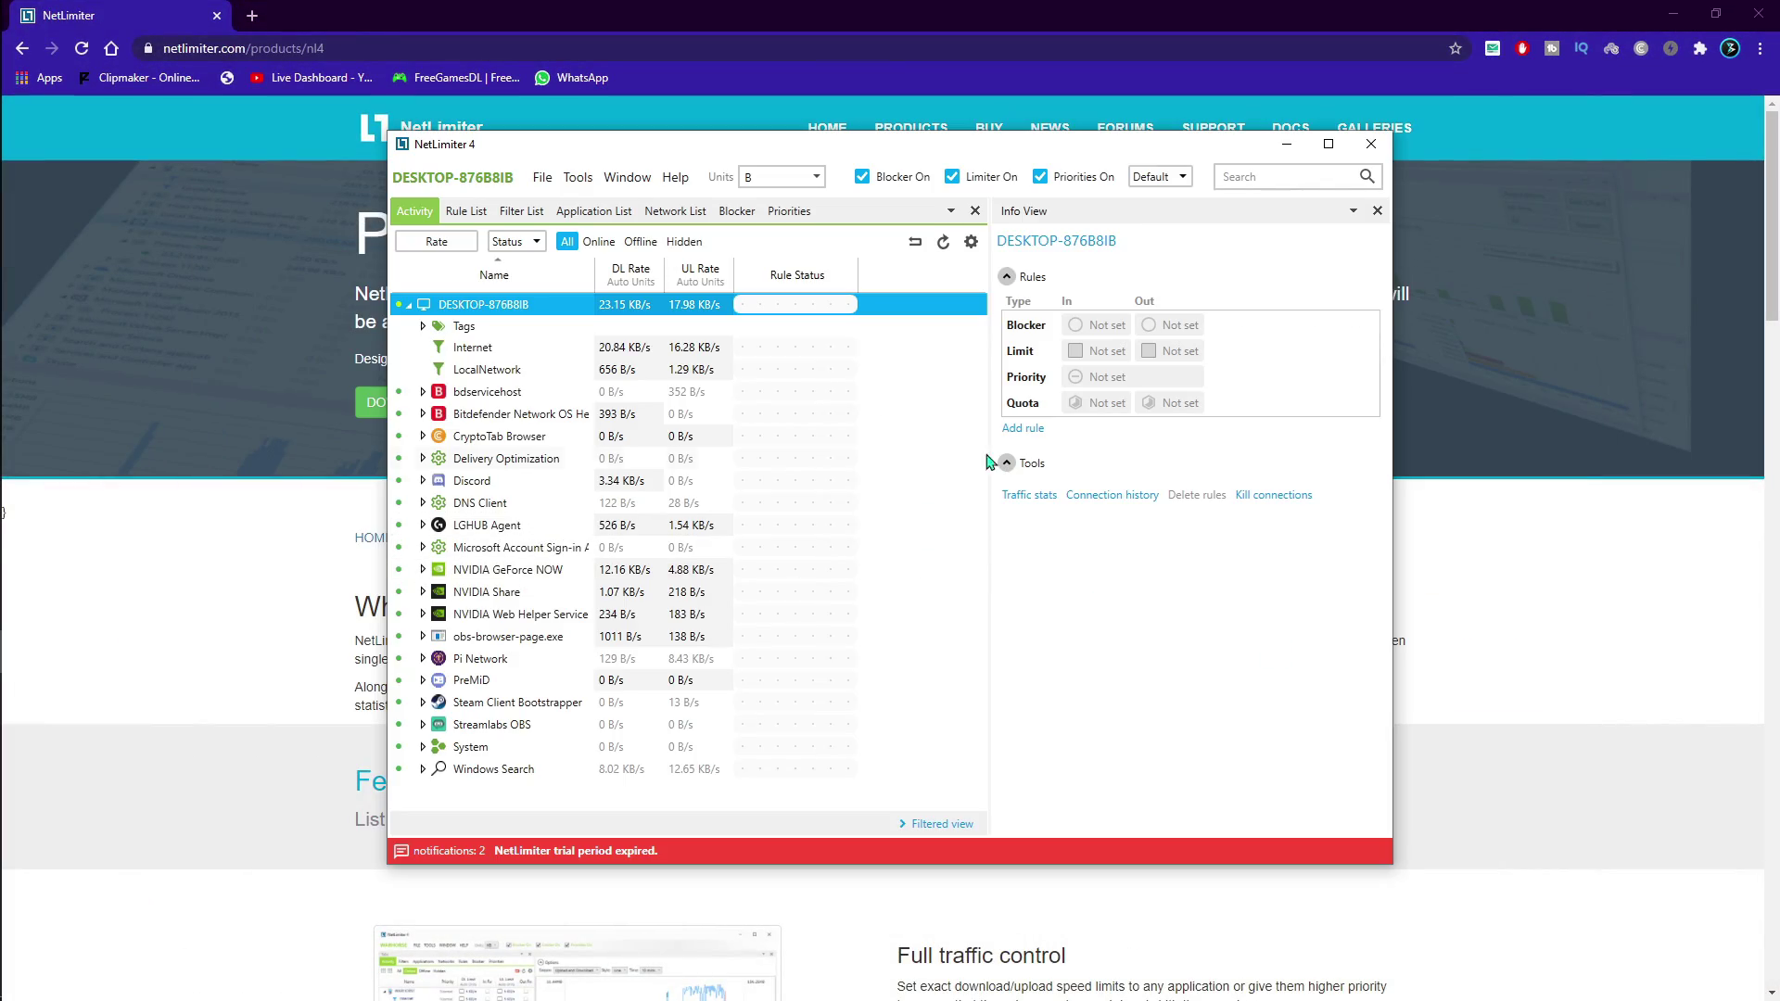
# Draft a High priority rule for NVIDIA GeForce NOW in NetLimiter, discard it, and close the NetLimiter window
pyautogui.click(519, 572)
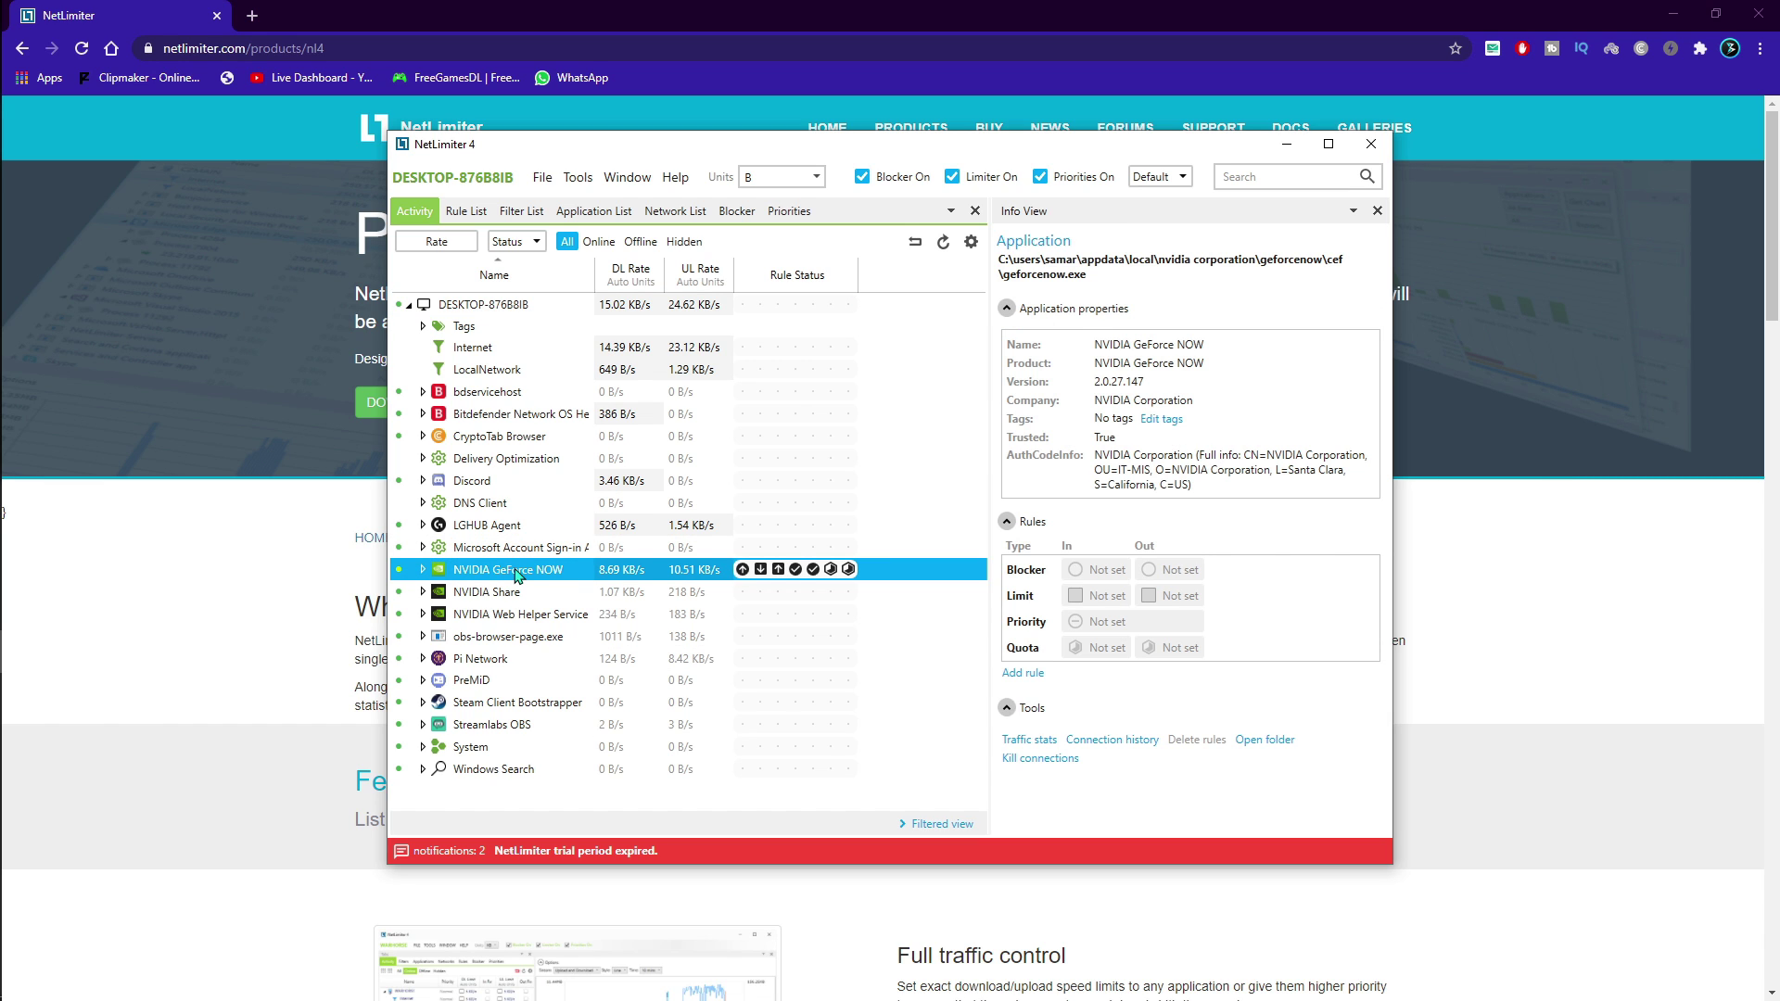
pyautogui.rightClick(647, 574)
pyautogui.rightClick(576, 599)
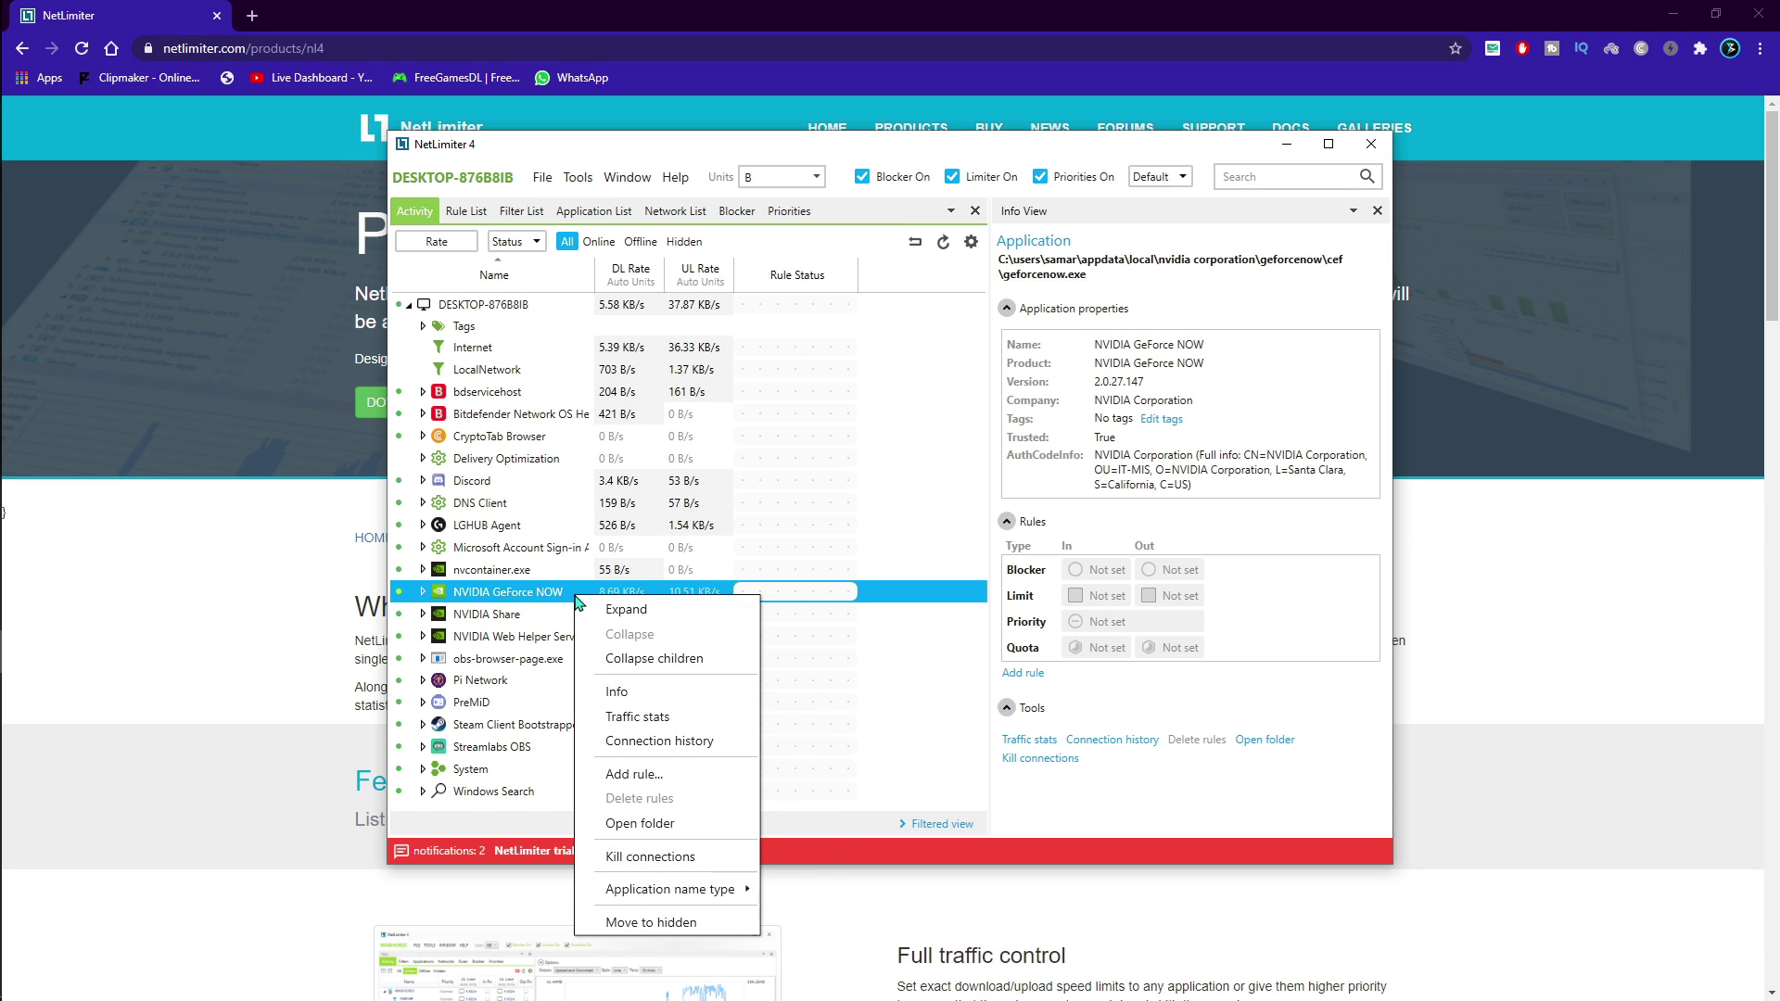
pyautogui.click(656, 782)
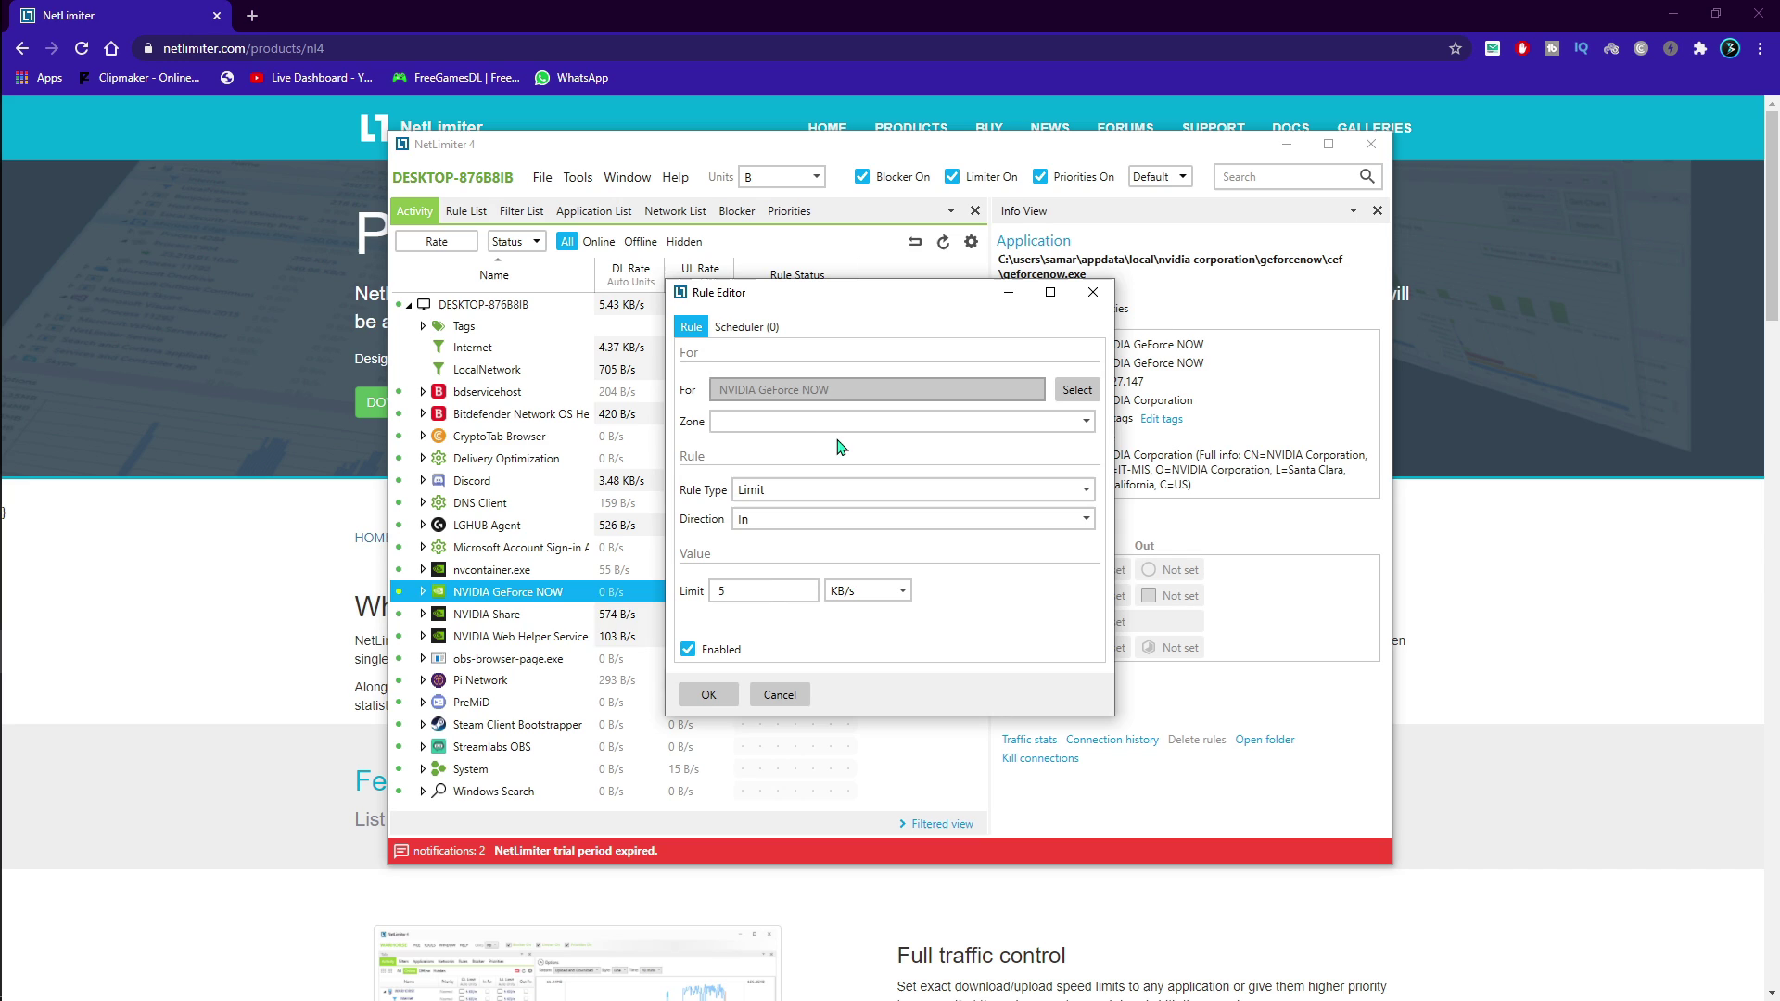
pyautogui.click(800, 501)
pyautogui.click(798, 497)
pyautogui.click(795, 494)
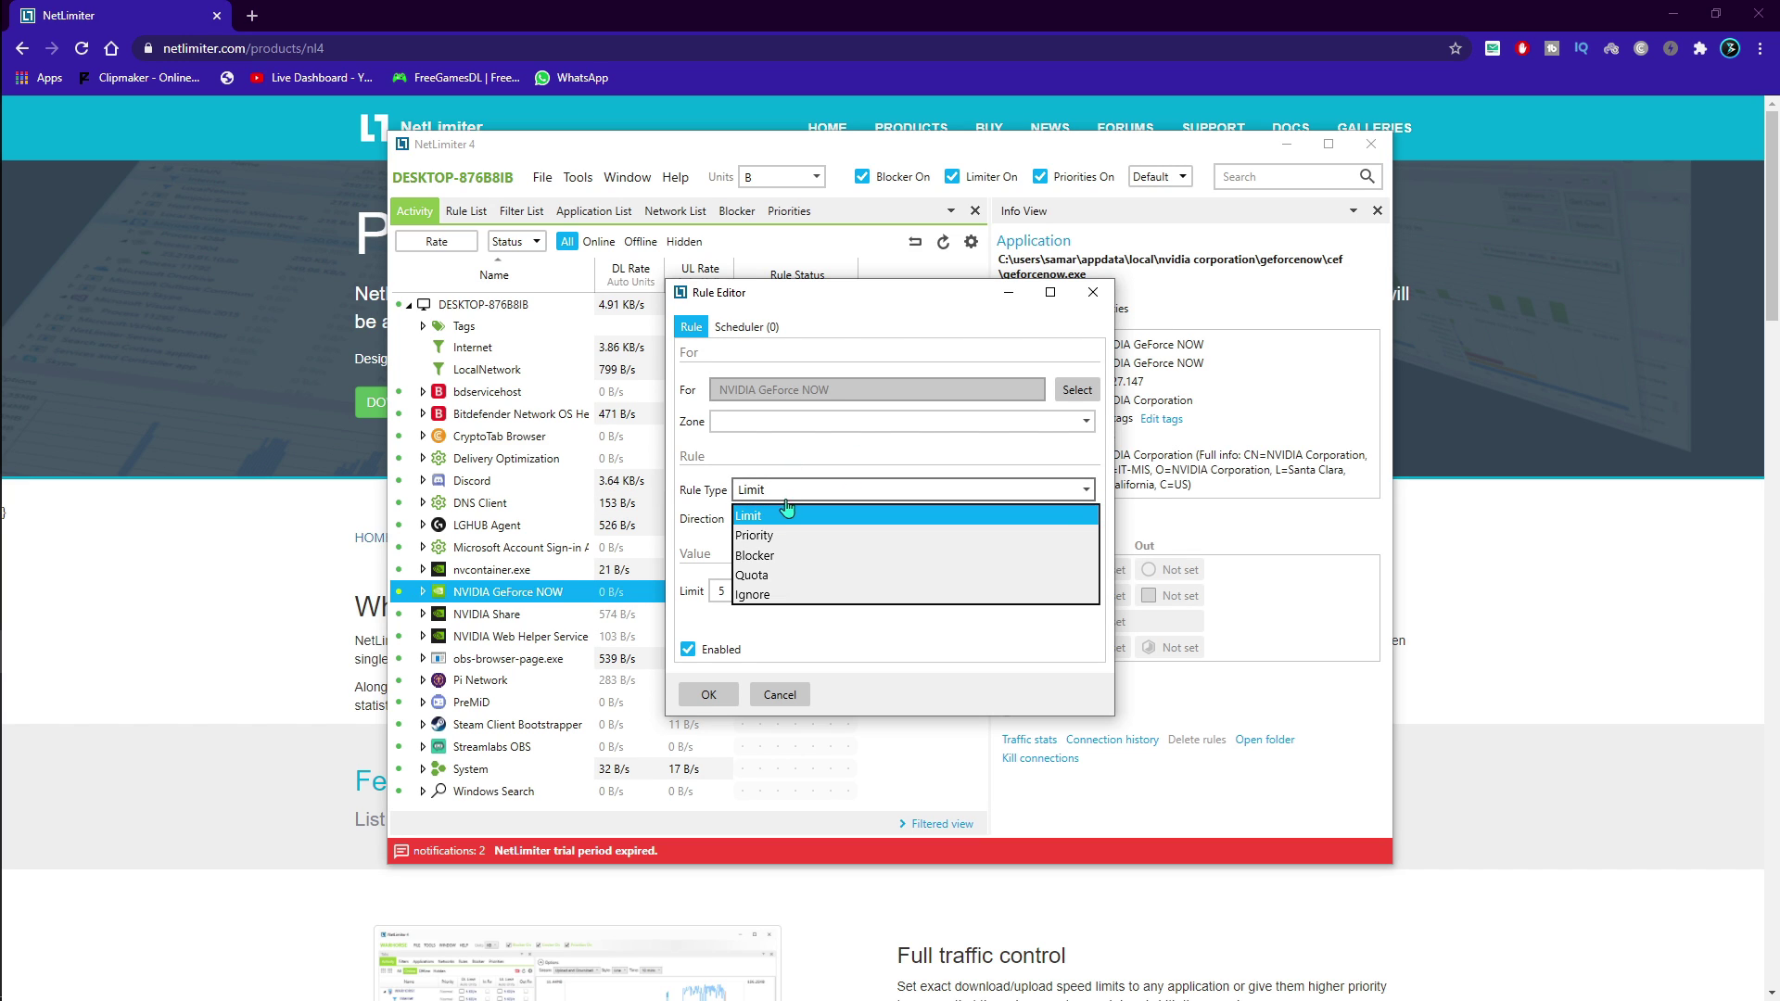
pyautogui.click(769, 538)
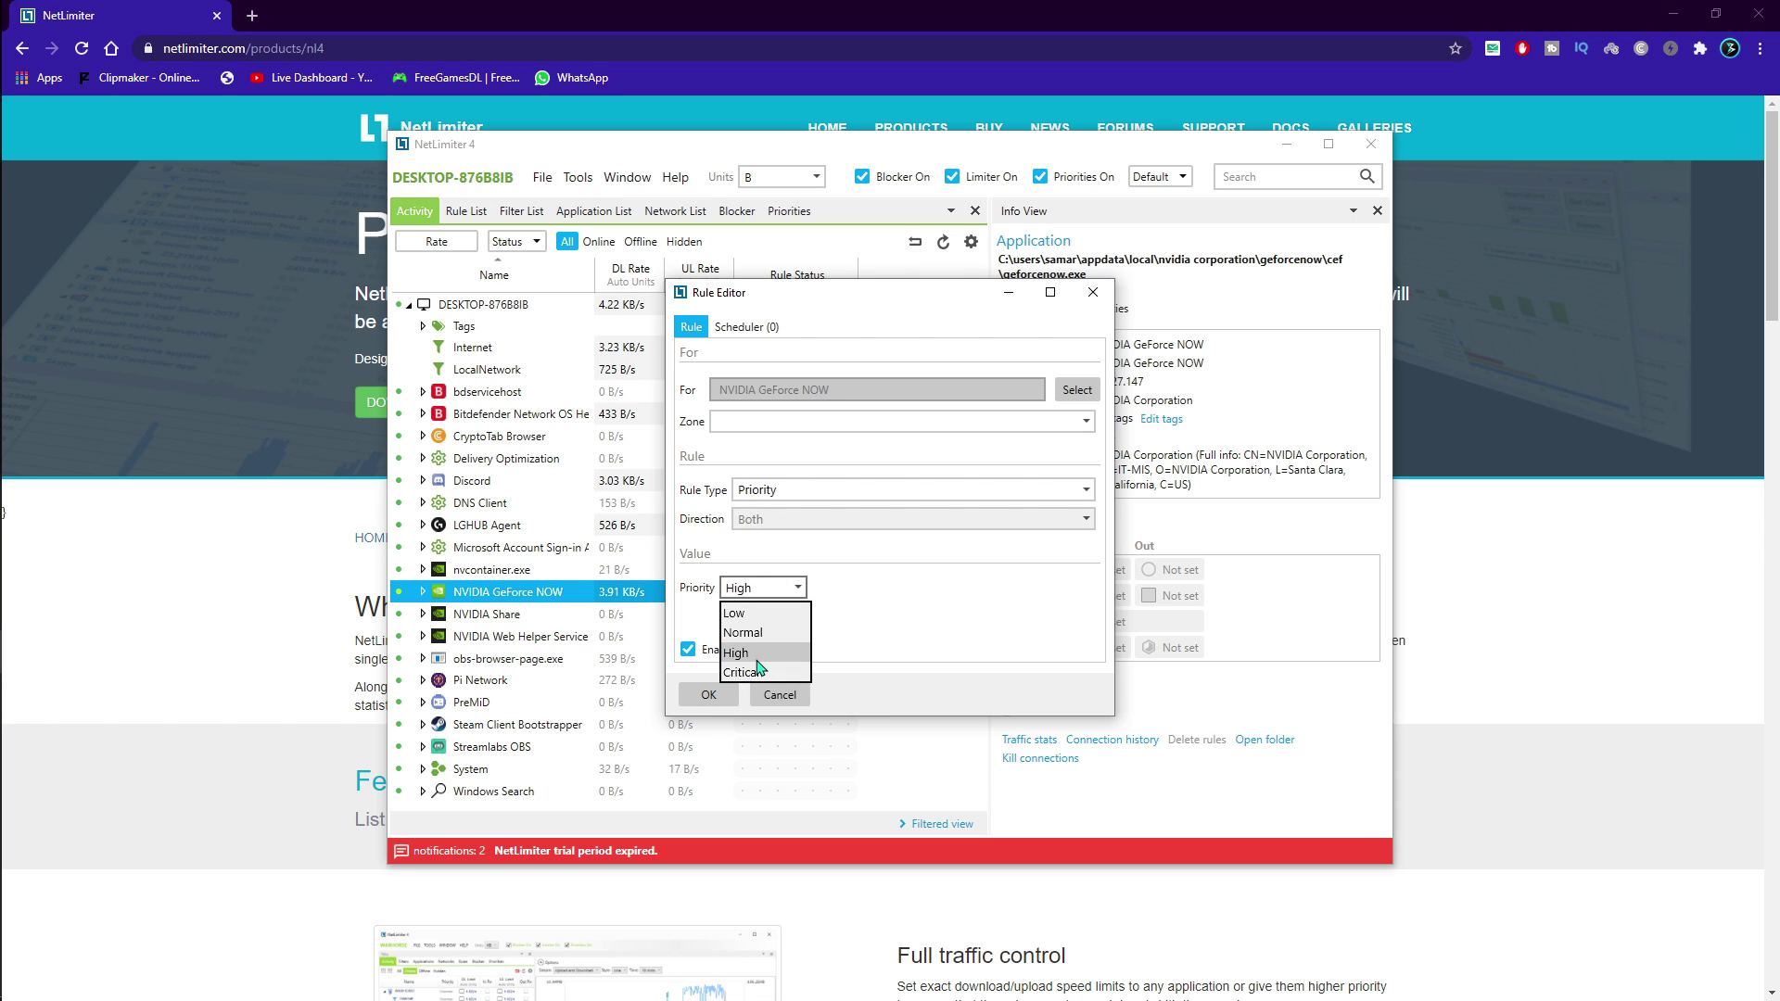
pyautogui.click(757, 656)
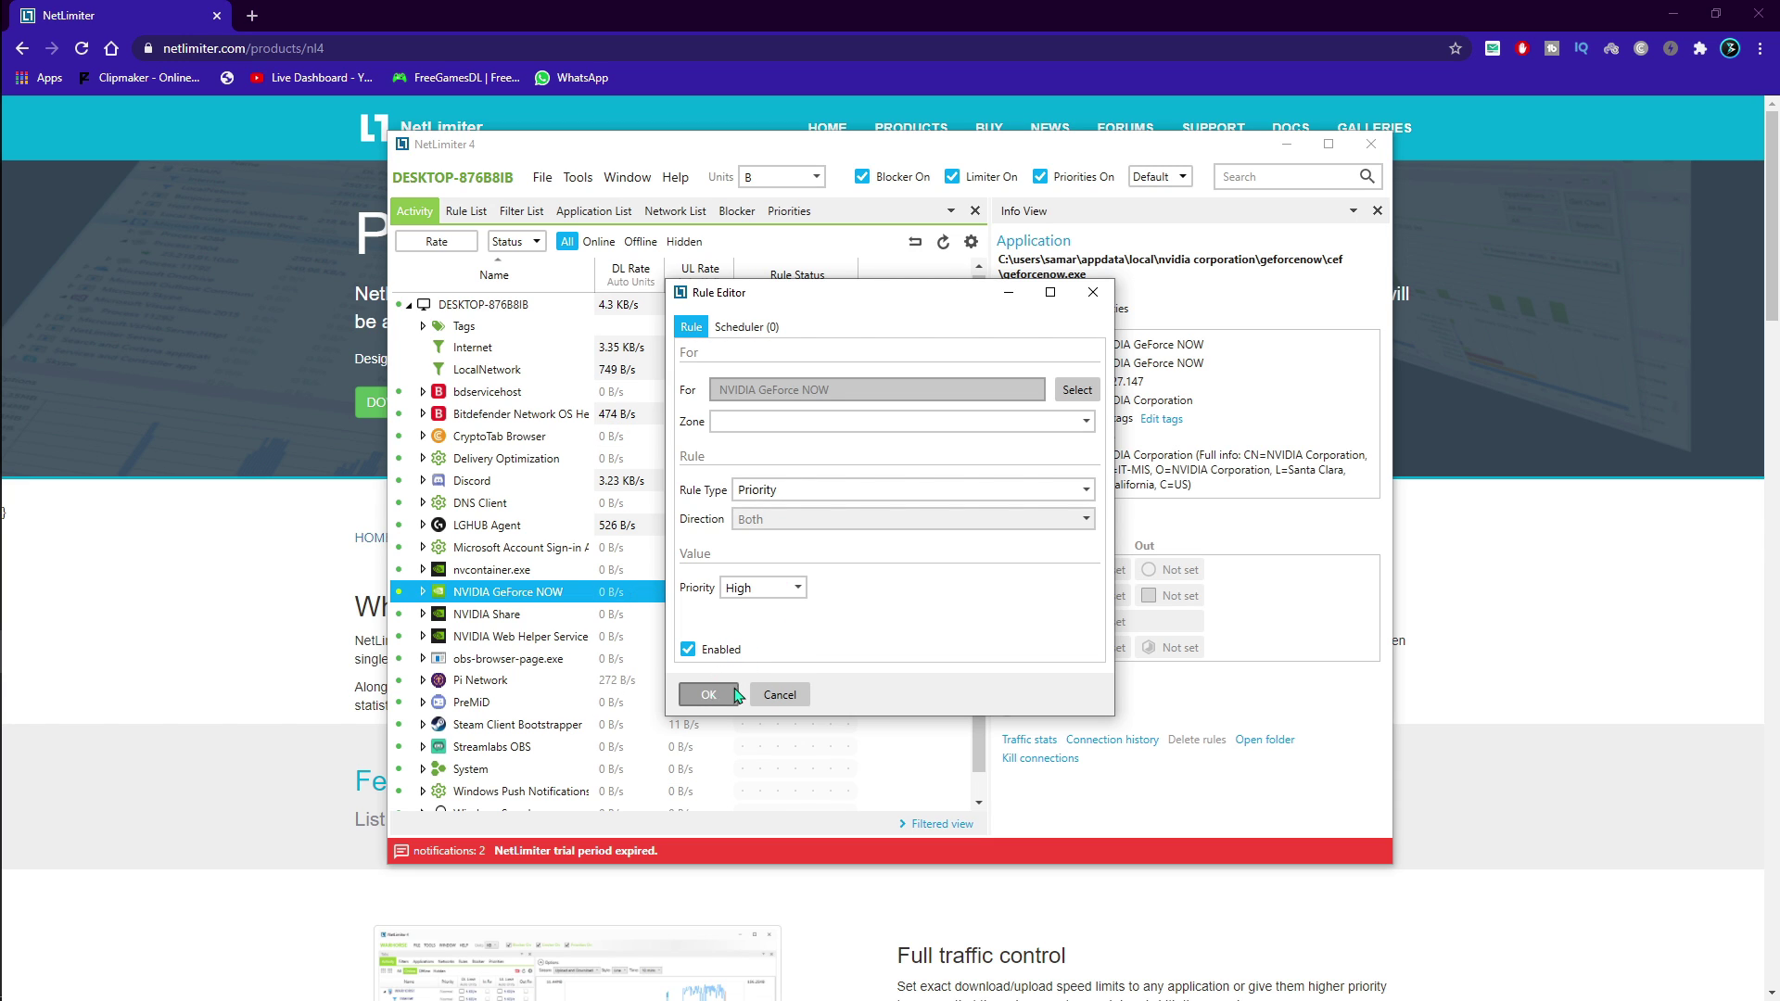
pyautogui.click(1093, 292)
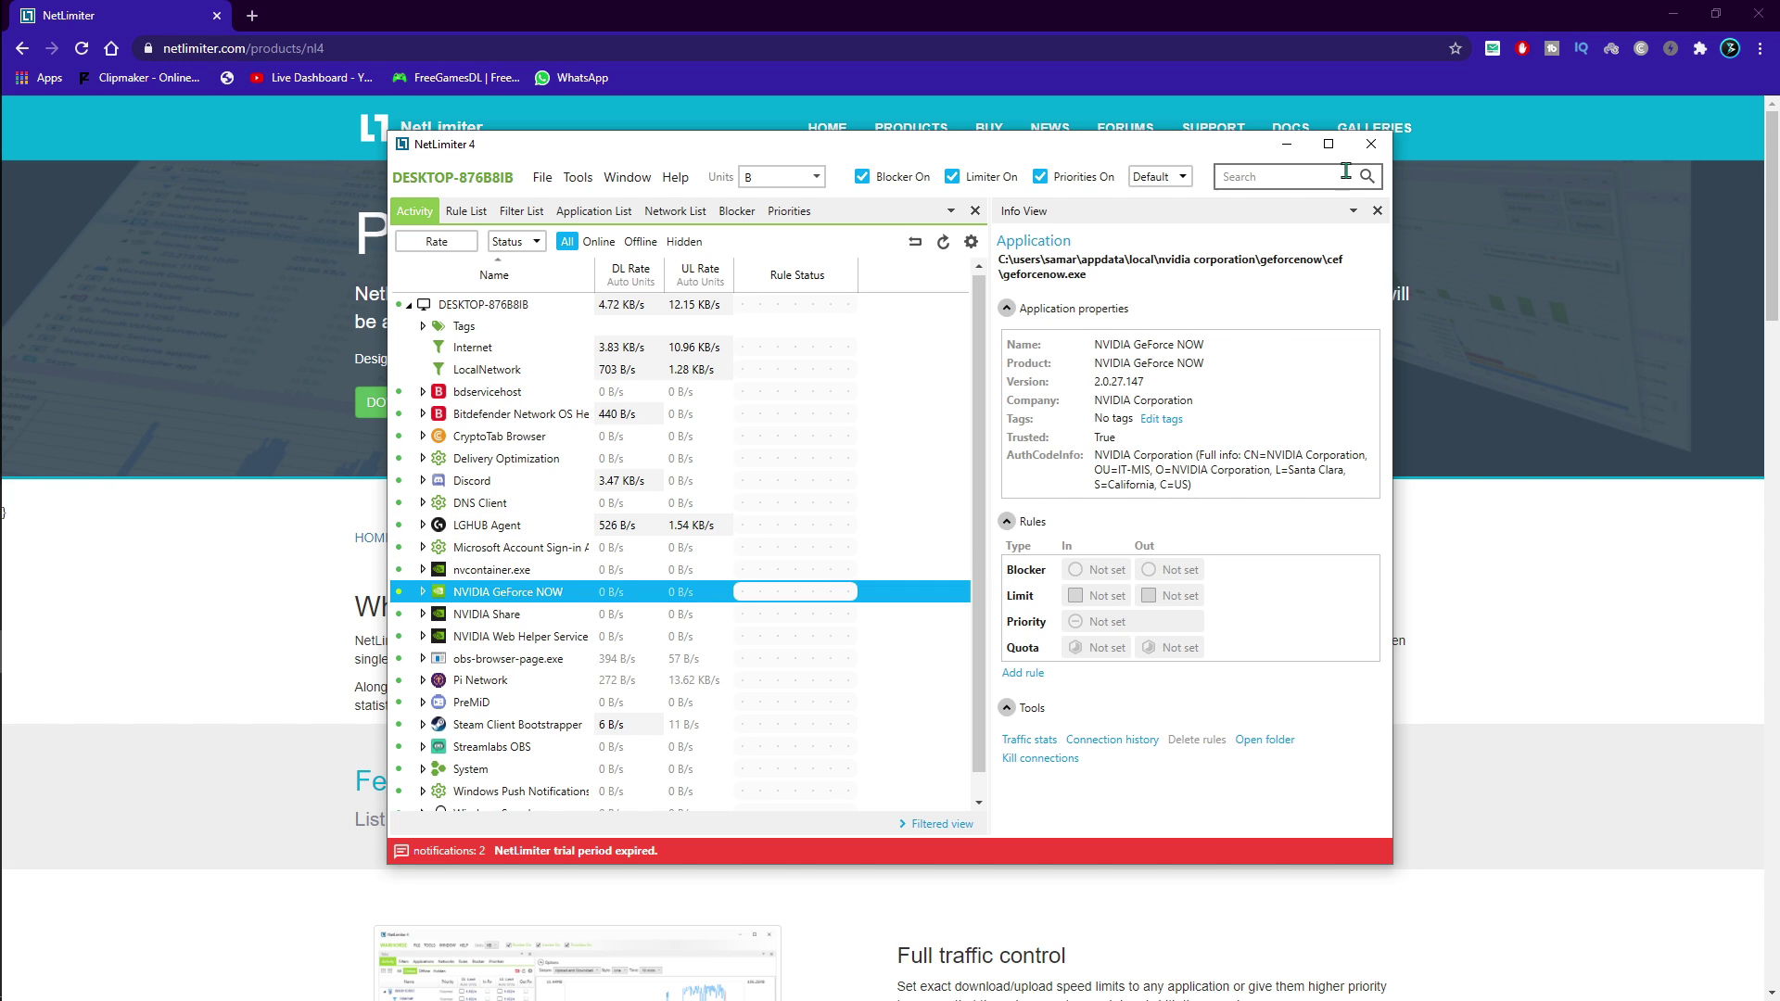
pyautogui.click(1370, 148)
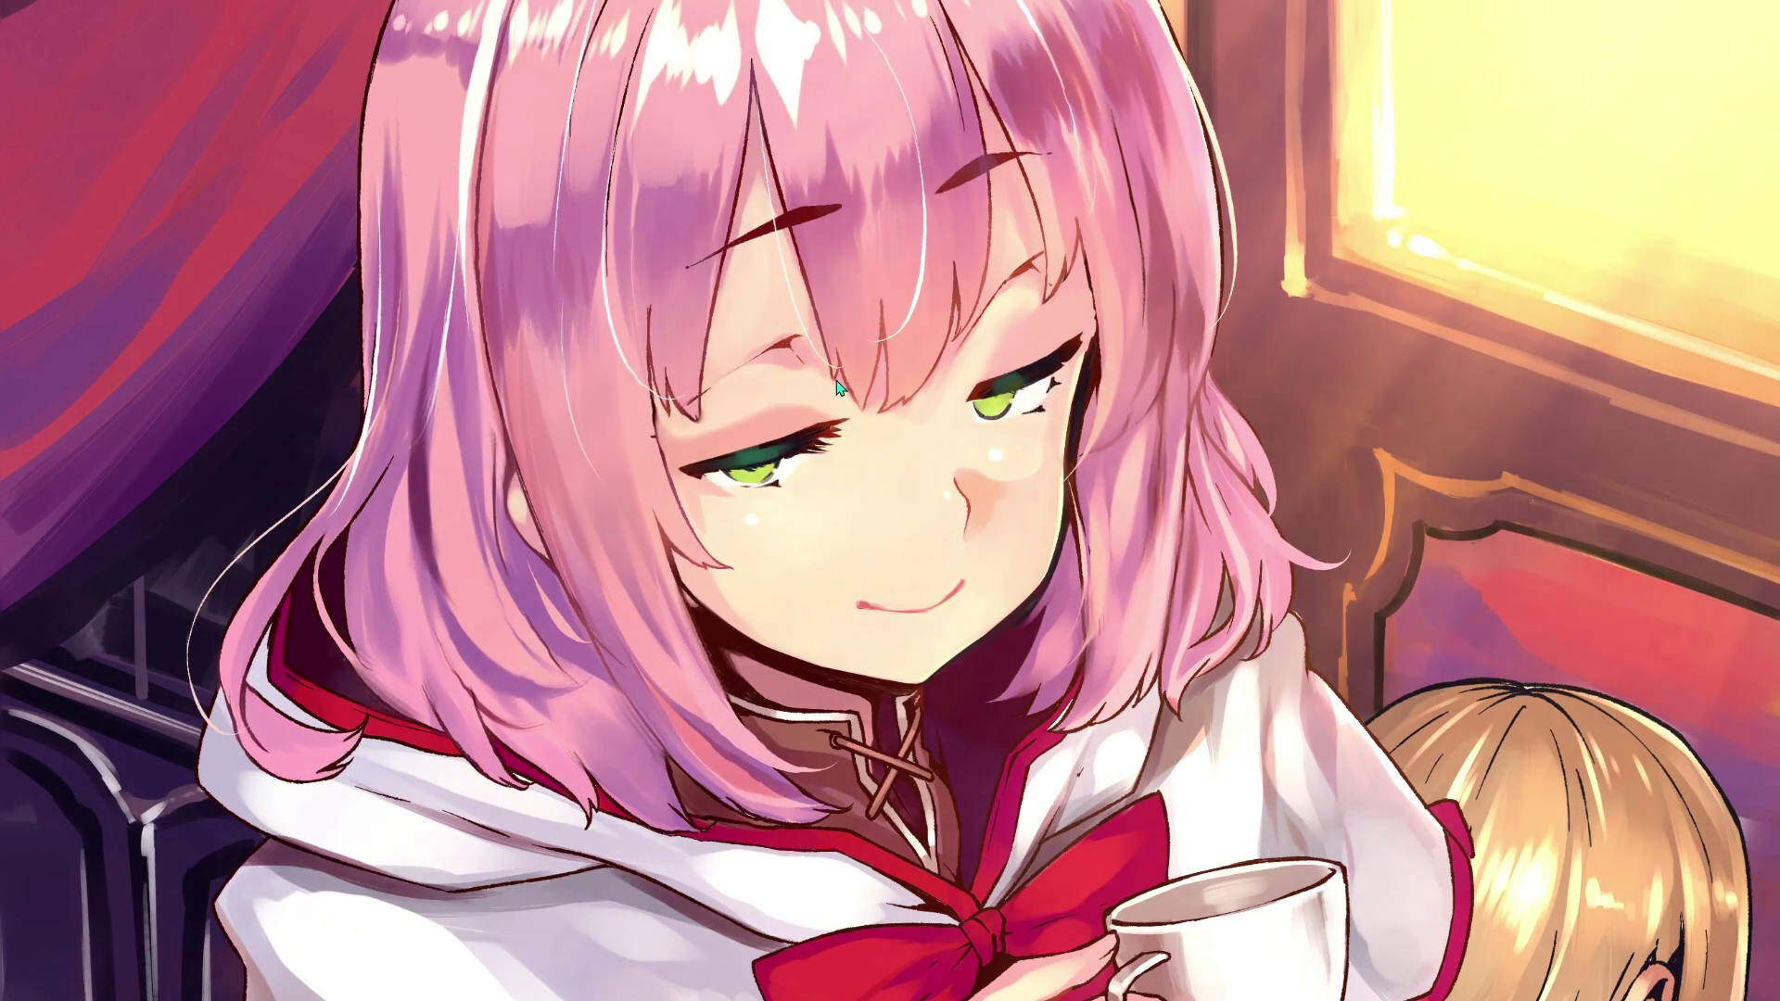
# Open the user's temporary files folder by running %temp%
pyautogui.press('super')
pyautogui.press('super+r')
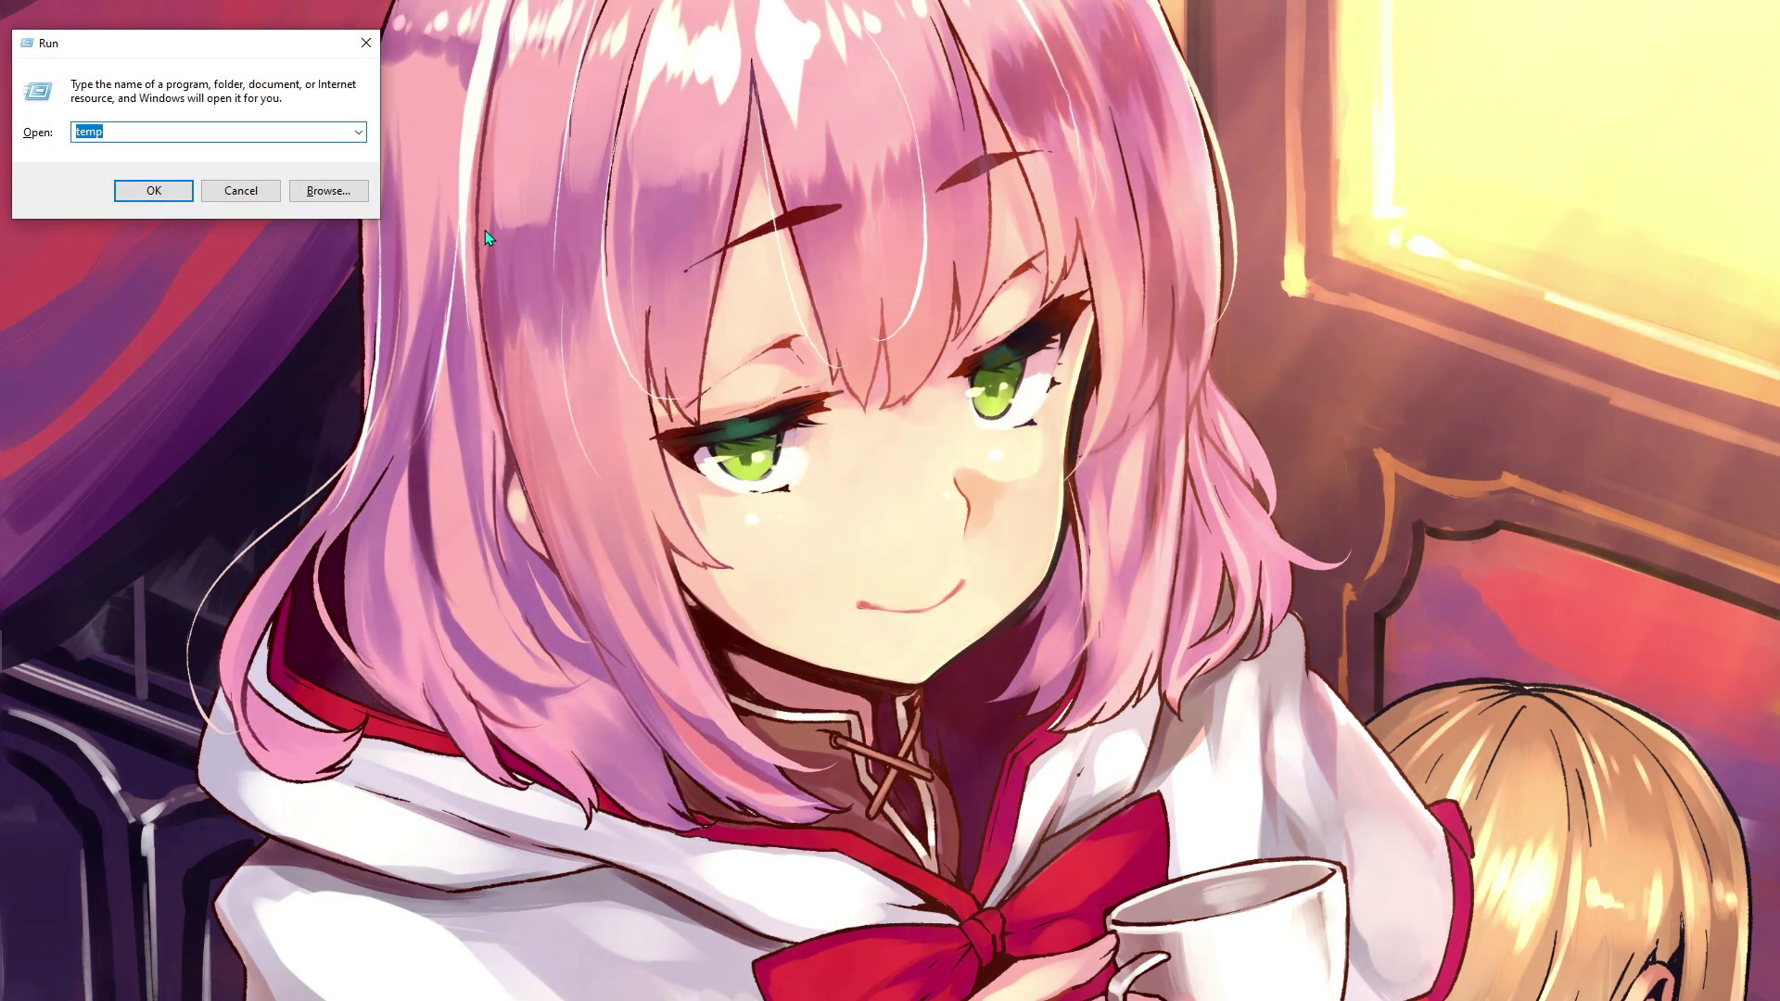
pyautogui.write('%temp$')
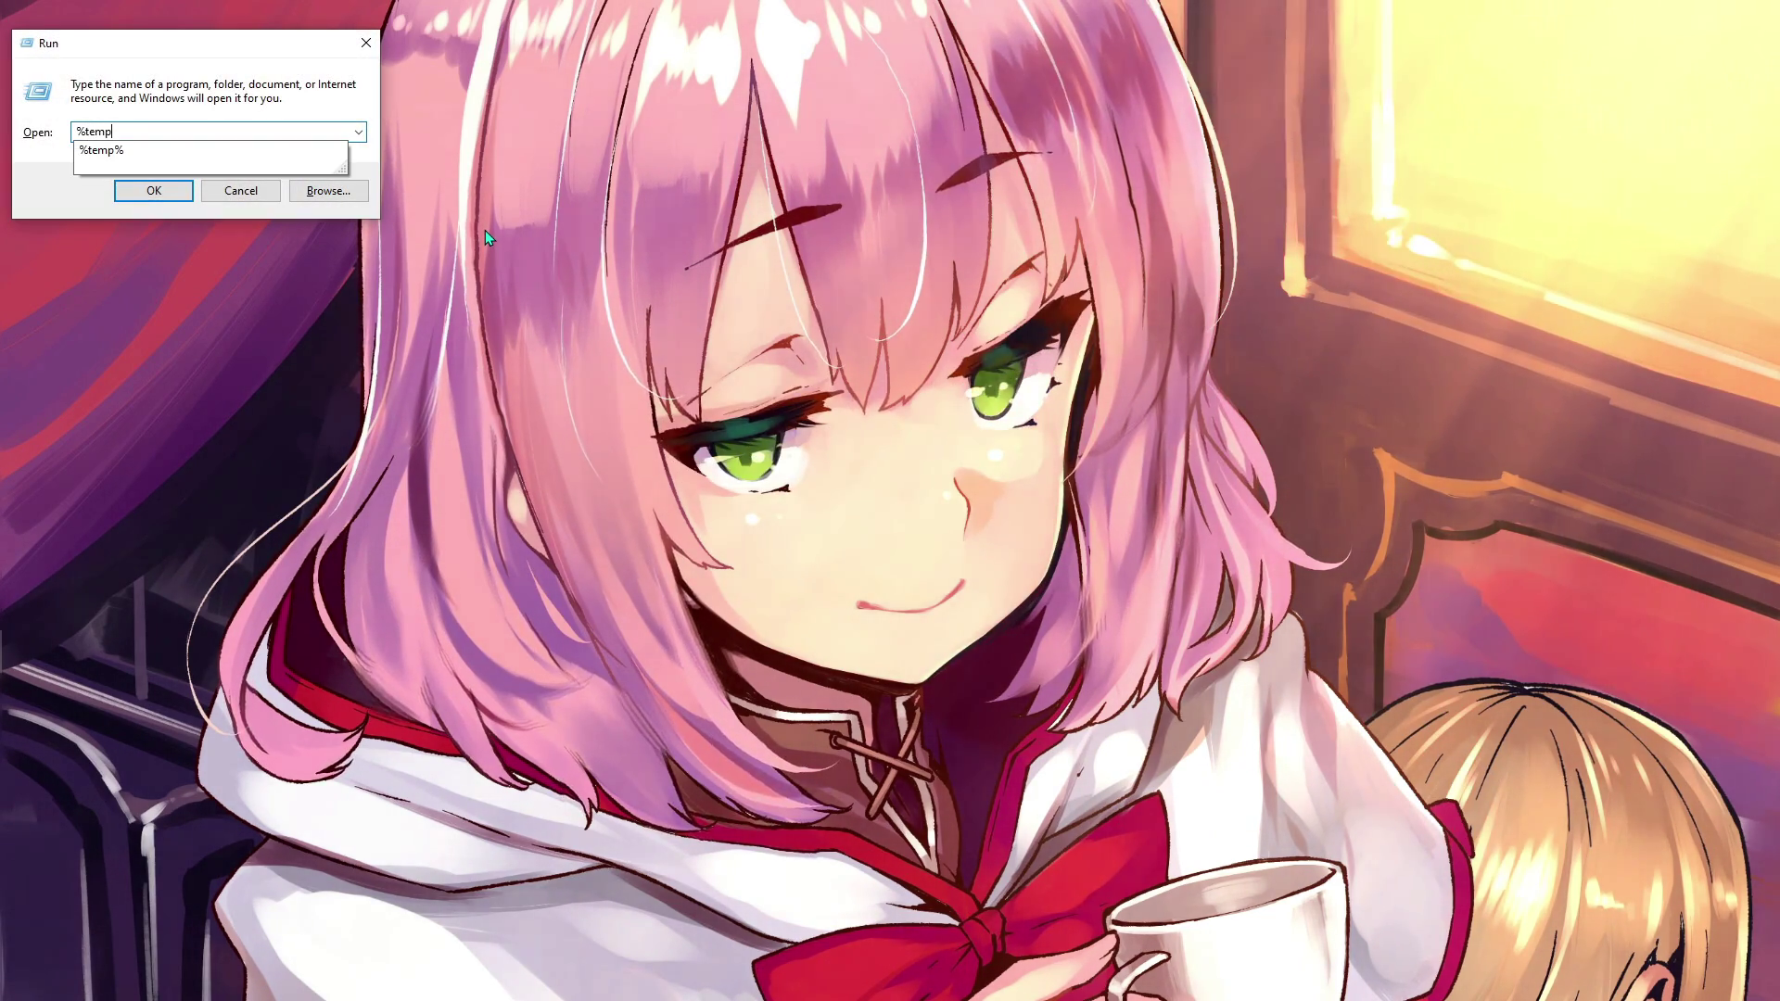
pyautogui.press('BackSpace')
pyautogui.write('%')
pyautogui.press('Return')
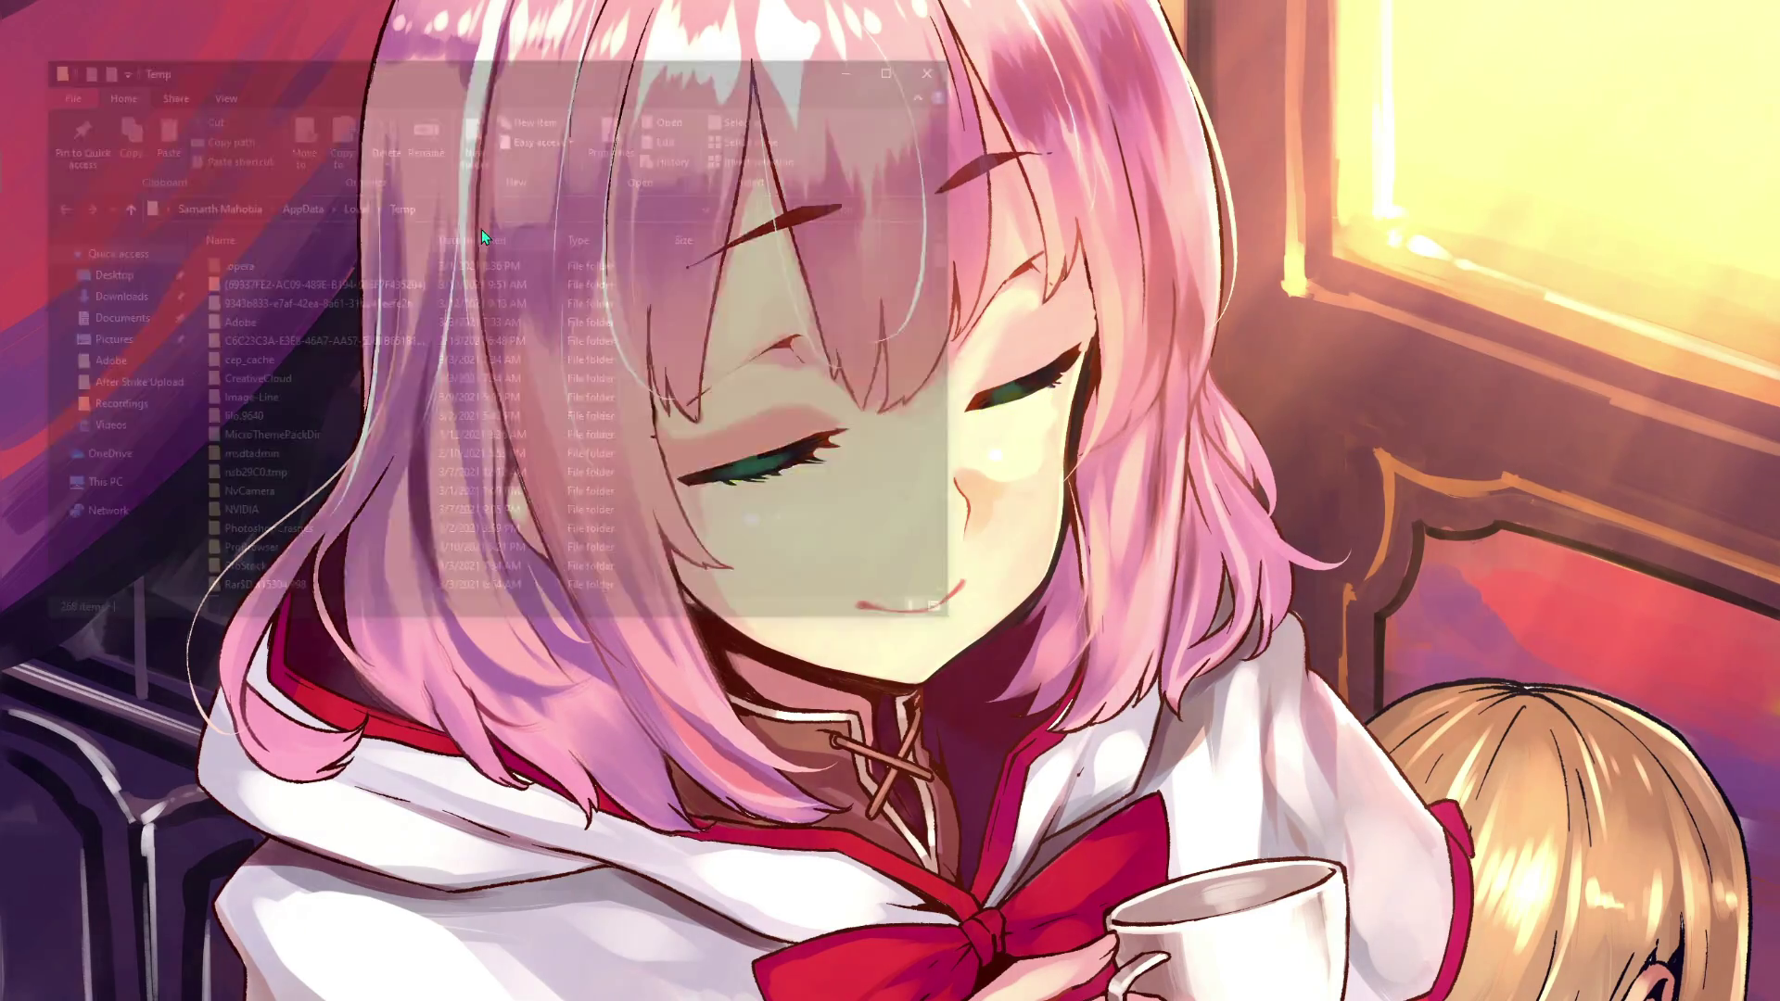
# Delete everything in the Temp folder, granting administrator permission and skipping all items in use, and return to the desktop
pyautogui.scroll(-15, 521, 280)
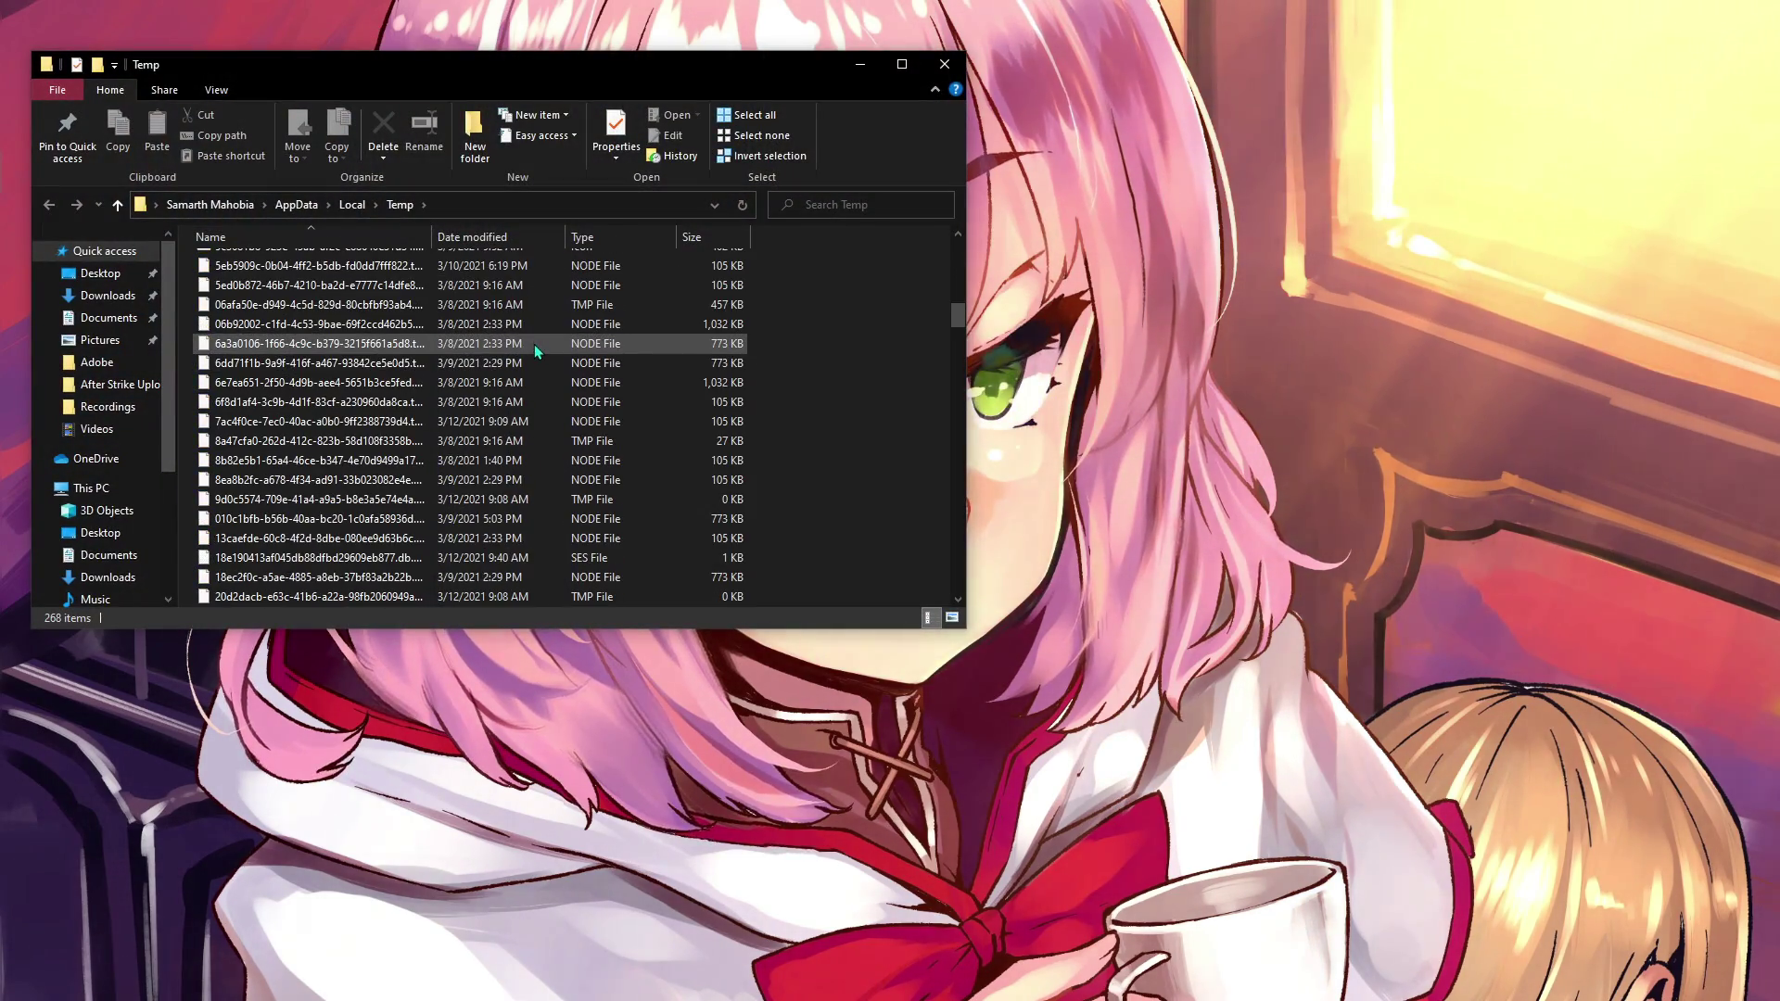
pyautogui.hotkey('ctrl', 'a')
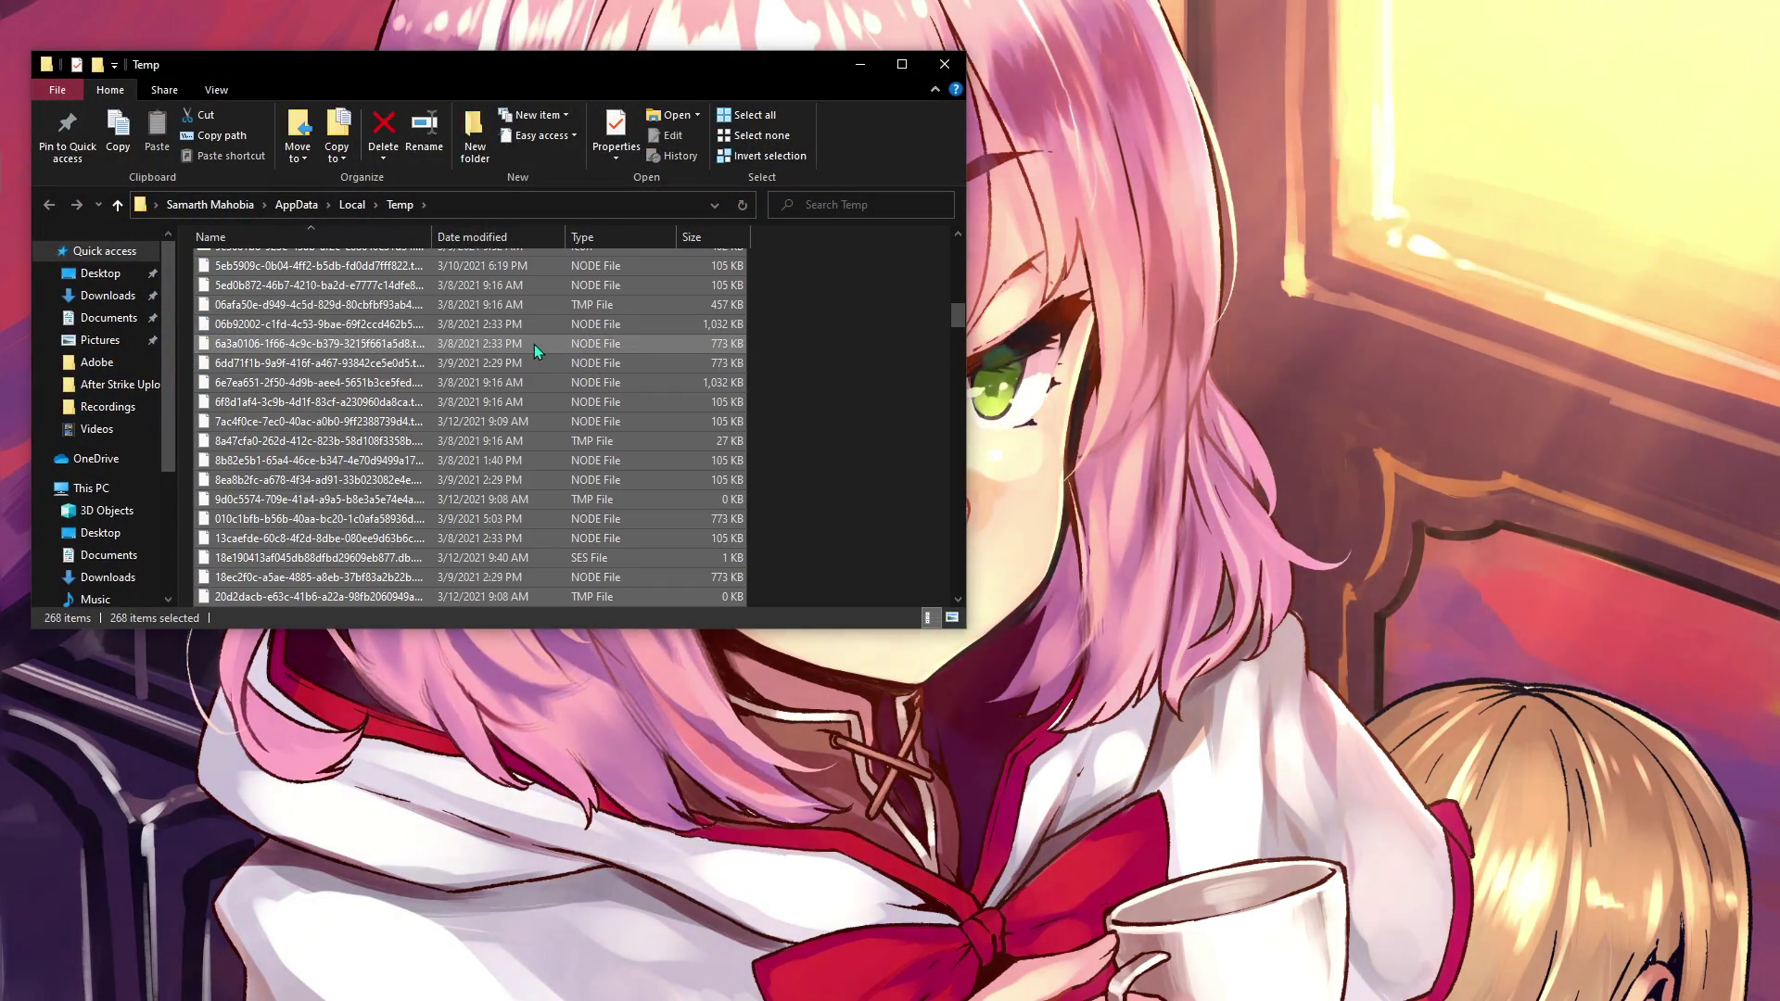
pyautogui.press('Delete')
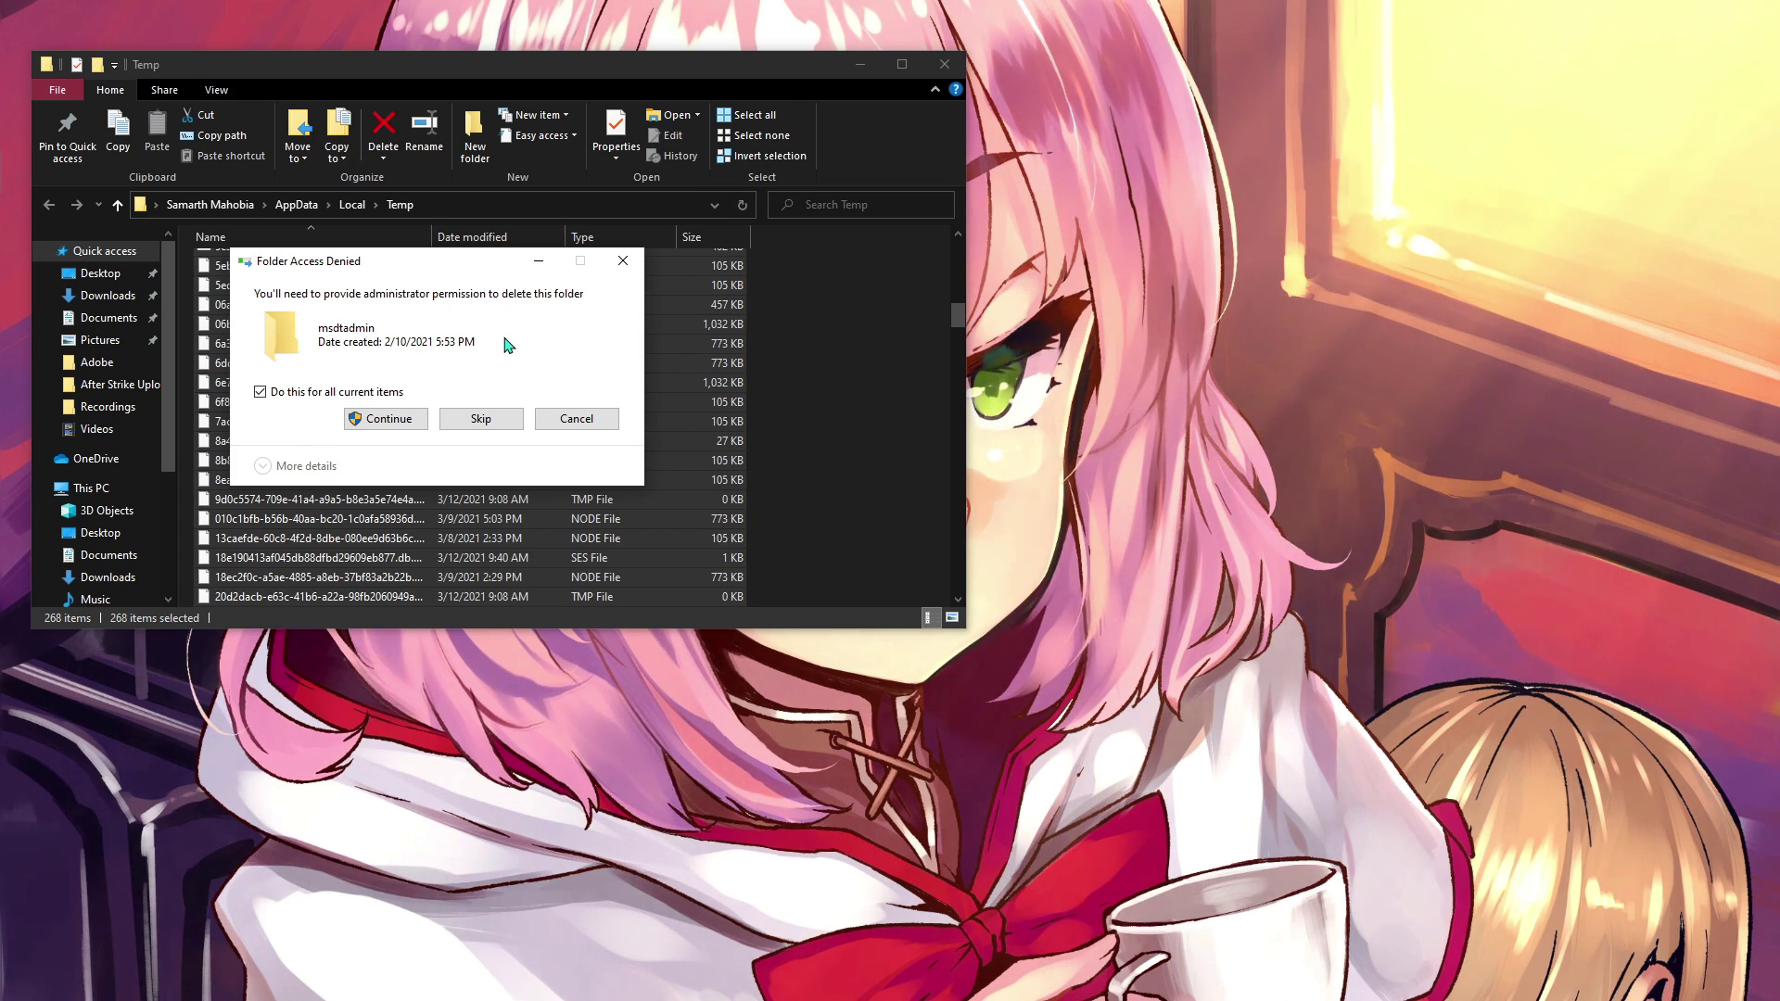
pyautogui.click(381, 416)
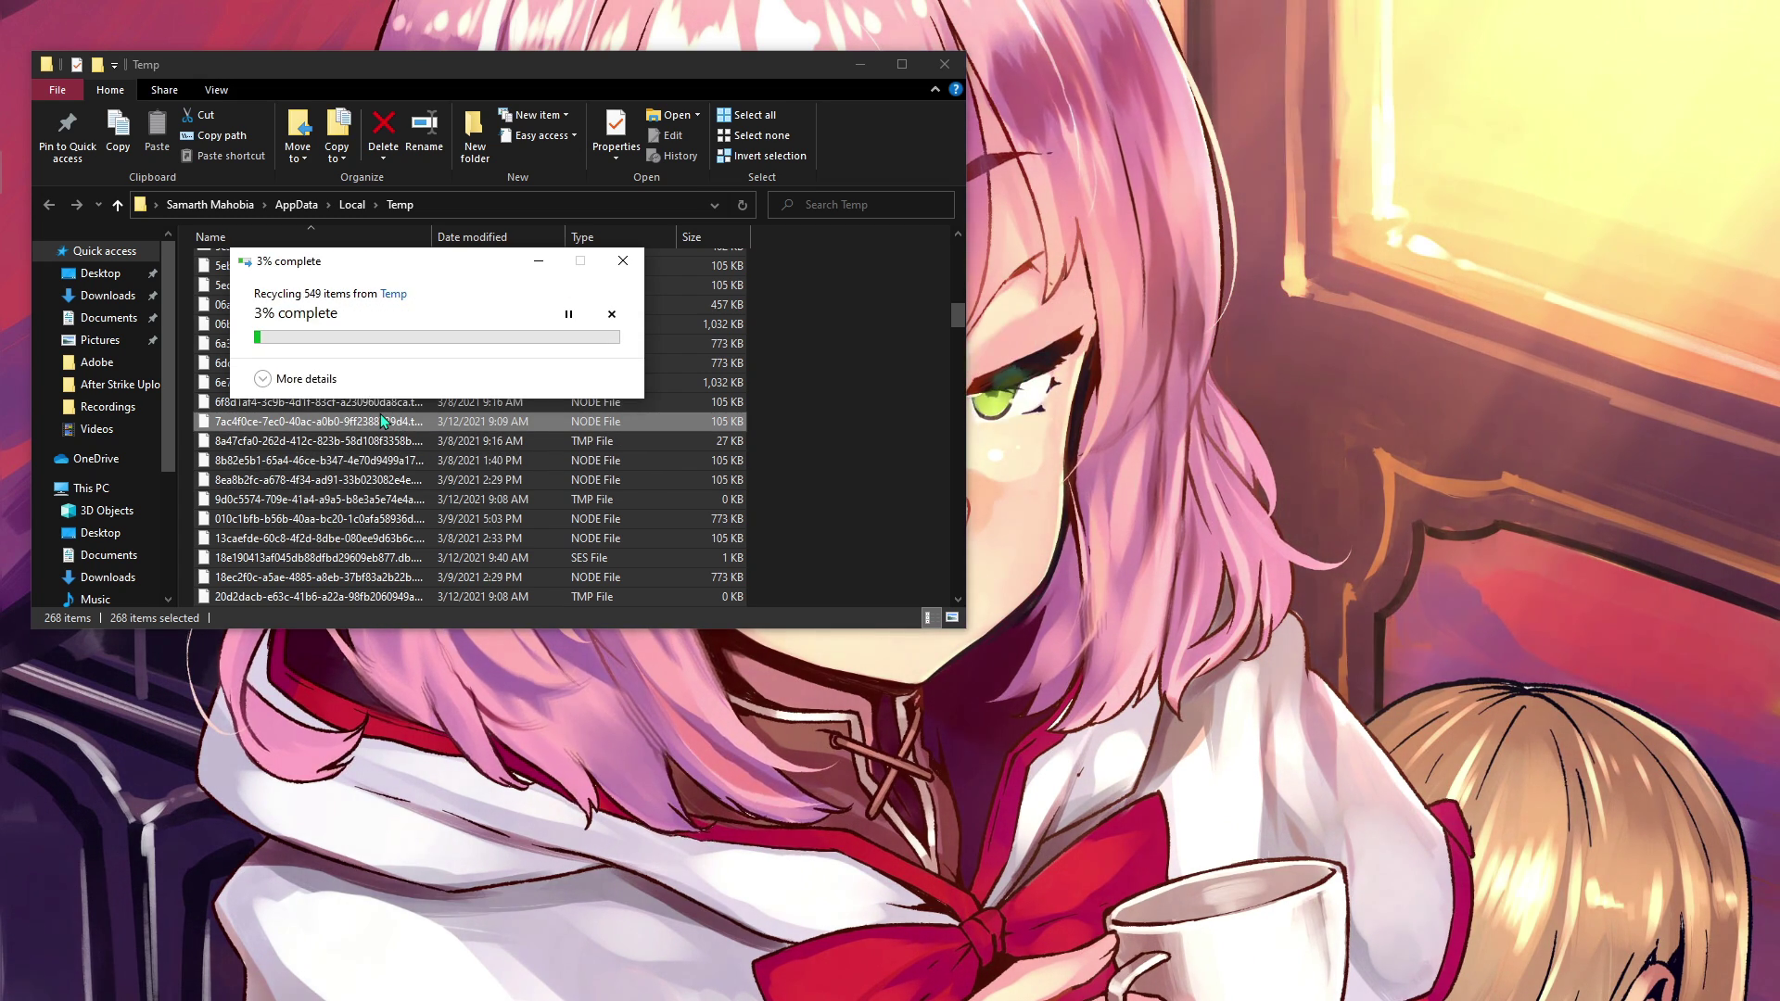
pyautogui.click(261, 433)
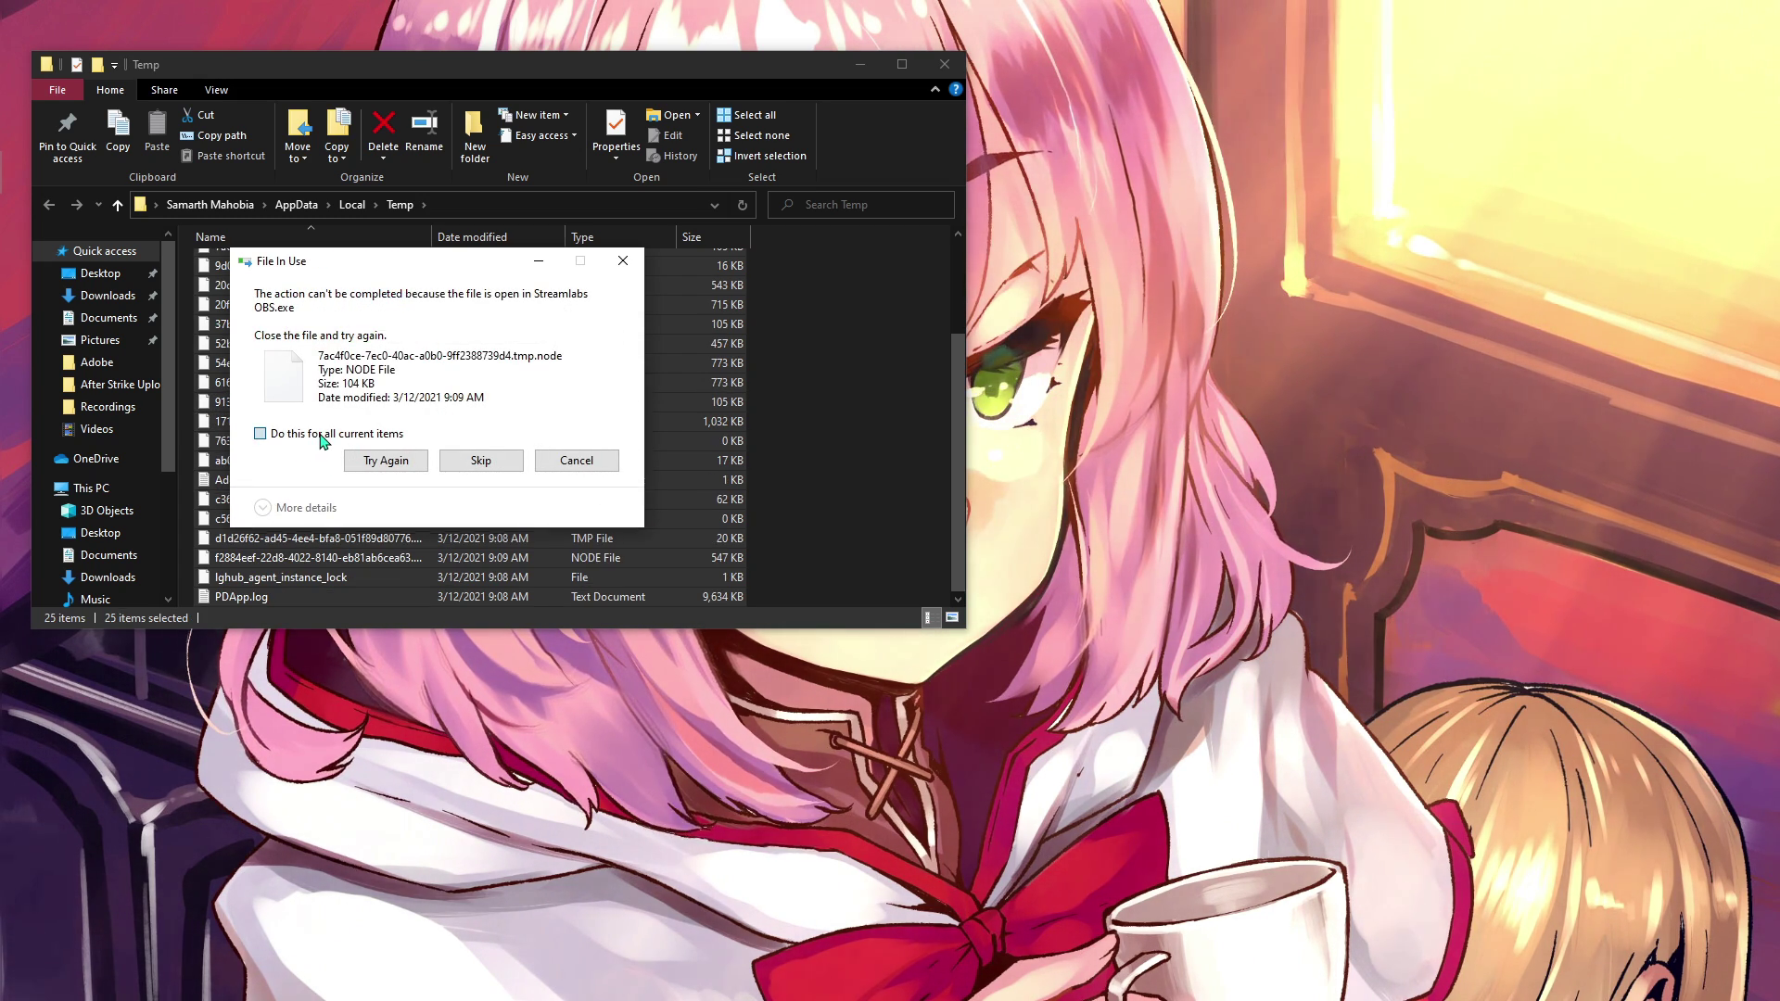
pyautogui.click(459, 454)
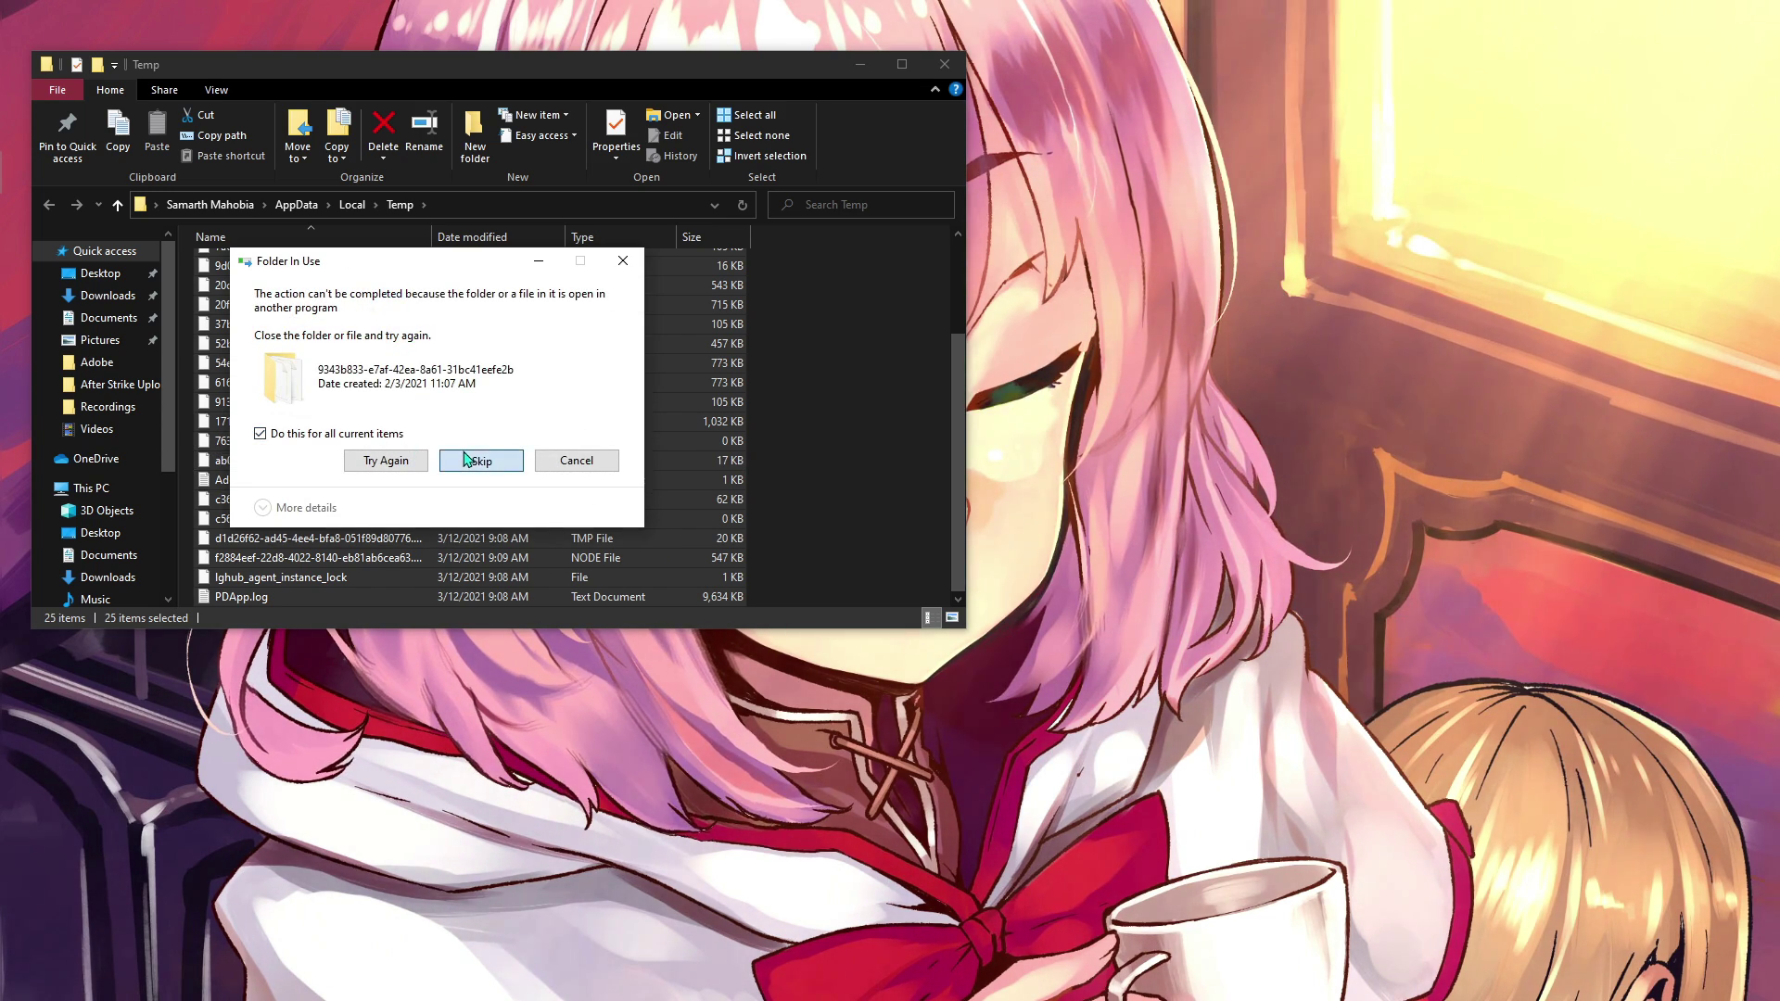
pyautogui.click(474, 459)
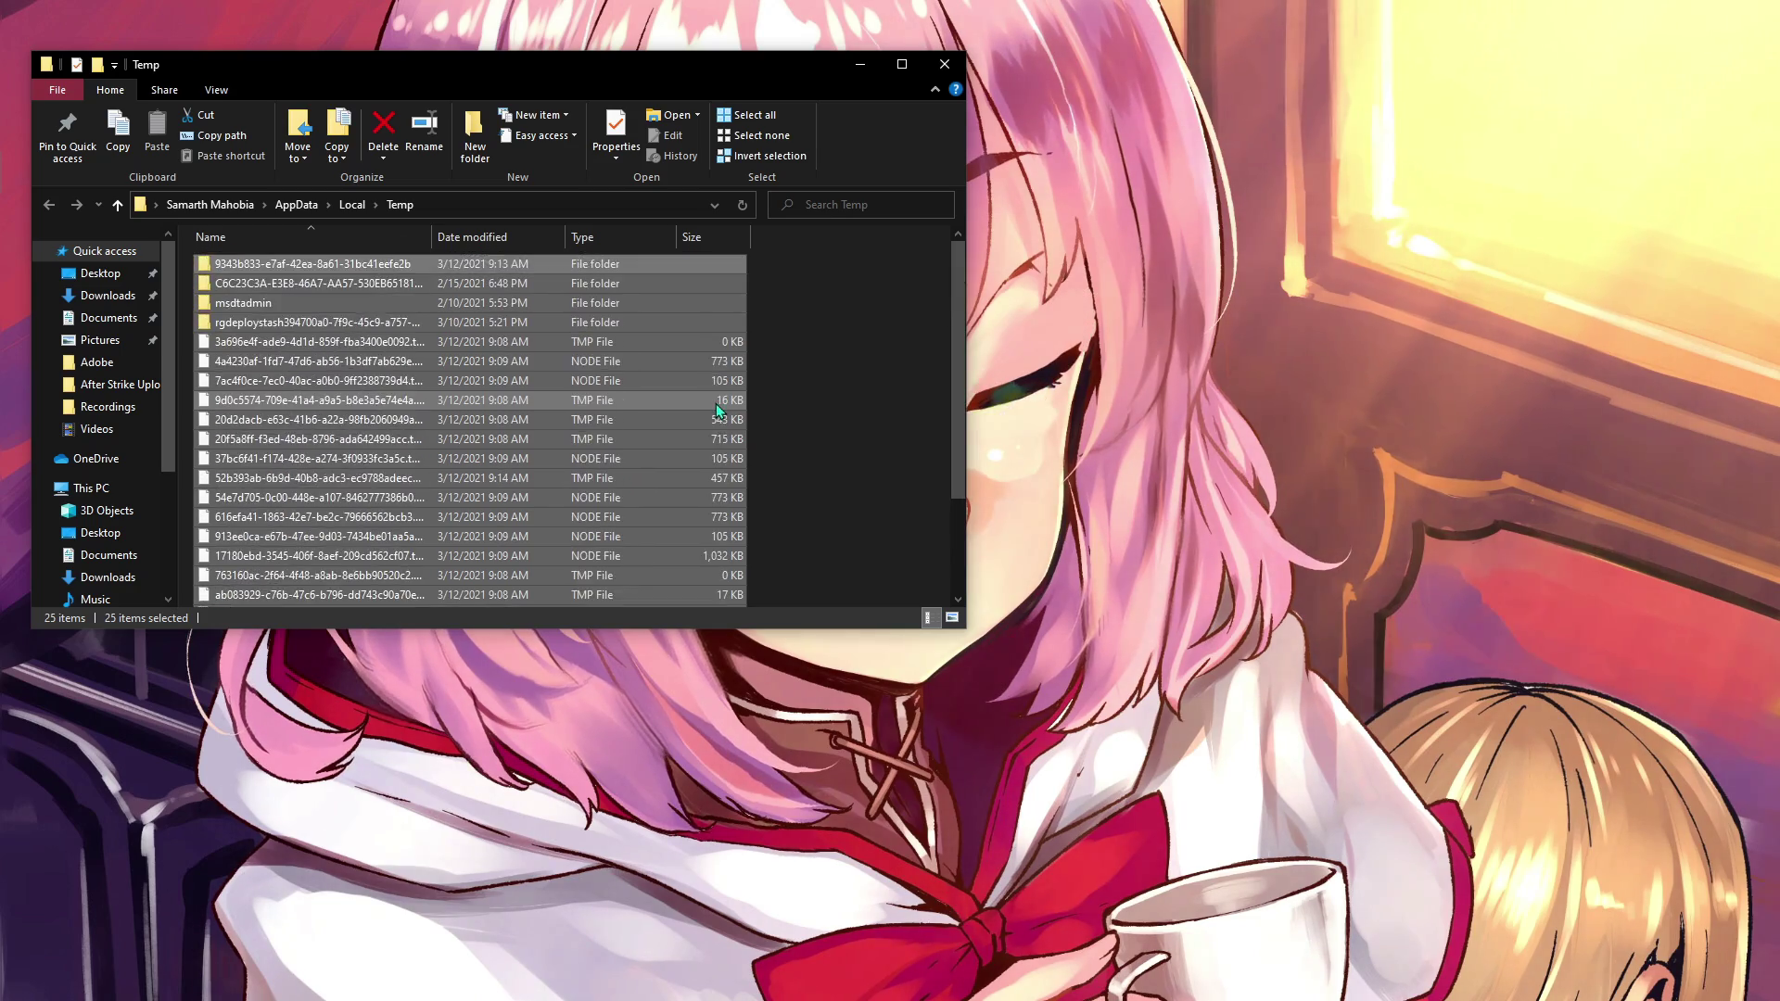
pyautogui.scroll(-3, 710, 402)
pyautogui.scroll(3, 711, 402)
pyautogui.click(866, 362)
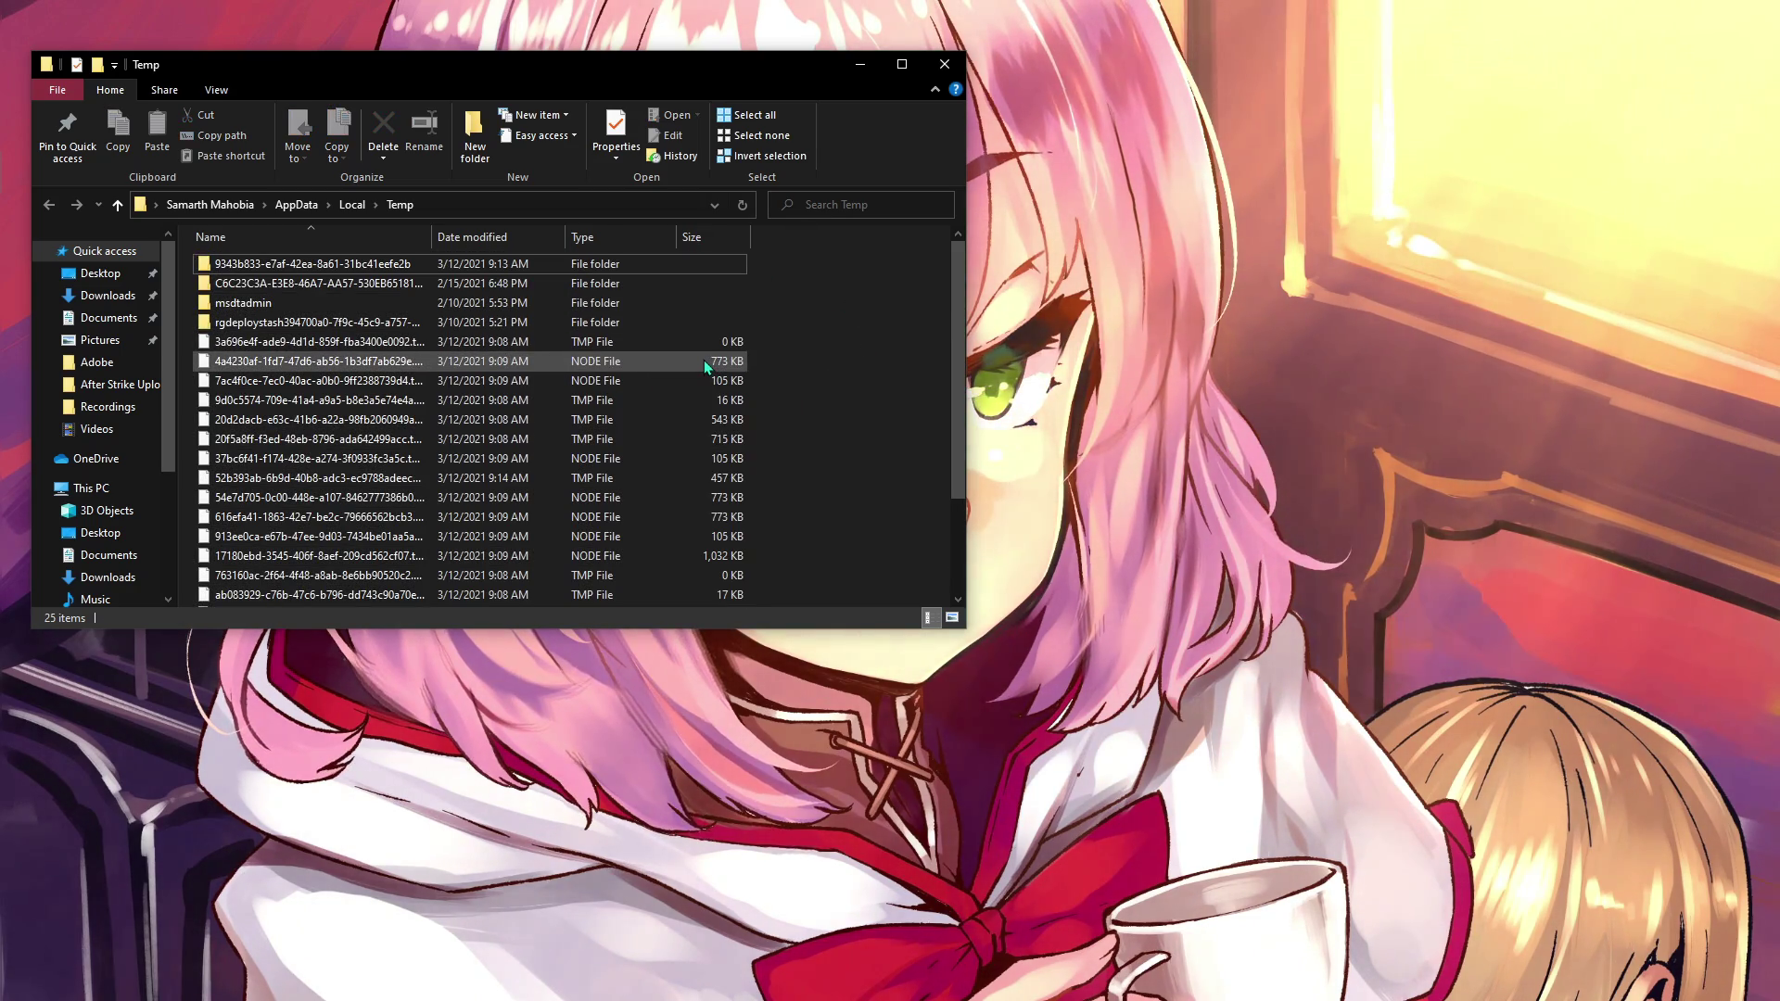
pyautogui.press('super+d')
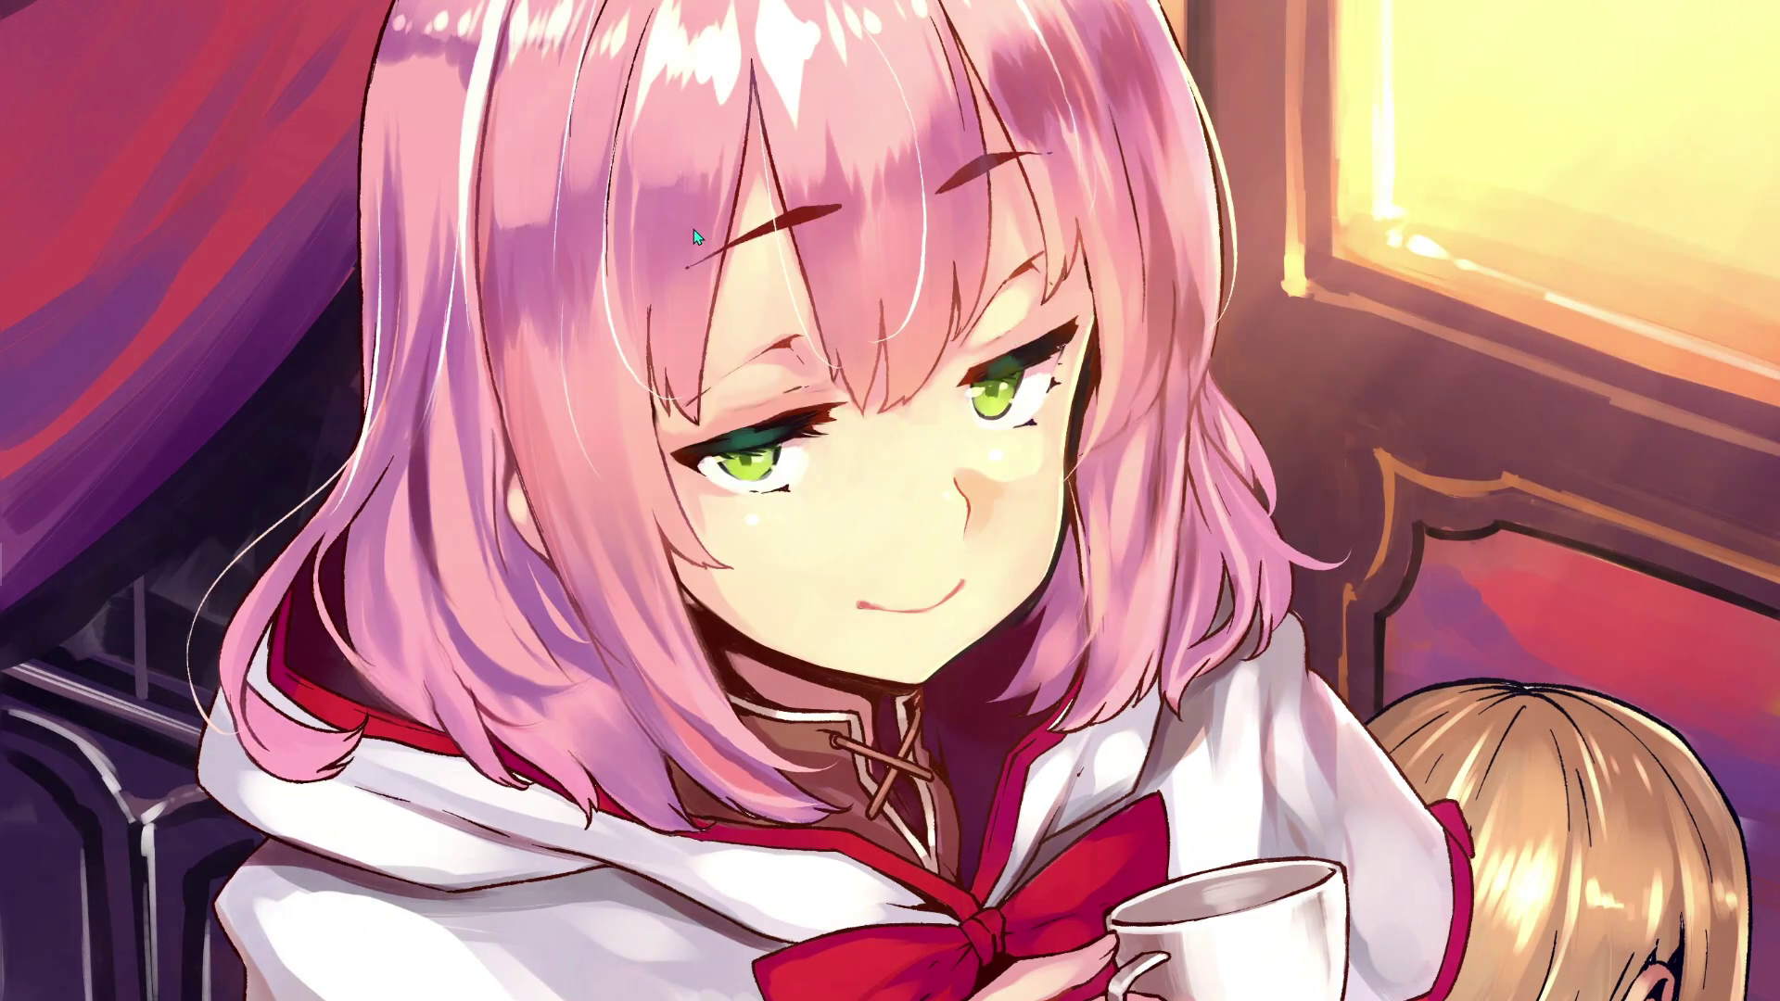
# Find the Background apps page in Settings by searching for "back" and review which apps may run in the background
pyautogui.press('super')
pyautogui.write('set')
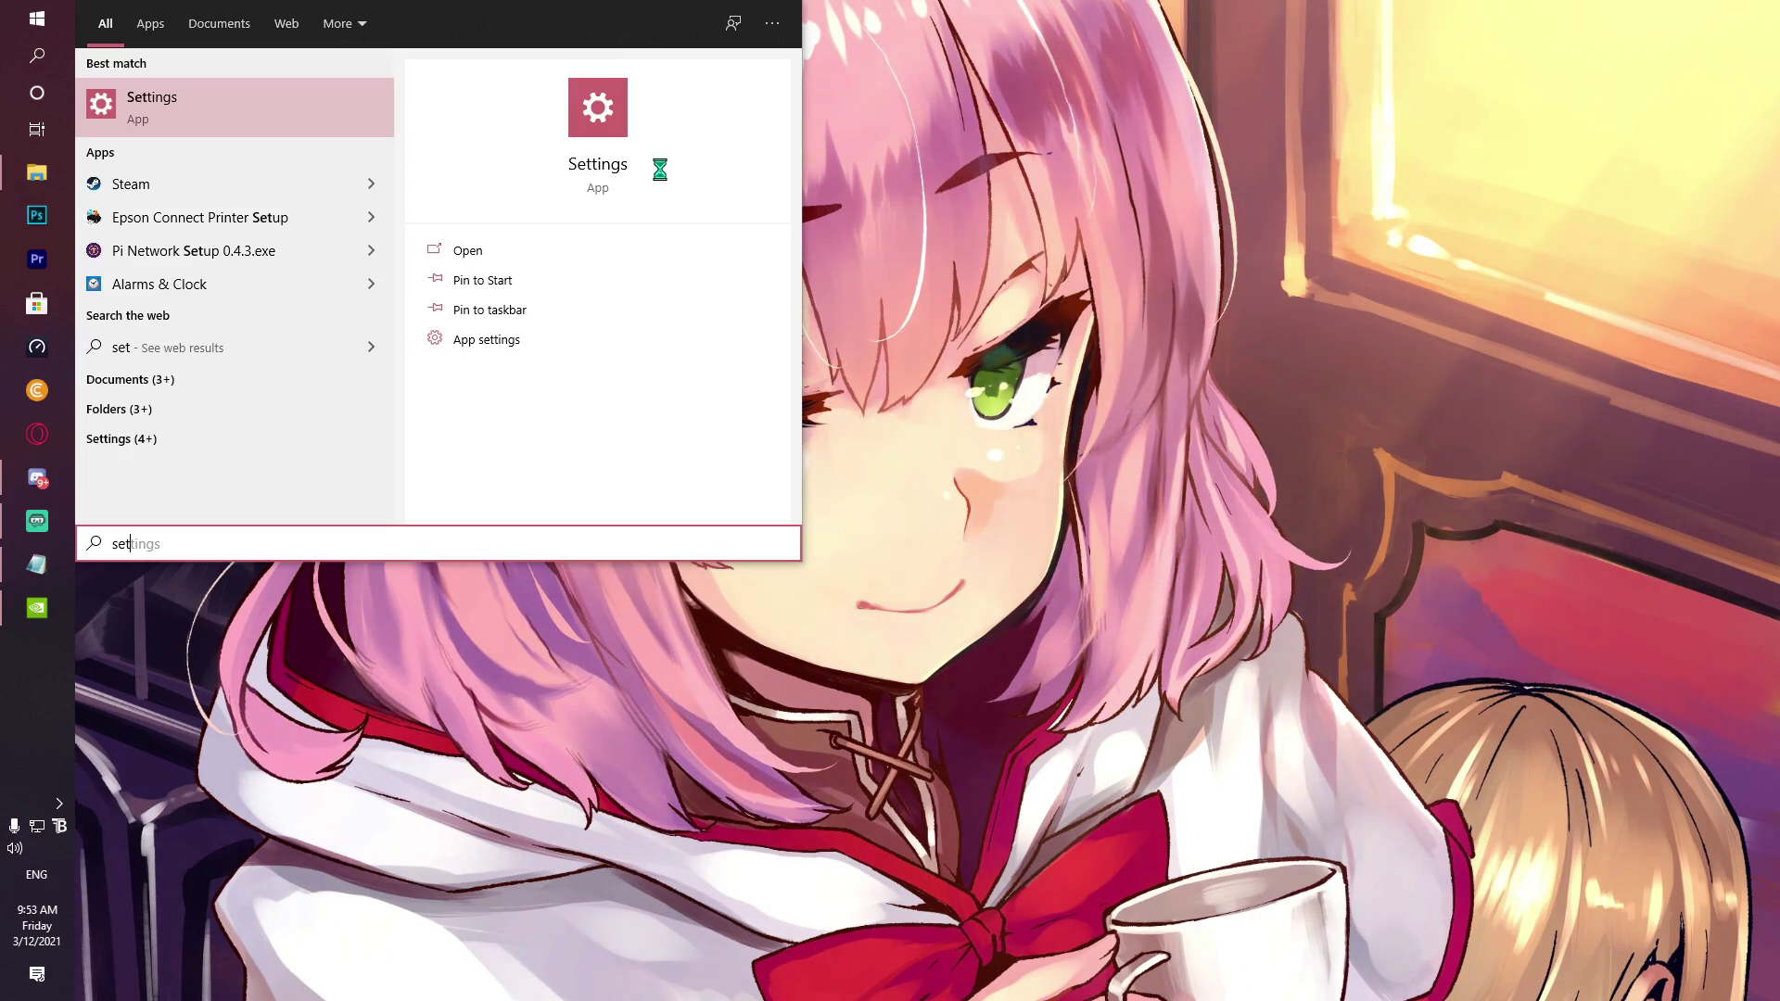
pyautogui.press('Return')
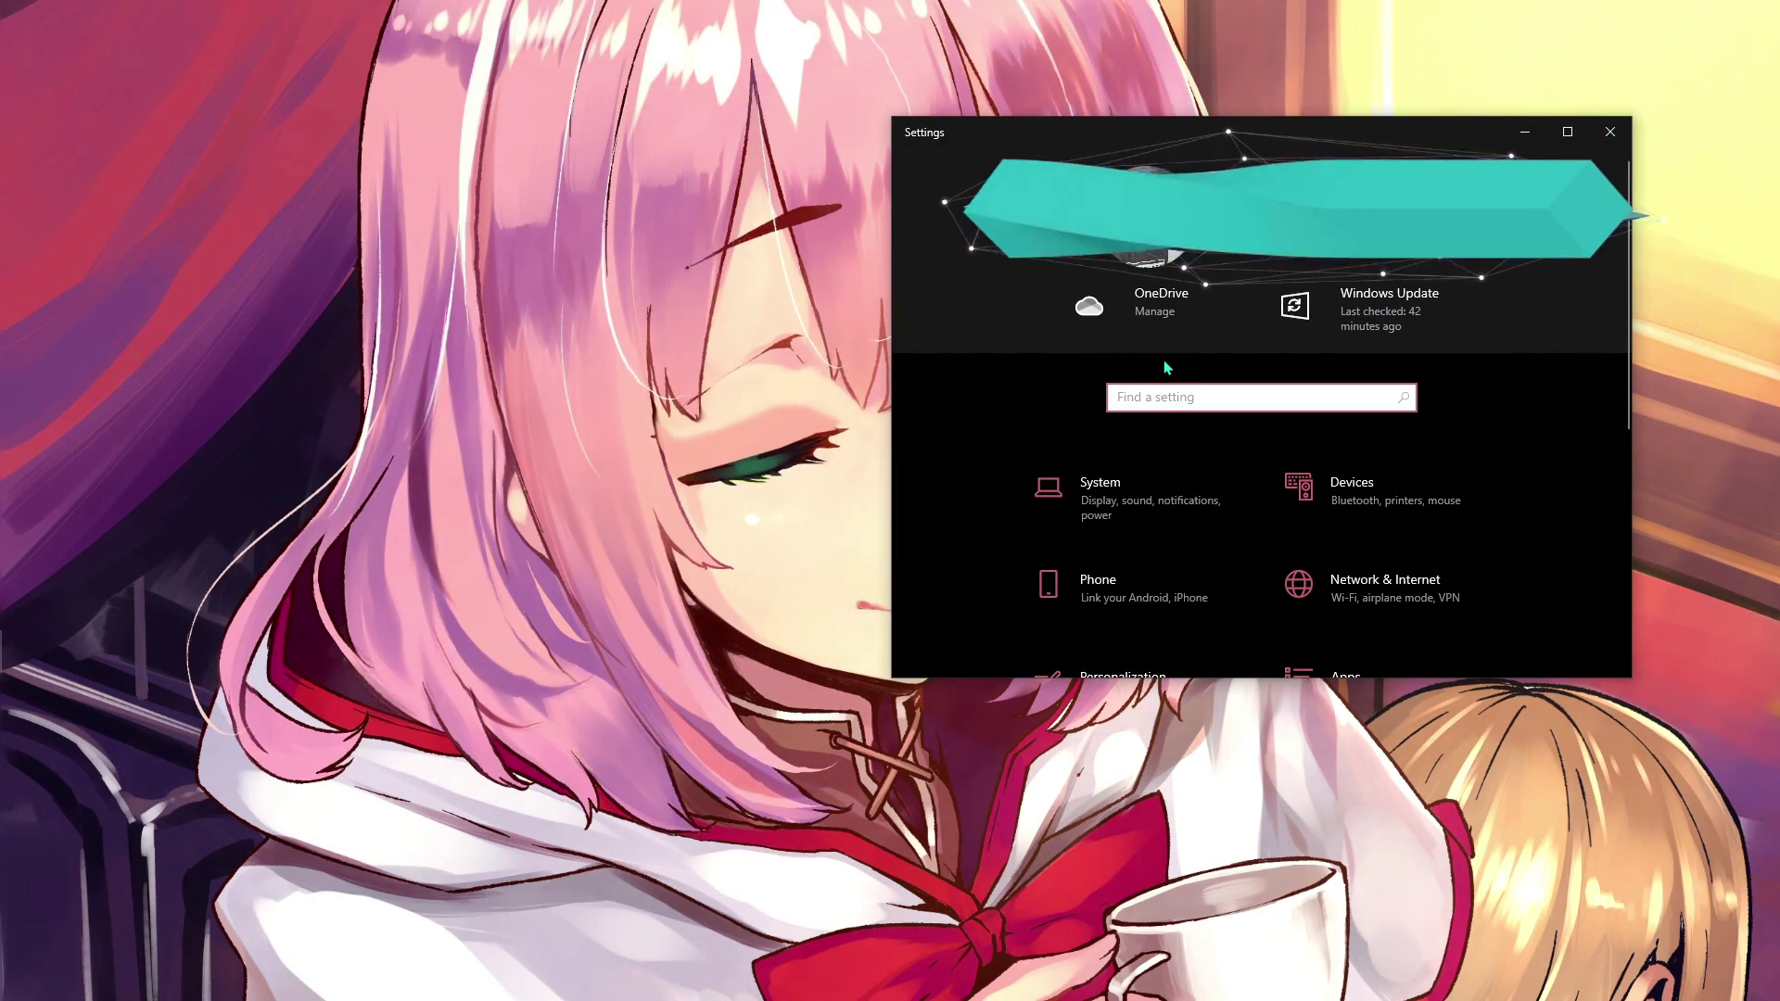
pyautogui.write('ba')
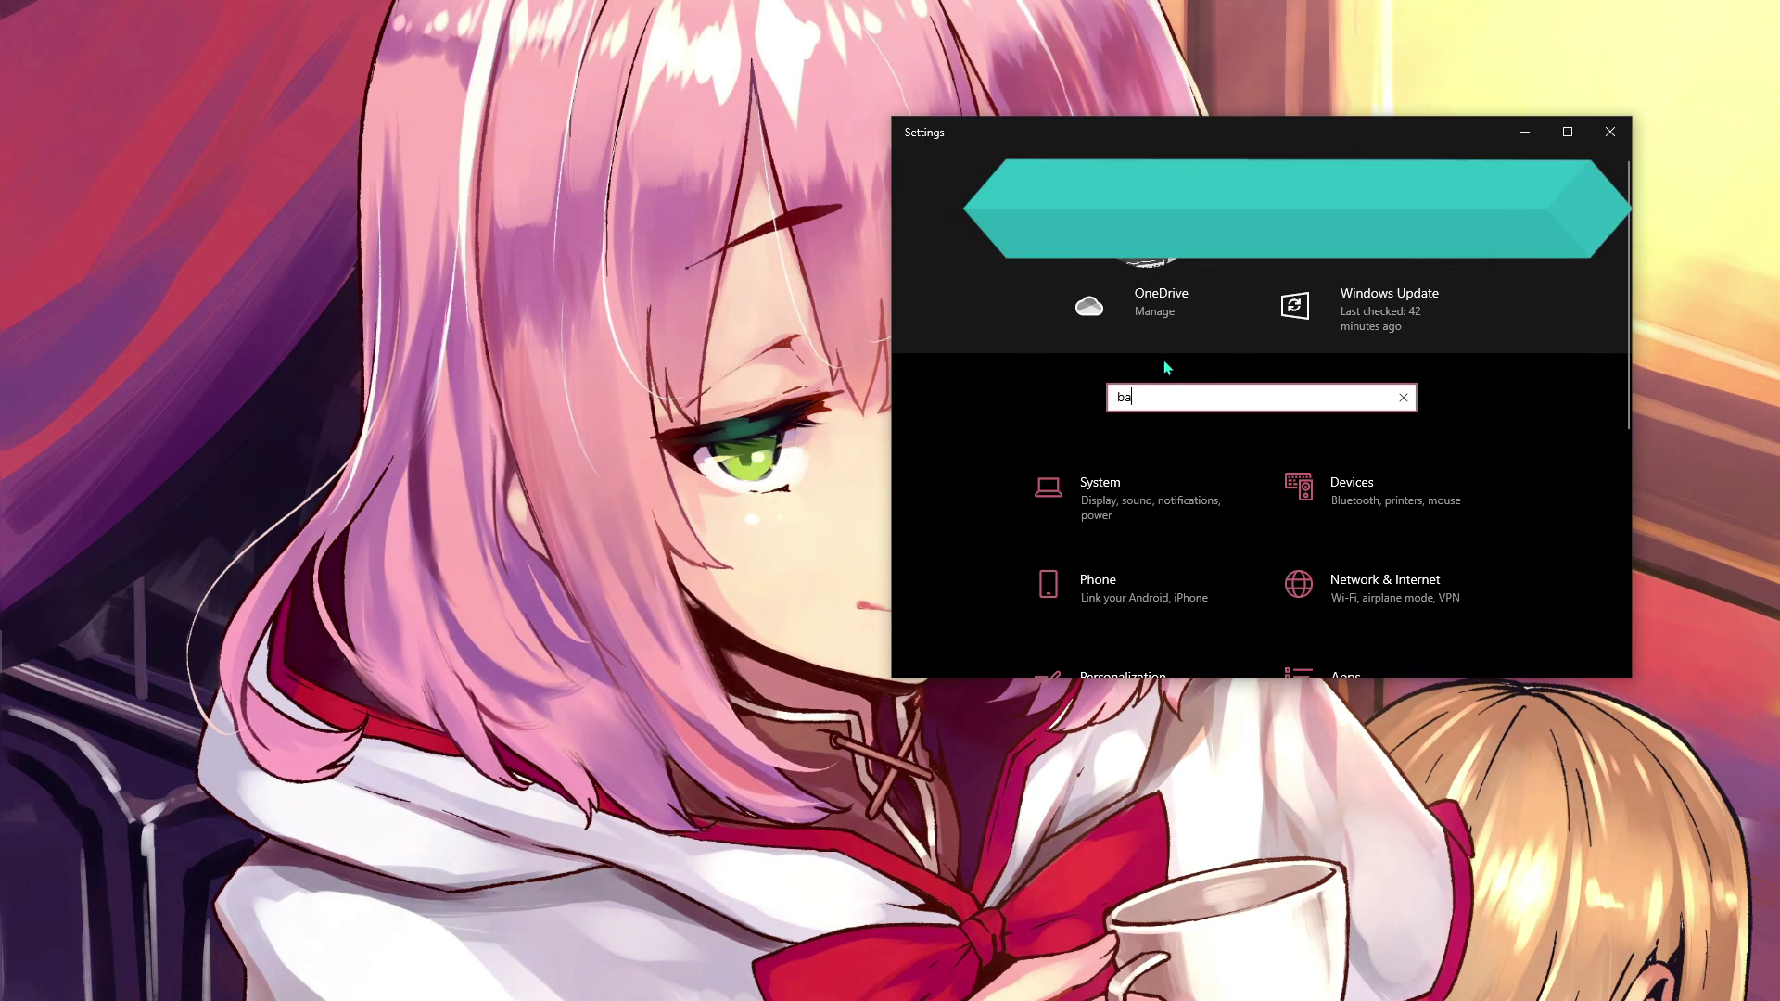
pyautogui.write('ck')
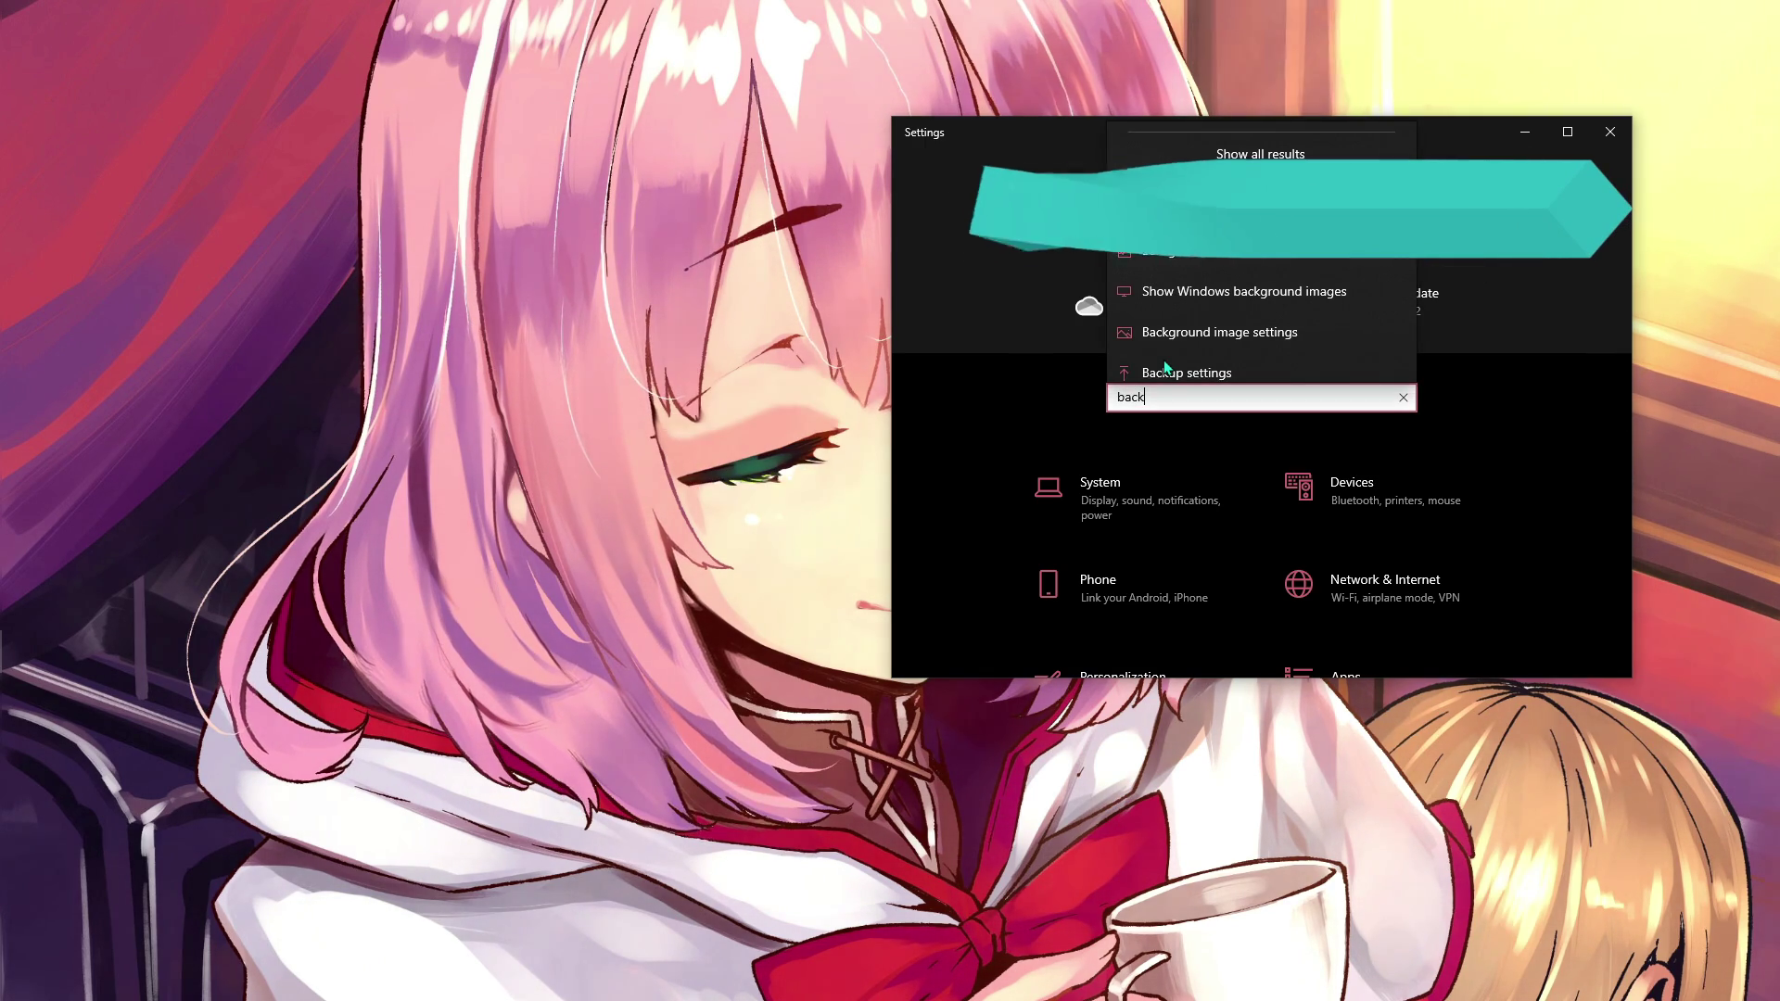
pyautogui.click(1176, 254)
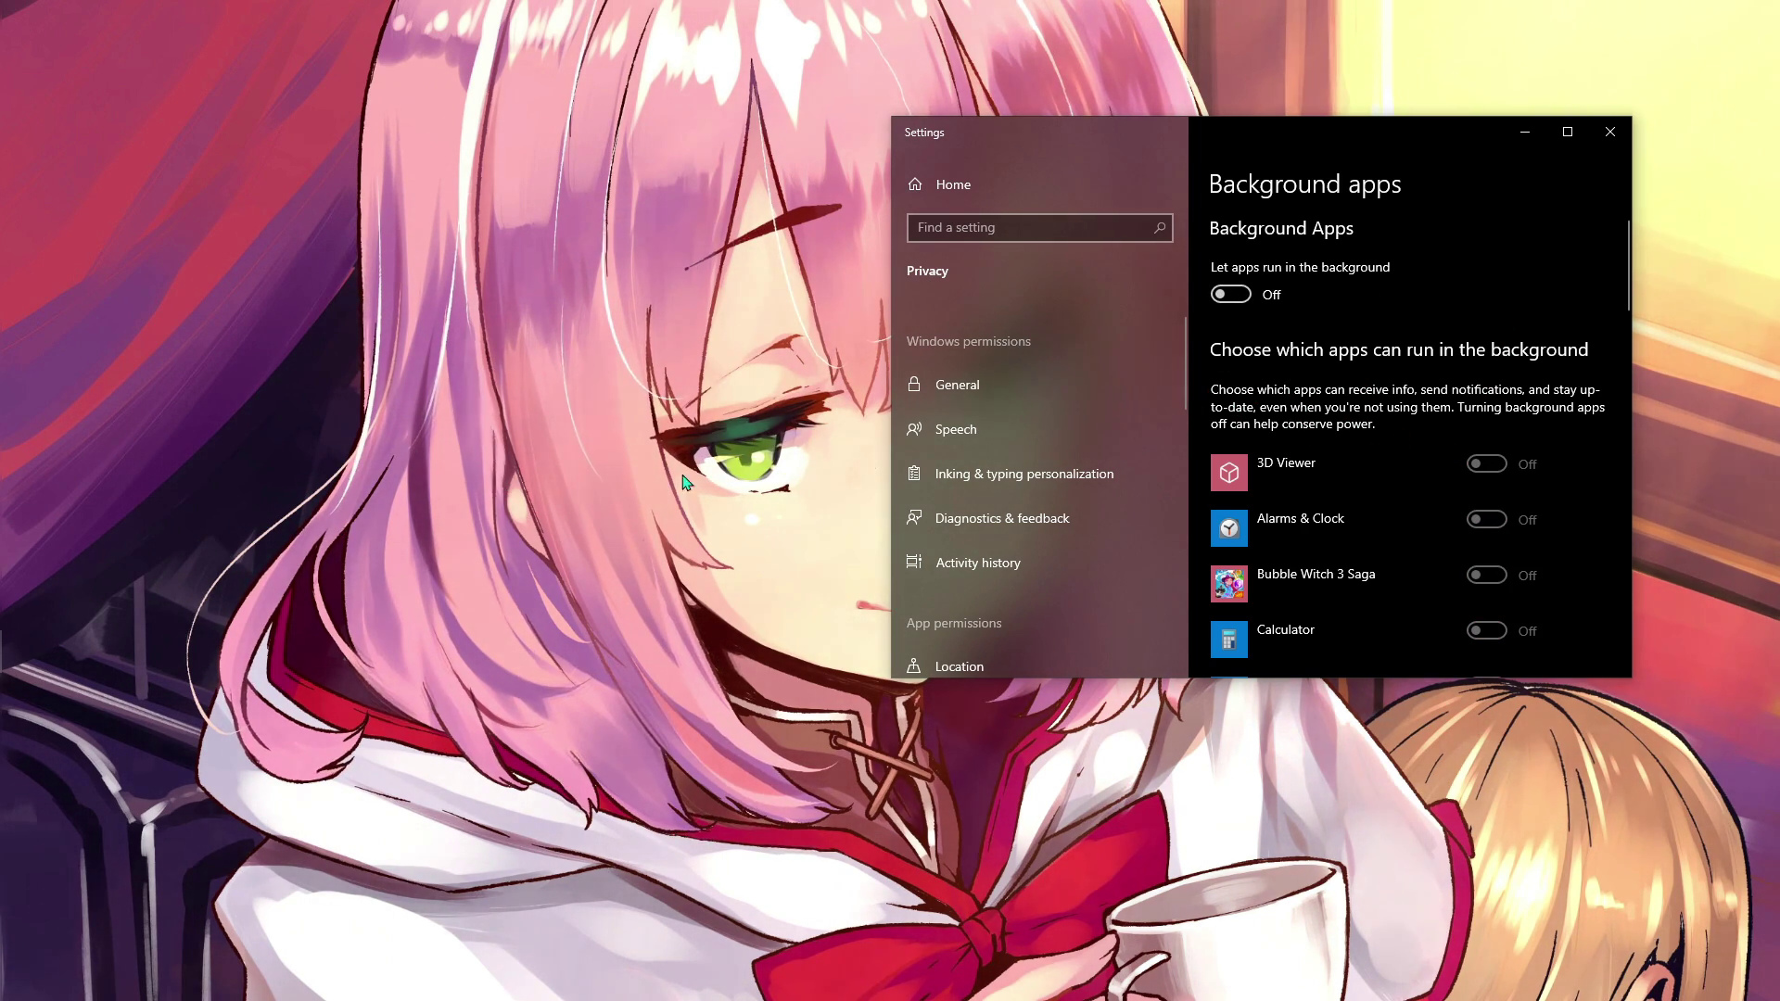
pyautogui.scroll(-1, 1020, 464)
pyautogui.scroll(-12, 1236, 462)
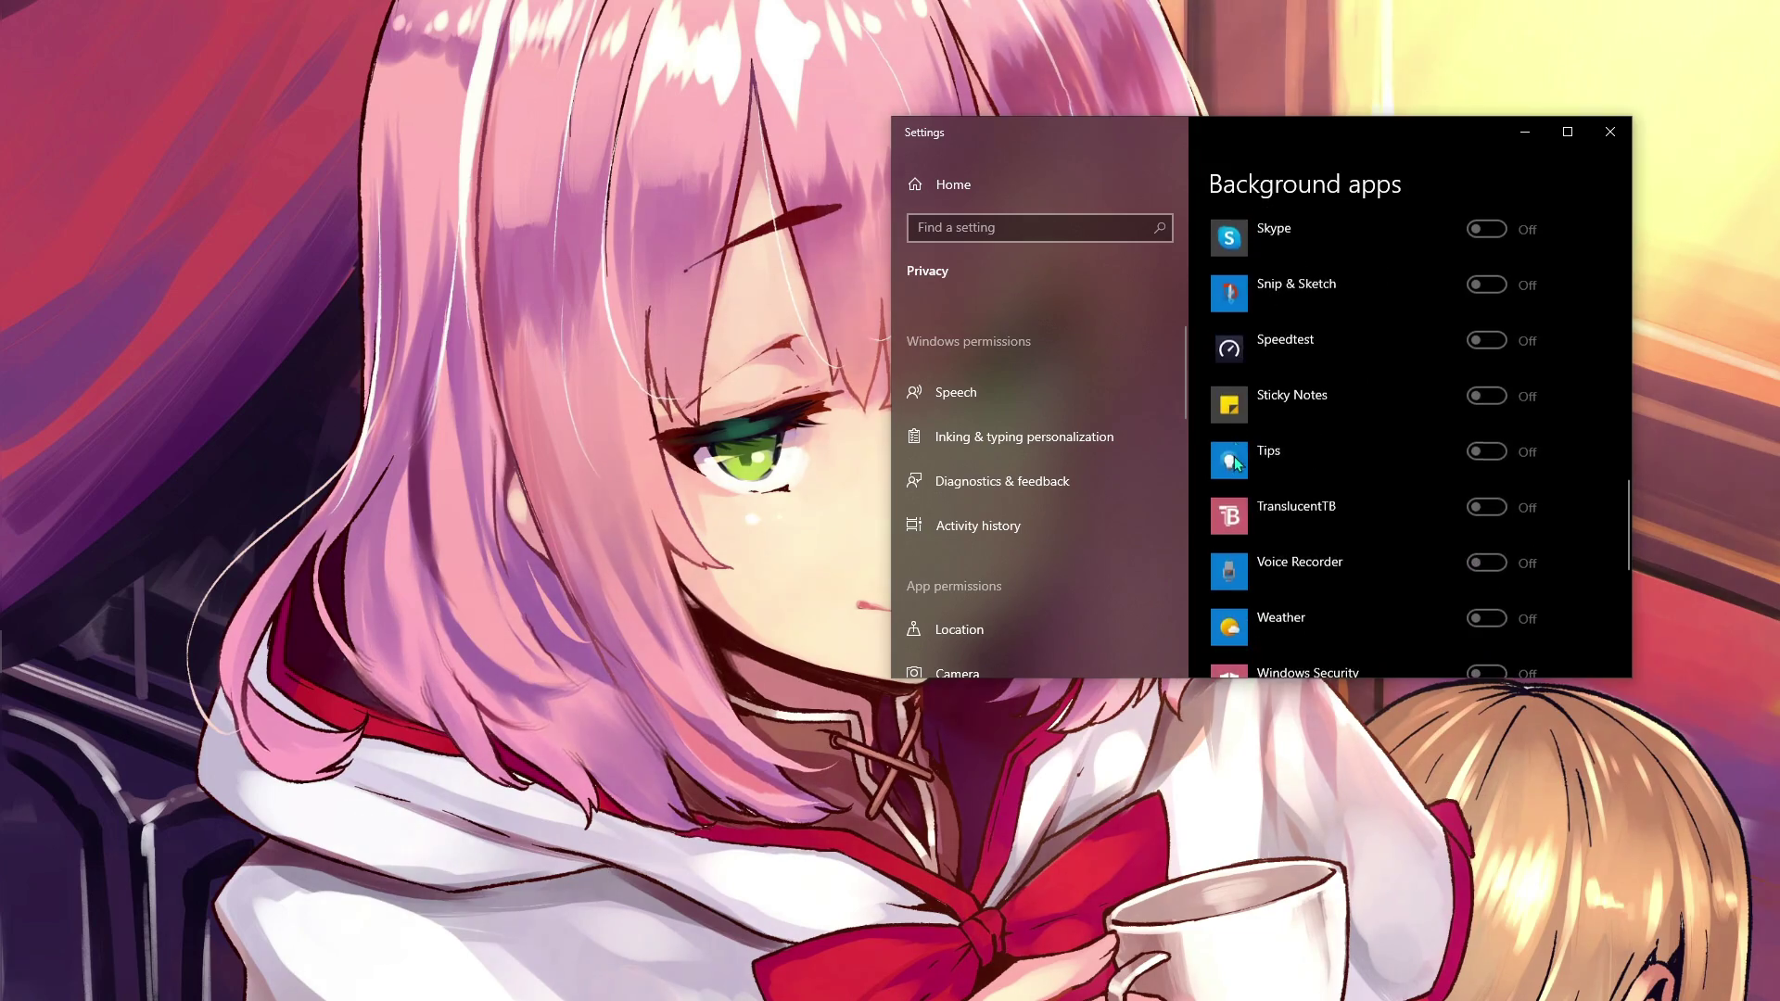
pyautogui.scroll(-5, 1236, 462)
pyautogui.scroll(15, 1229, 445)
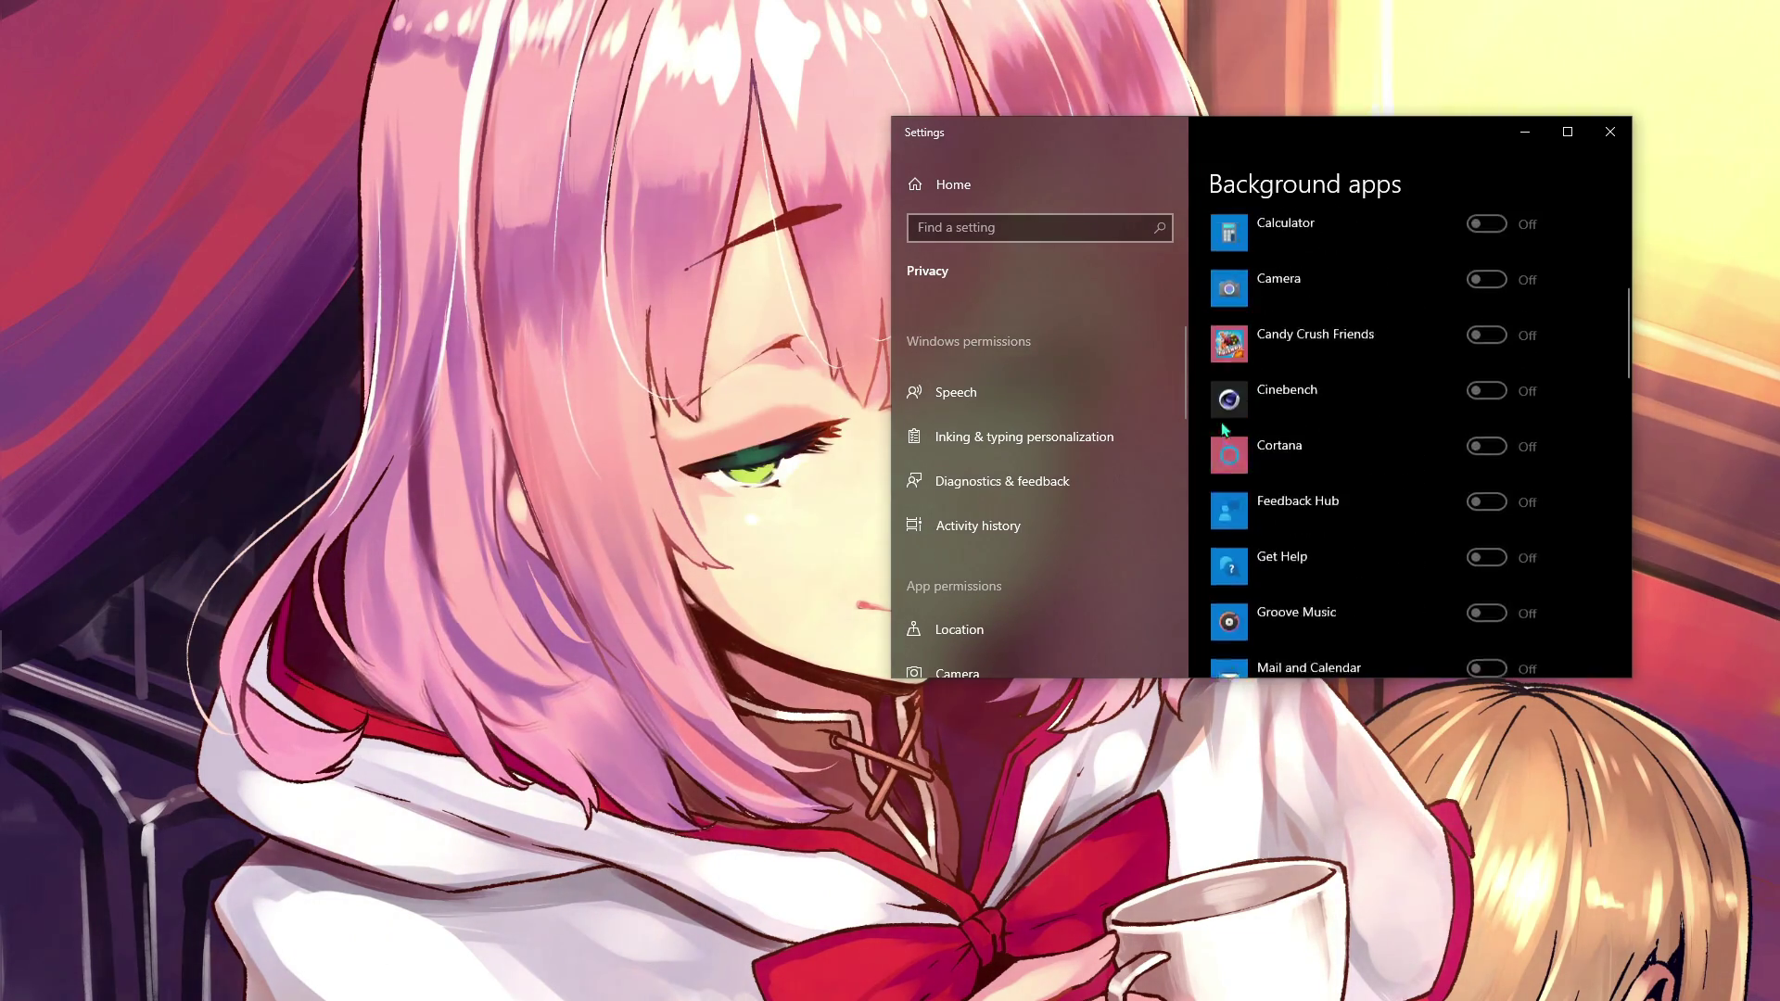
pyautogui.scroll(5, 1224, 429)
# Launch TimerResolution.exe, try to apply the maximum timer resolution, and close the window
pyautogui.press('super')
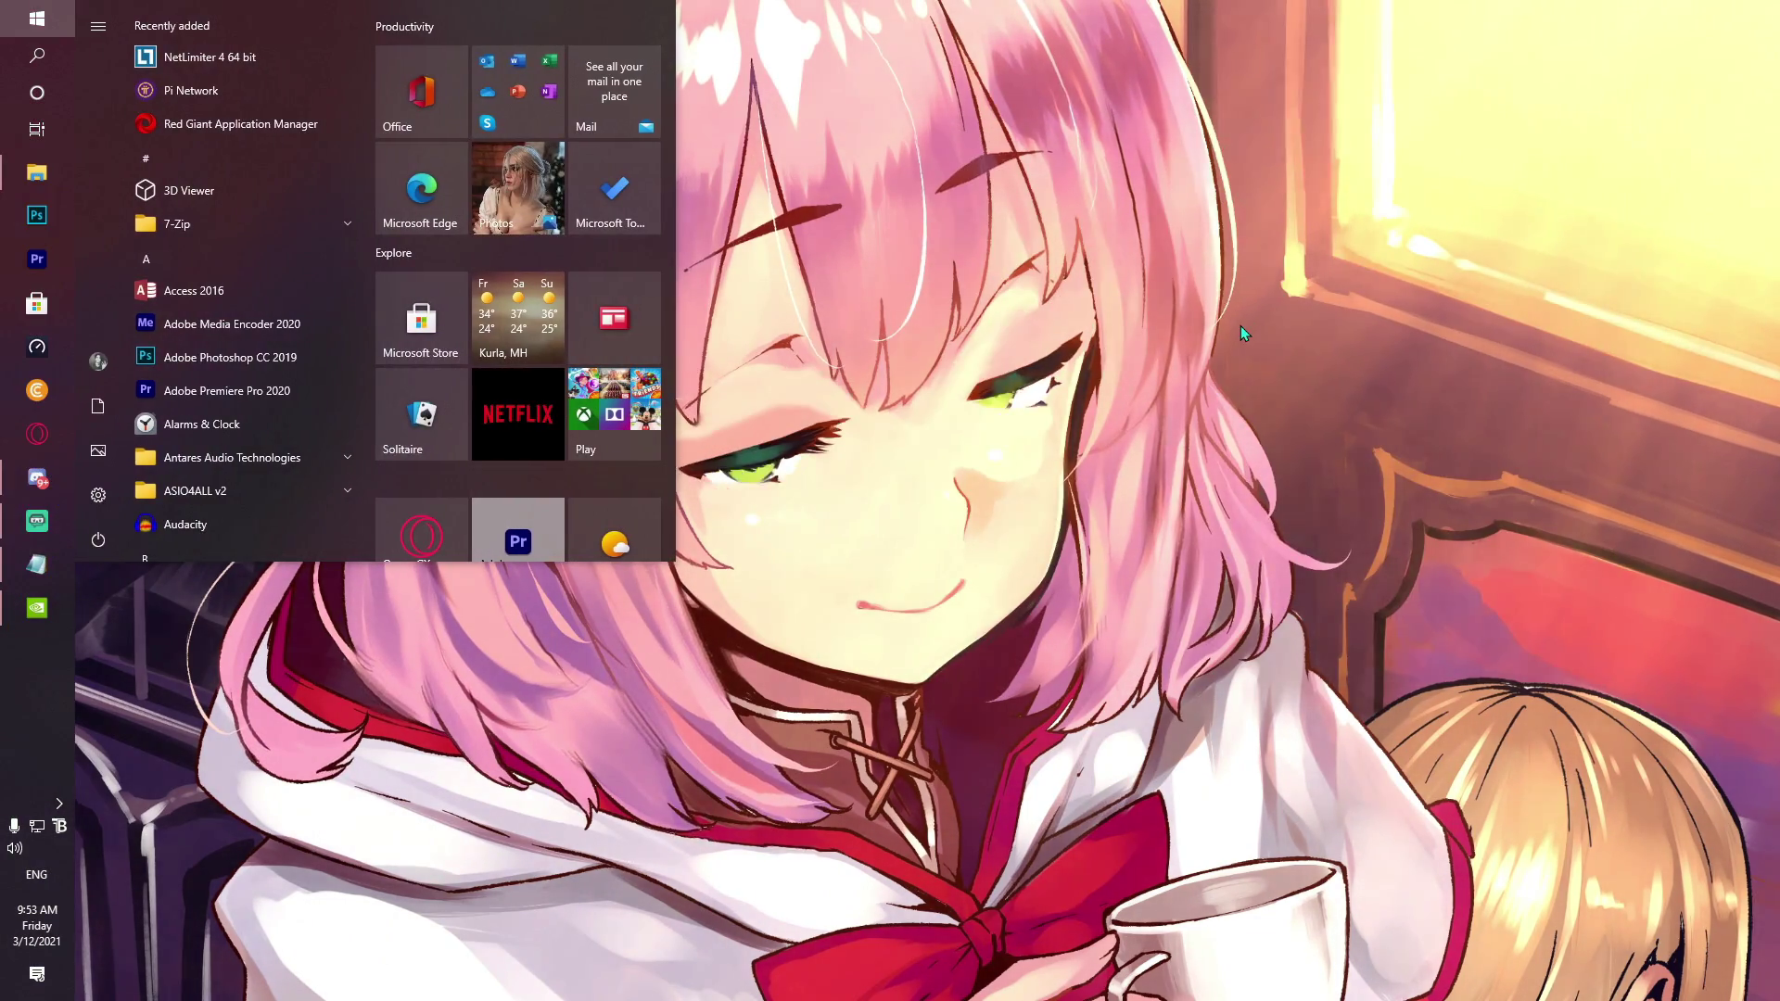
pyautogui.write('timer')
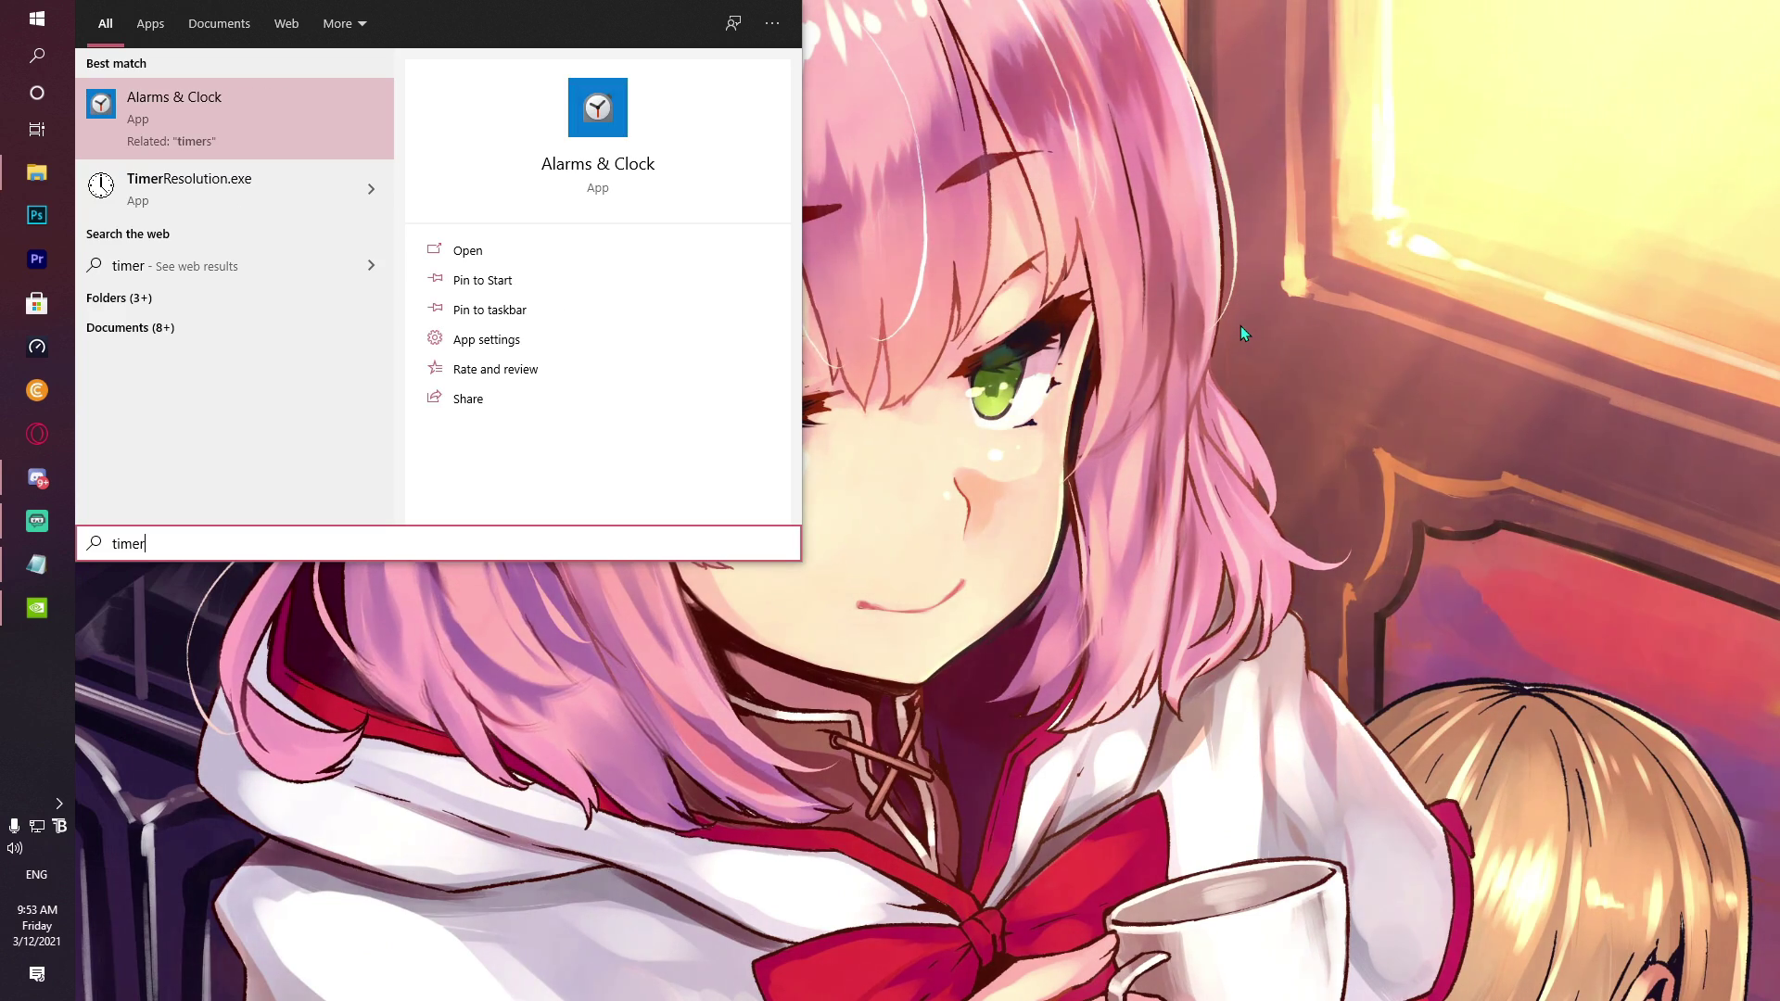
pyautogui.press('Down')
pyautogui.press('Return')
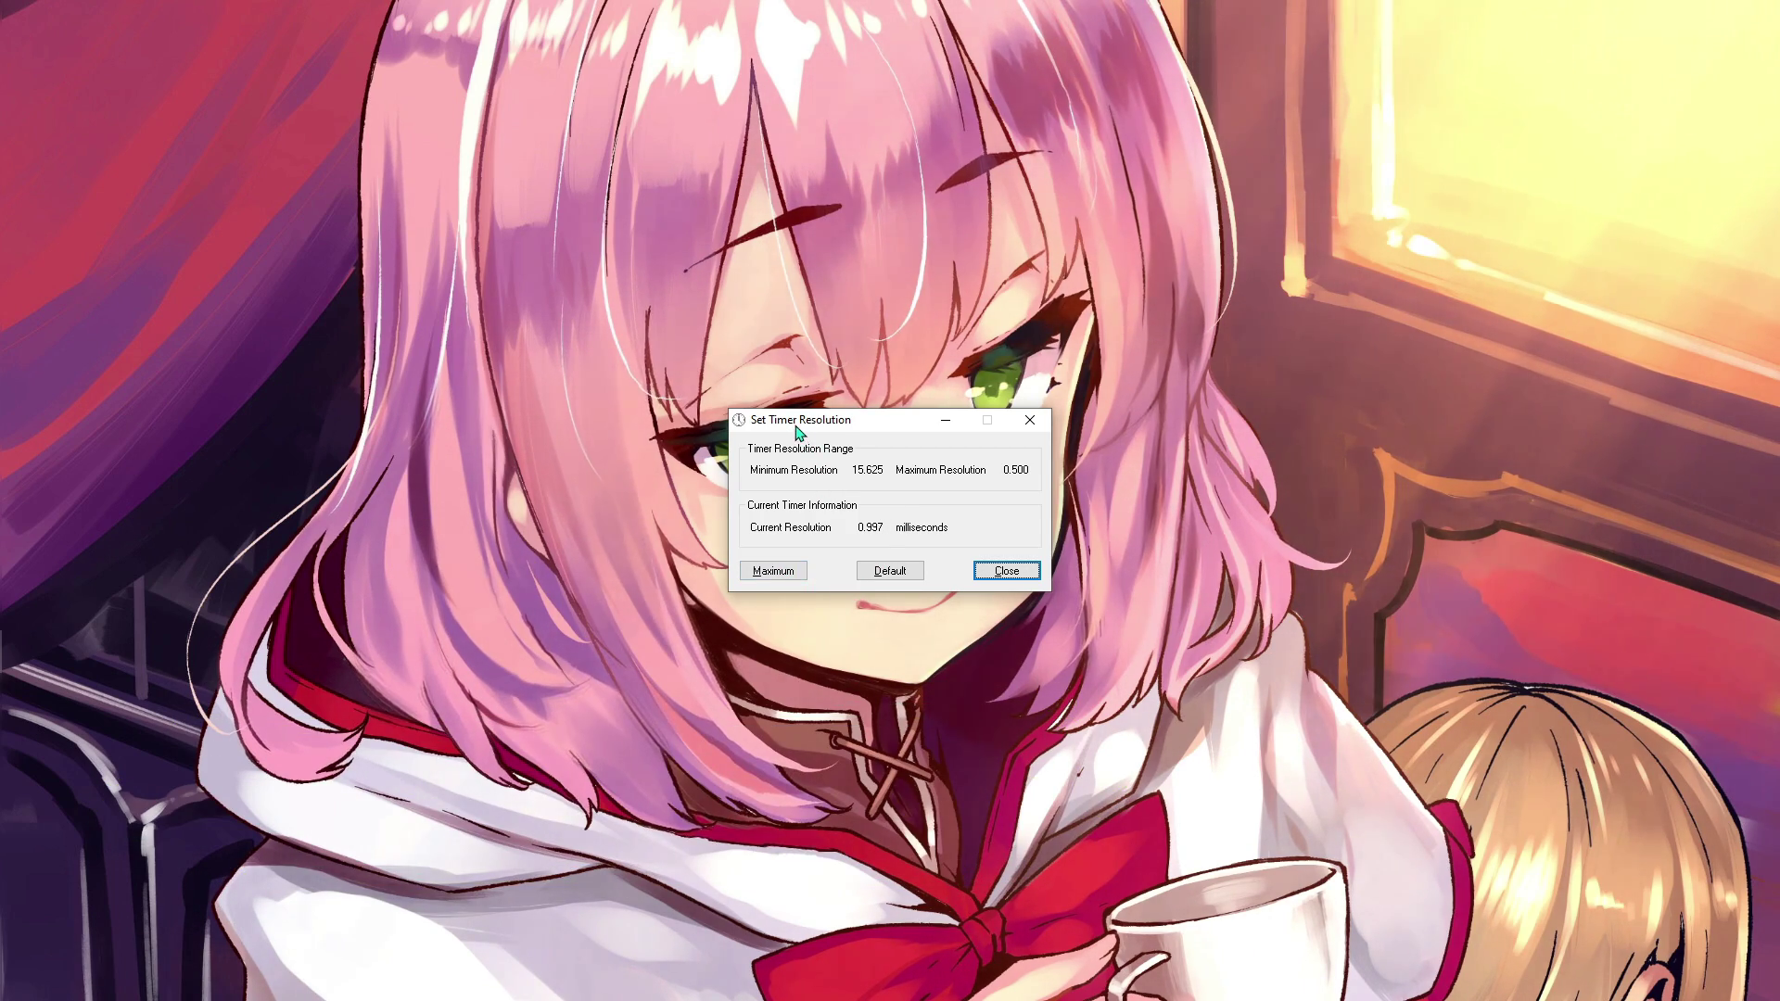
pyautogui.moveTo(797, 431); pyautogui.dragTo(337, 167)
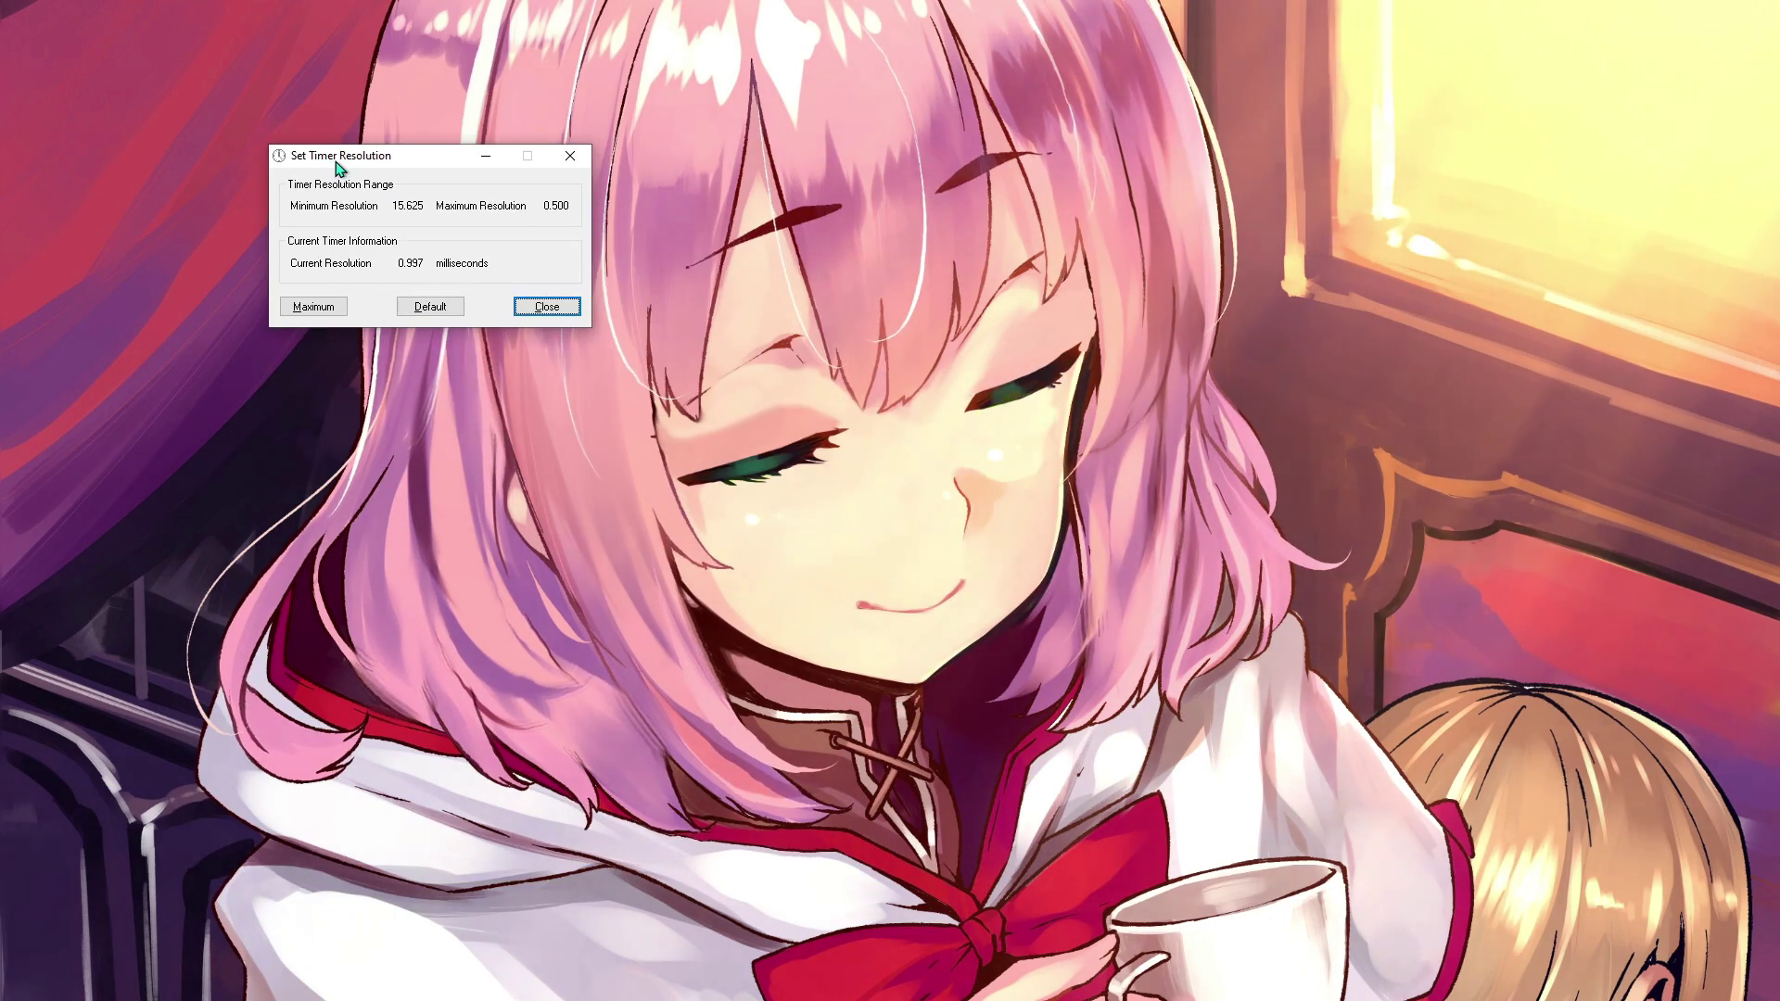
pyautogui.click(310, 308)
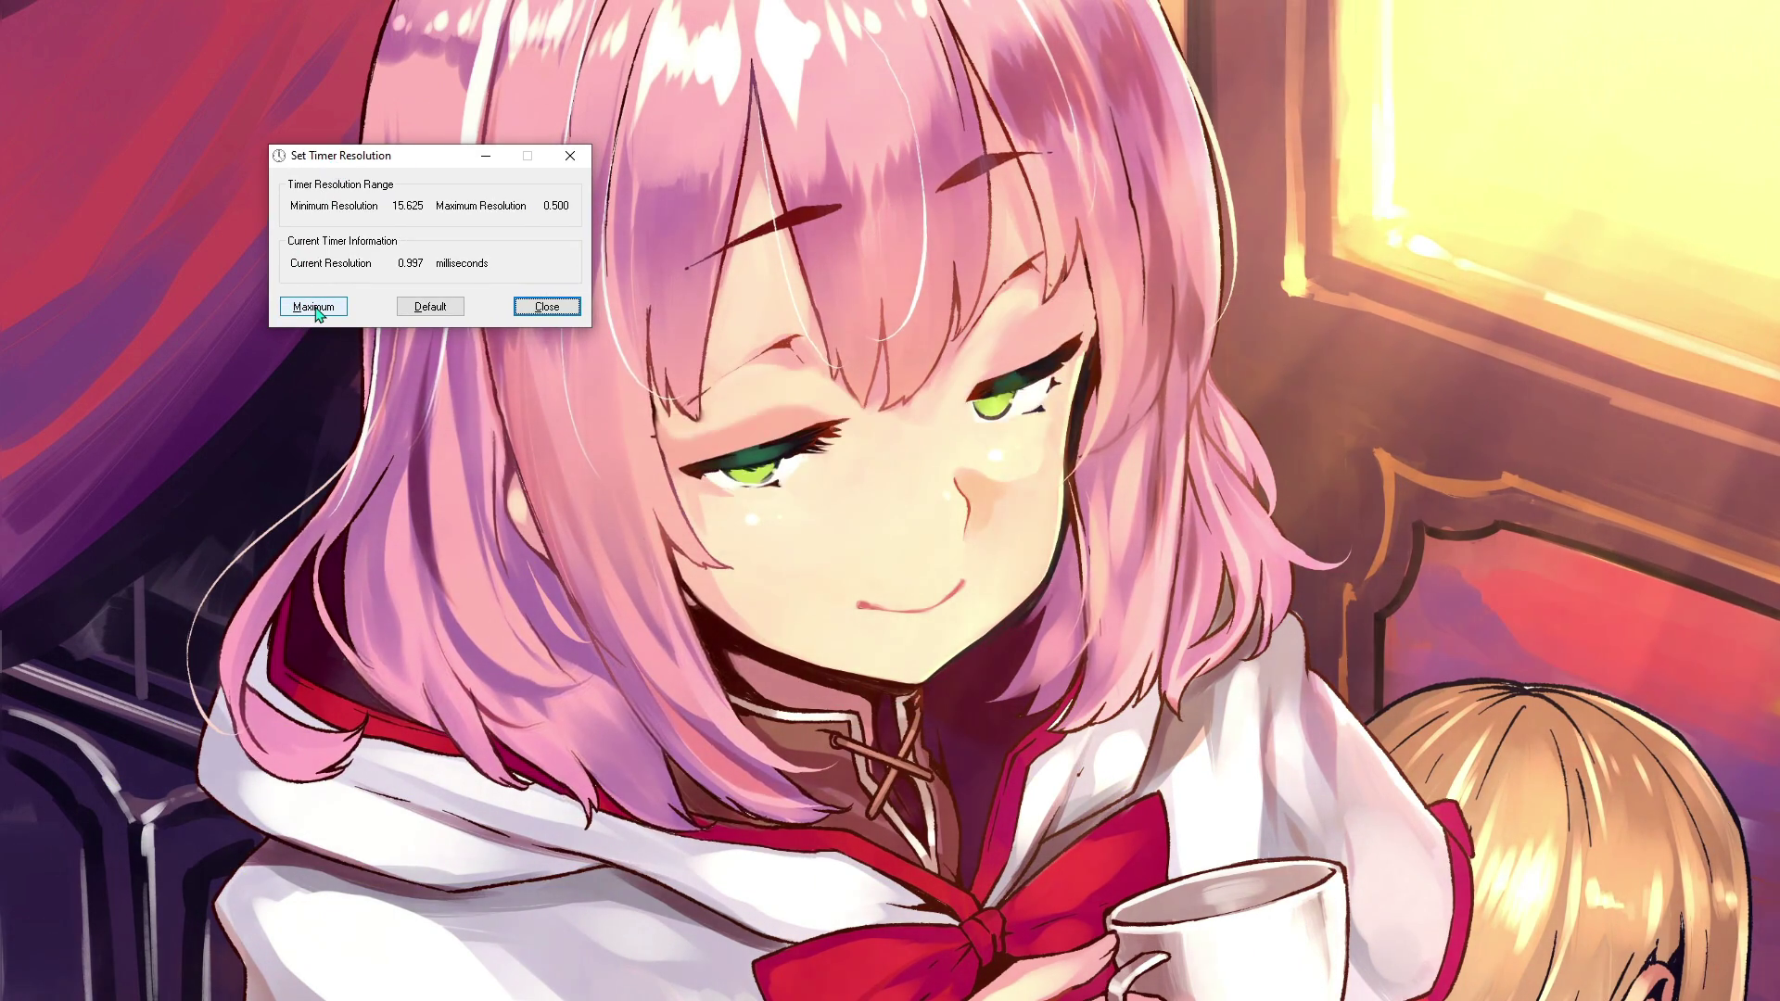
pyautogui.click(564, 161)
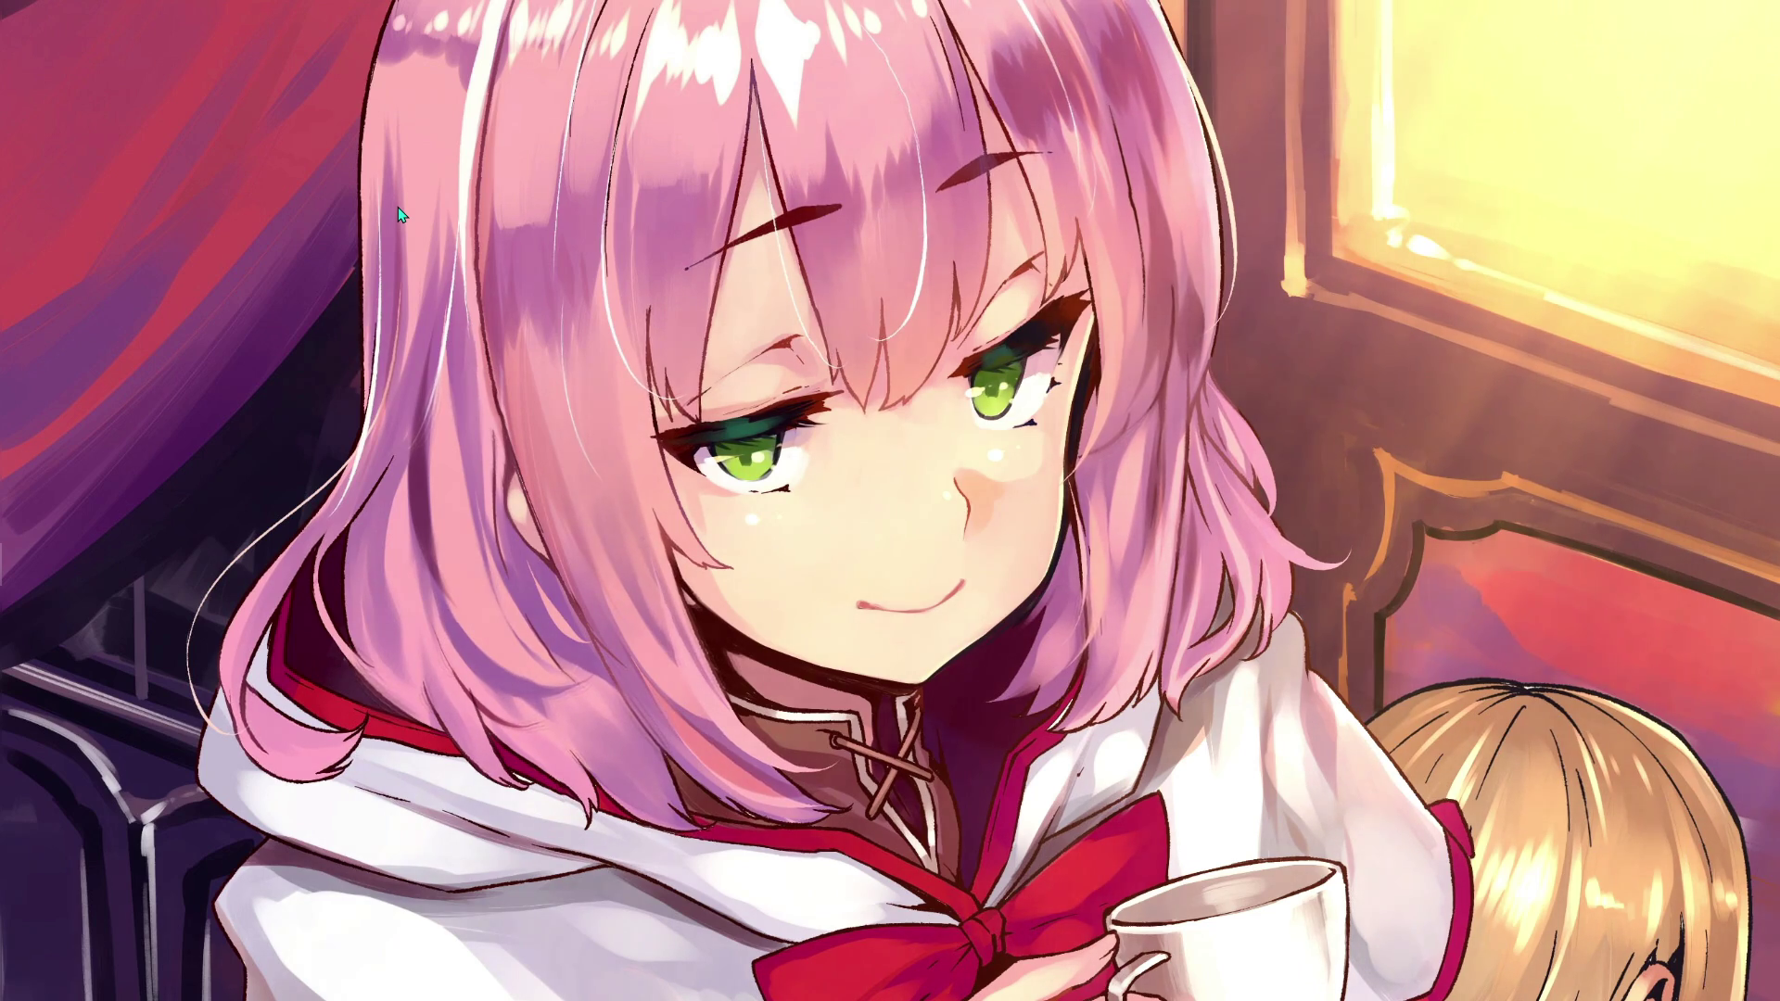
# Review the running apps and background processes in Task Manager, and close it
pyautogui.hotkey('ctrl', 'shift', 'Escape')
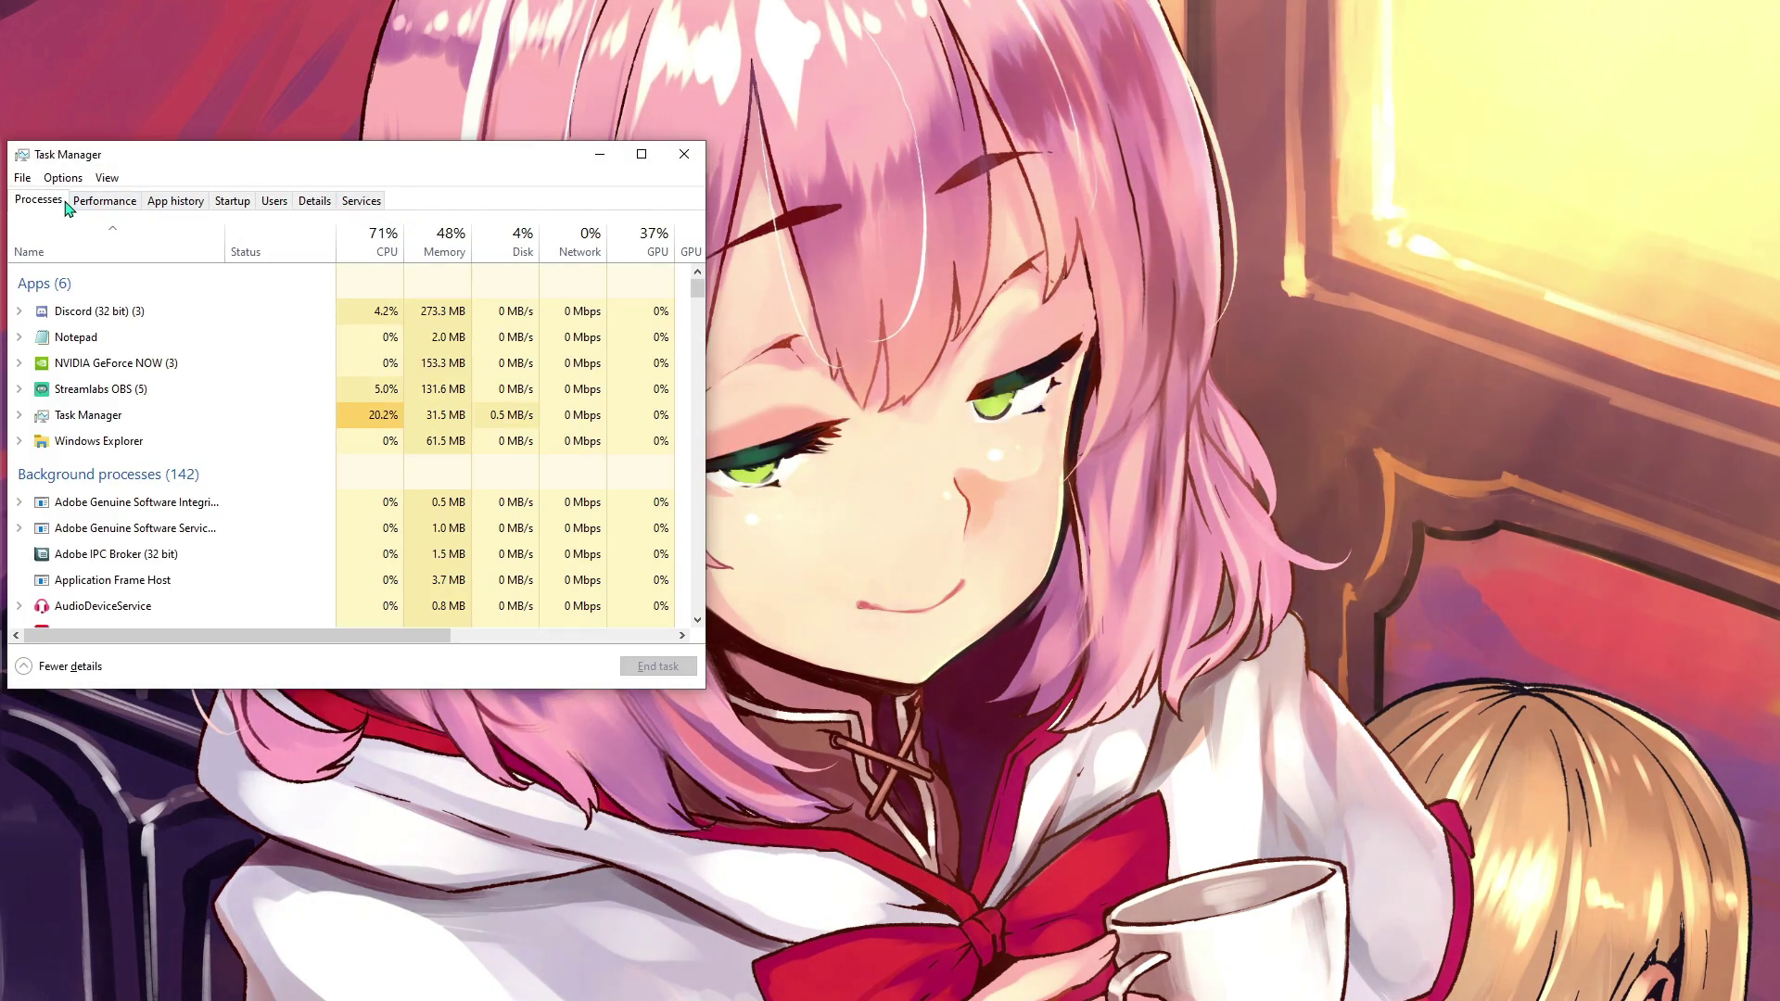
pyautogui.scroll(-3, 204, 349)
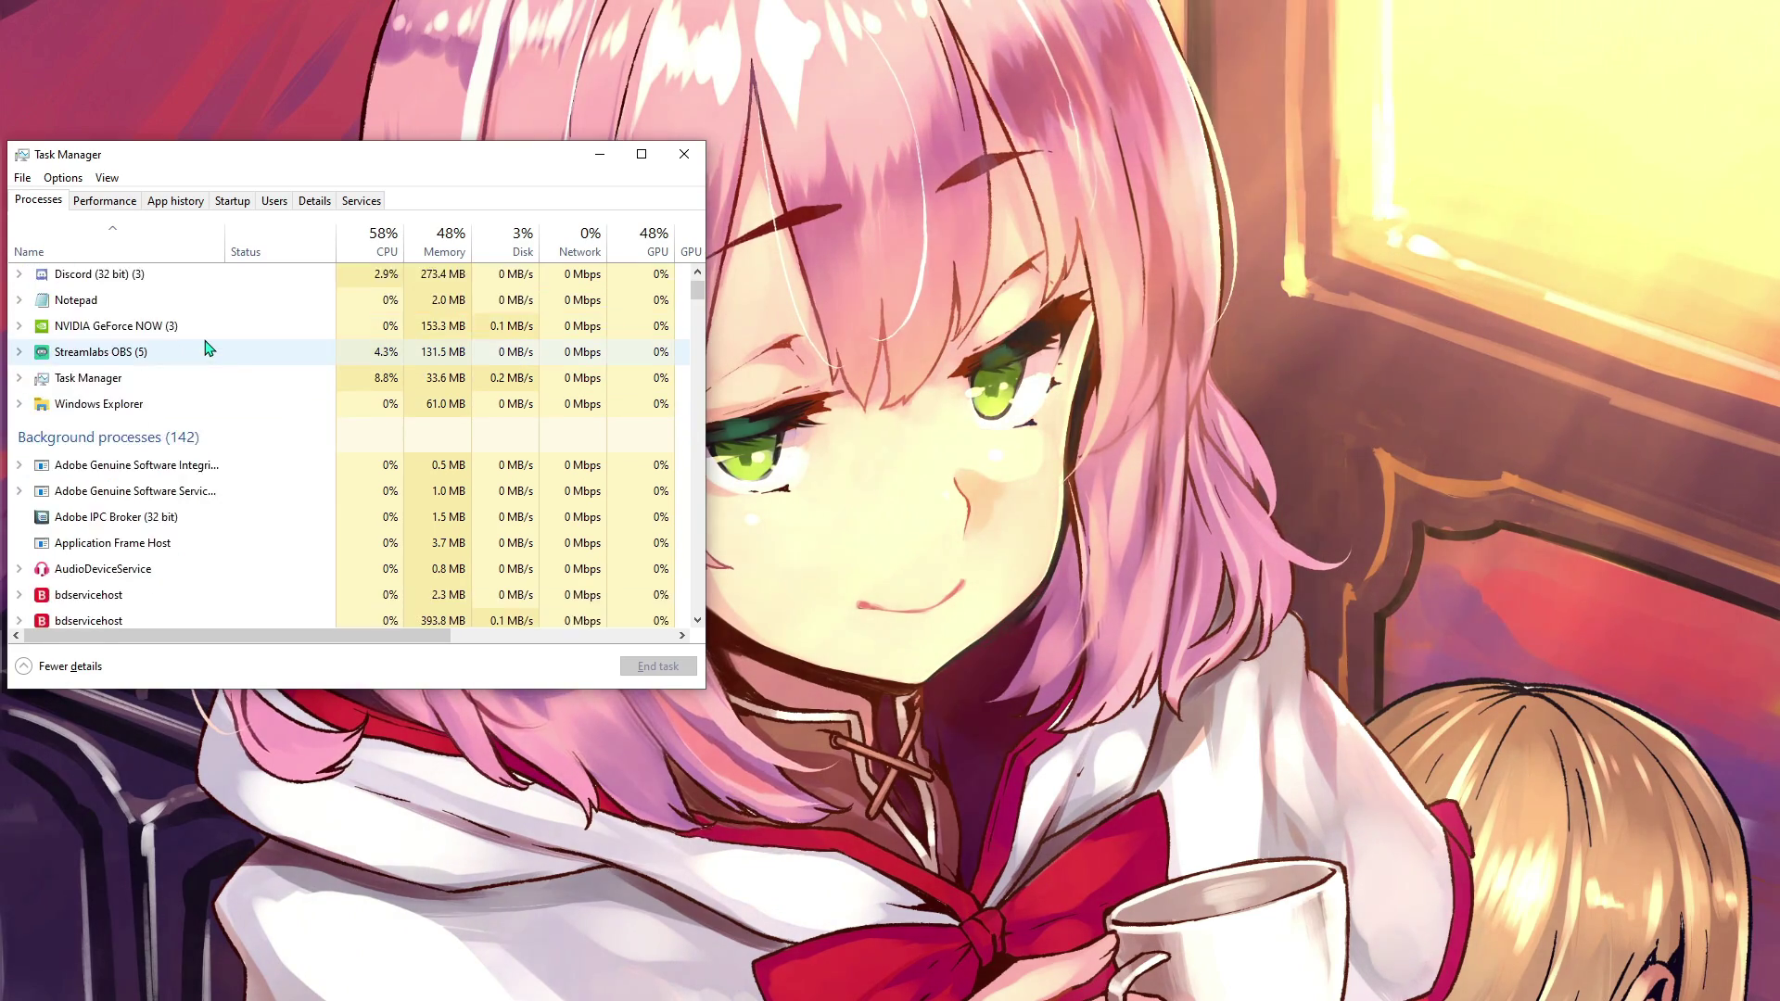
pyautogui.scroll(-10, 198, 352)
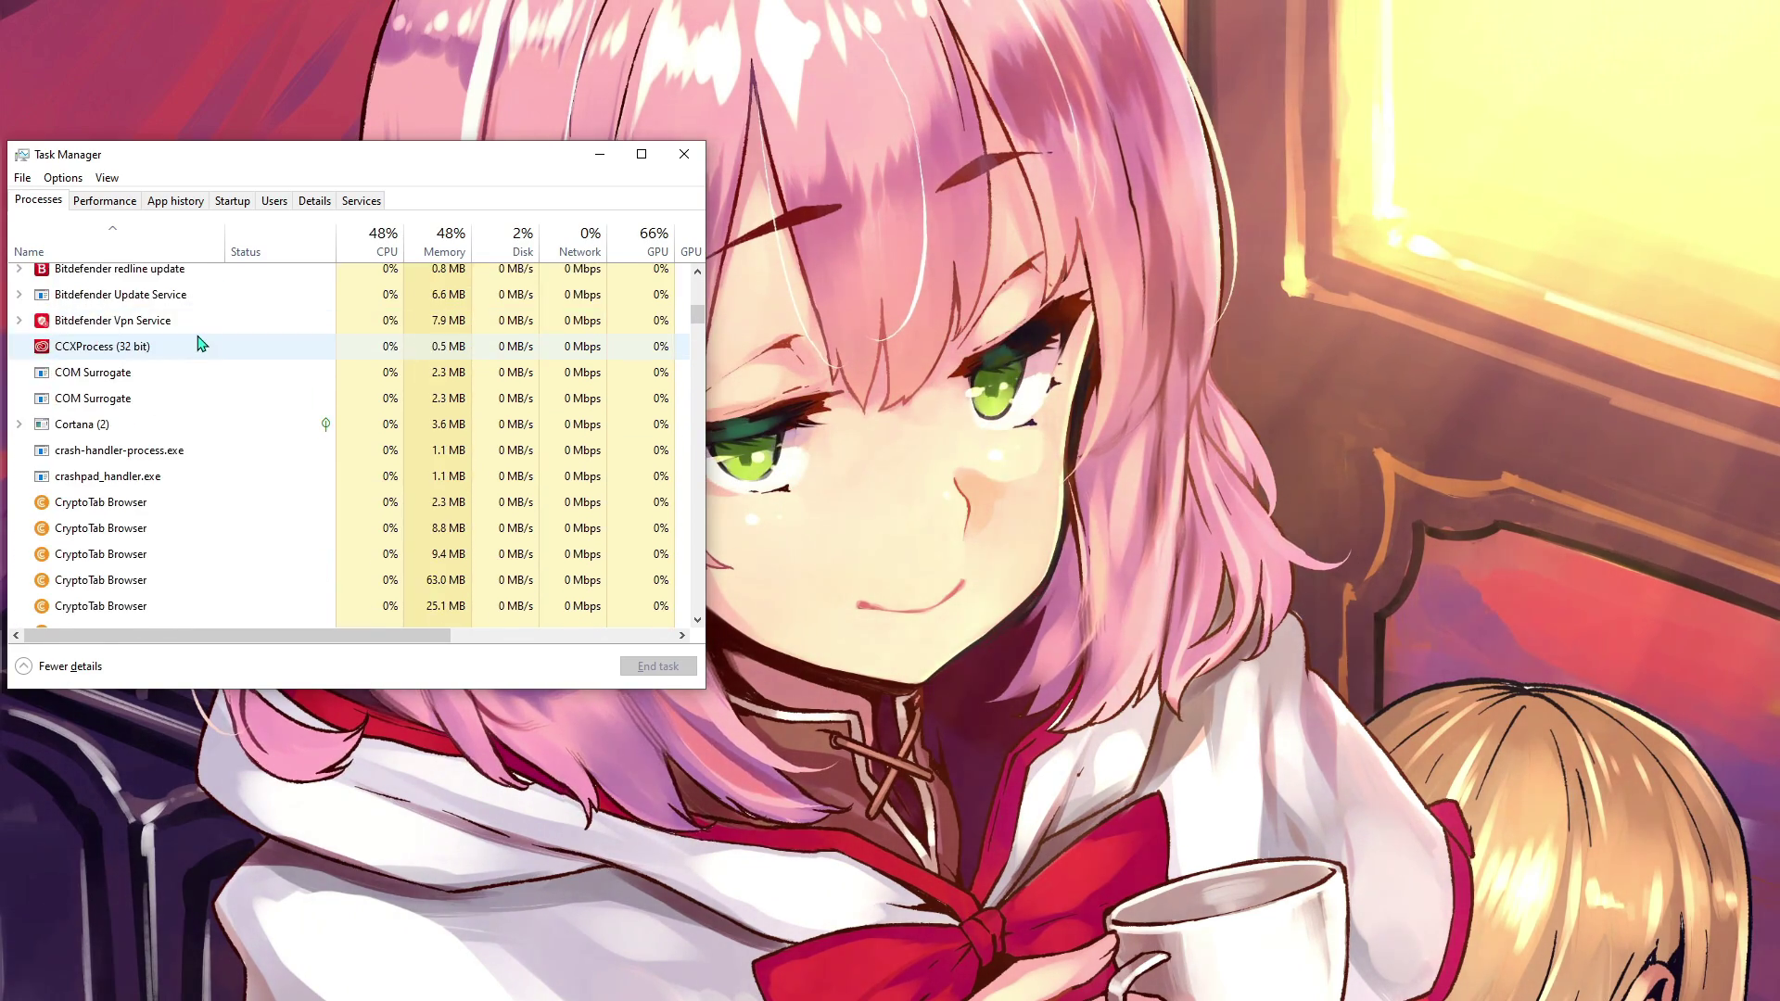
pyautogui.scroll(-15, 190, 440)
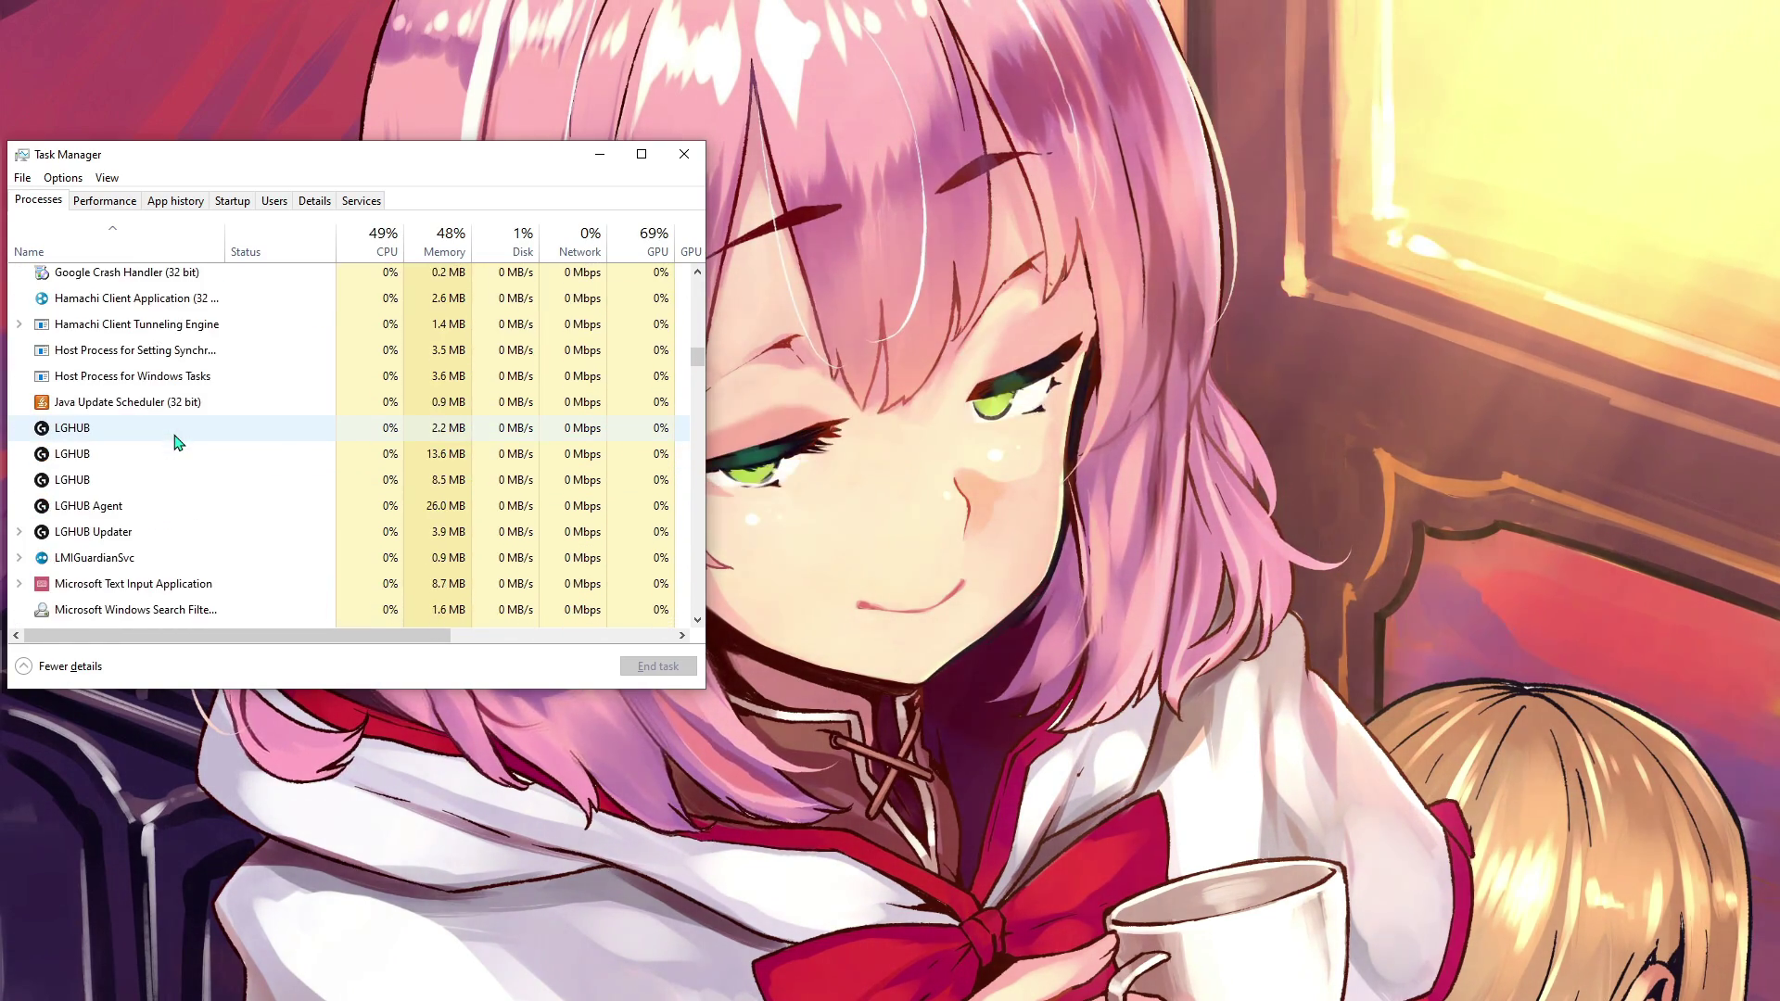
pyautogui.scroll(-12, 198, 449)
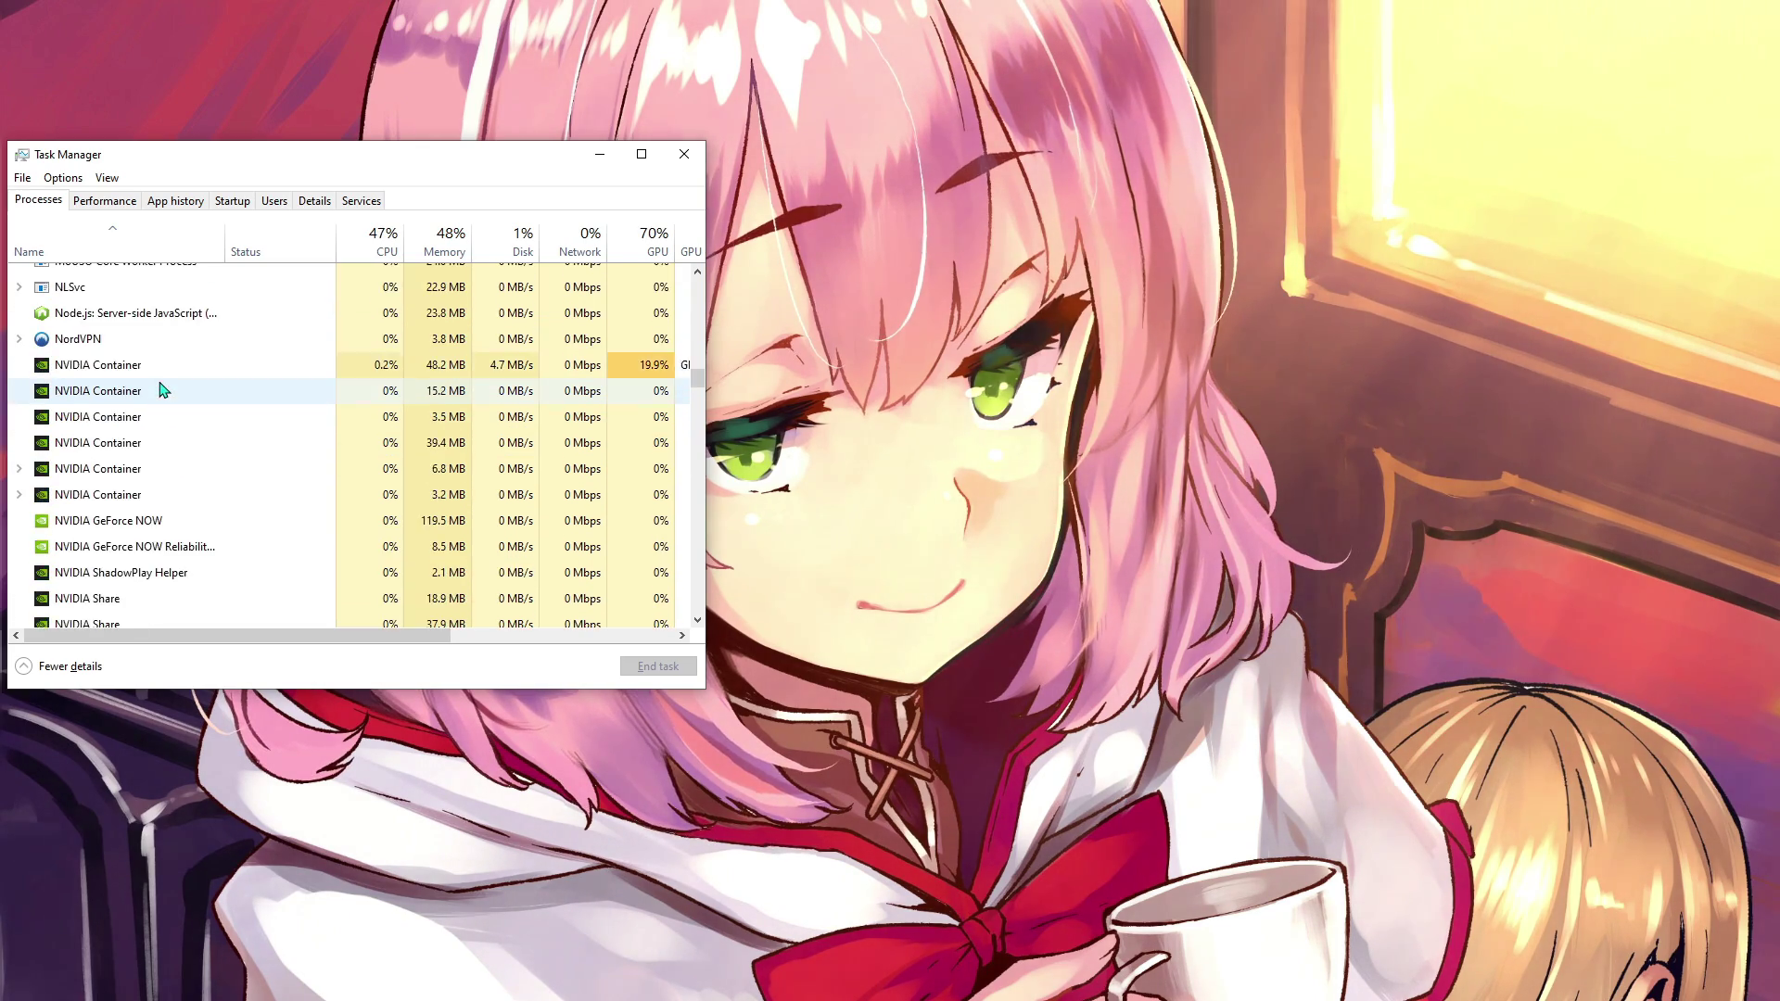
pyautogui.scroll(-4, 172, 376)
pyautogui.scroll(2, 179, 365)
pyautogui.scroll(-4, 181, 371)
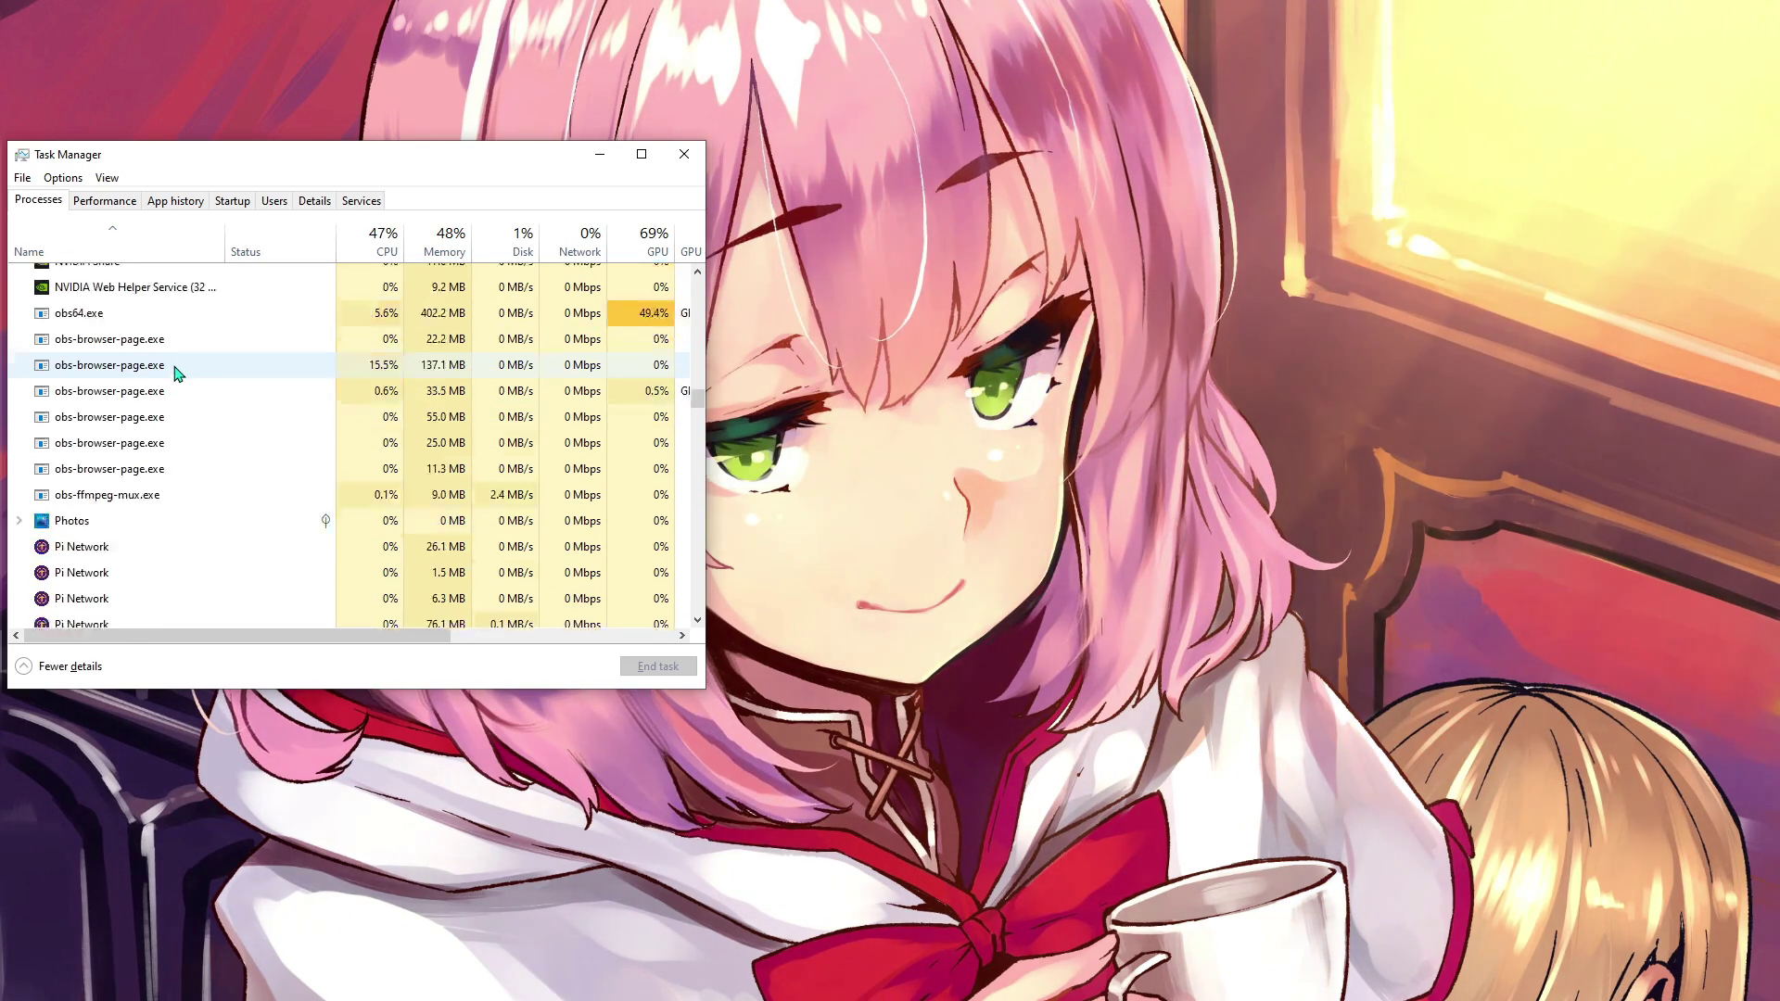
pyautogui.scroll(-12, 183, 382)
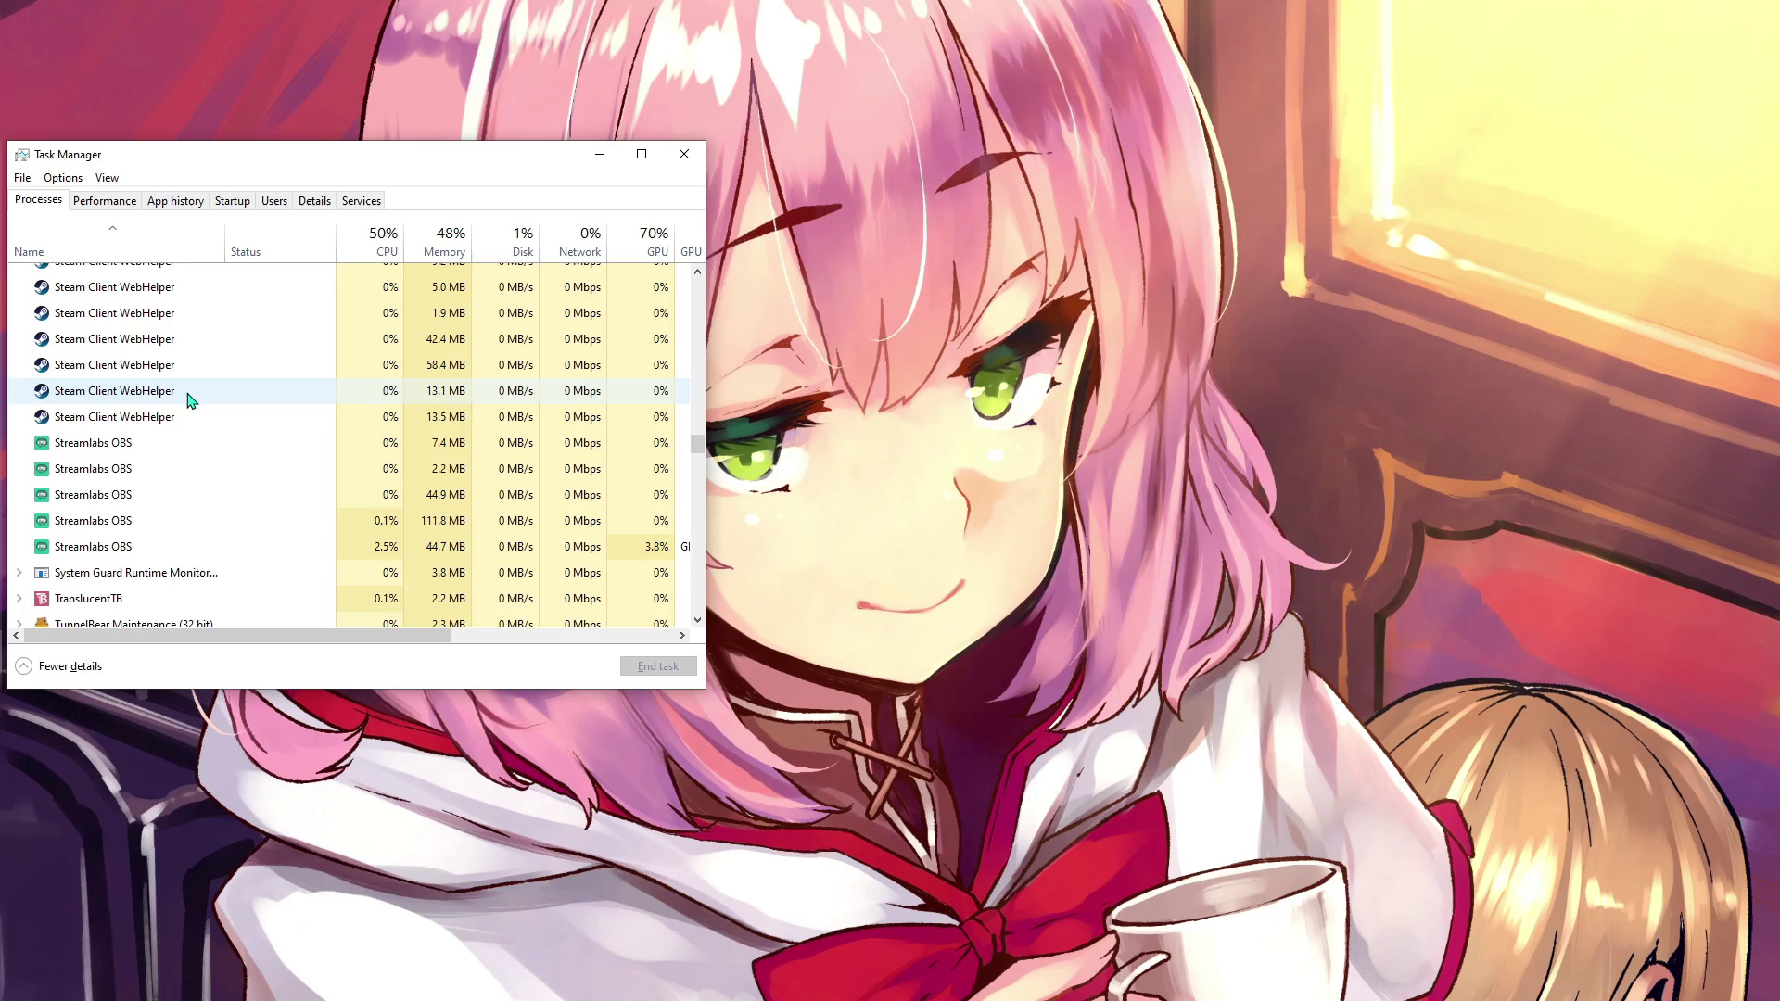
pyautogui.scroll(-4, 185, 398)
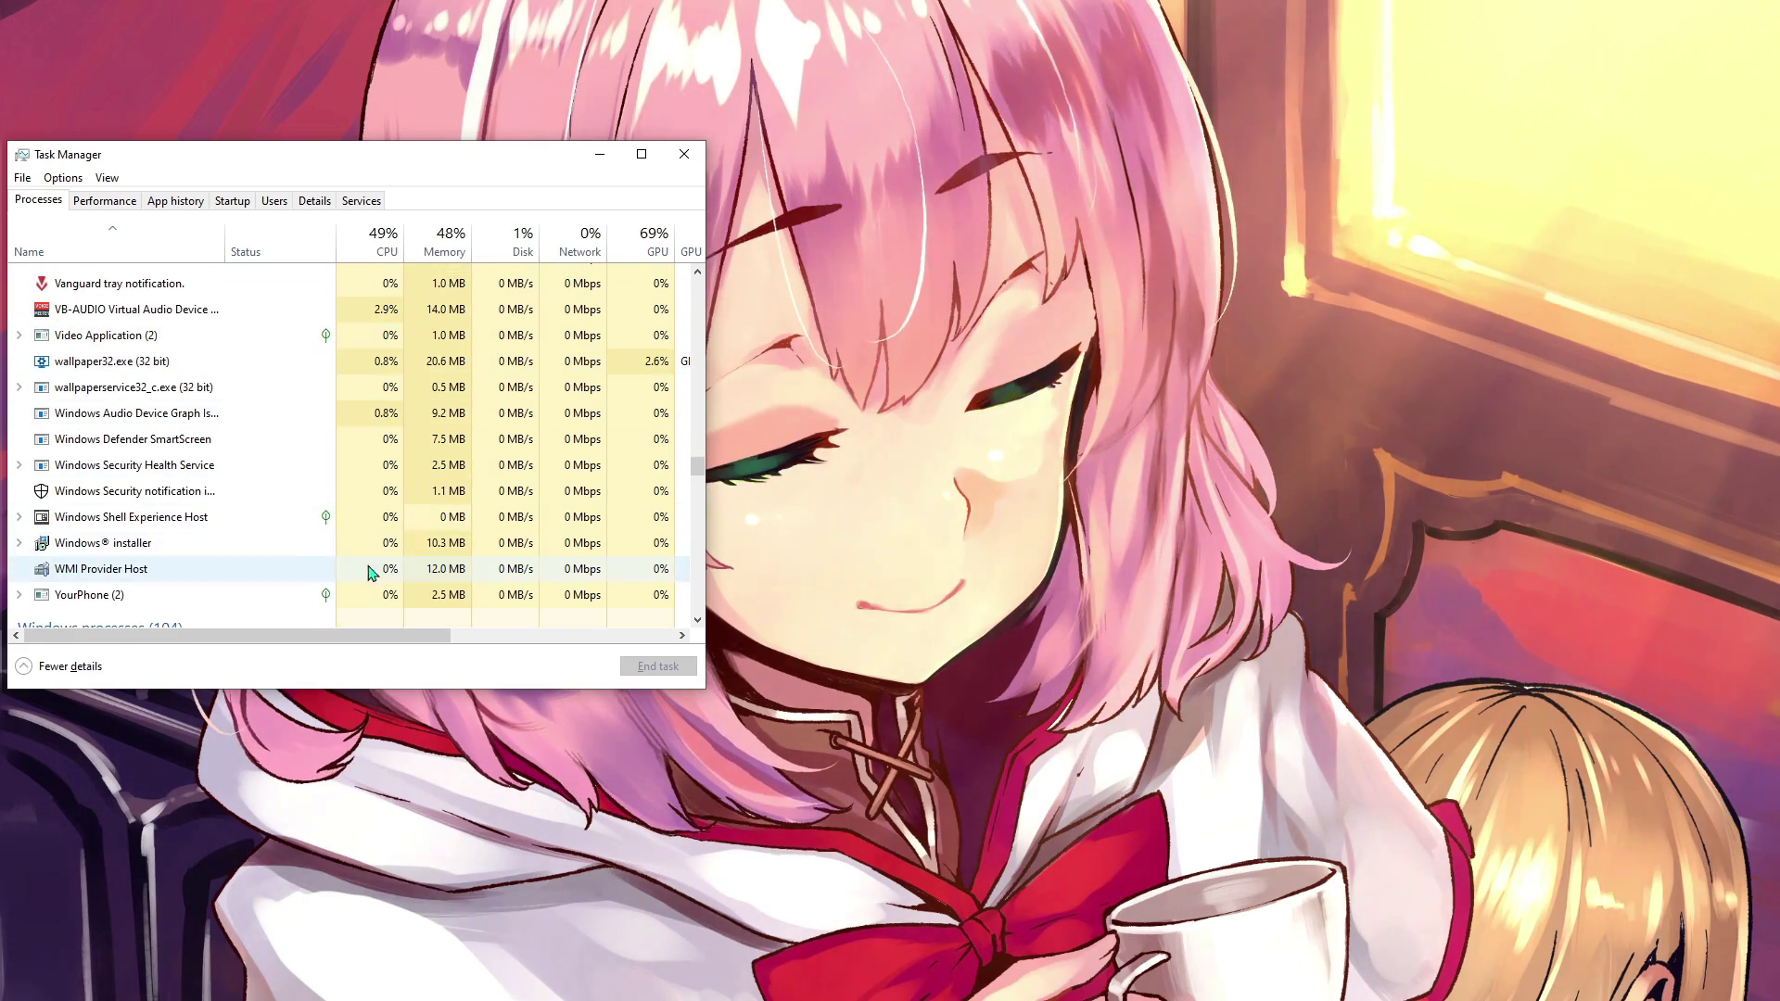
pyautogui.click(696, 158)
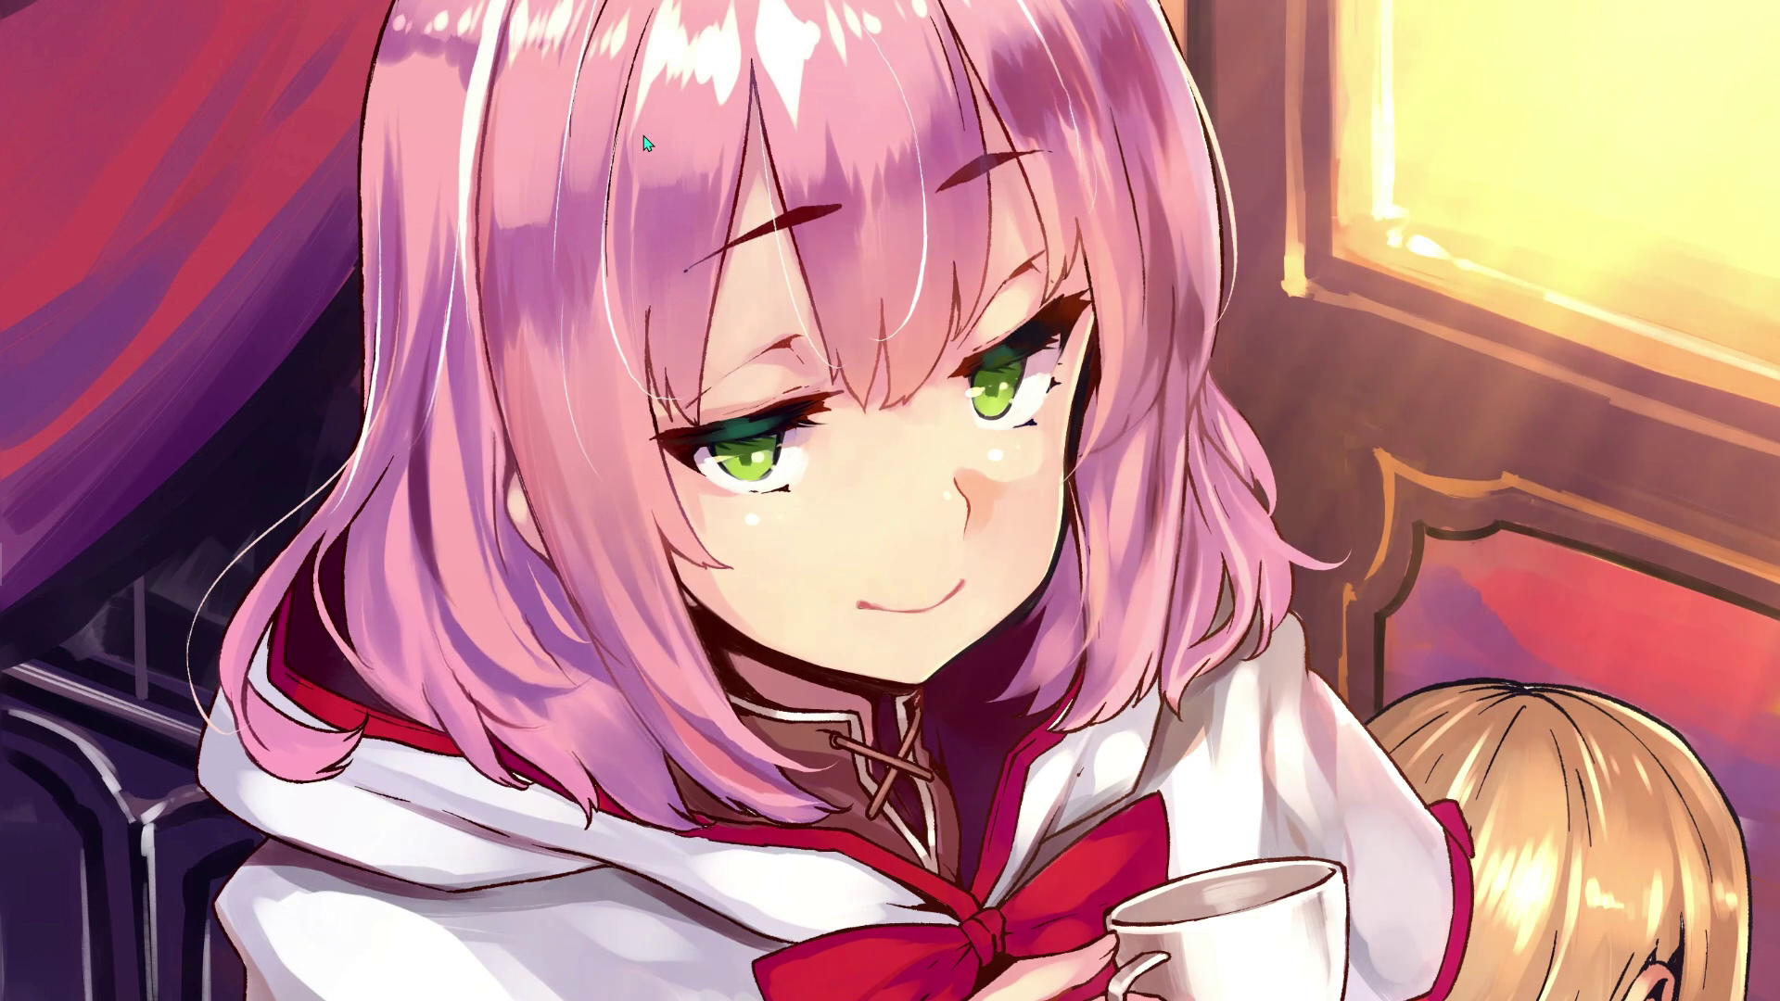
# Reopen Task Manager, review the status of the startup programs, and close it
pyautogui.hotkey('ctrl', 'shift', 'Escape')
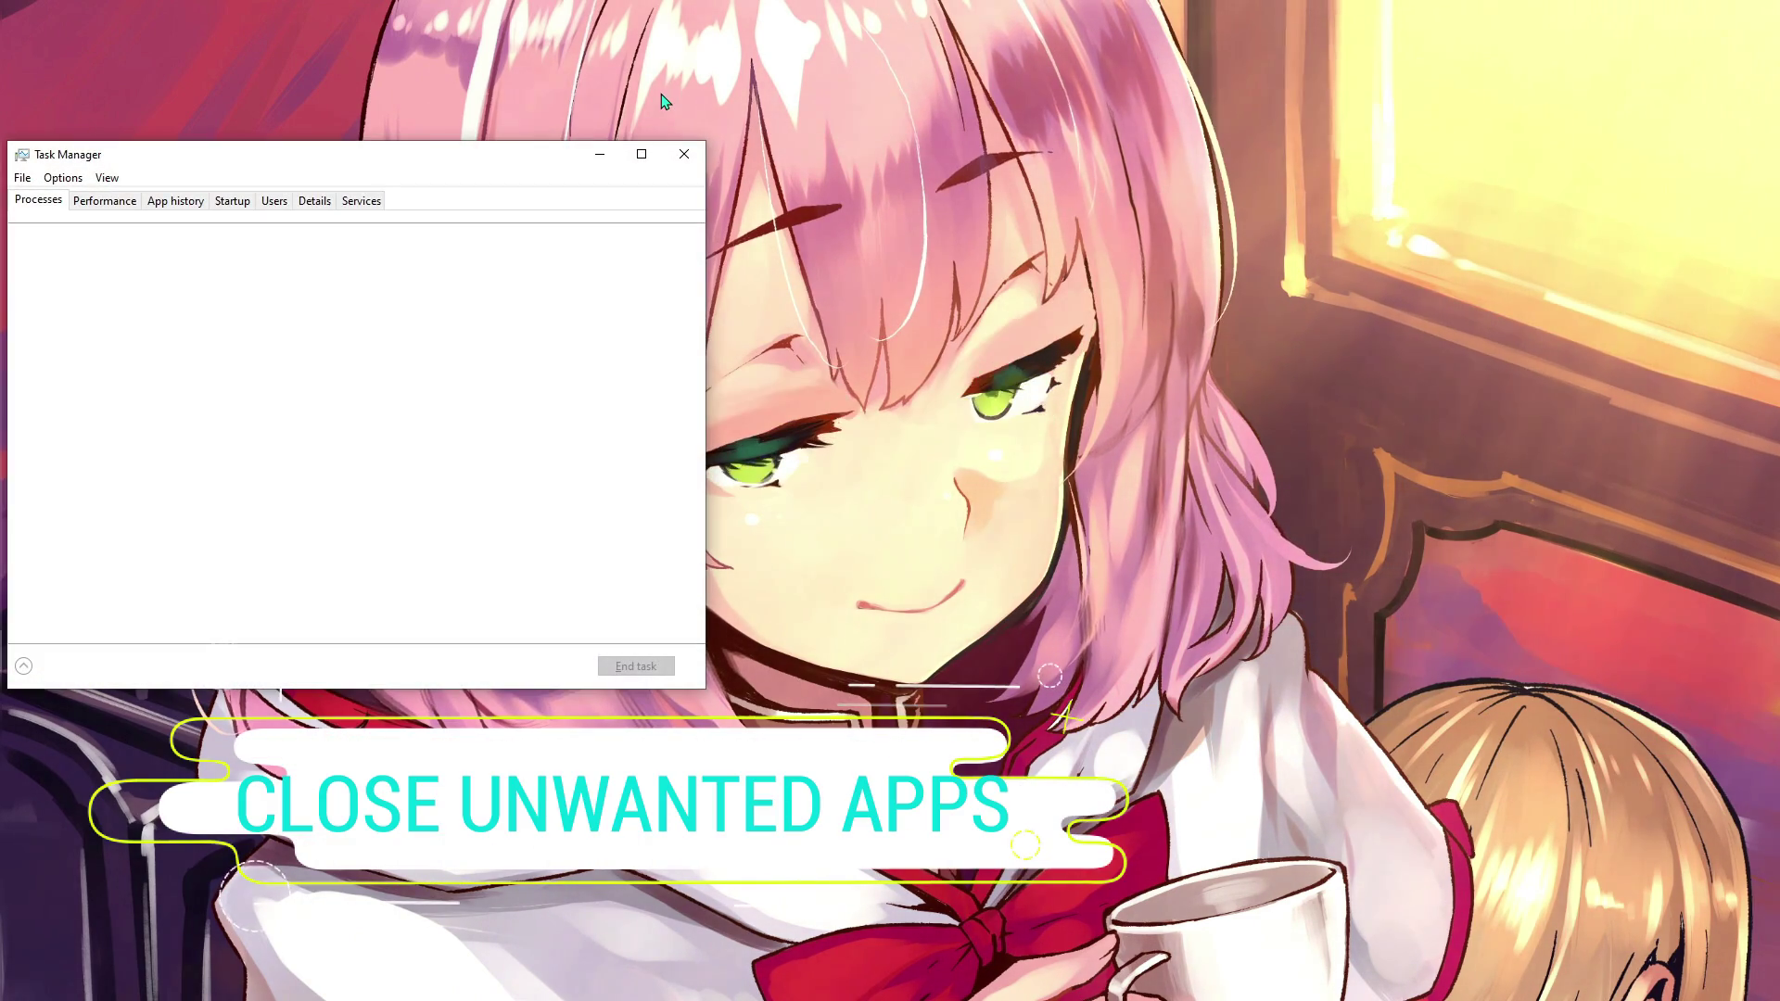
pyautogui.click(233, 200)
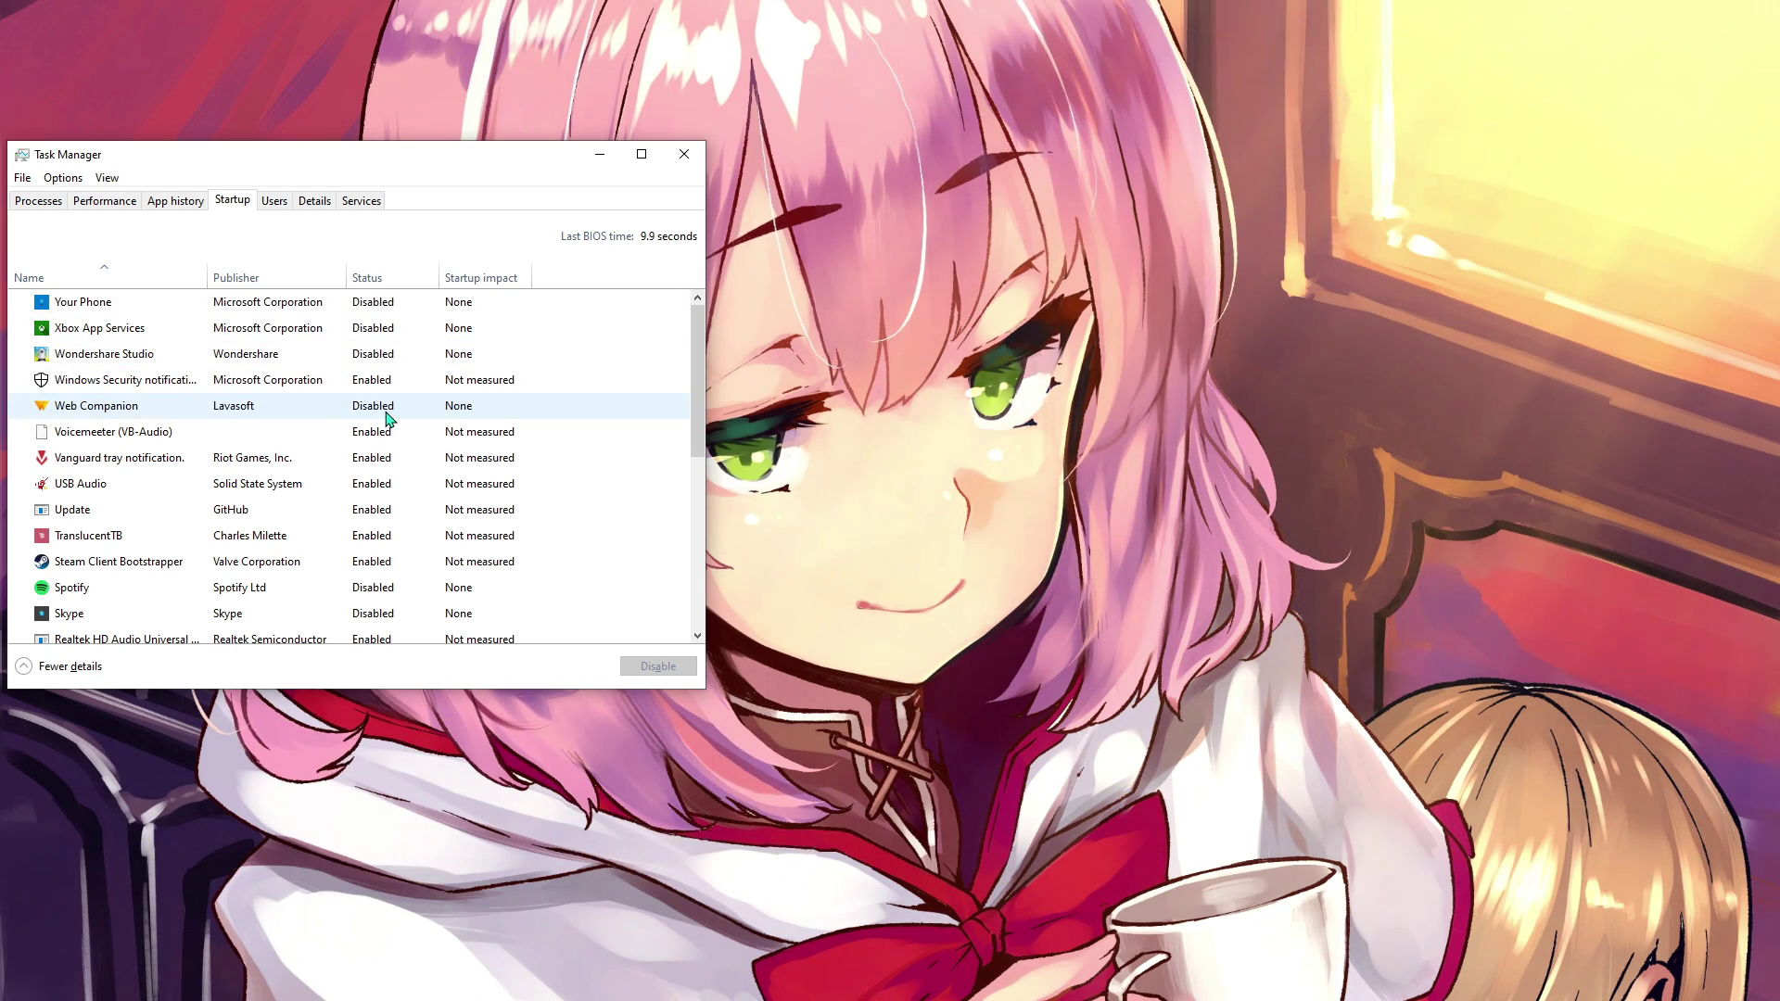
pyautogui.scroll(-1, 387, 414)
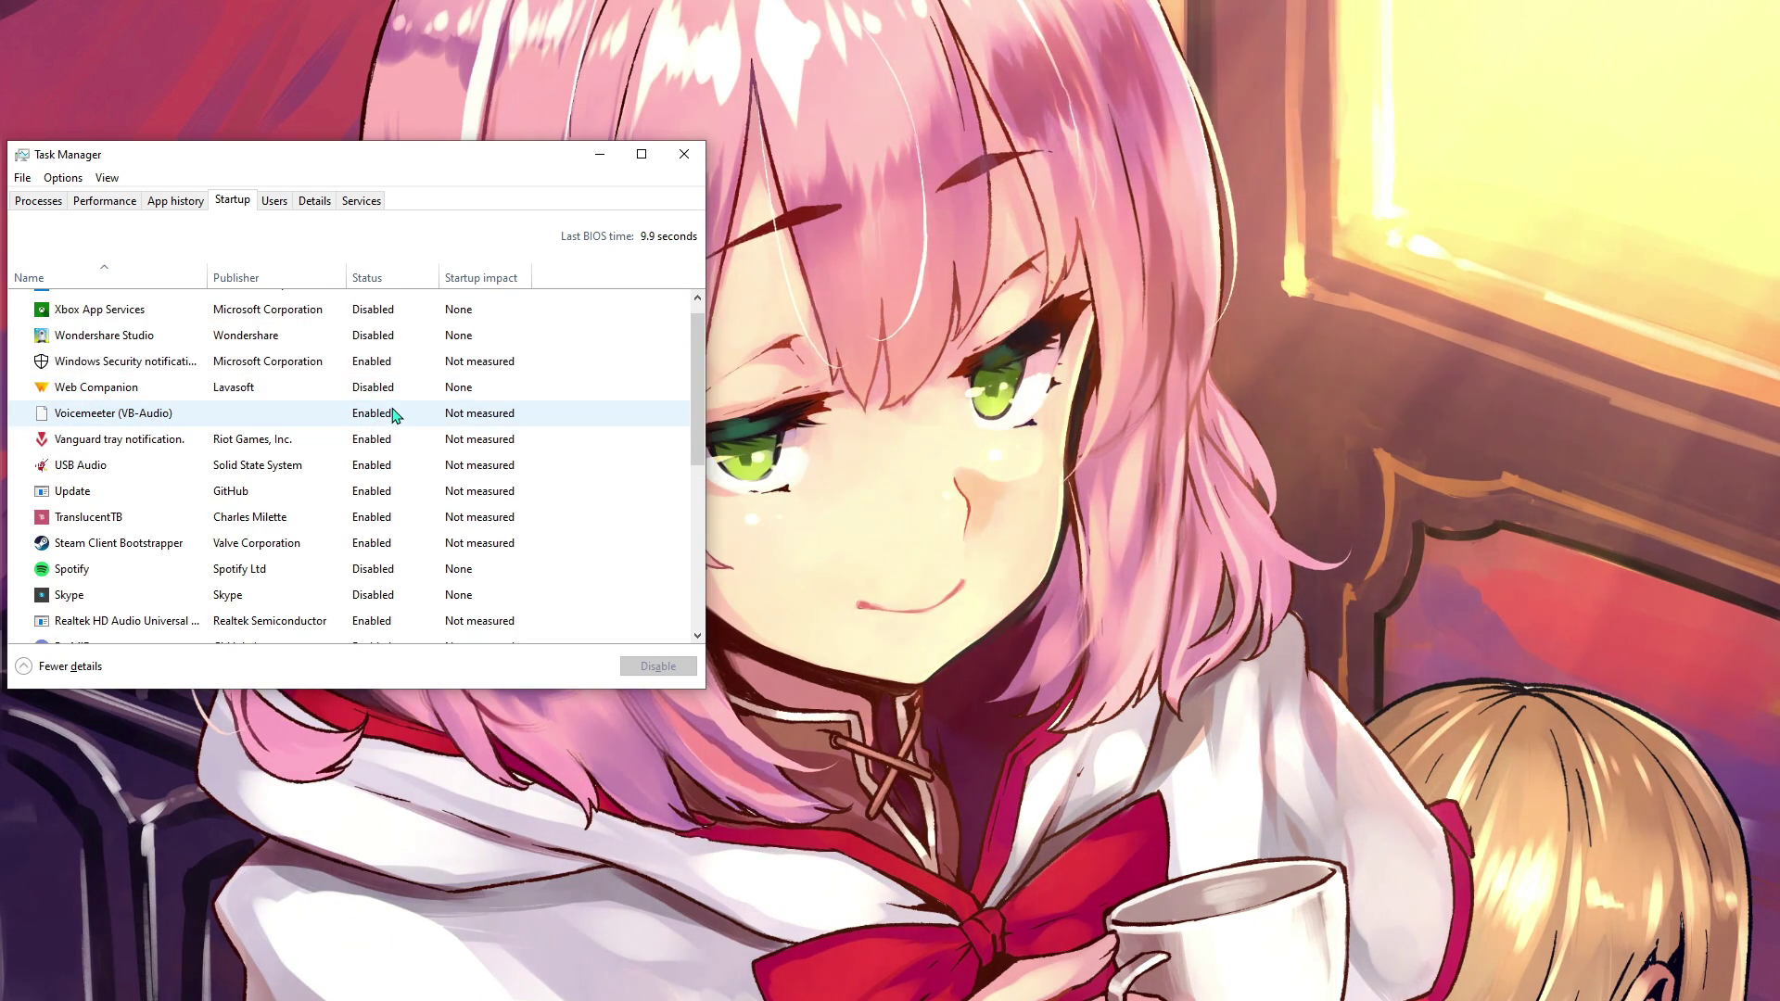
pyautogui.scroll(-1, 354, 465)
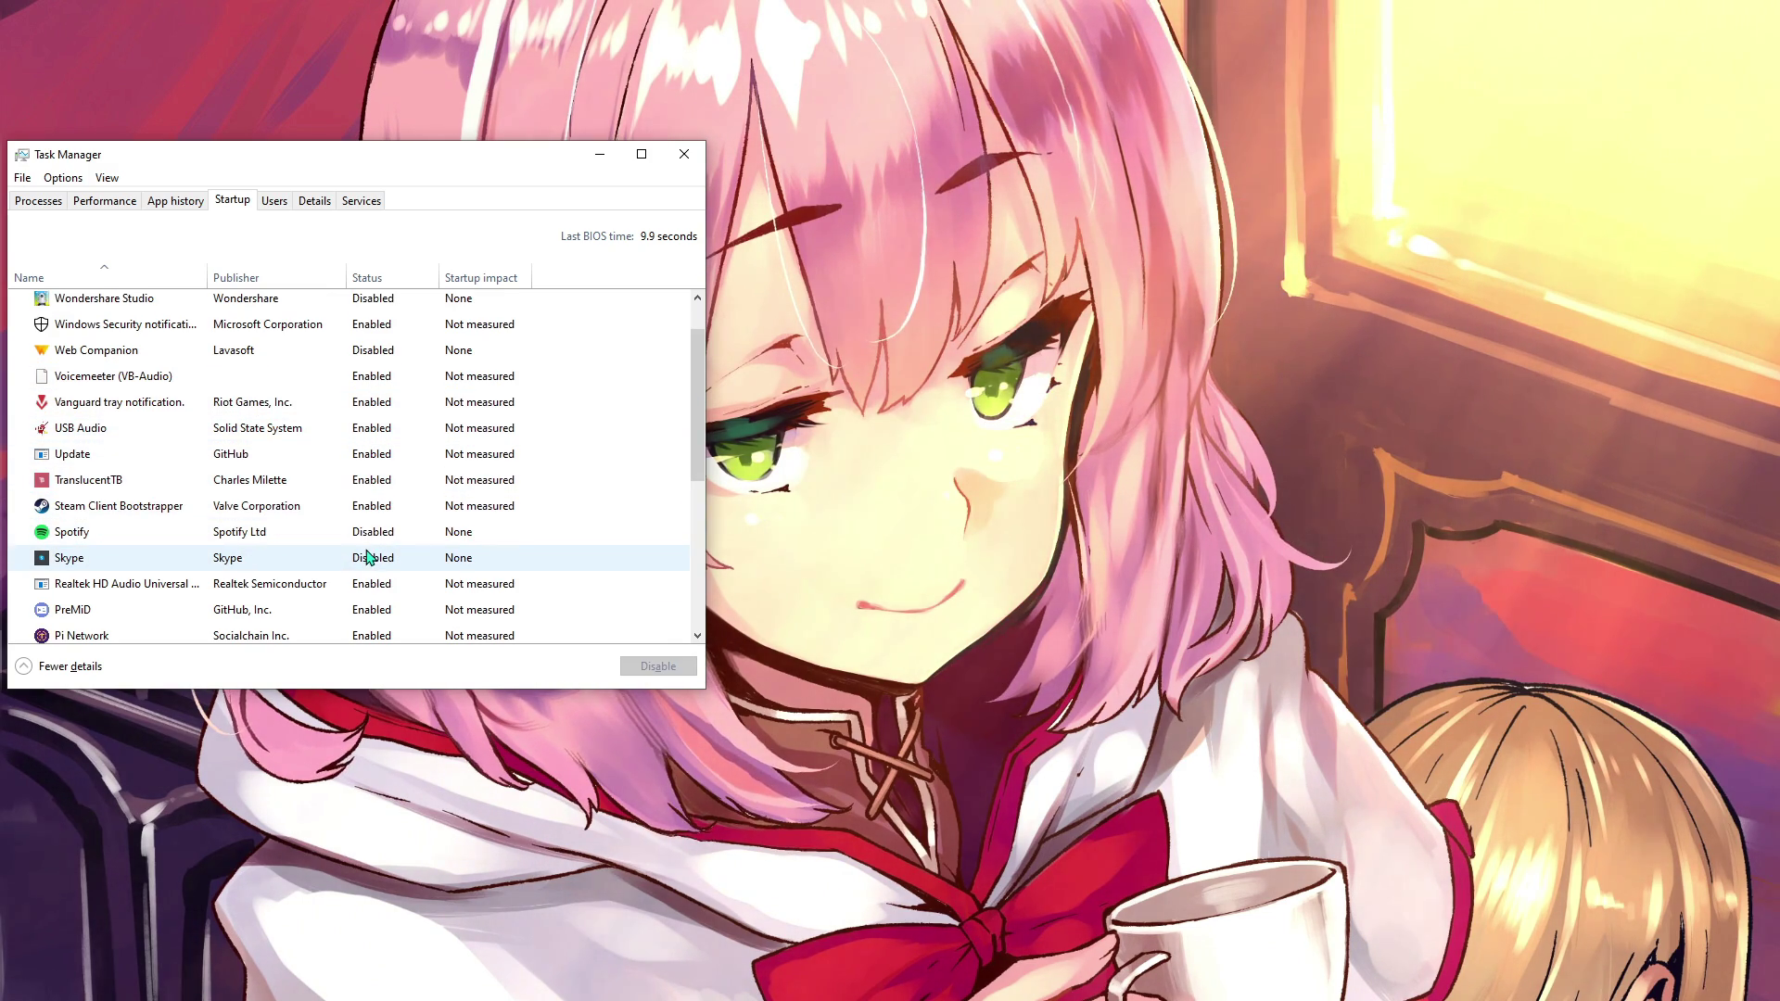
pyautogui.scroll(-1, 420, 449)
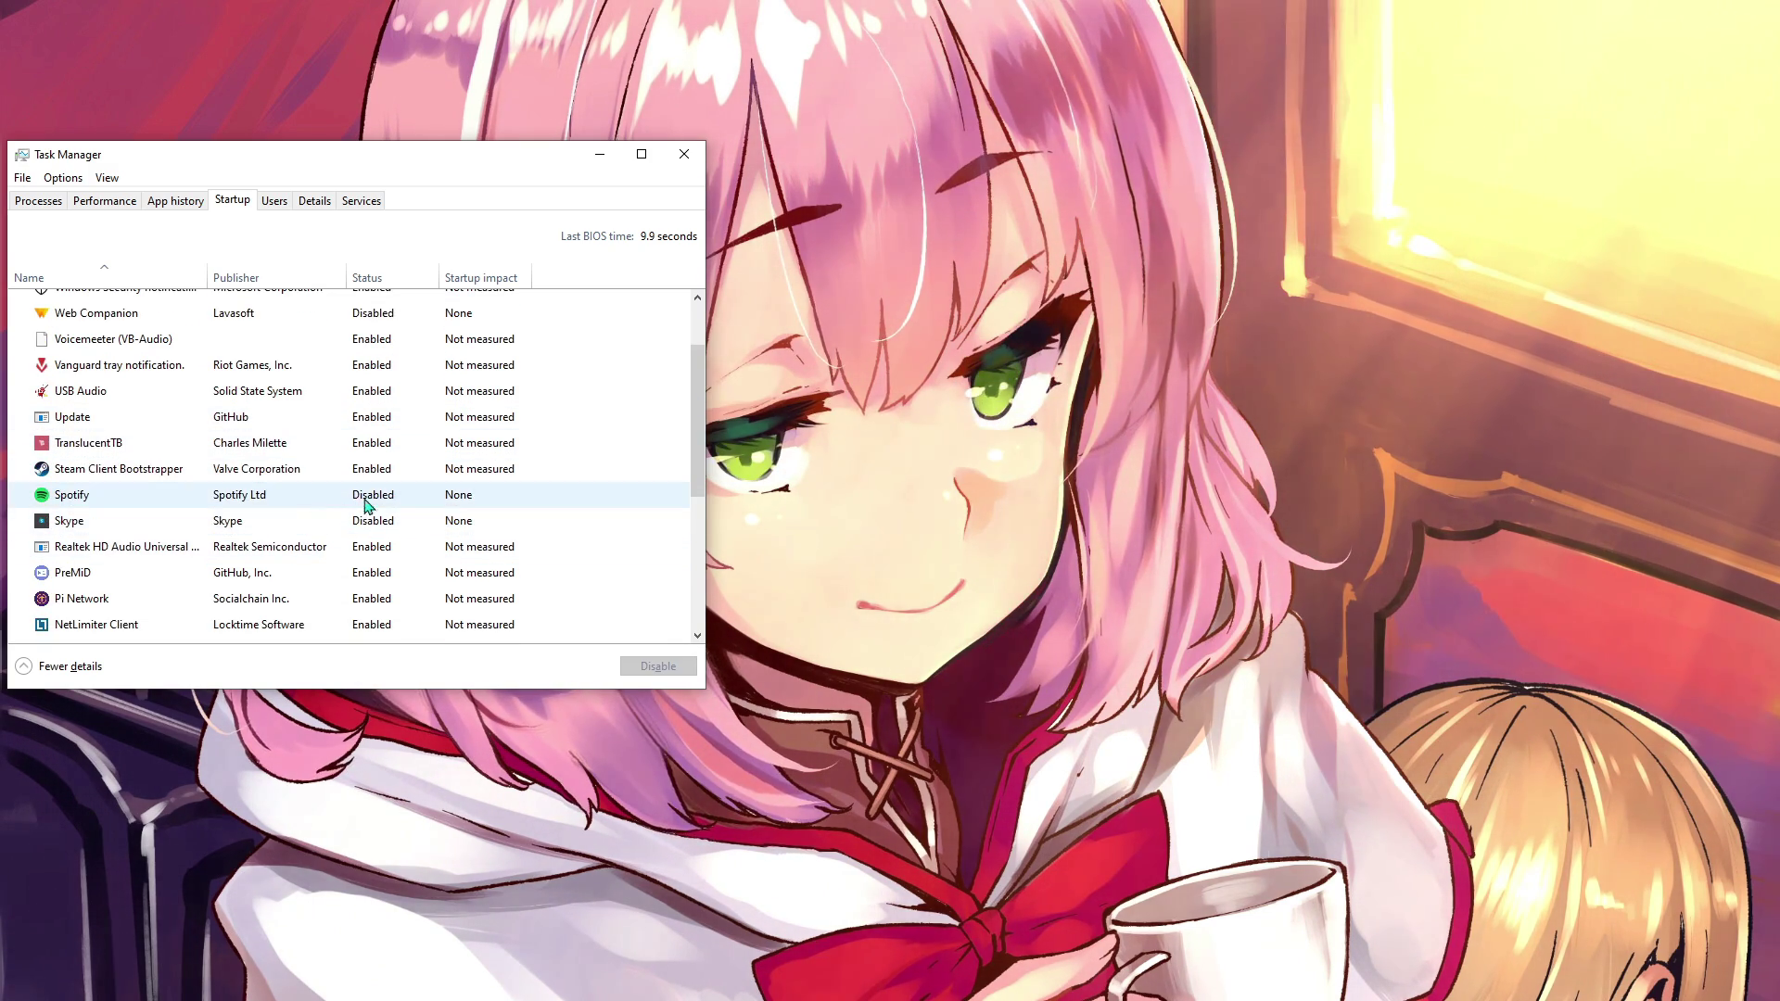
pyautogui.scroll(-1, 418, 520)
pyautogui.scroll(-4, 414, 526)
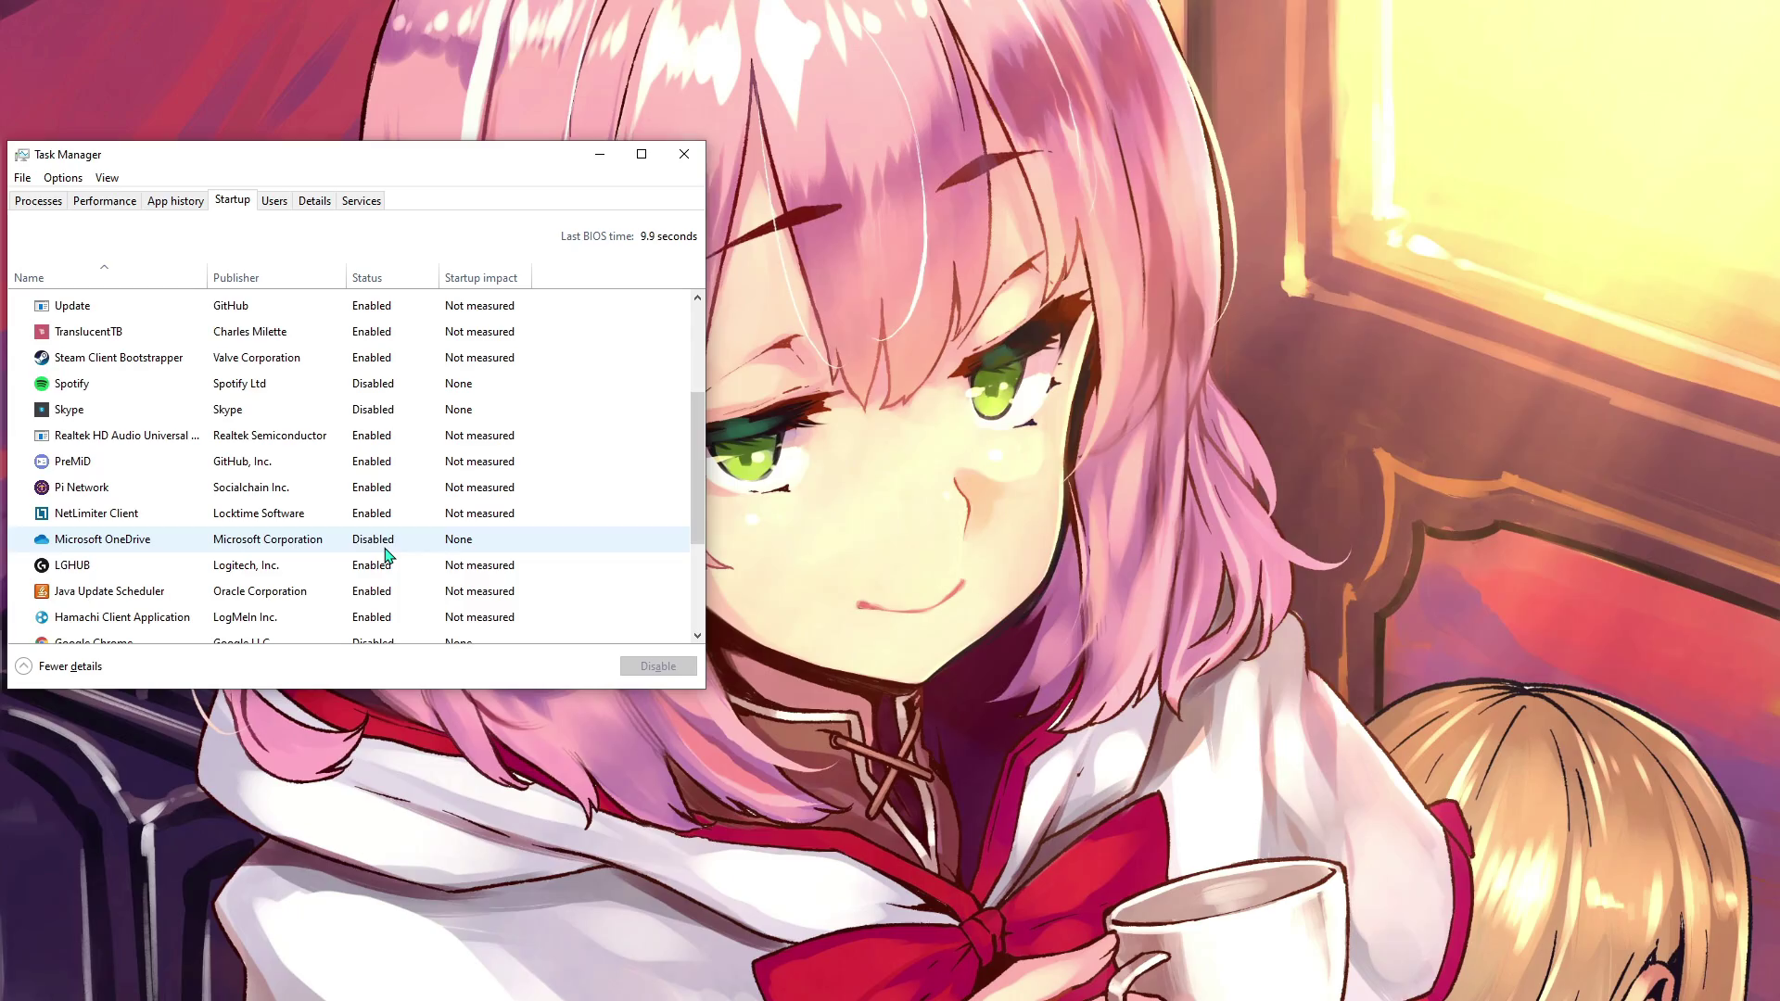
pyautogui.click(692, 159)
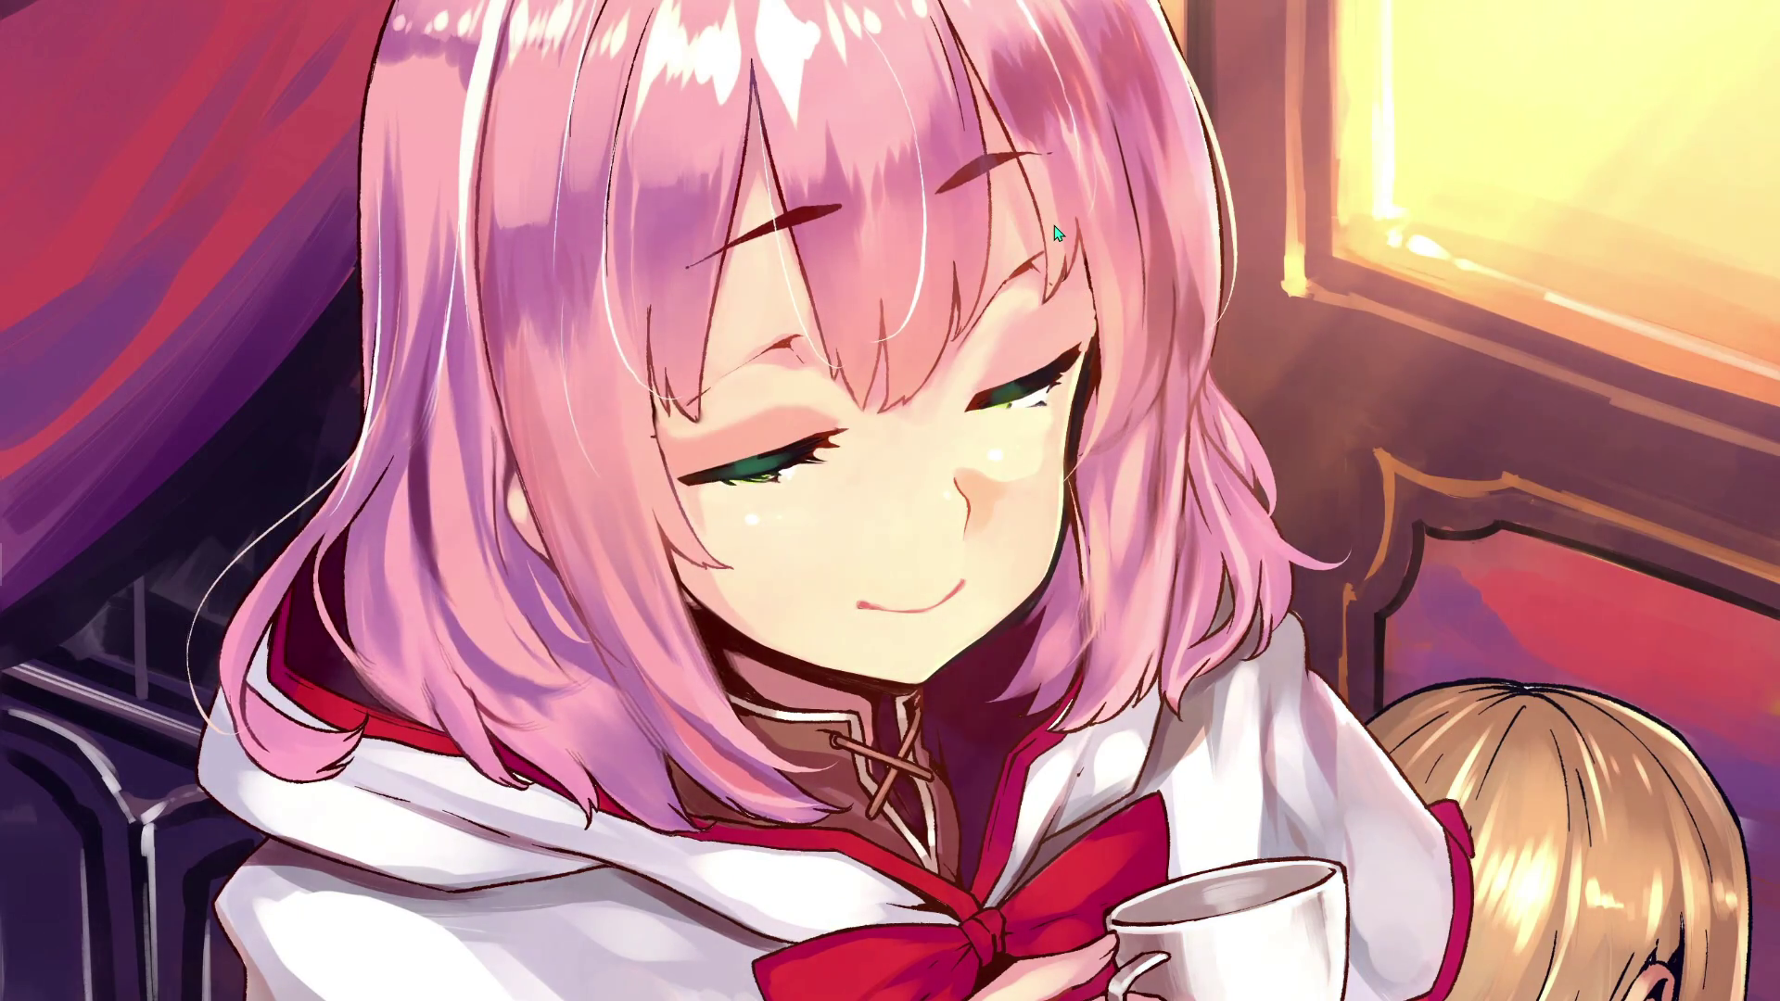
# Open Control Panel, search it for "power", and open Power Options
pyautogui.press('super')
pyautogui.write('control')
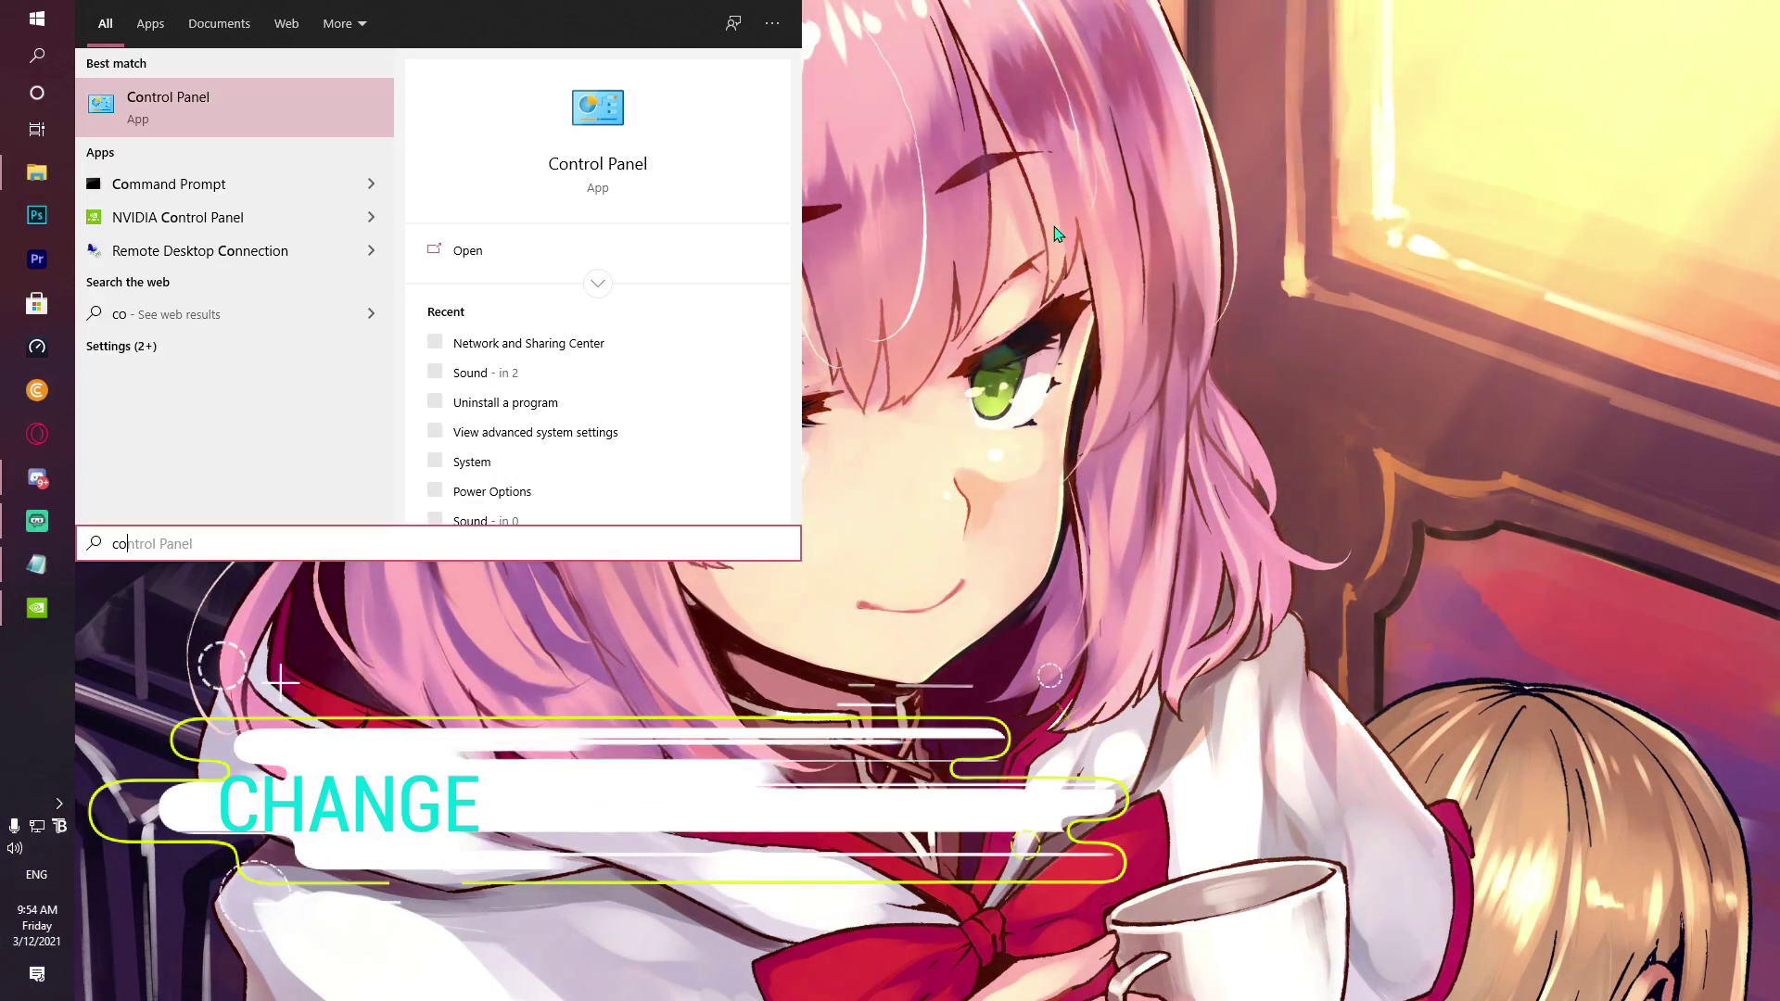
pyautogui.press('Return')
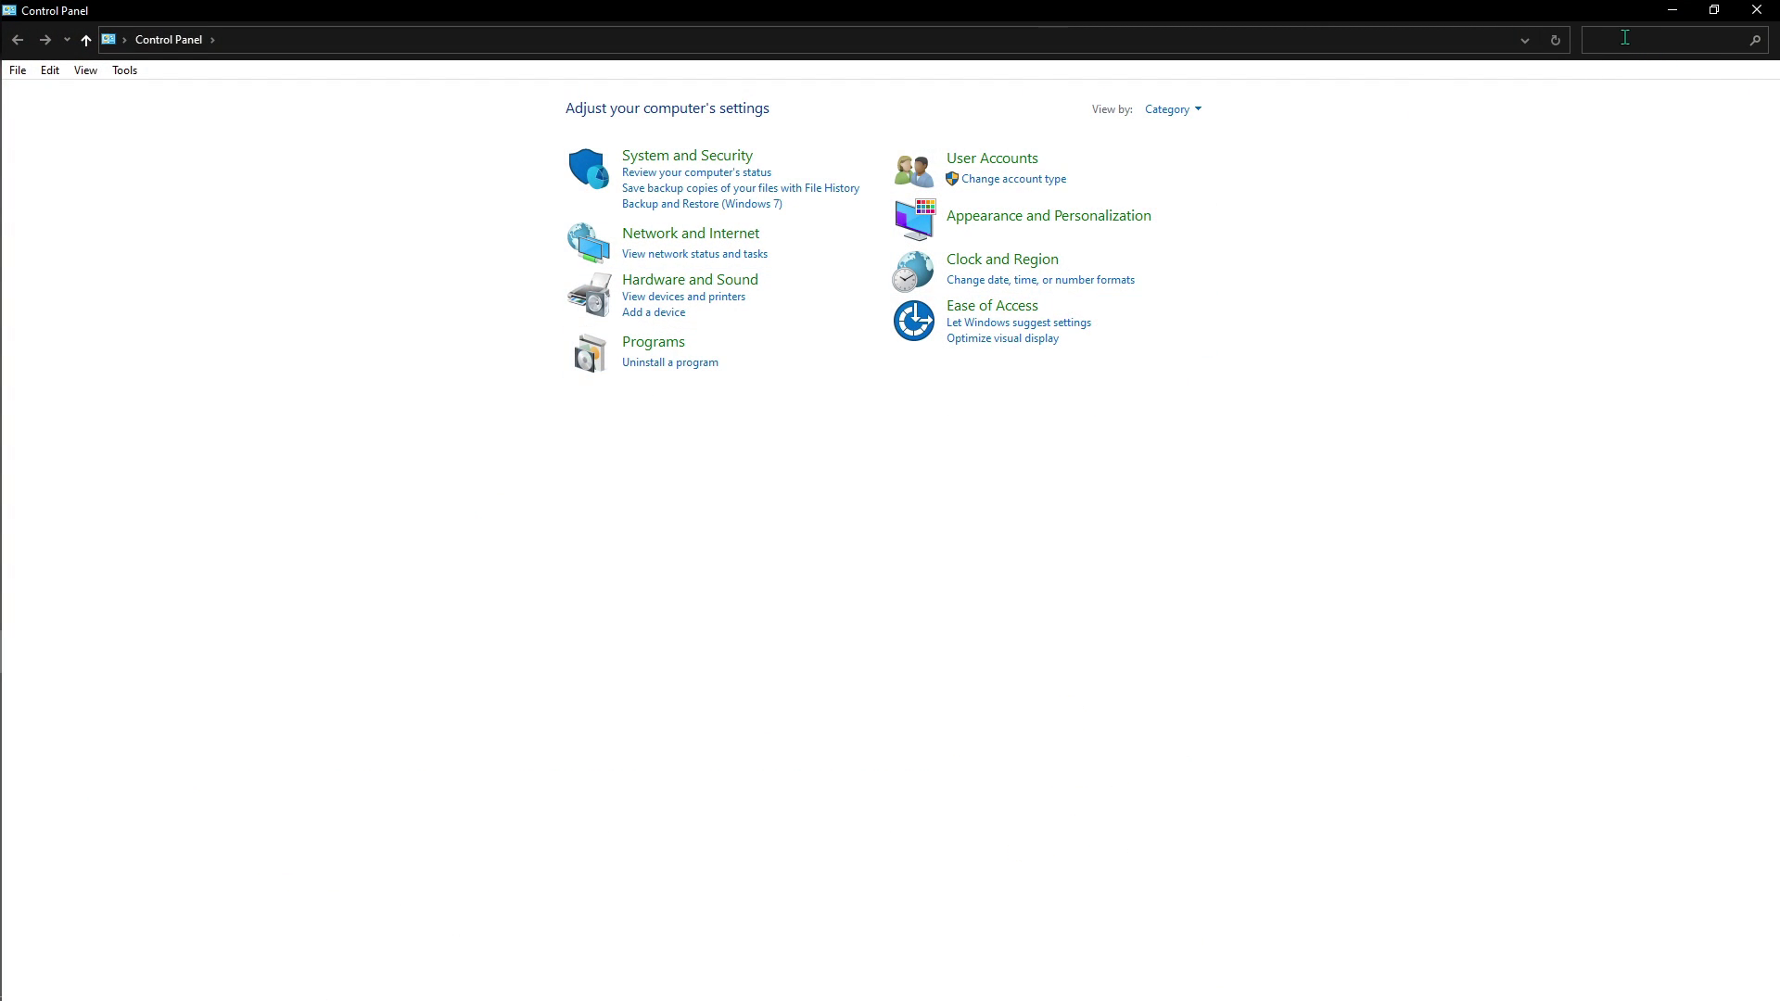
pyautogui.write('power')
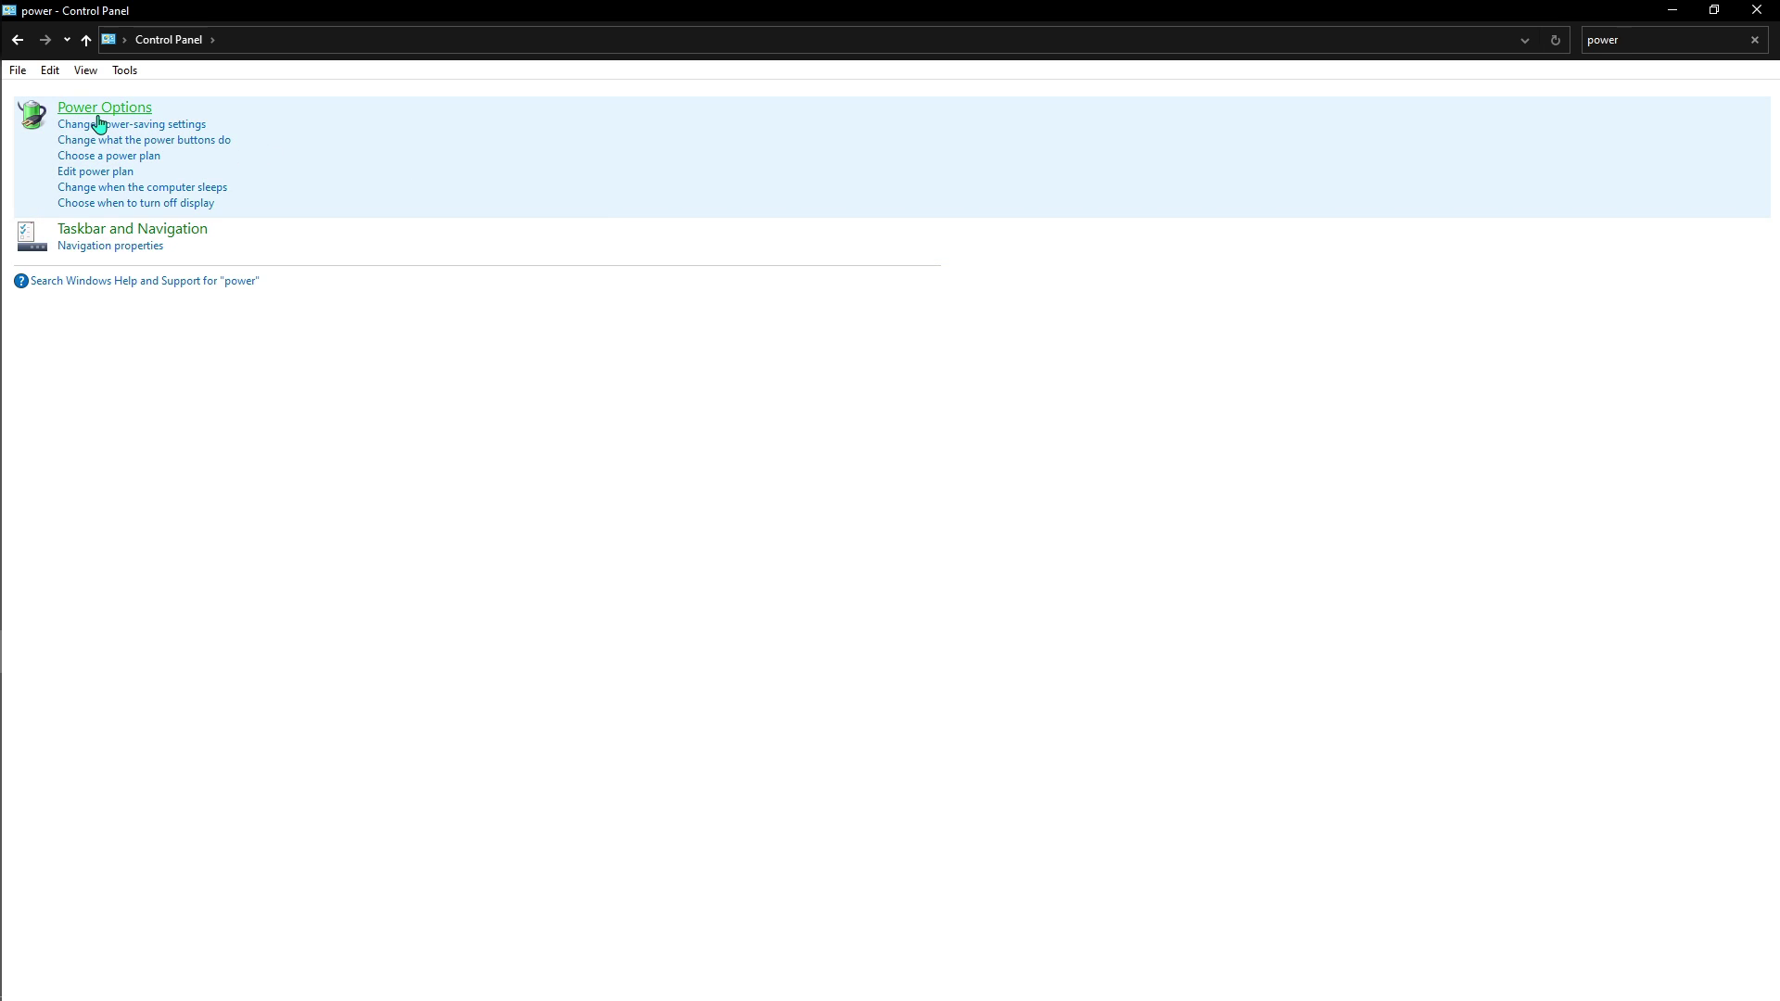
pyautogui.click(97, 111)
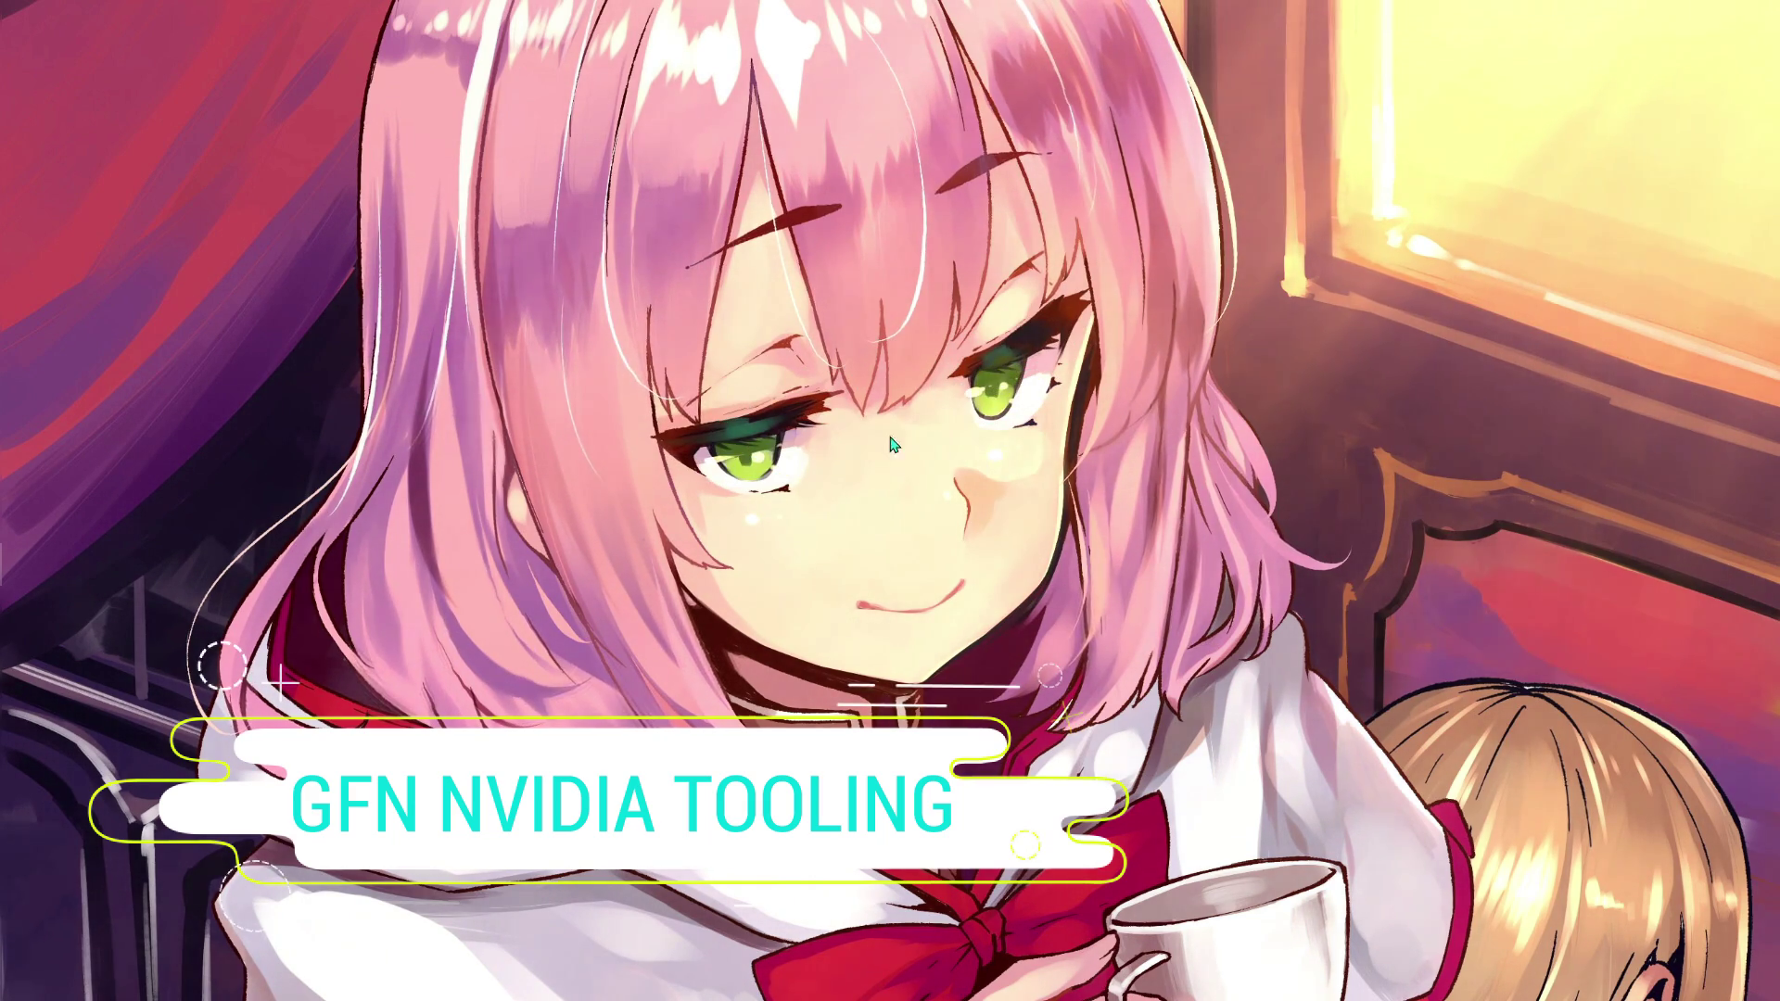
# Open Manage 3D Settings in NVIDIA Control Panel and choose geforcenow.exe as the program to customize
pyautogui.rightClick(828, 395)
pyautogui.click(897, 540)
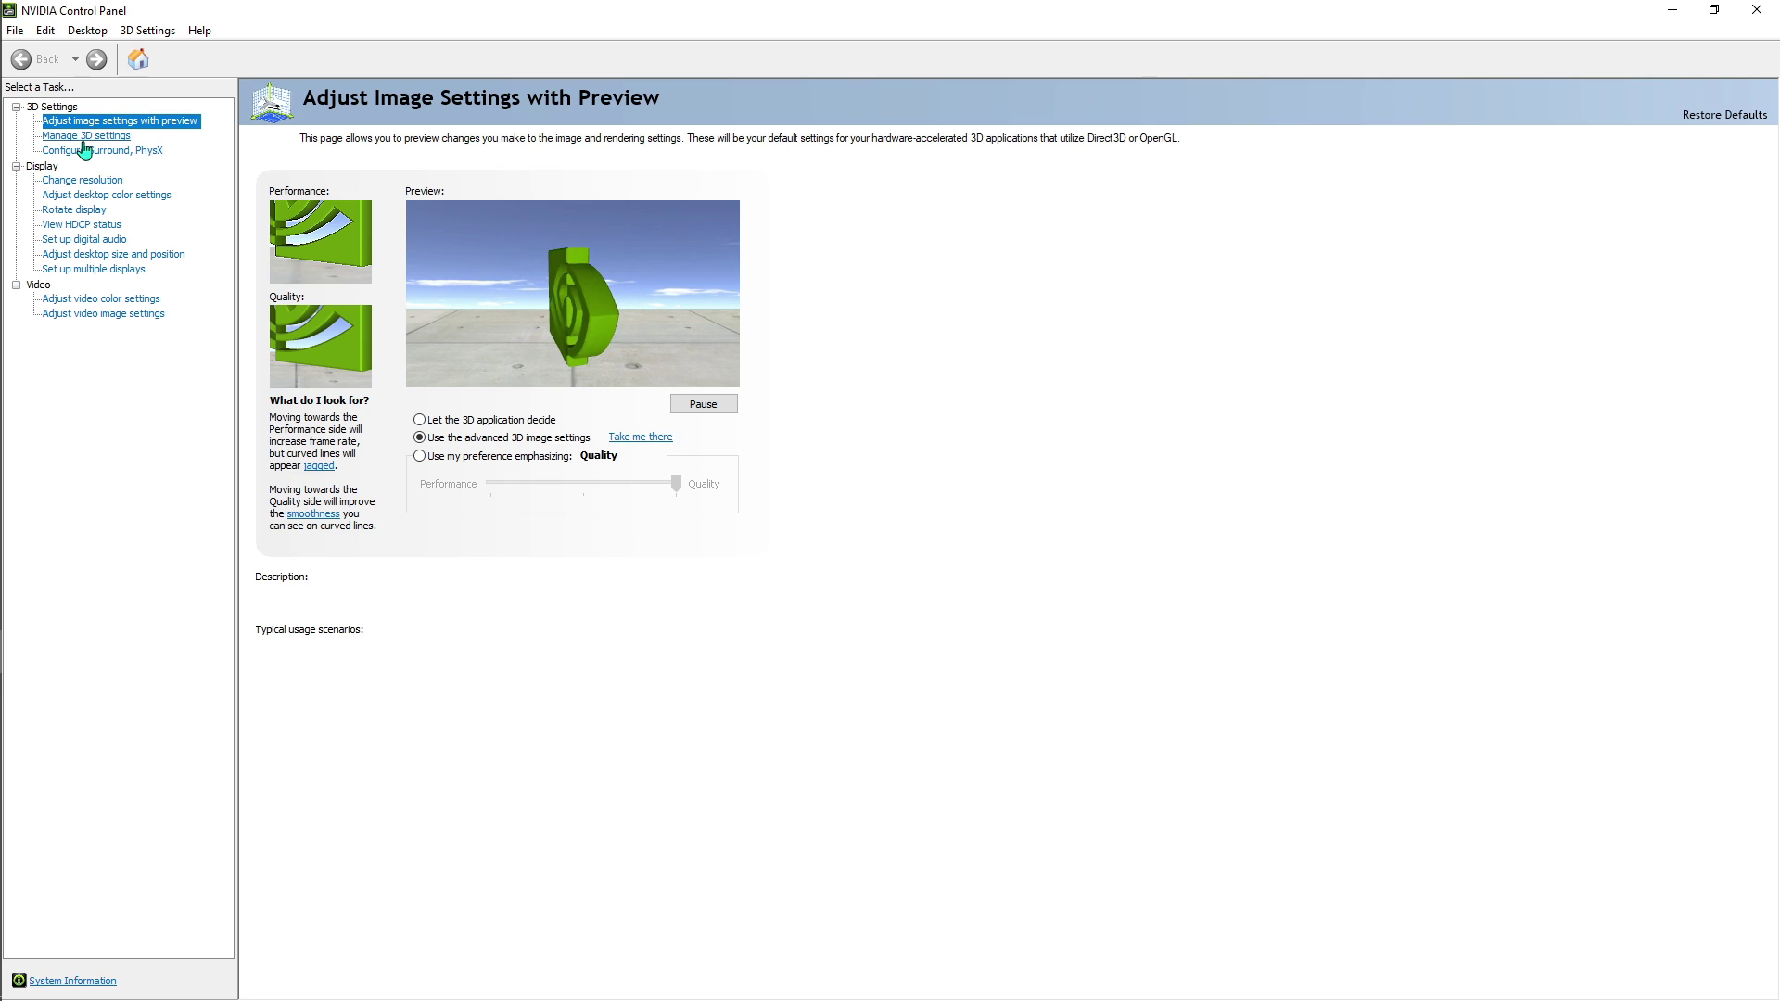
pyautogui.click(85, 137)
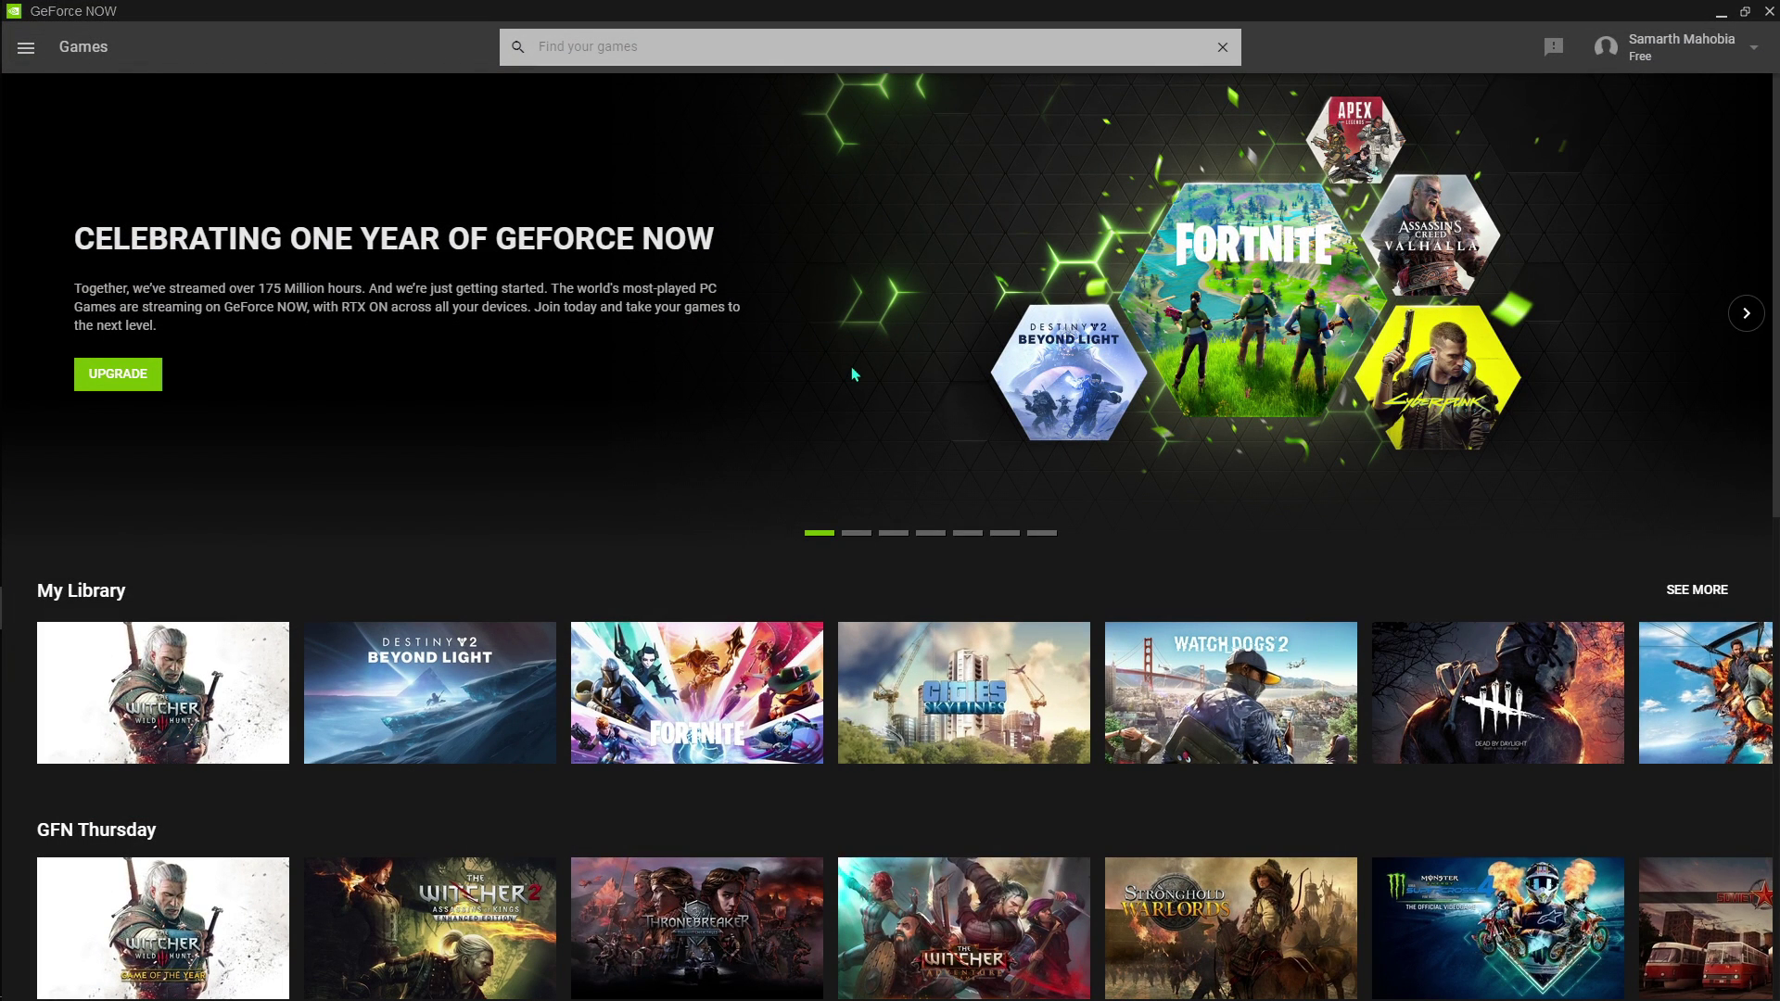
pyautogui.hotkey('alt', 'Tab')
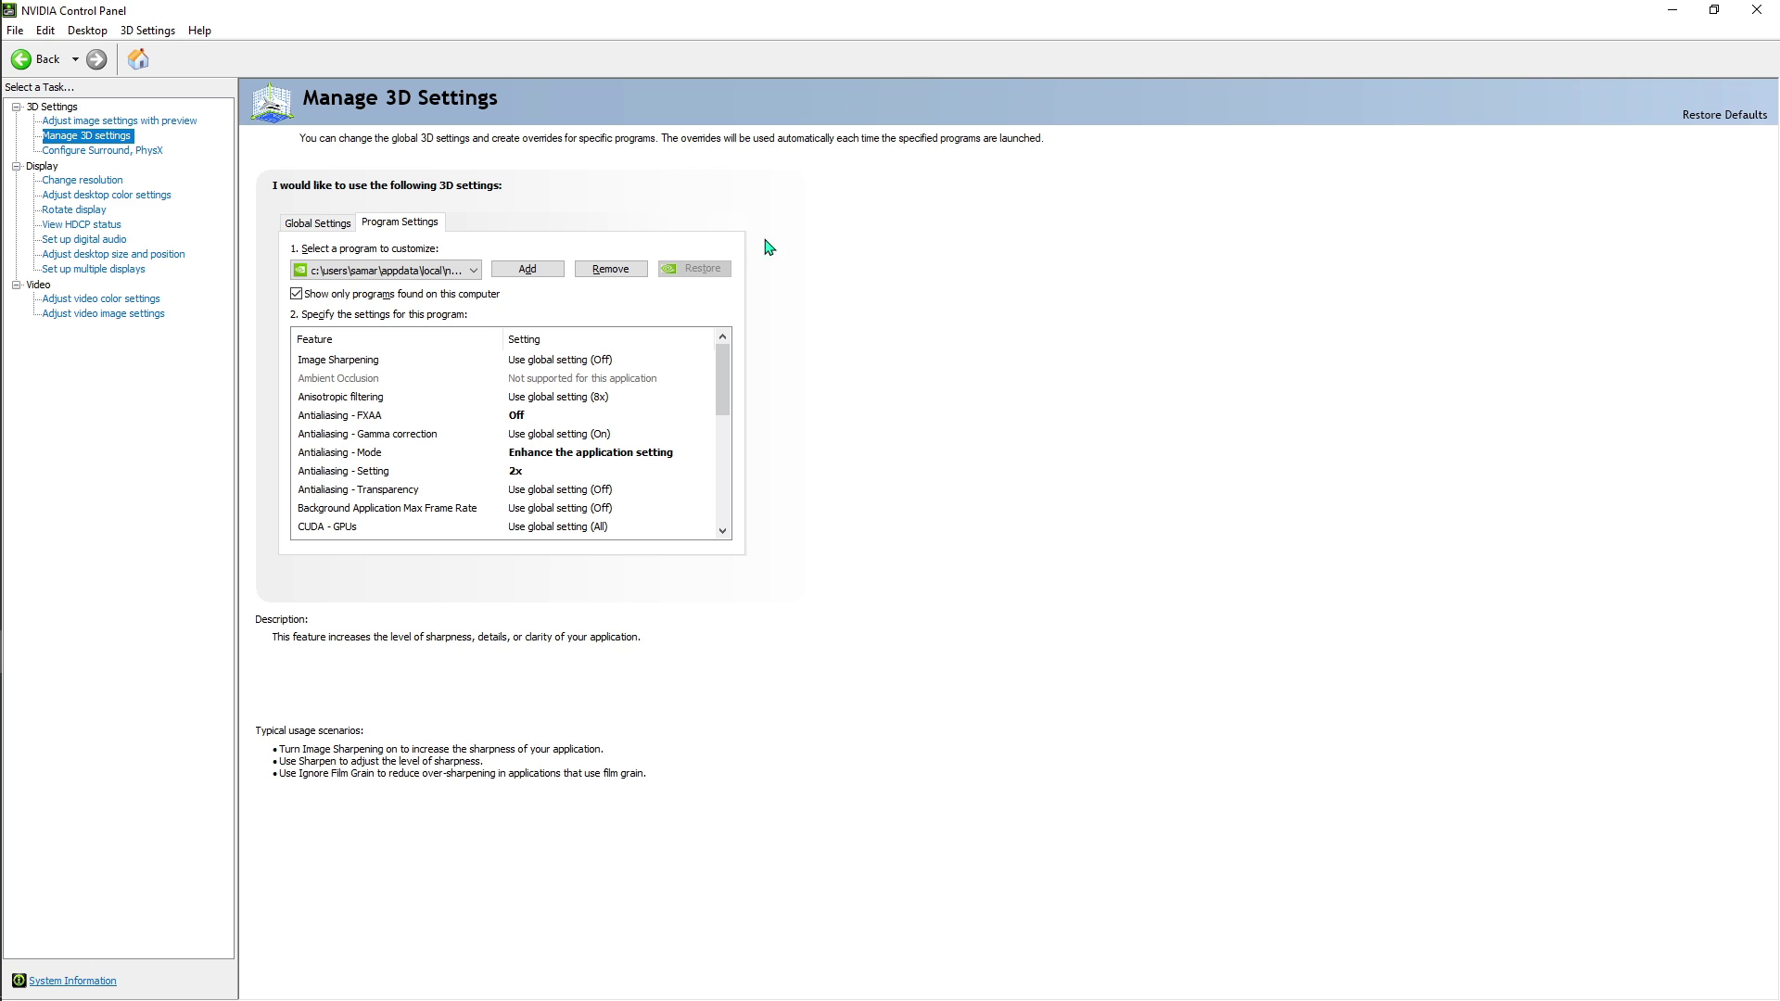
pyautogui.click(468, 271)
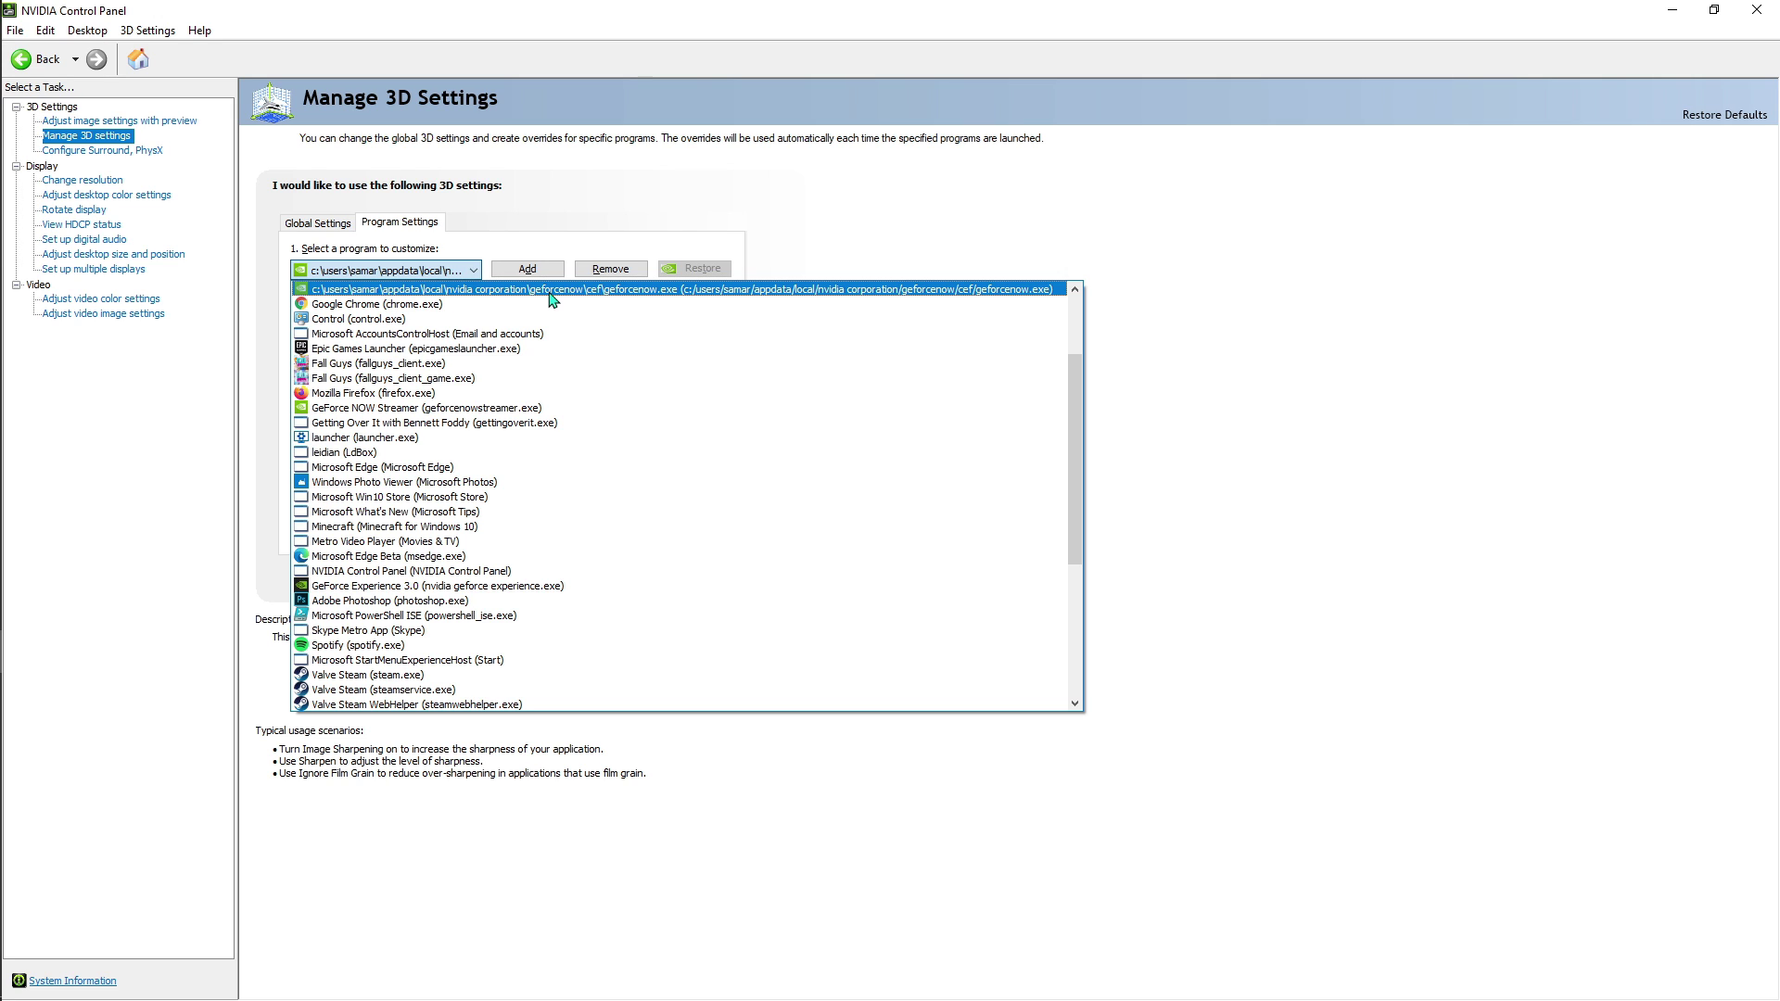
pyautogui.click(311, 290)
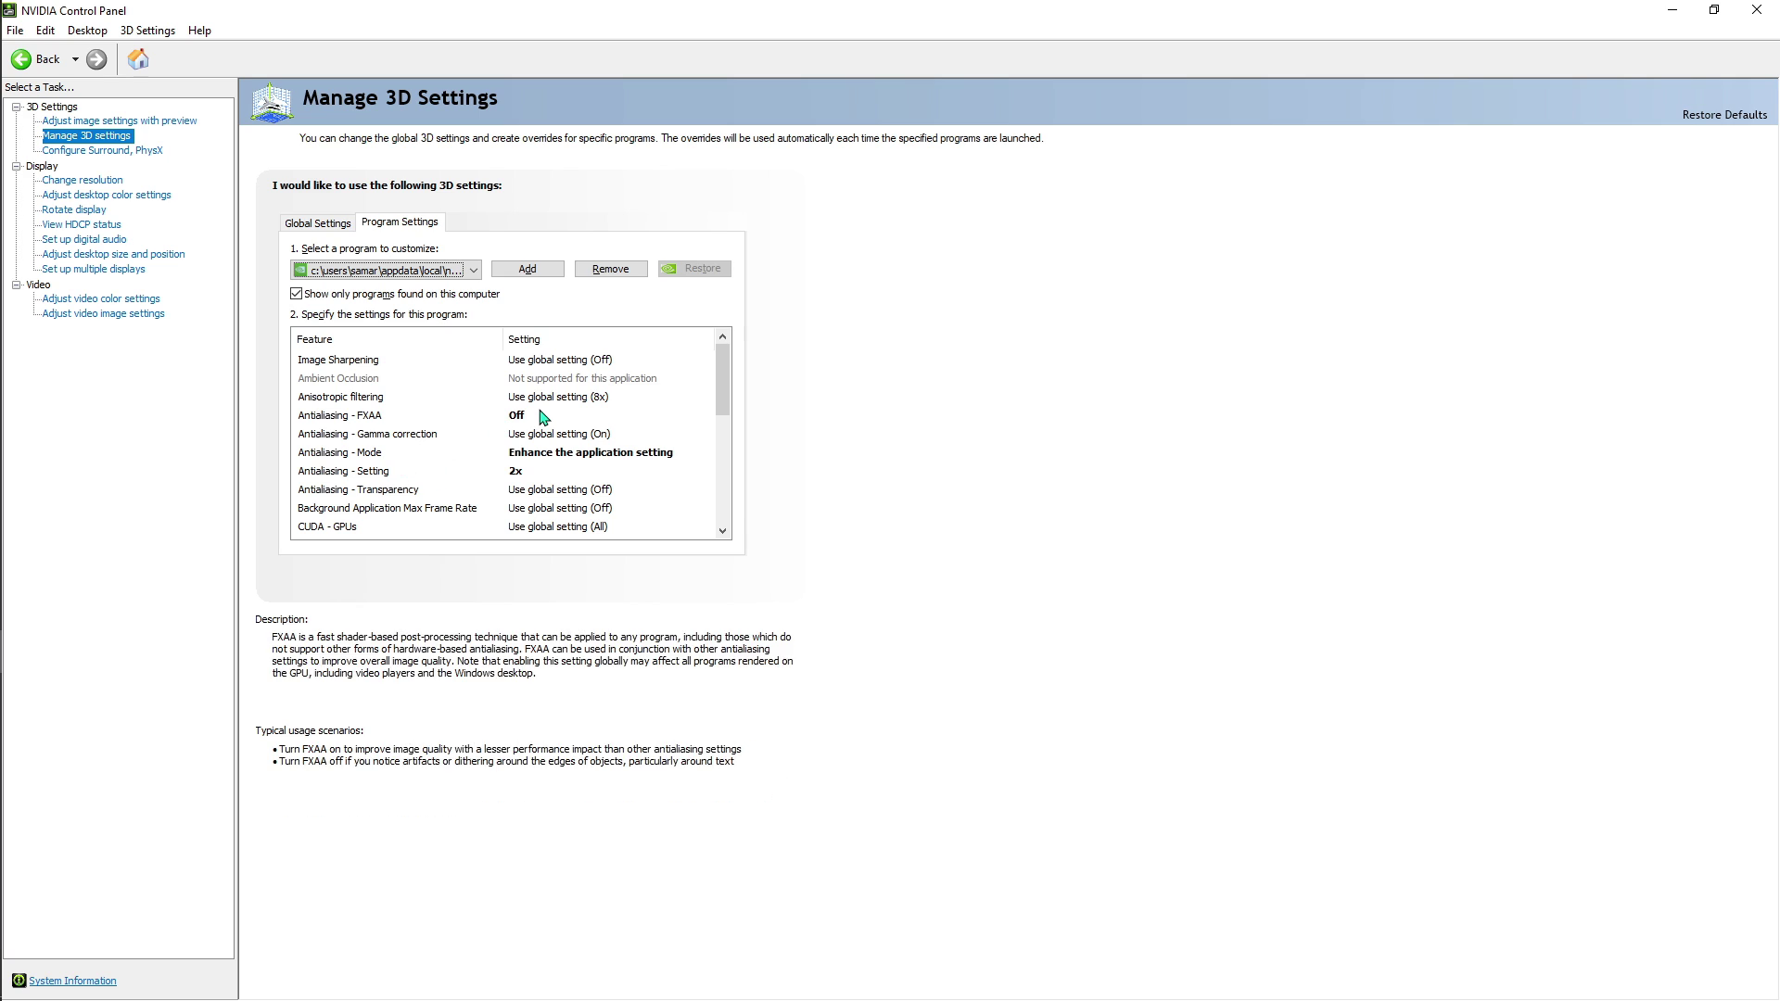
# Review the geforcenow.exe 3D settings from antialiasing through latency, frame rate, texture filtering and vertical sync, and close NVIDIA Control Panel
pyautogui.scroll(-3, 589, 389)
pyautogui.scroll(3, 578, 400)
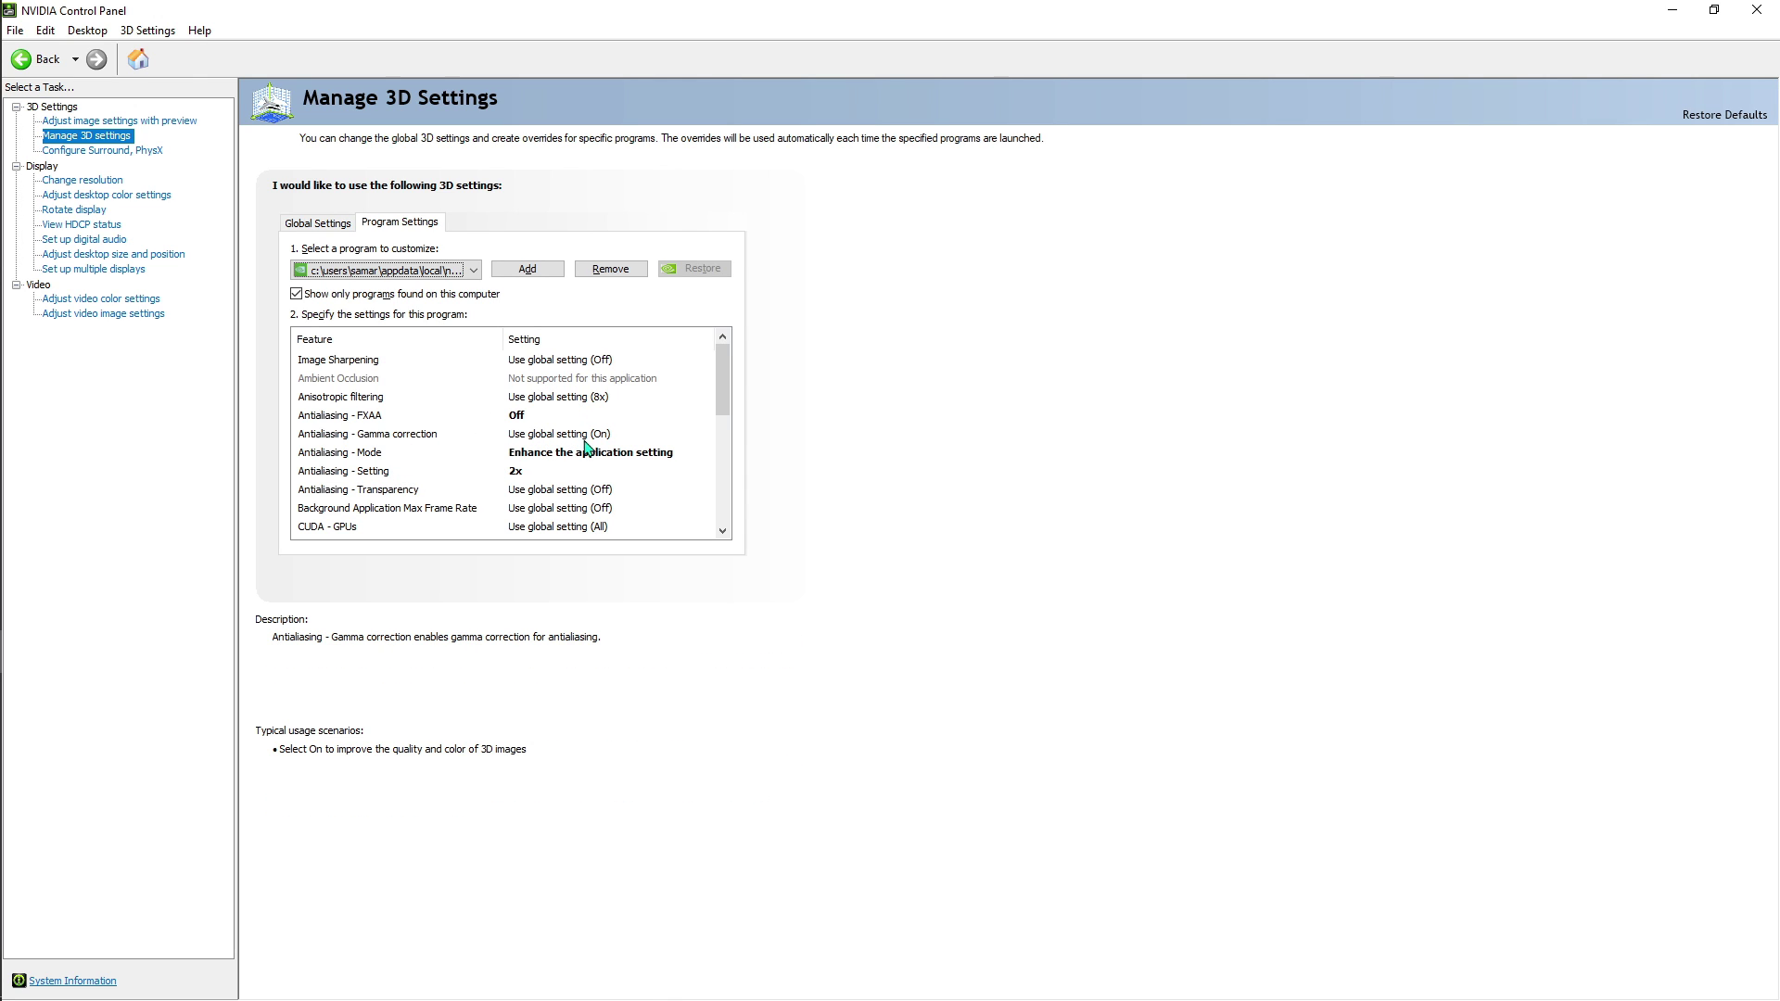
pyautogui.scroll(-2, 590, 475)
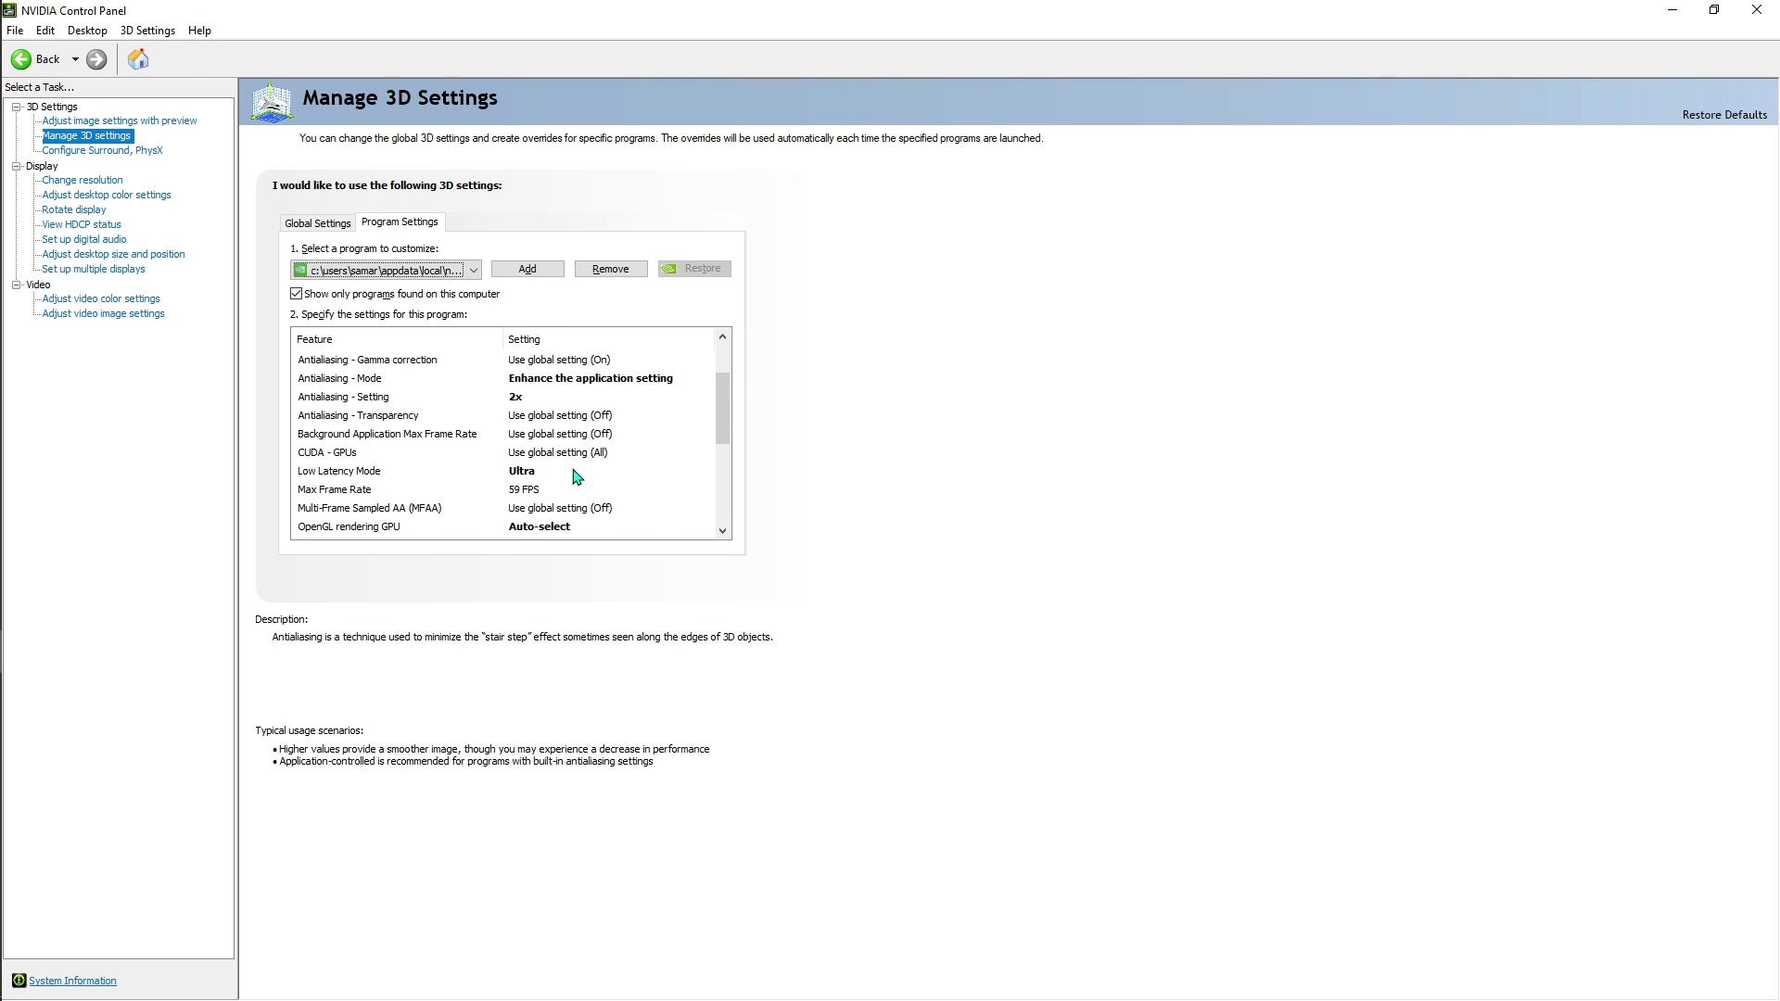
pyautogui.scroll(-1, 619, 471)
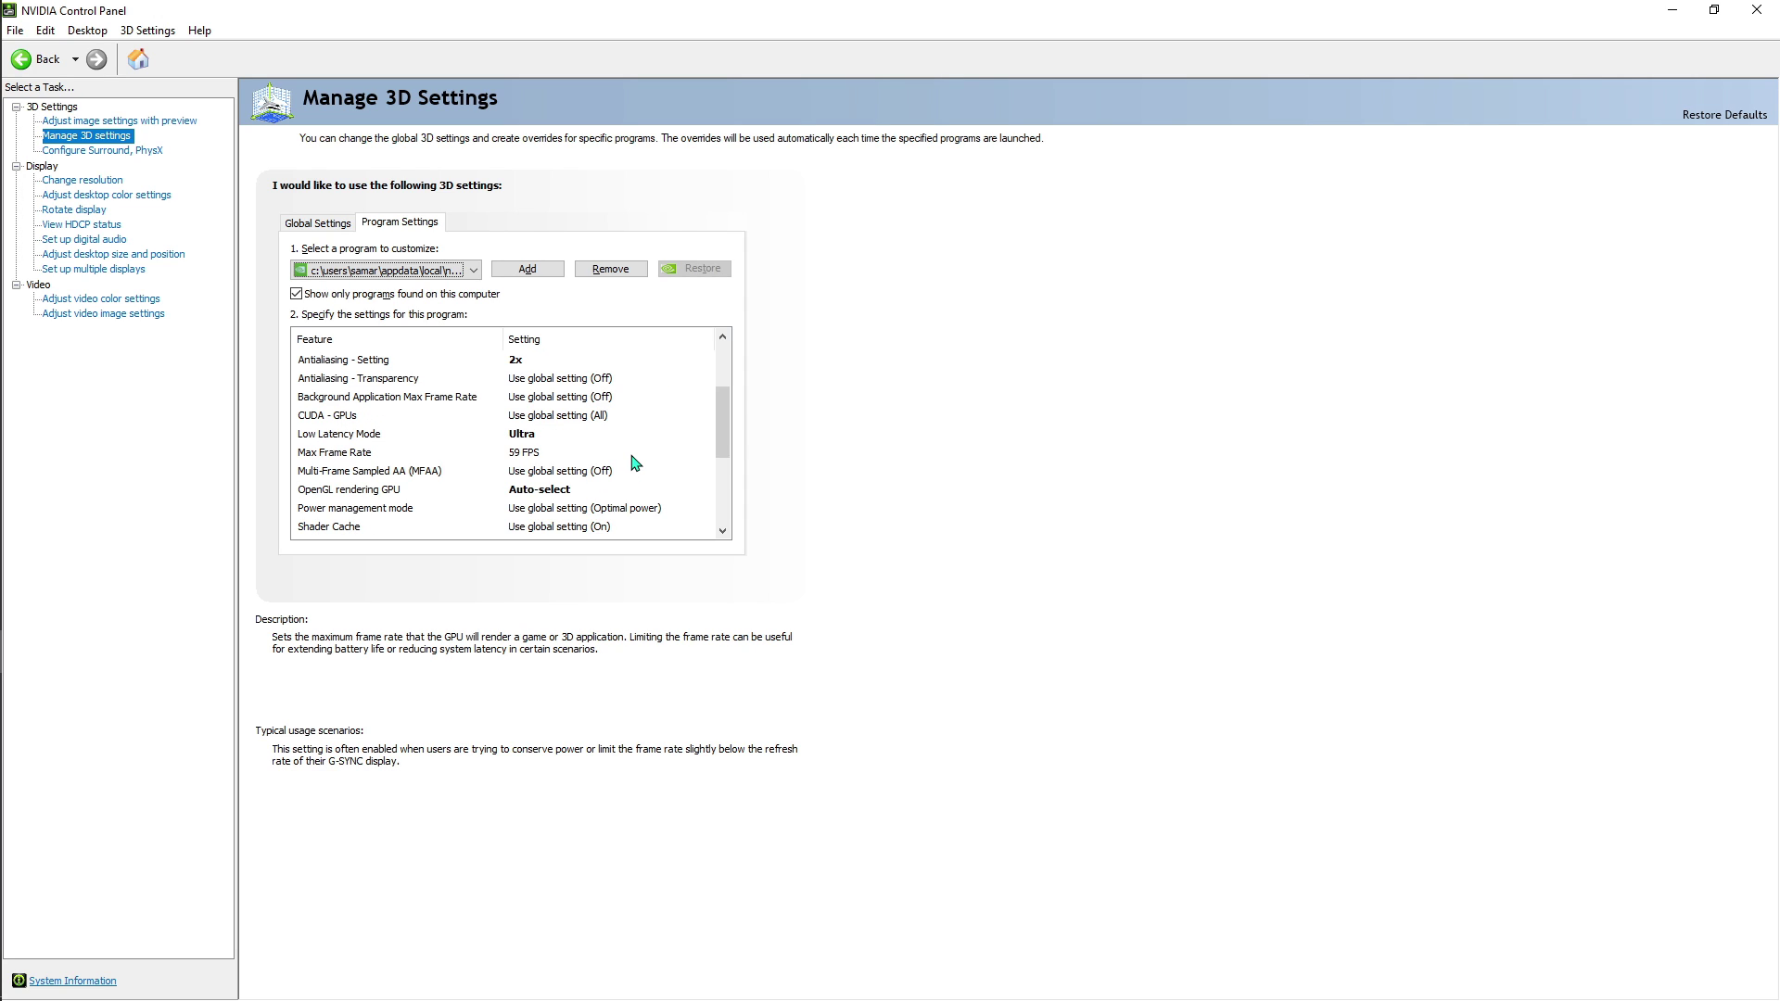
pyautogui.scroll(-1, 634, 461)
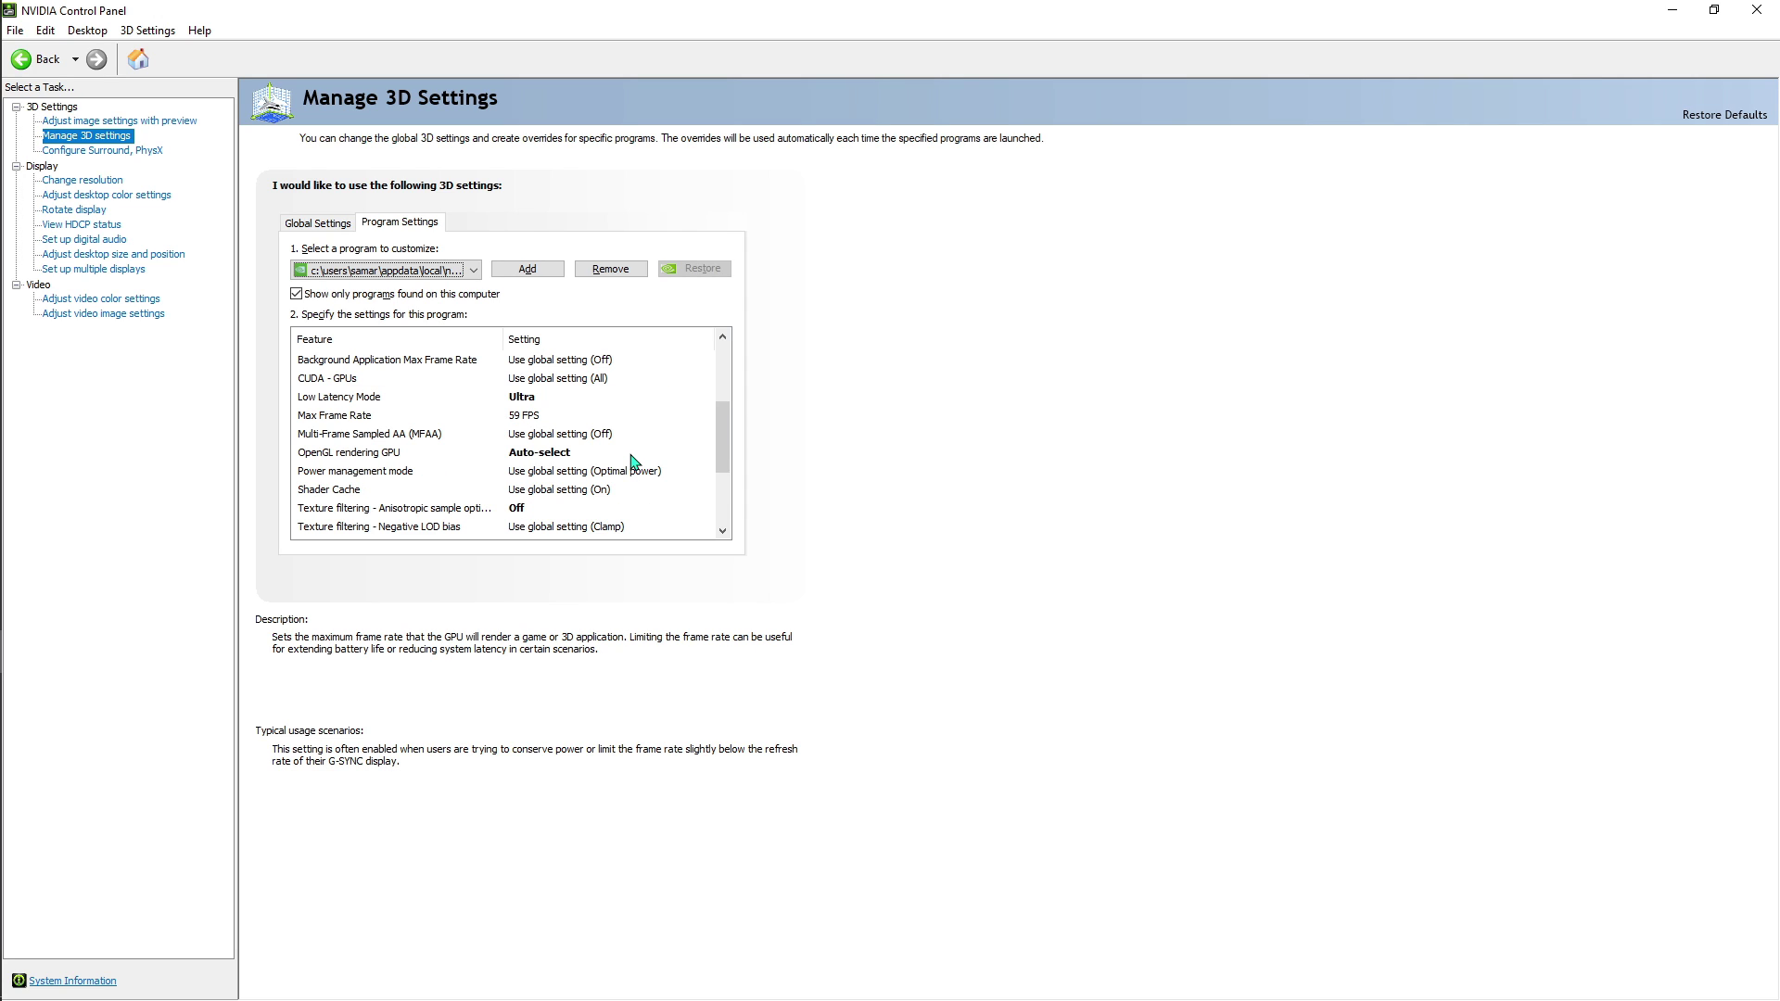
pyautogui.scroll(-1, 635, 462)
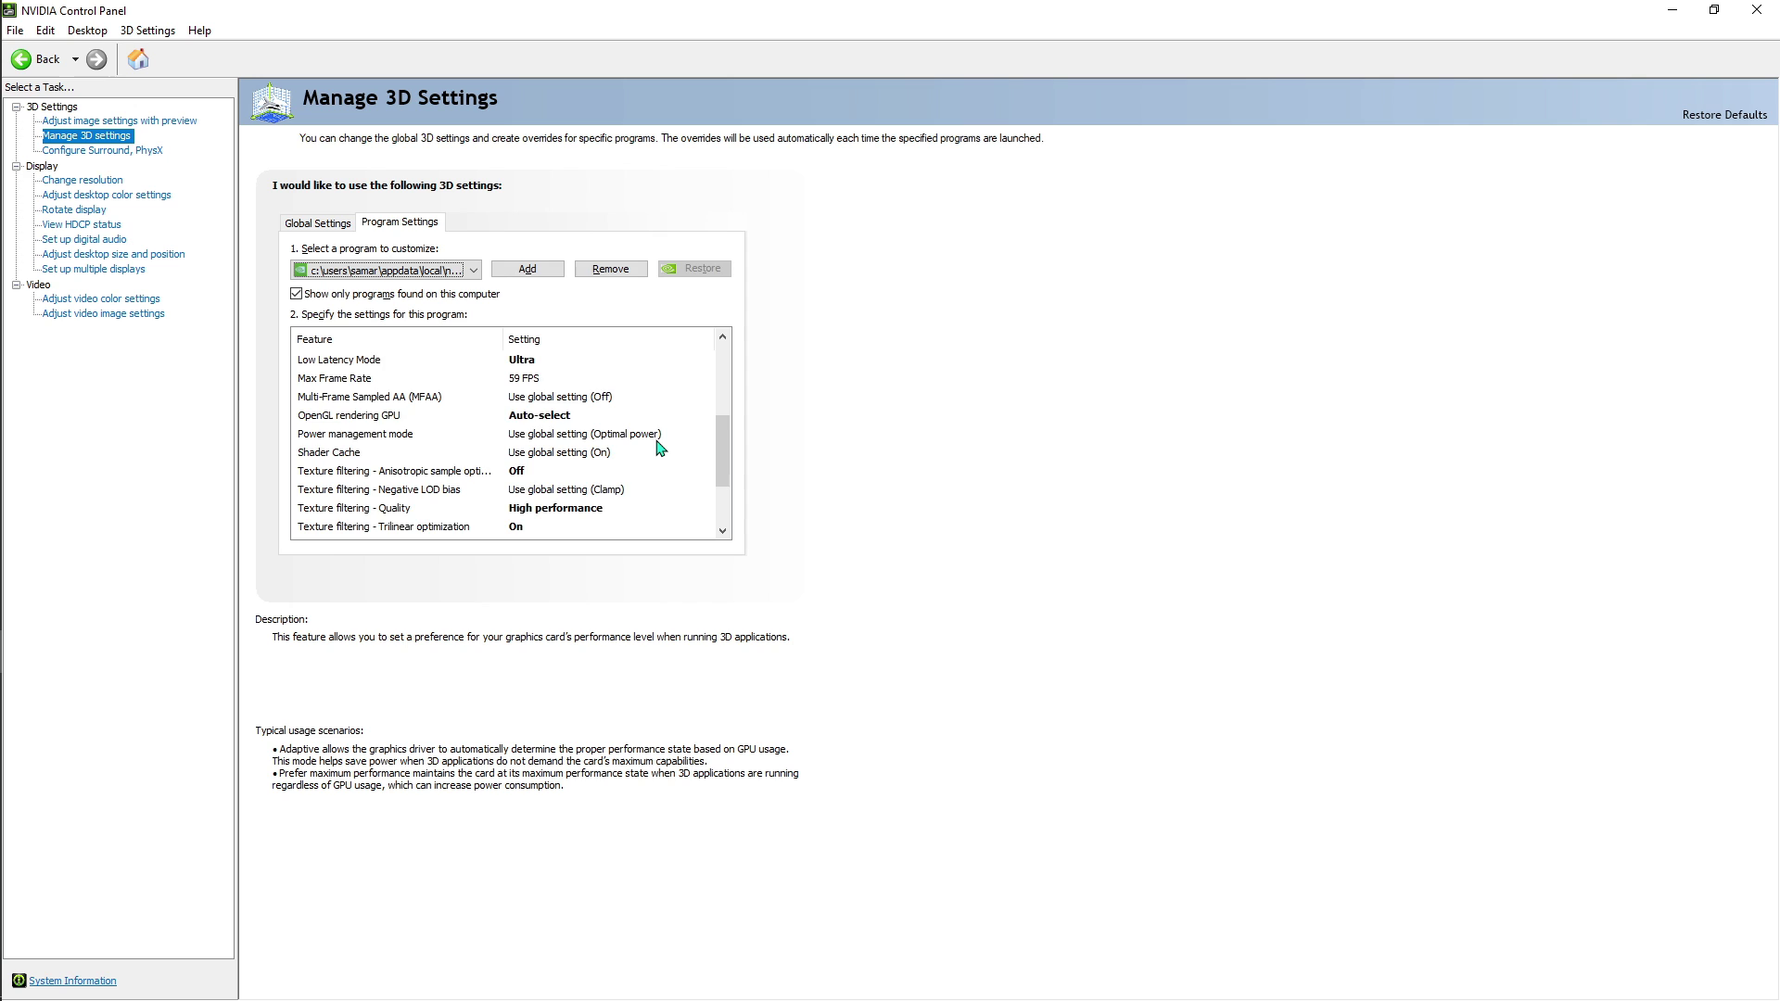
pyautogui.scroll(-1, 658, 450)
pyautogui.scroll(-1, 661, 448)
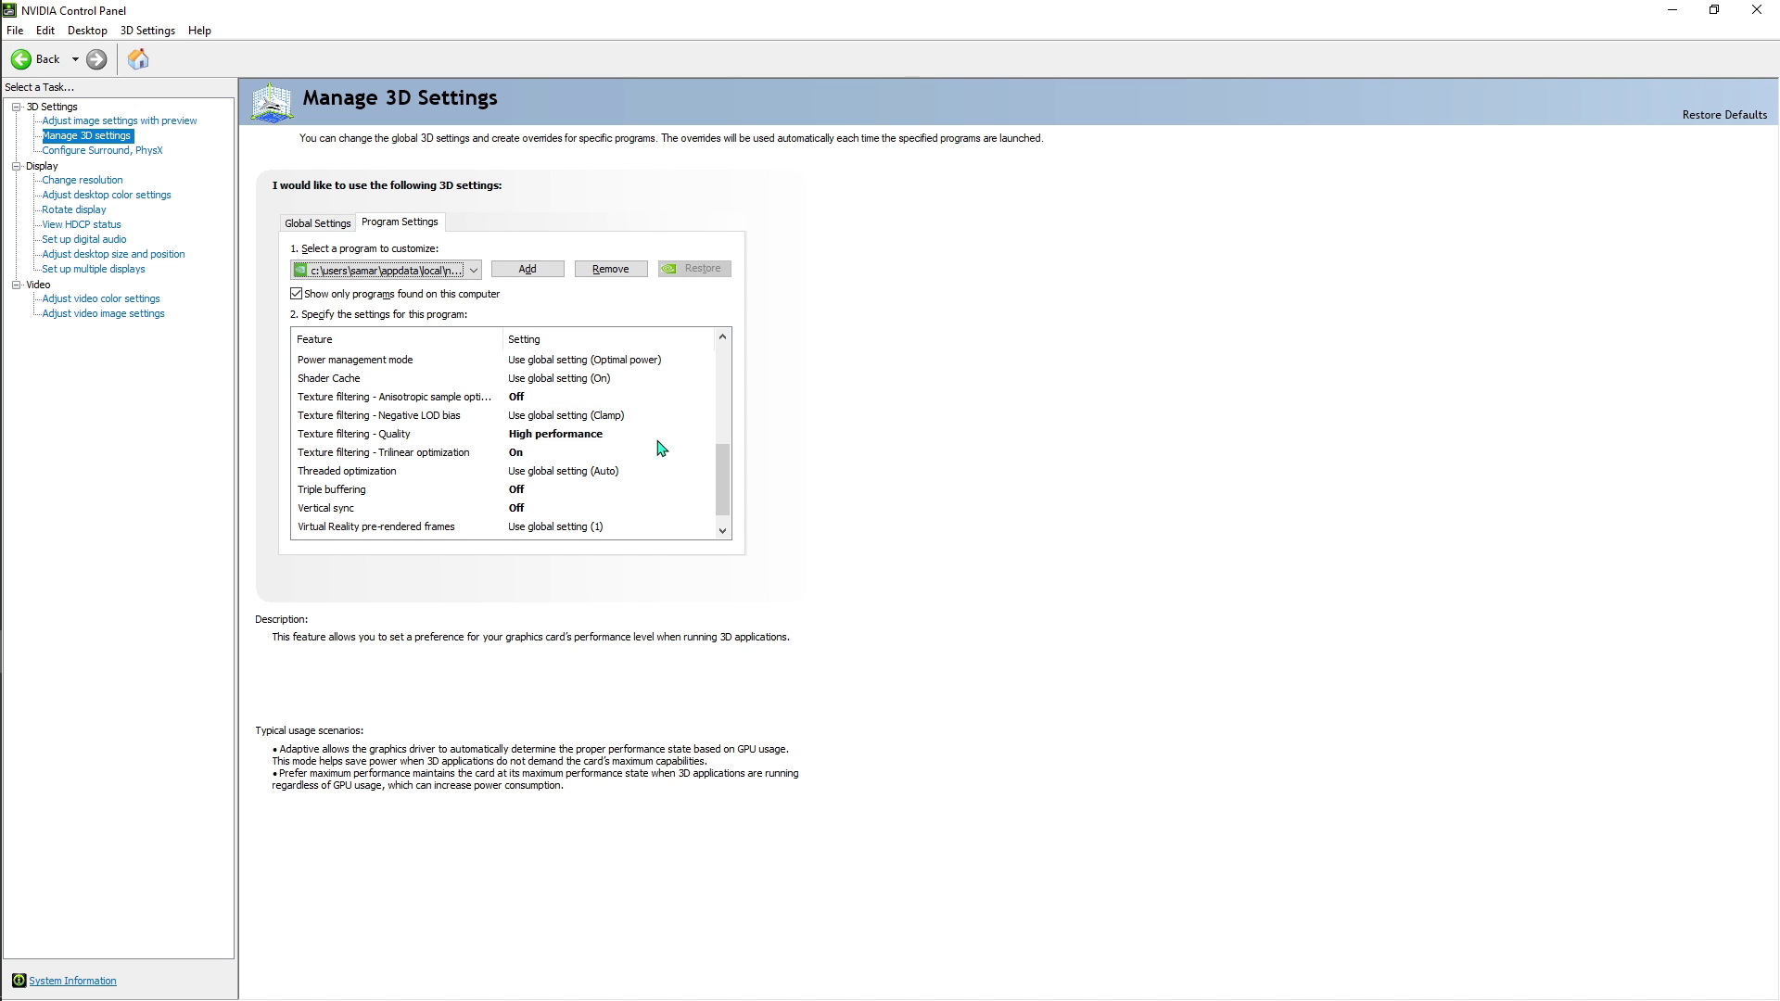
pyautogui.scroll(-1, 661, 449)
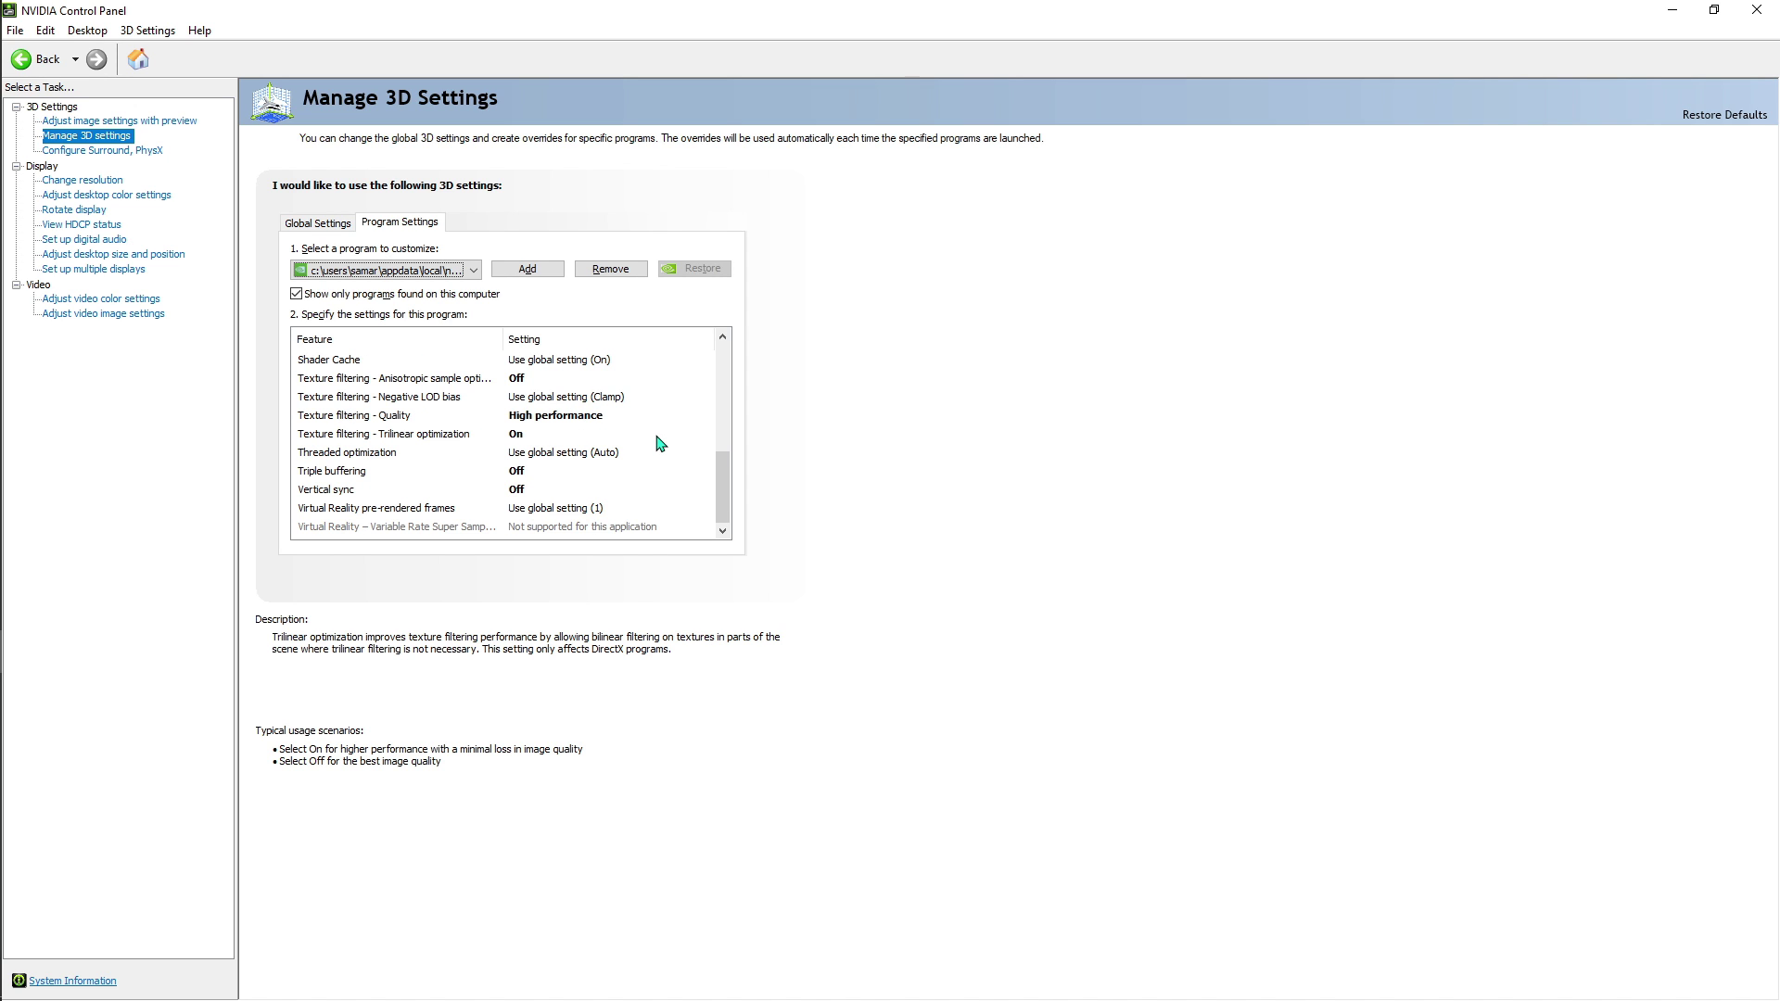
pyautogui.scroll(5, 655, 445)
pyautogui.click(1762, 10)
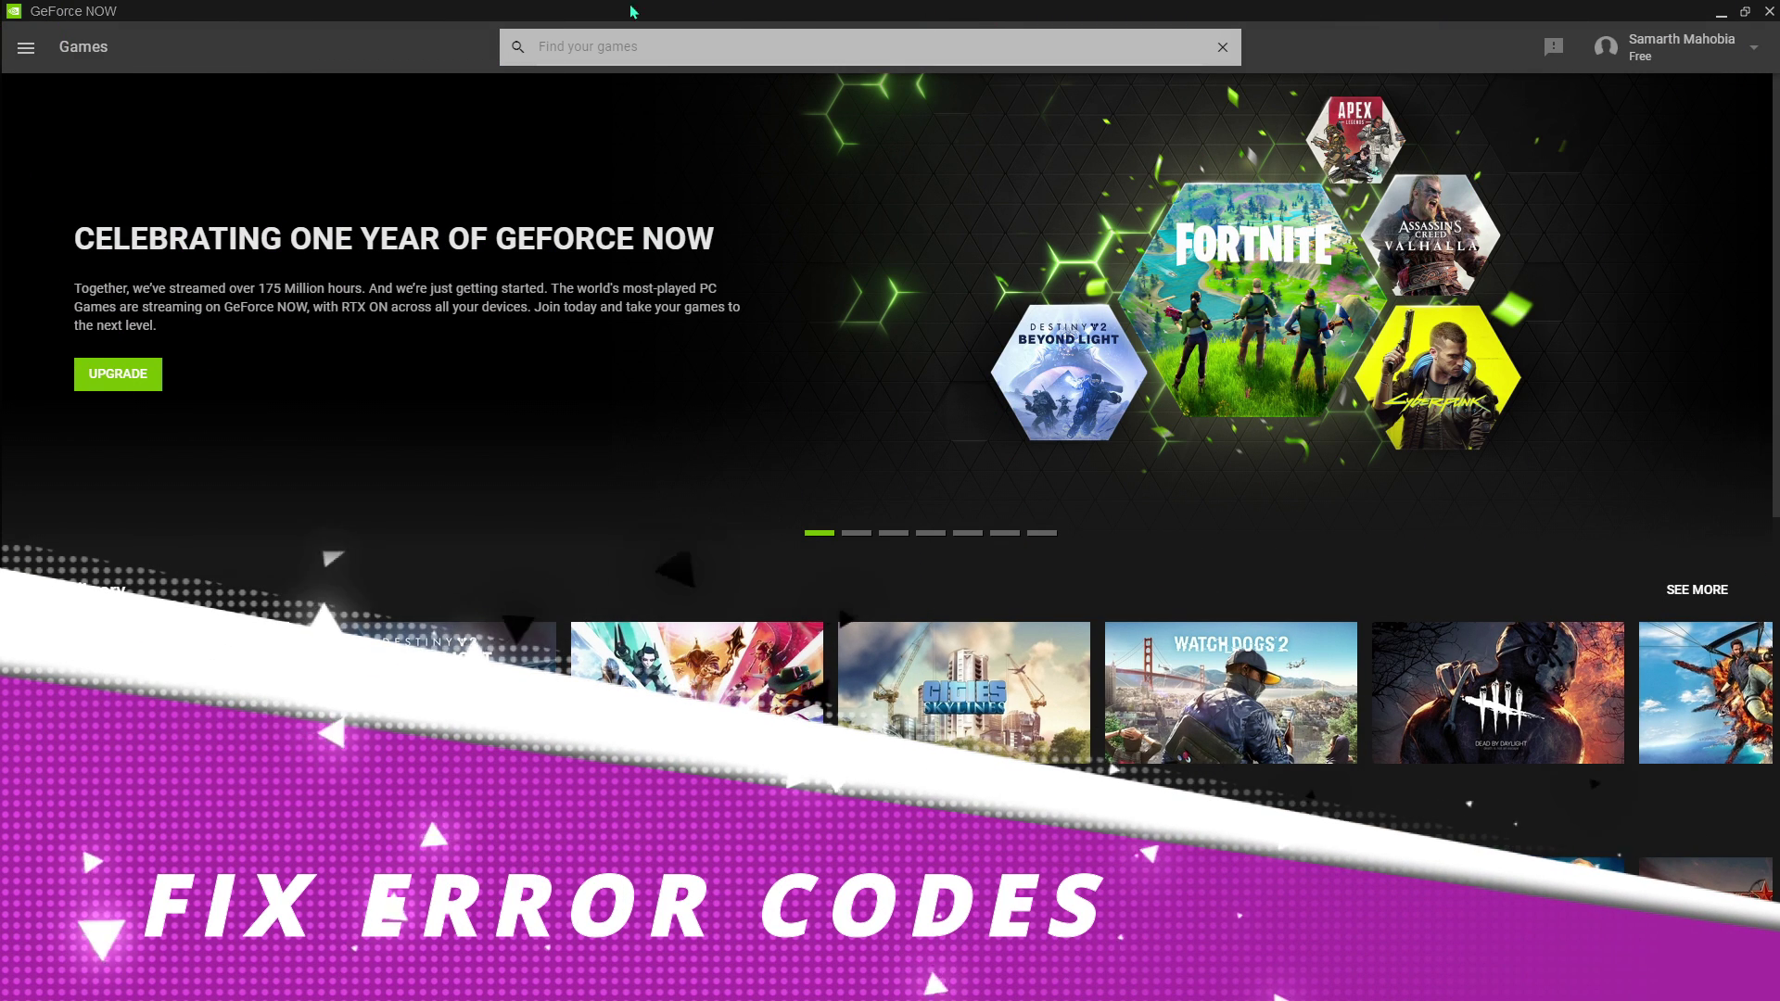
# Minimize GeForce NOW and switch to the File Explorer window showing its CEF folder
pyautogui.click(1722, 15)
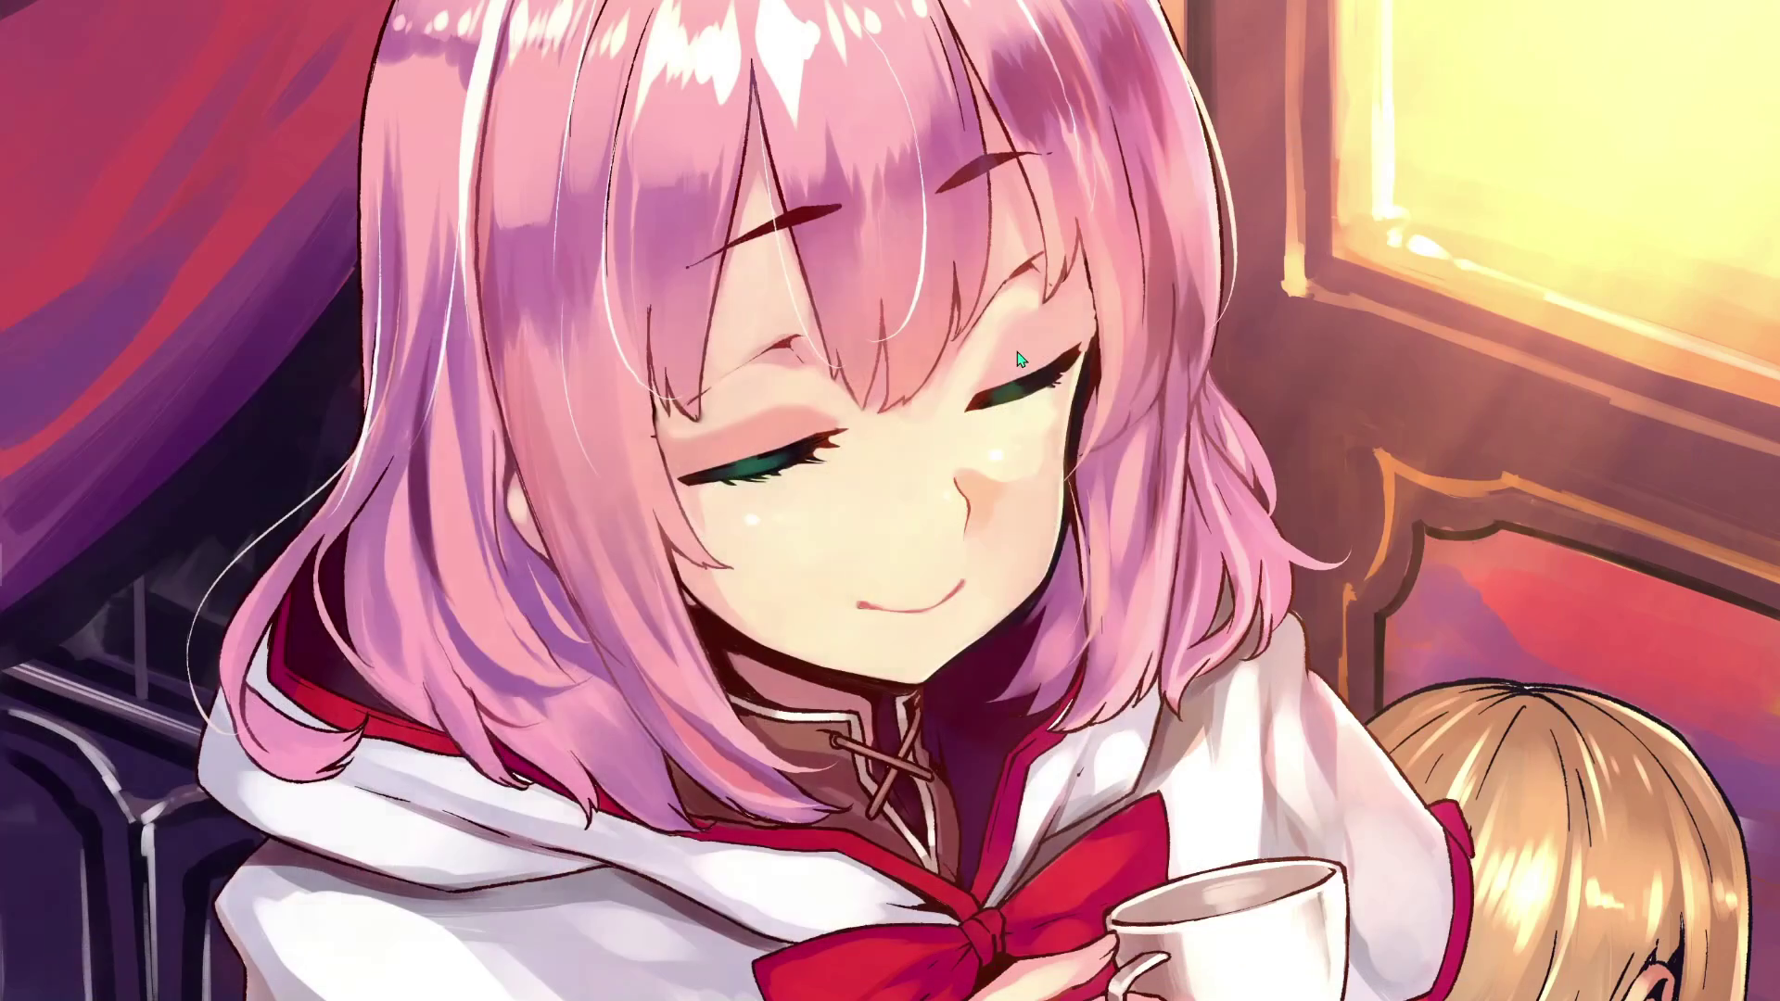
pyautogui.hotkey('alt', 'Tab')
pyautogui.click(938, 558)
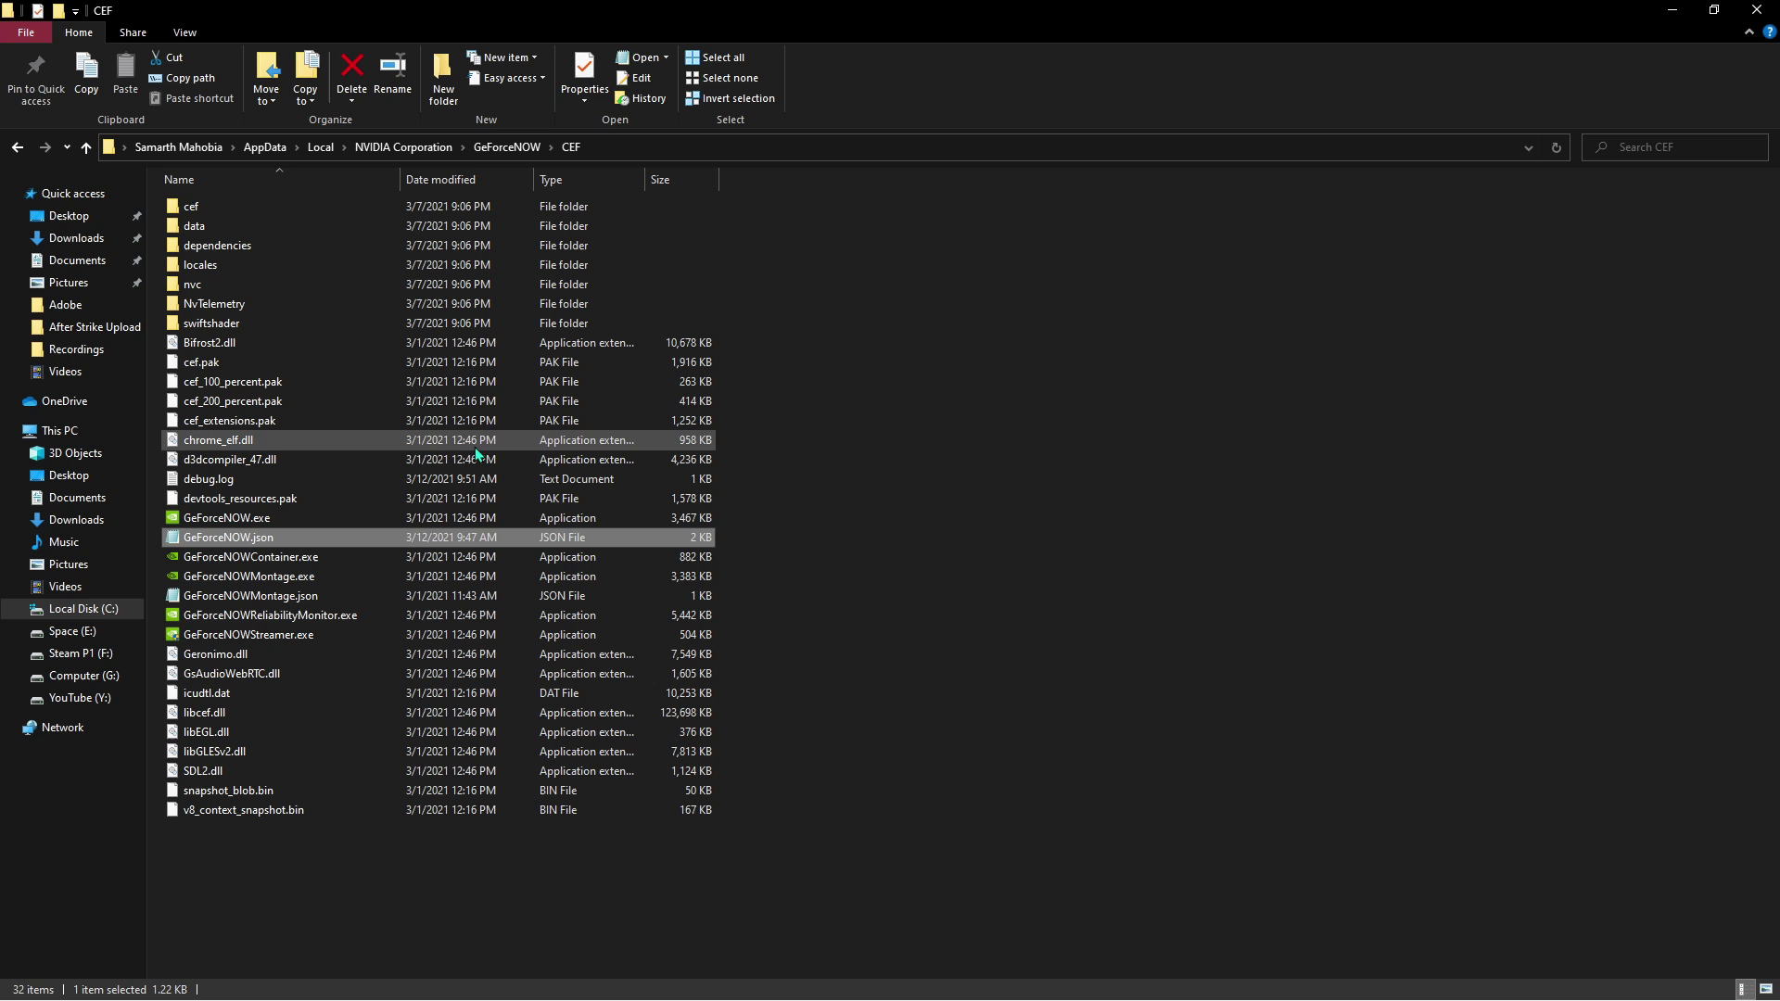
# Open GeForceNOW.json in Notepad, try setting nv-gfn-accelerator to dx10, and close the file without saving
pyautogui.rightClick(264, 532)
pyautogui.click(343, 77)
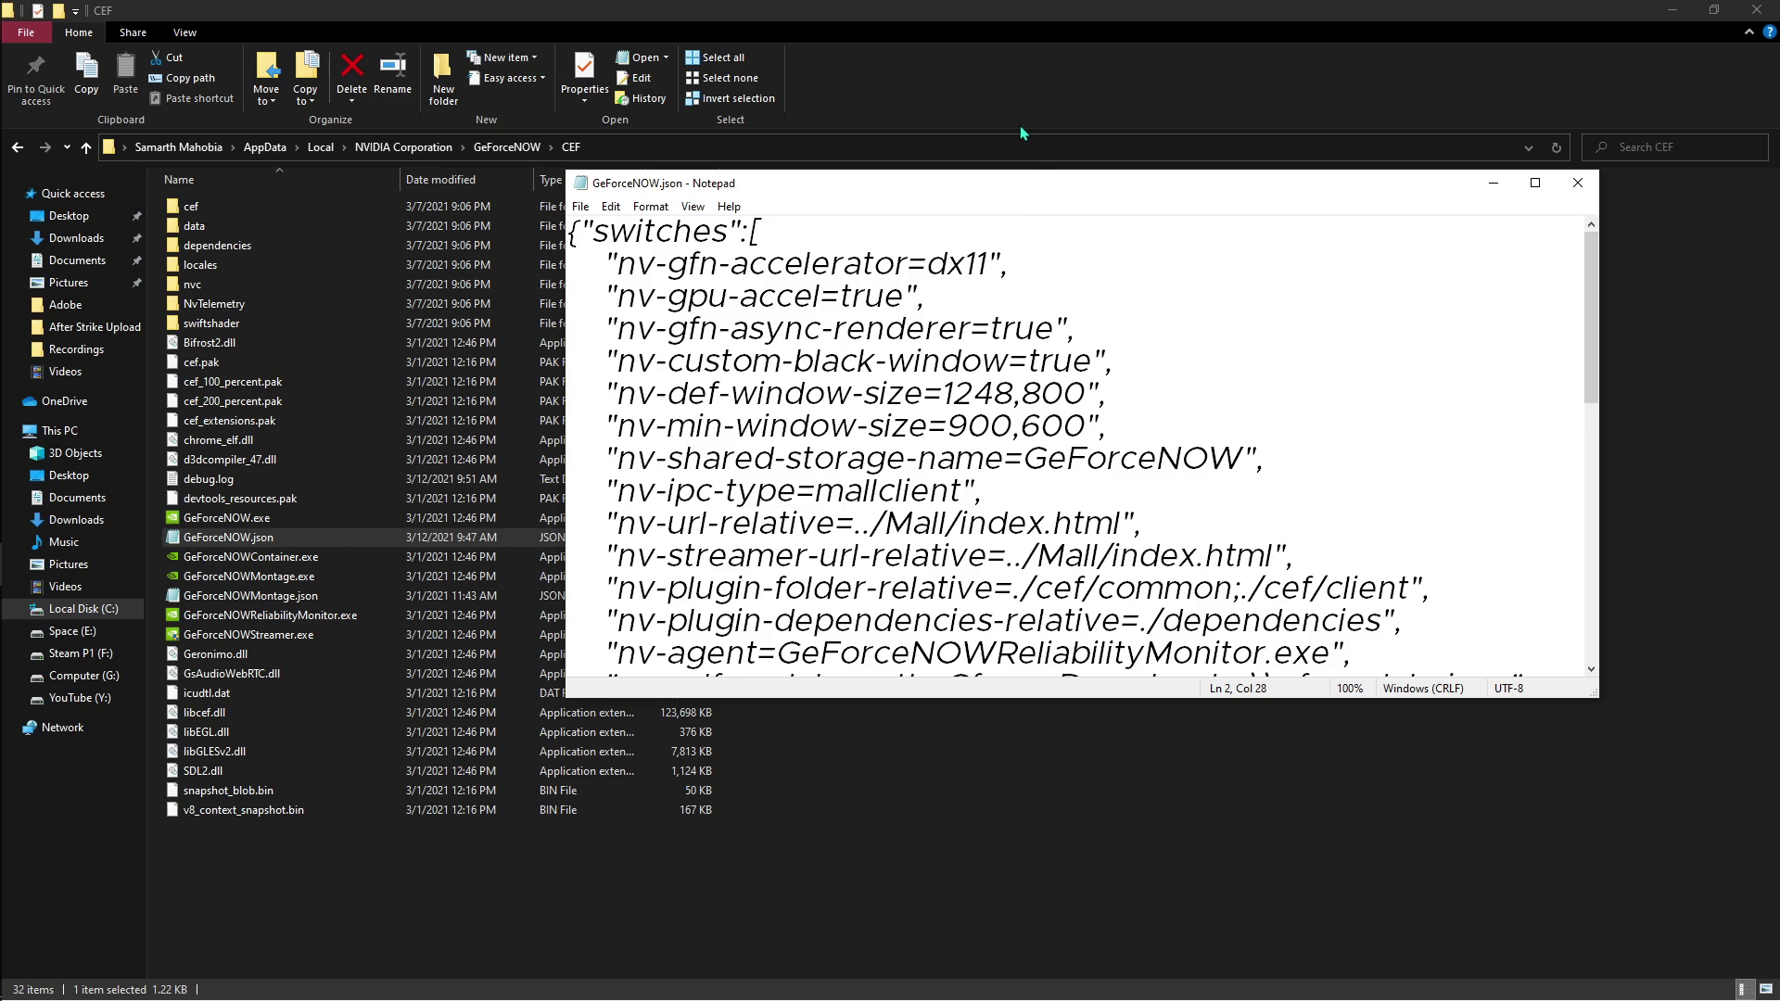
pyautogui.press('Delete')
pyautogui.write('0')
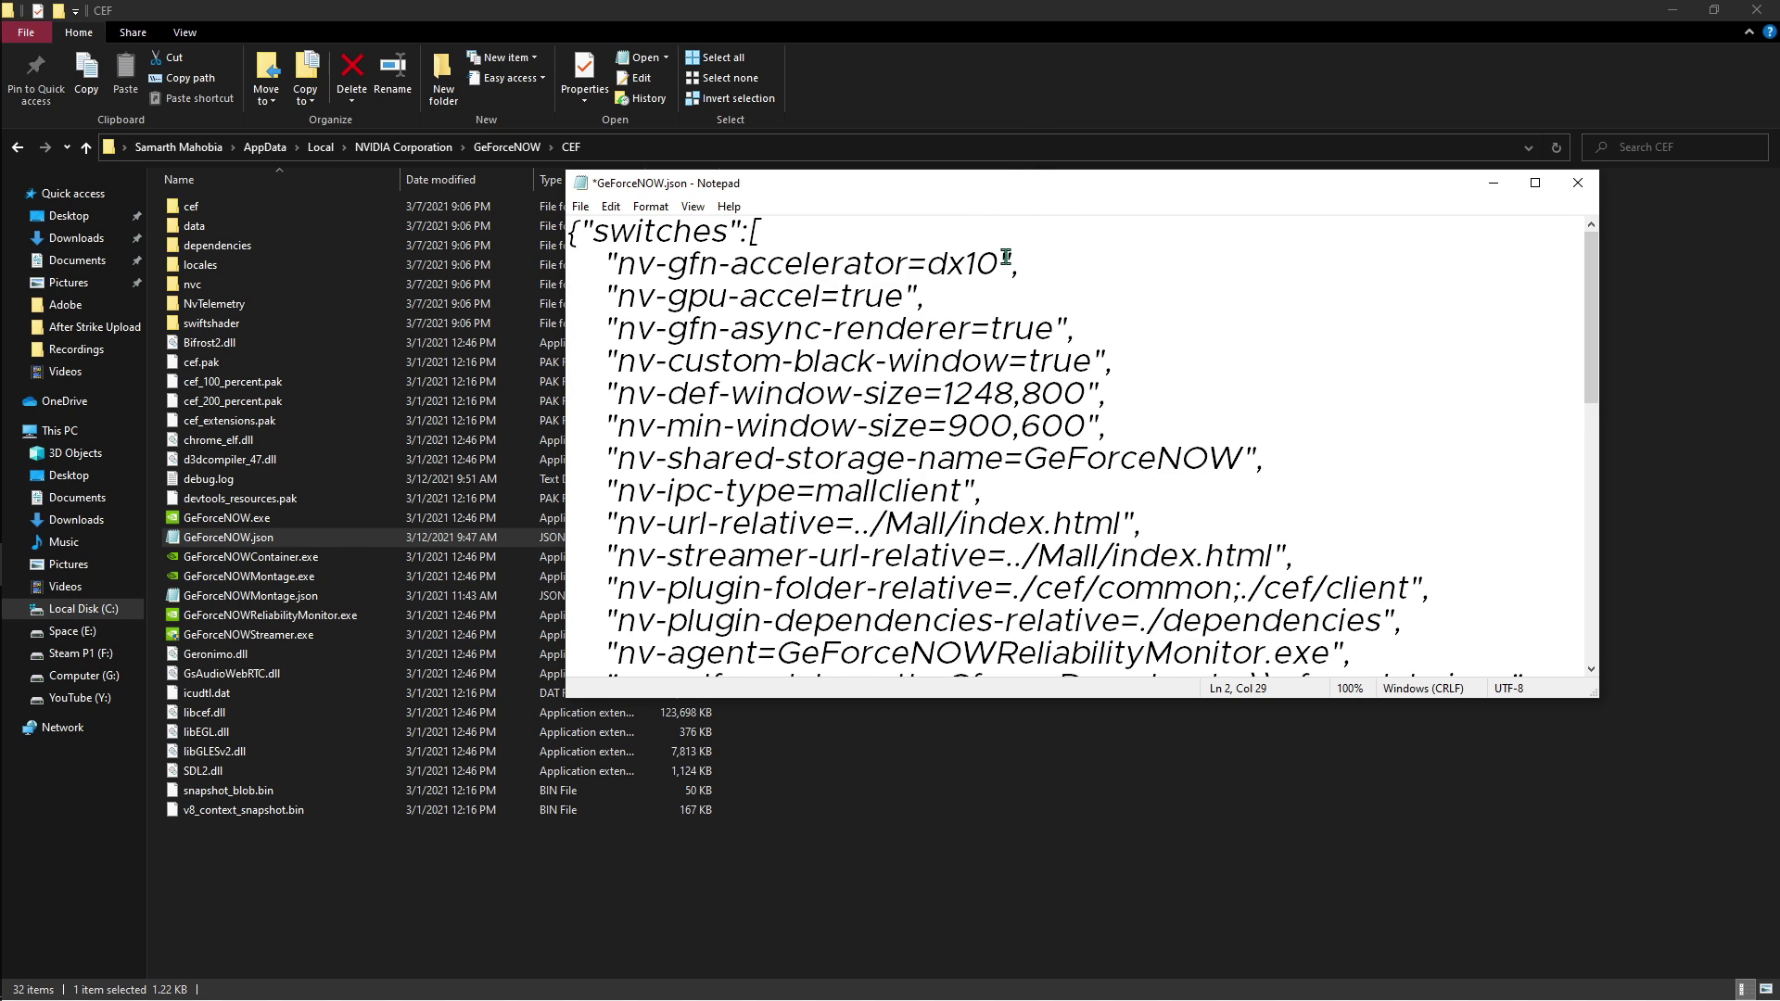
pyautogui.moveTo(793, 269); pyautogui.dragTo(622, 276)
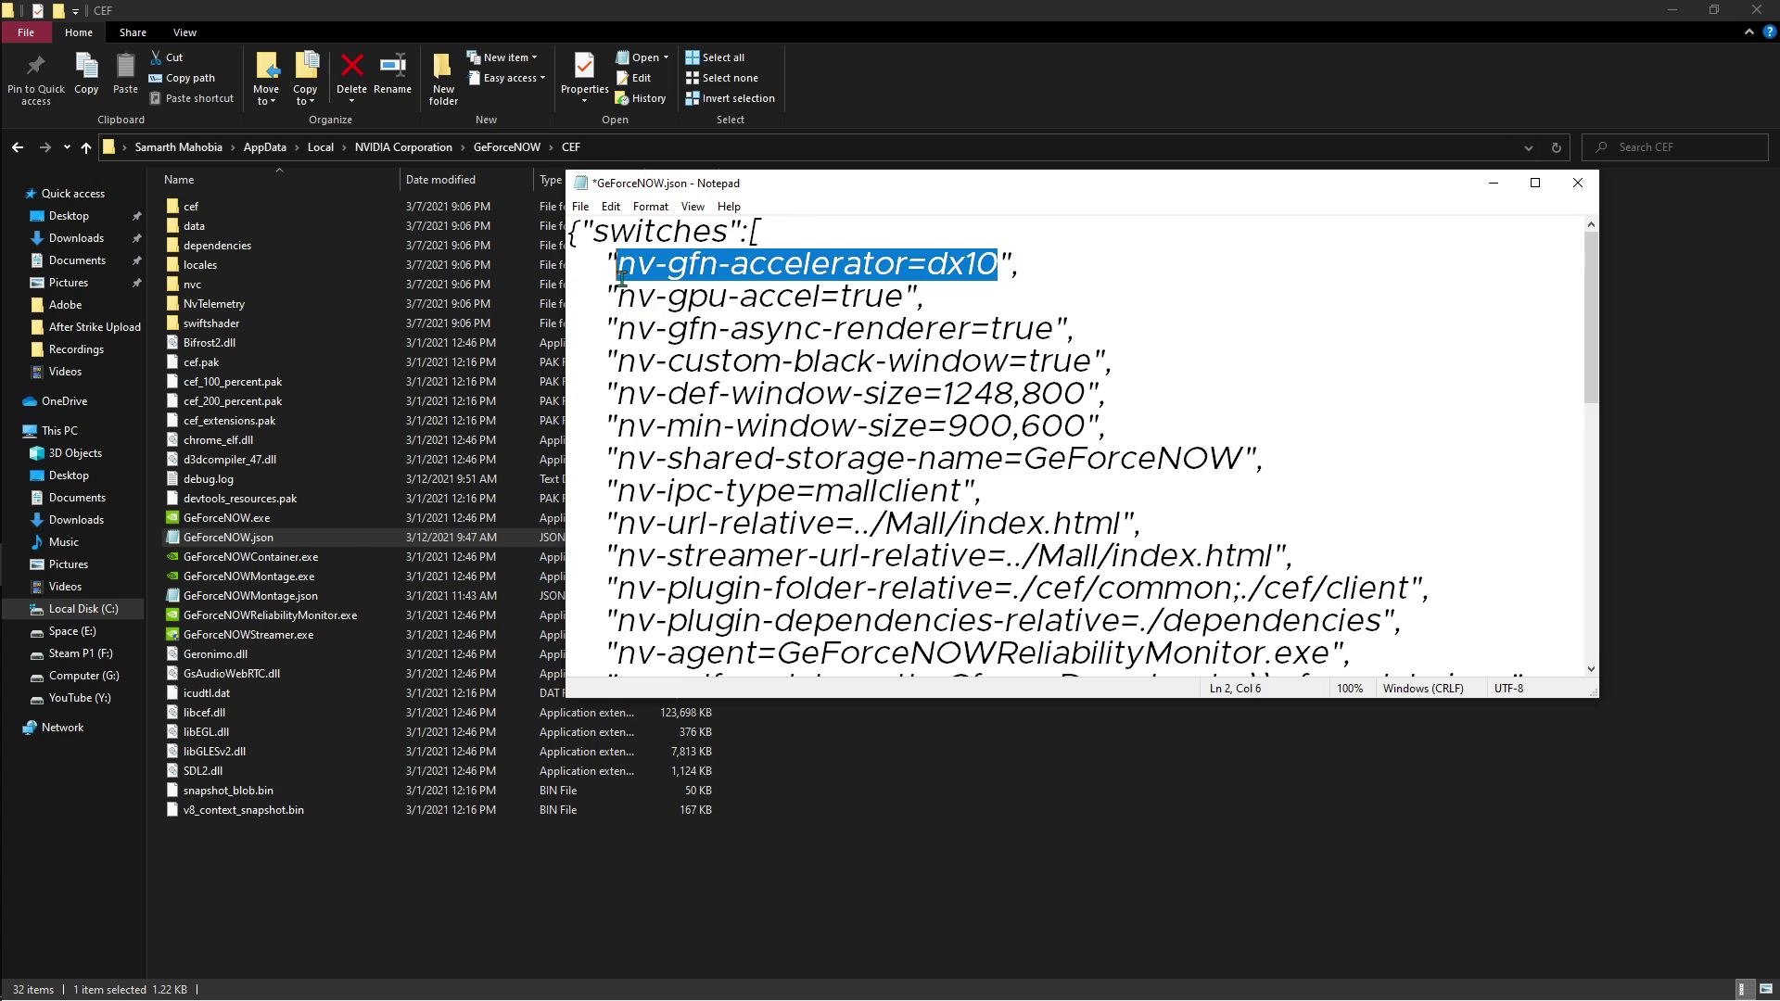
pyautogui.moveTo(902, 251); pyautogui.dragTo(648, 272)
pyautogui.click(1576, 190)
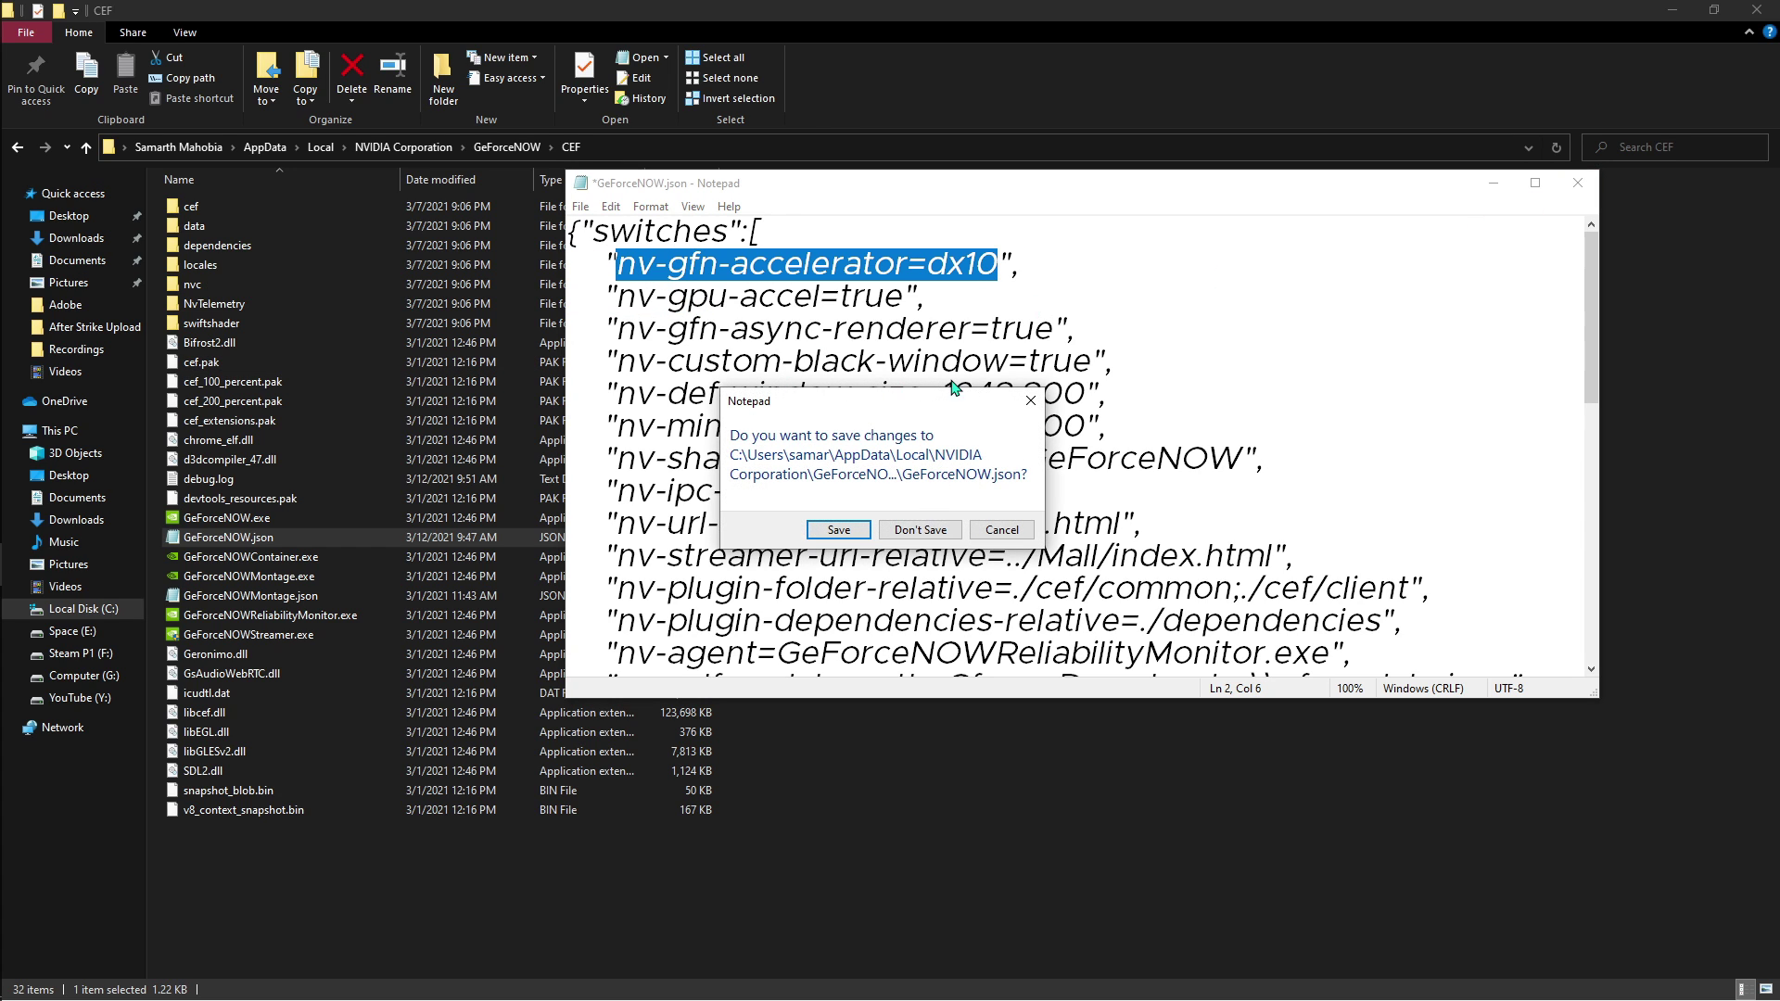
pyautogui.click(939, 538)
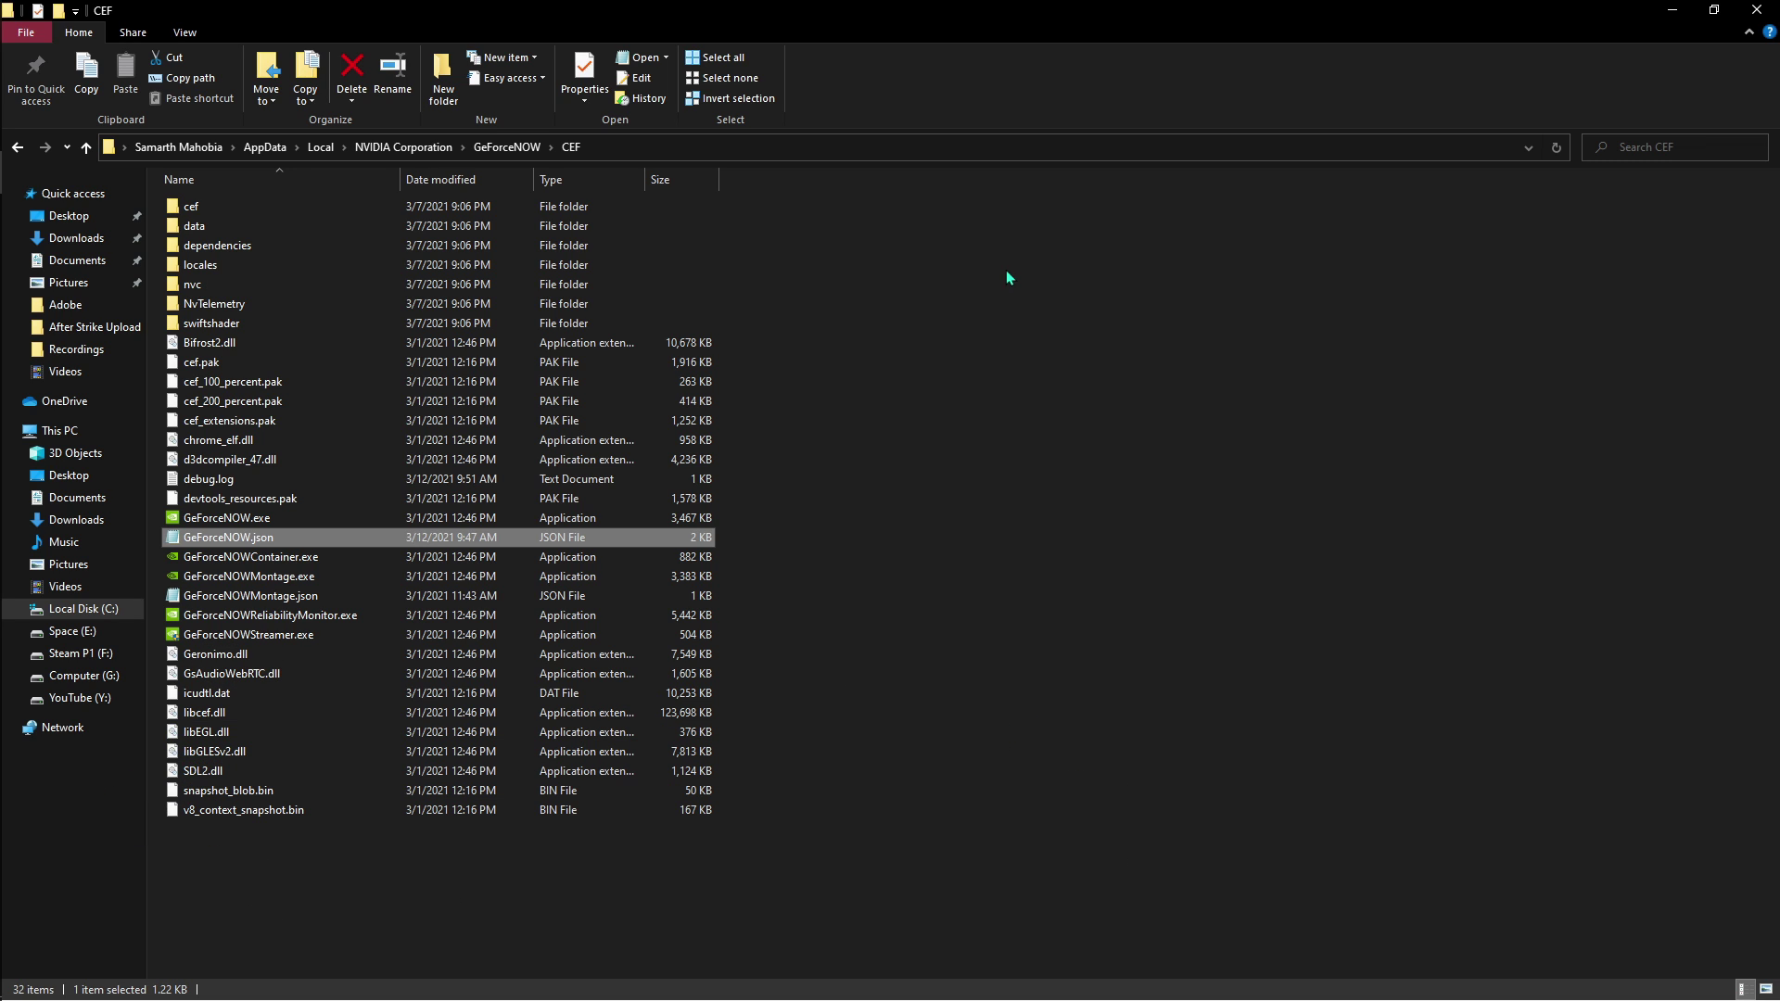
# Start permanently deleting all items in the CEF folder, cancel the deletion, and close the File Explorer window
pyautogui.moveTo(378, 873); pyautogui.dragTo(225, 204)
pyautogui.hotkey('shift', 'Delete')
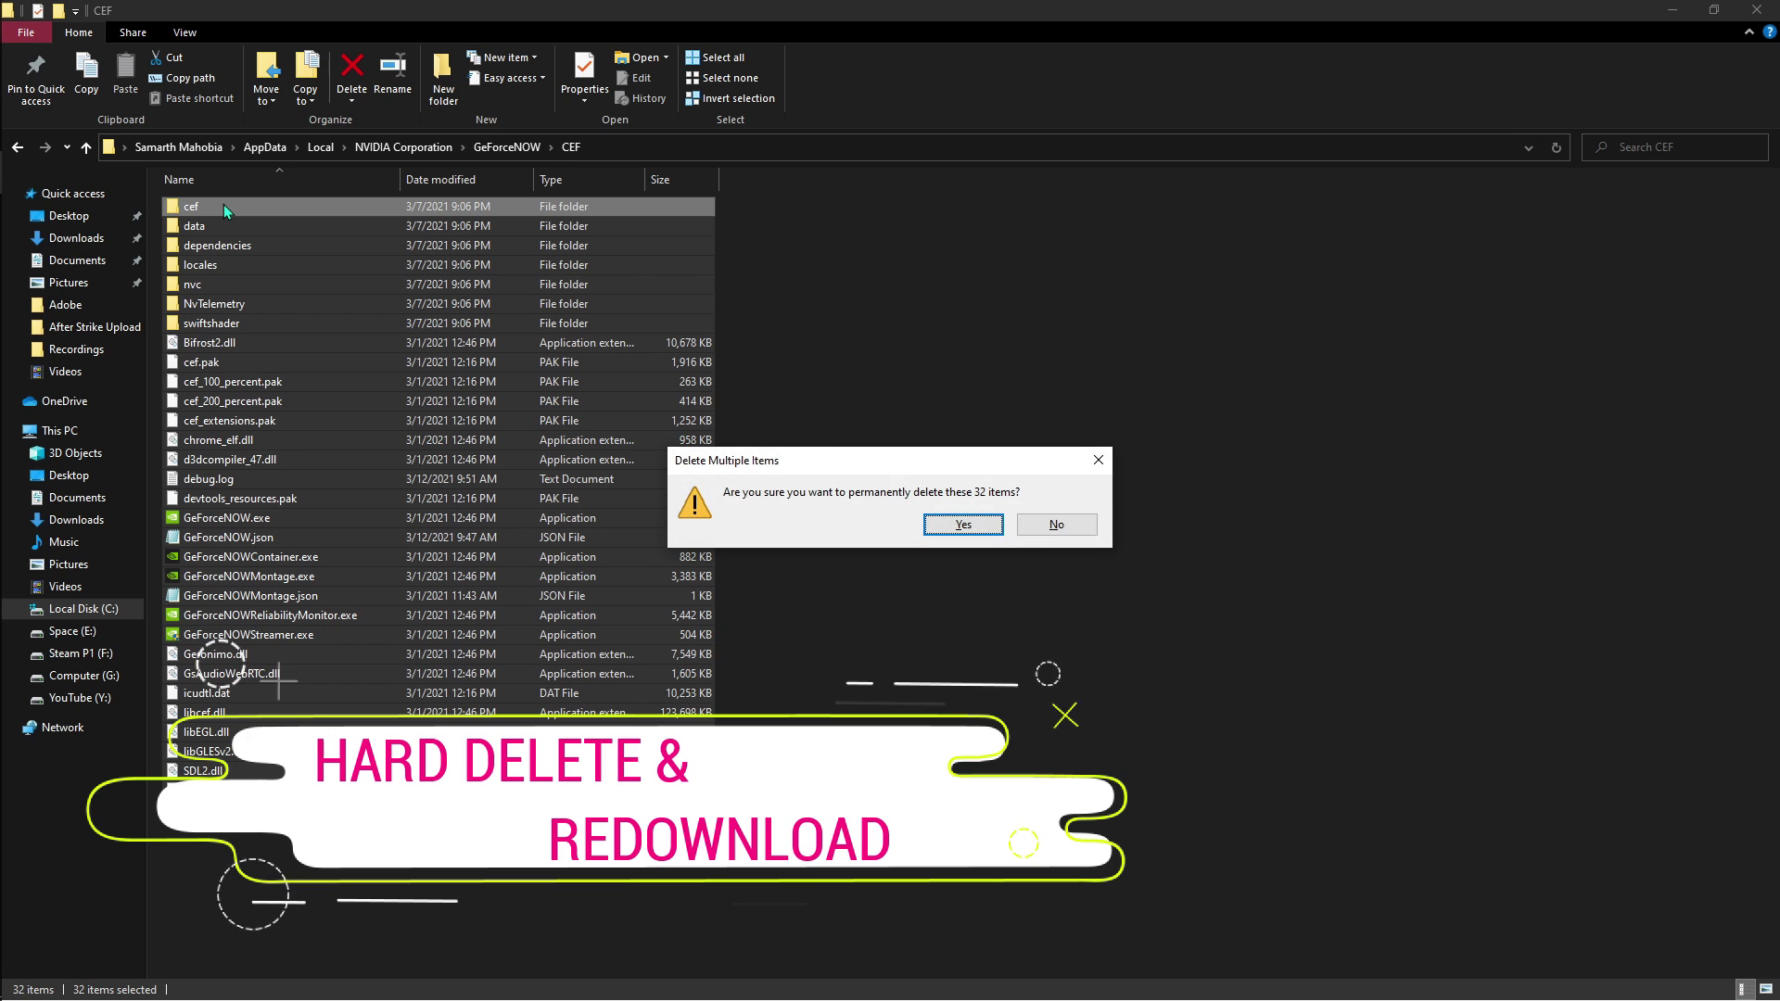
pyautogui.click(1112, 462)
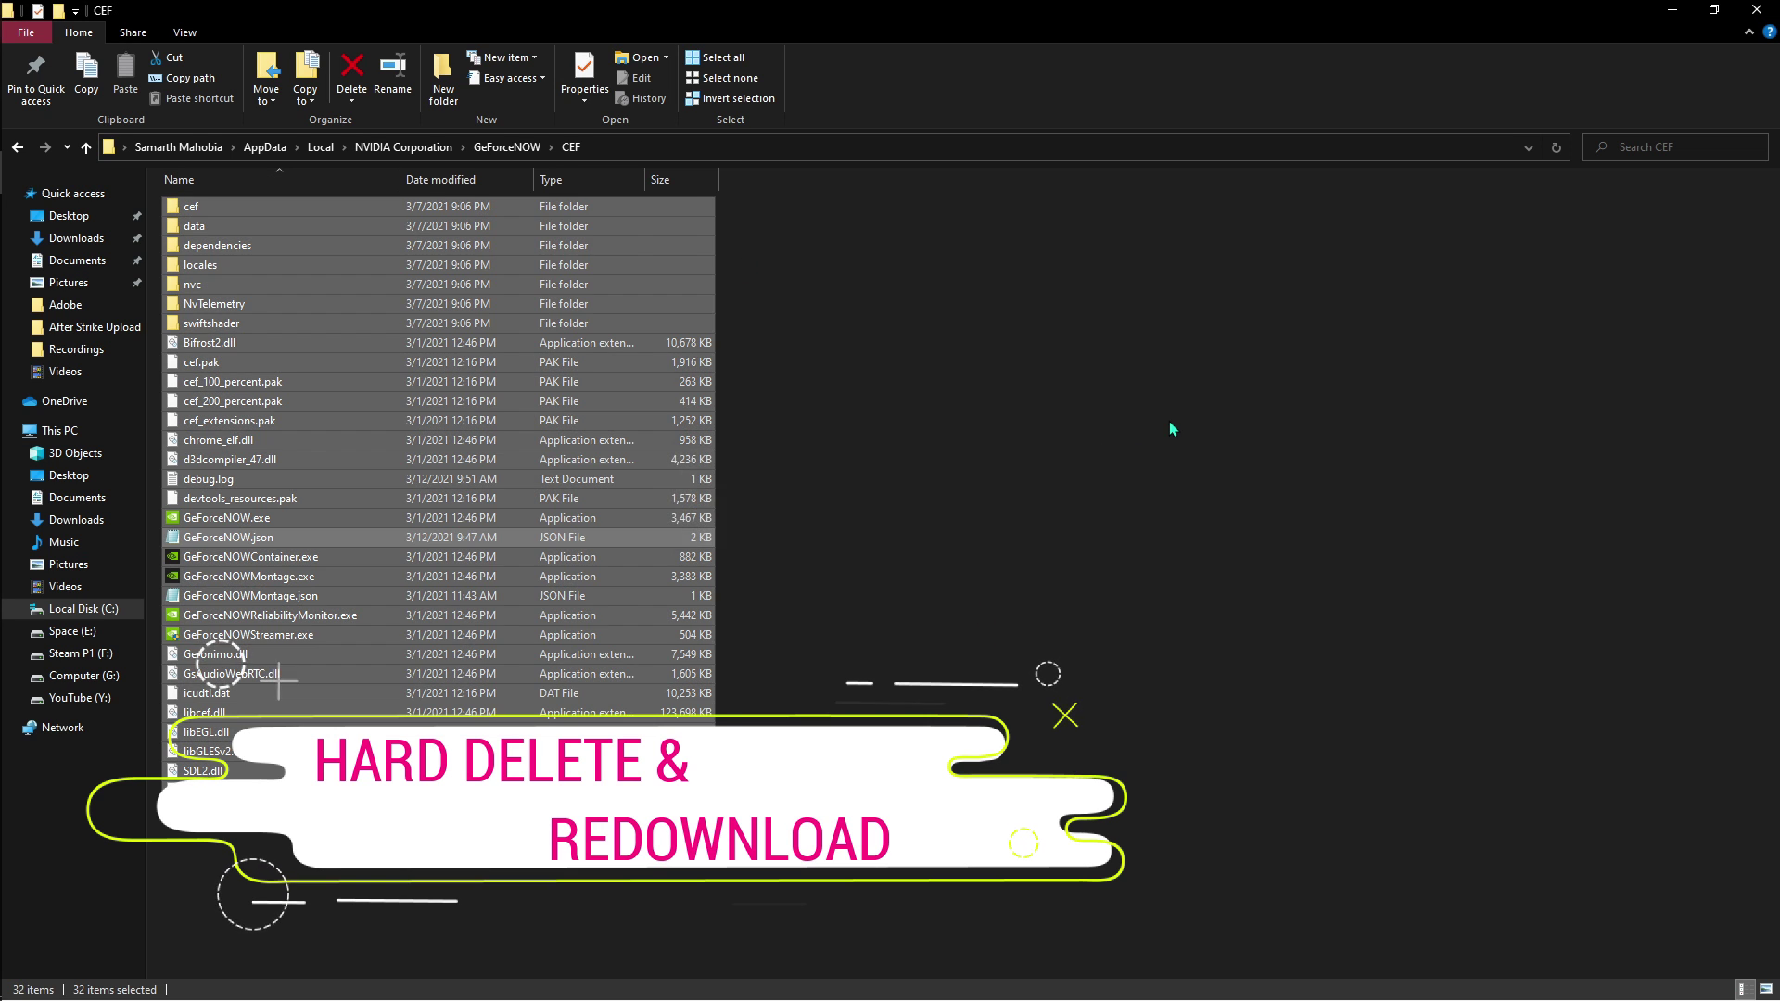
pyautogui.click(1128, 411)
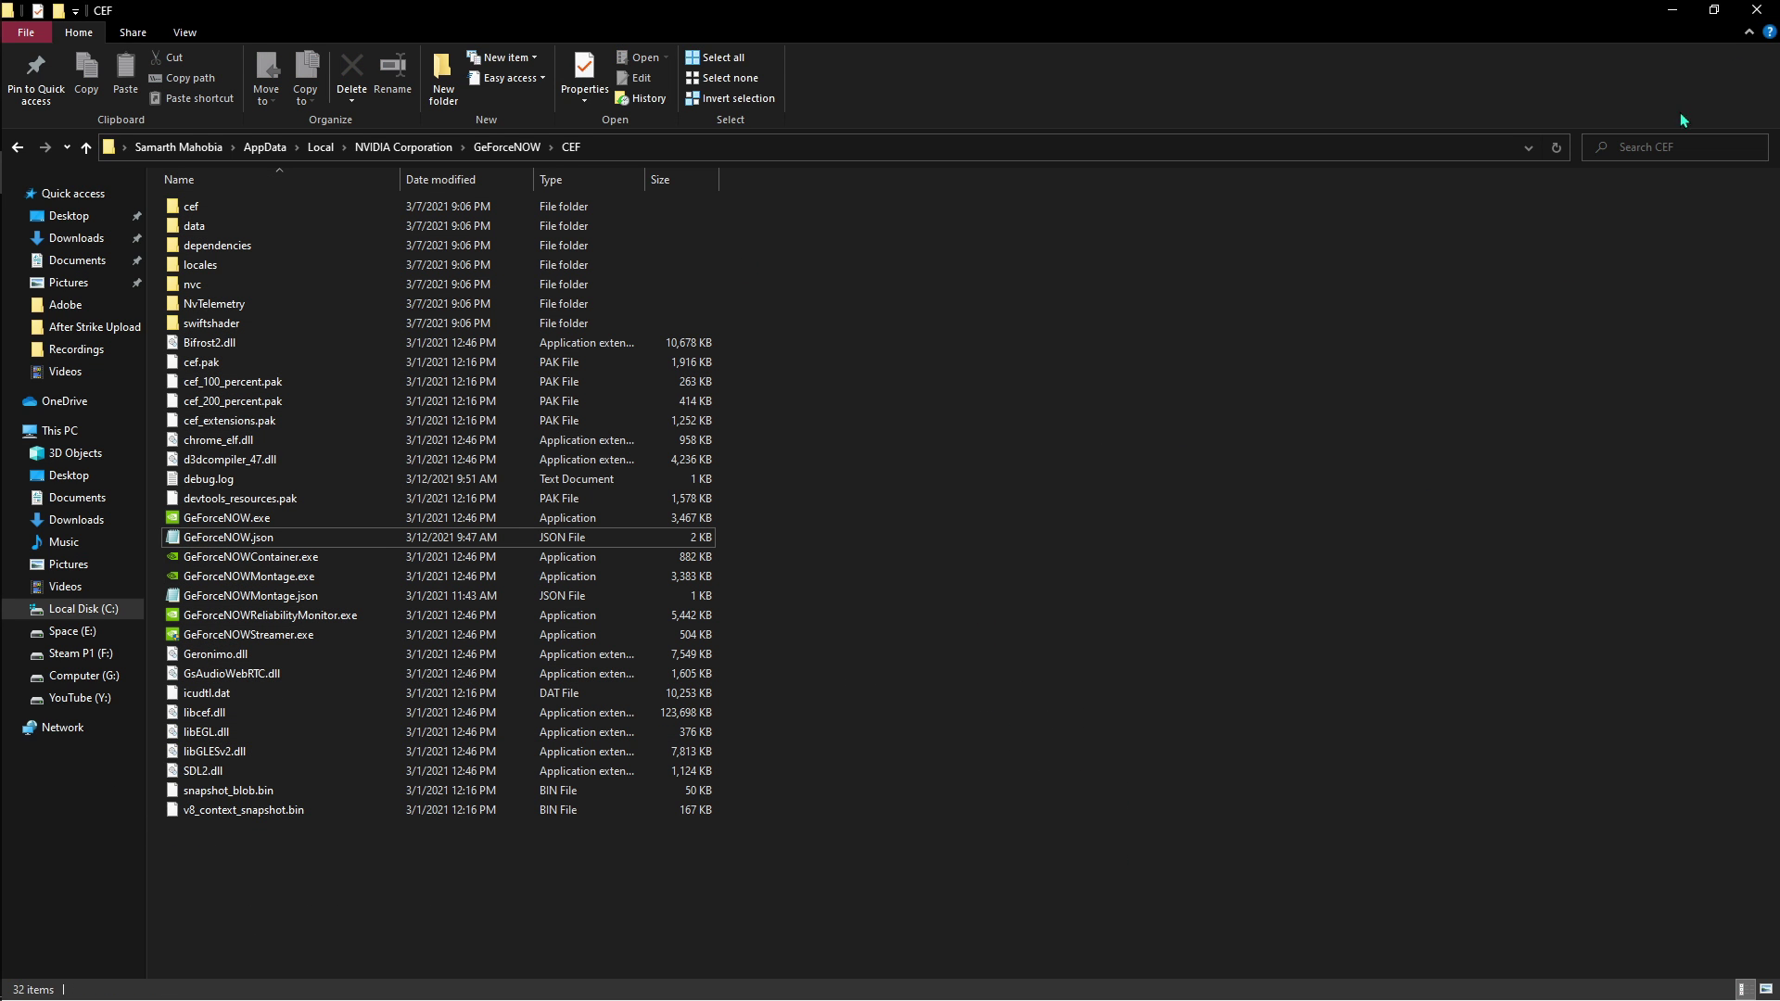
pyautogui.click(1757, 11)
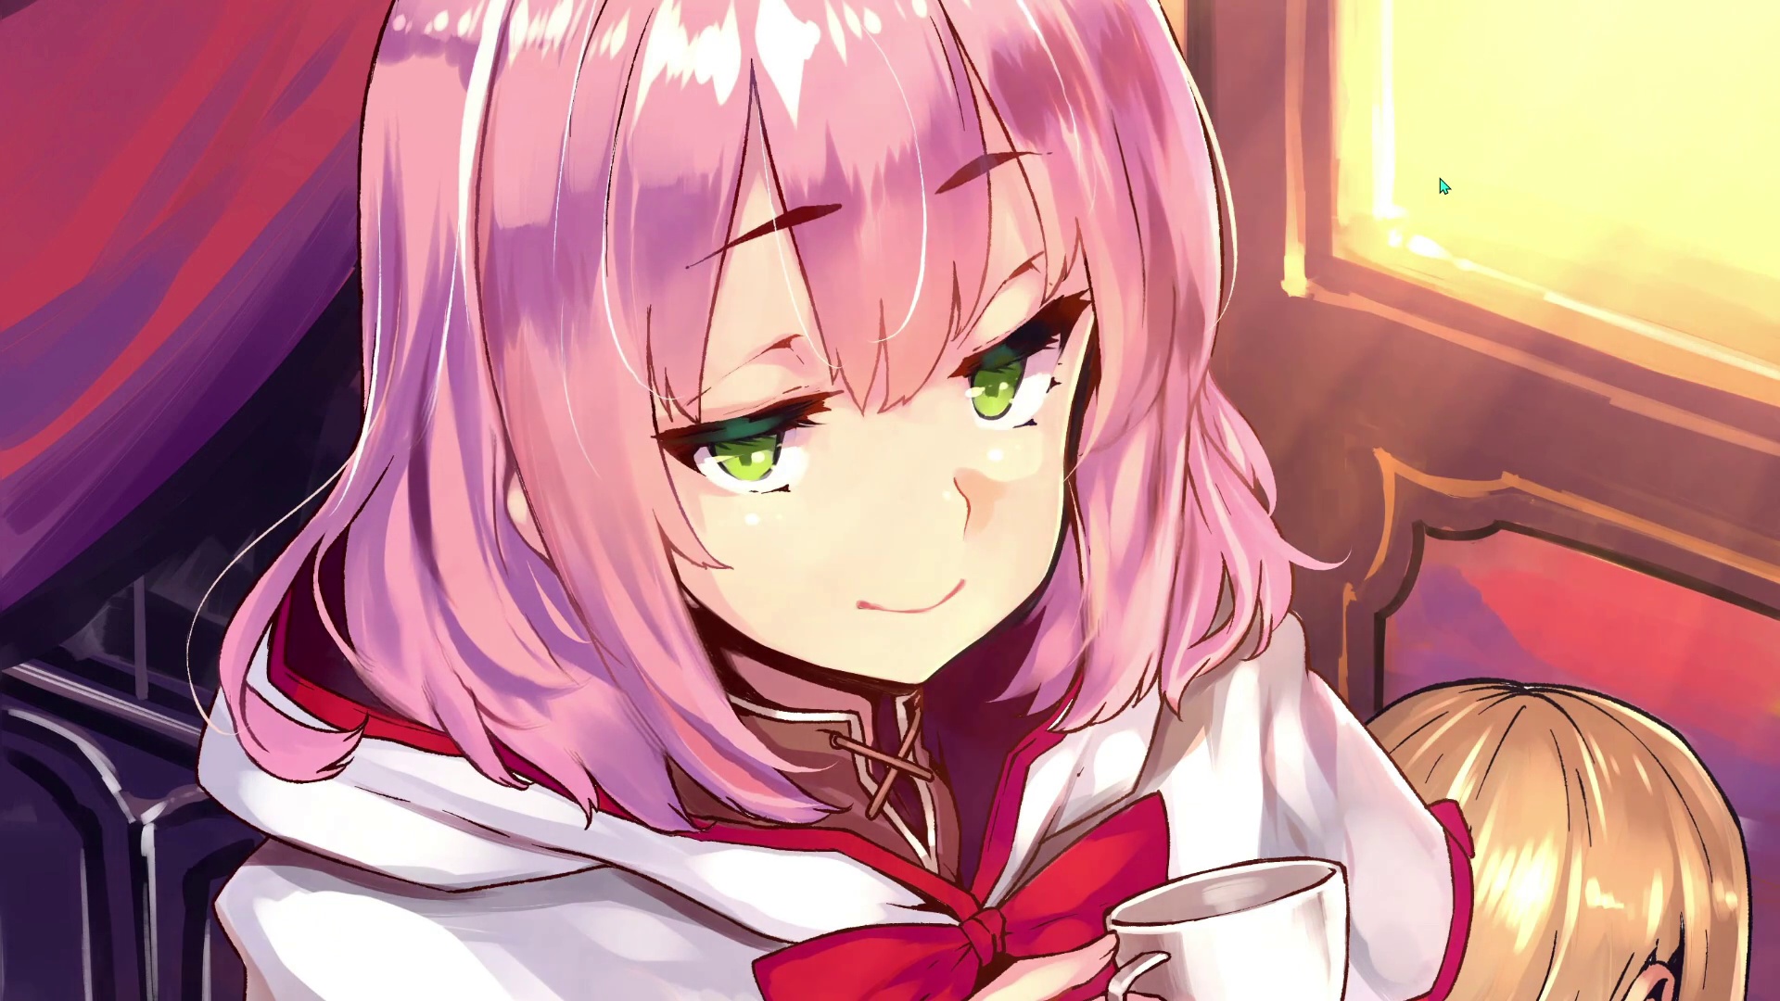